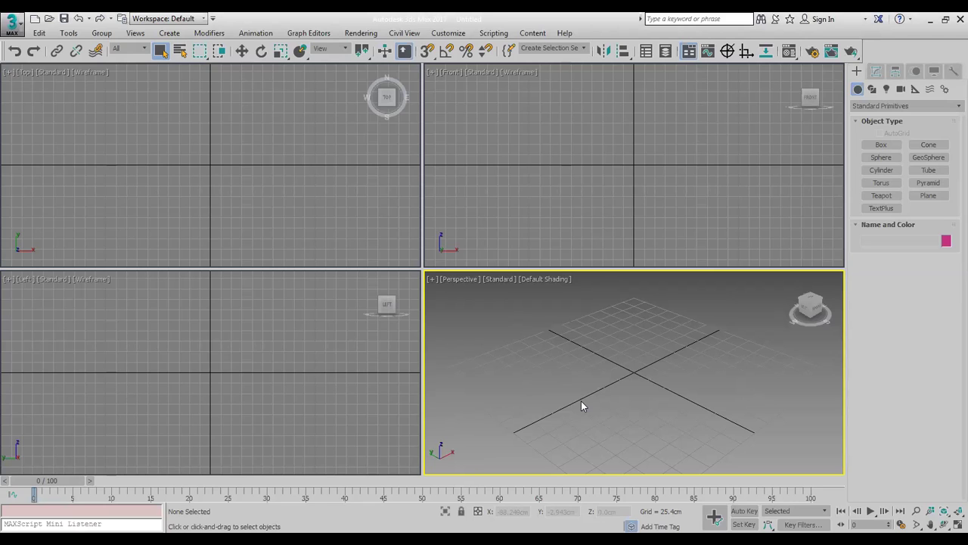
Create a thin upright wall box in the Top view, about 755 cm wide and 7 cm in length.
{"action": "left_click", "coordinate": [603, 198]}
{"action": "left_click", "coordinate": [881, 144]}
{"action": "left_click_drag", "start_coordinate": [69, 162], "coordinate": [381, 163]}
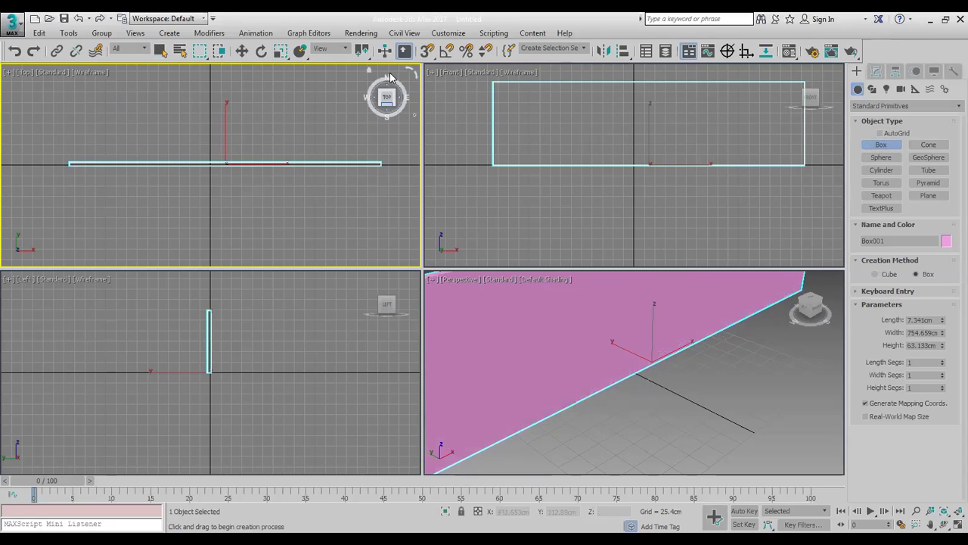
Create a slim vertical cylinder with a radius of about 6 cm on the wall box's line in the Top view.
{"action": "left_click", "coordinate": [881, 169]}
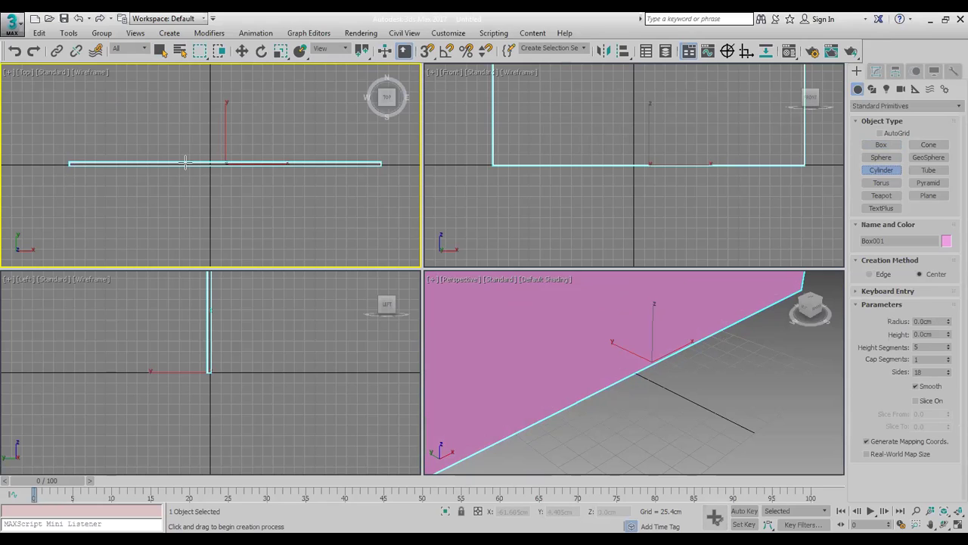
{"action": "left_click_drag", "start_coordinate": [184, 162], "coordinate": [184, 165]}
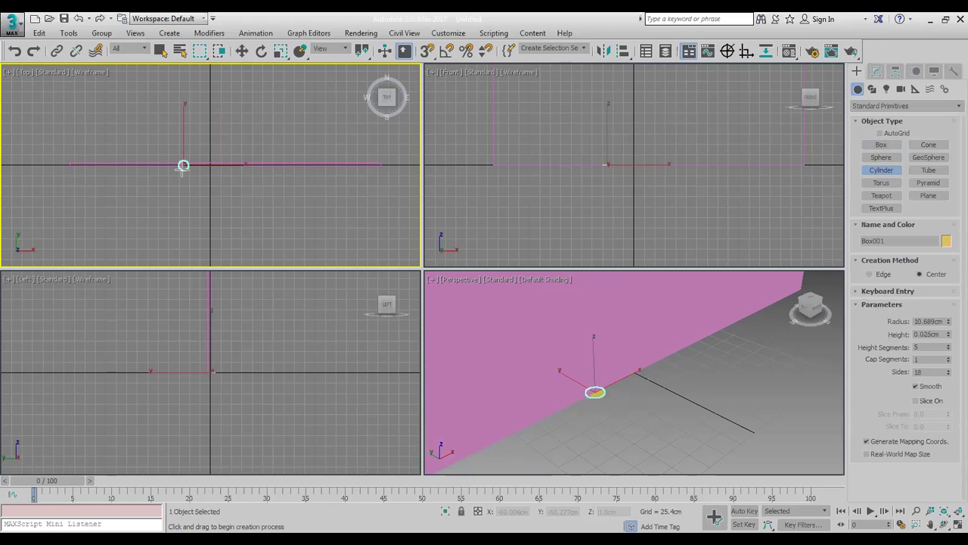
{"action": "left_click", "coordinate": [205, 97]}
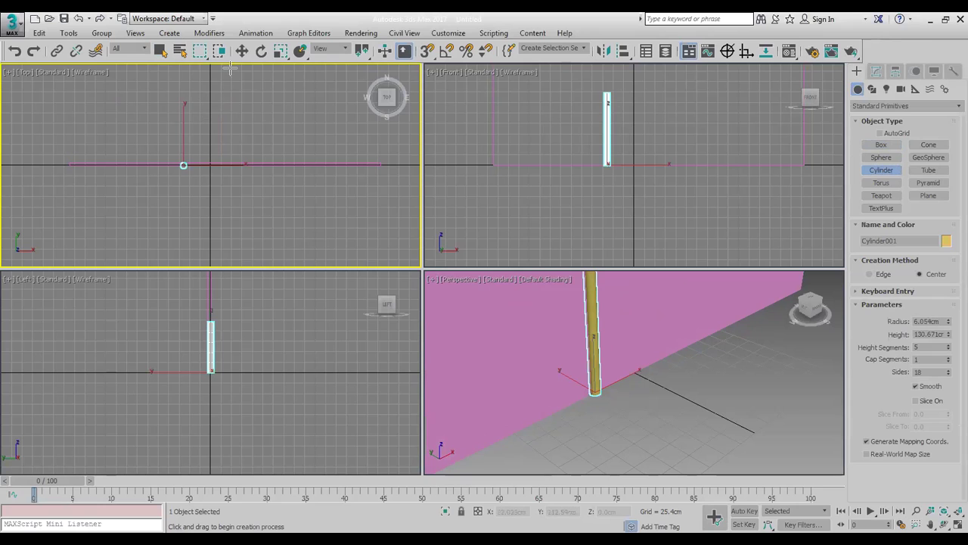
Move the cylinder along Y to about -5.1 cm so it only partly overlaps the wall's front face.
{"action": "left_click", "coordinate": [242, 50]}
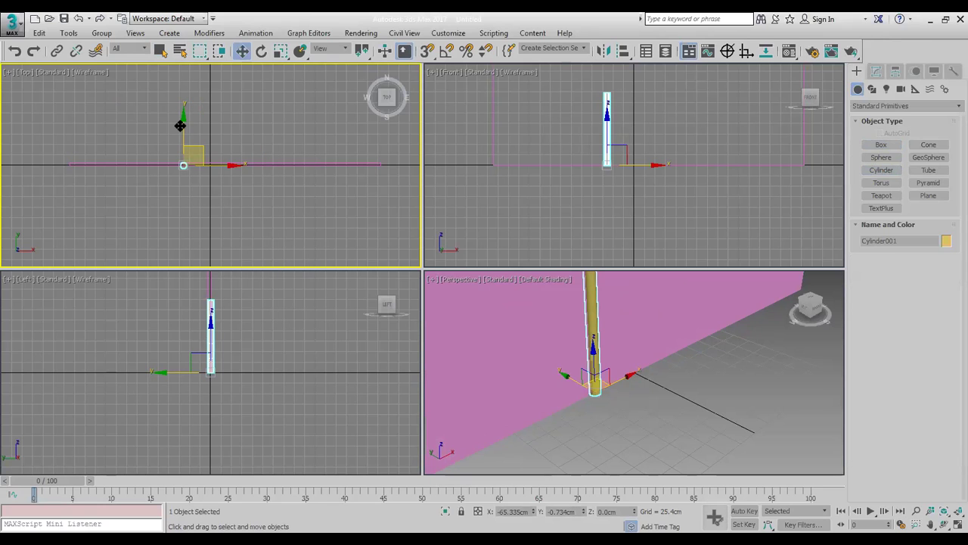
{"action": "left_click_drag", "start_coordinate": [180, 126], "coordinate": [180, 128]}
{"action": "scroll", "coordinate": [190, 176], "scroll_direction": "up", "scroll_amount": 5}
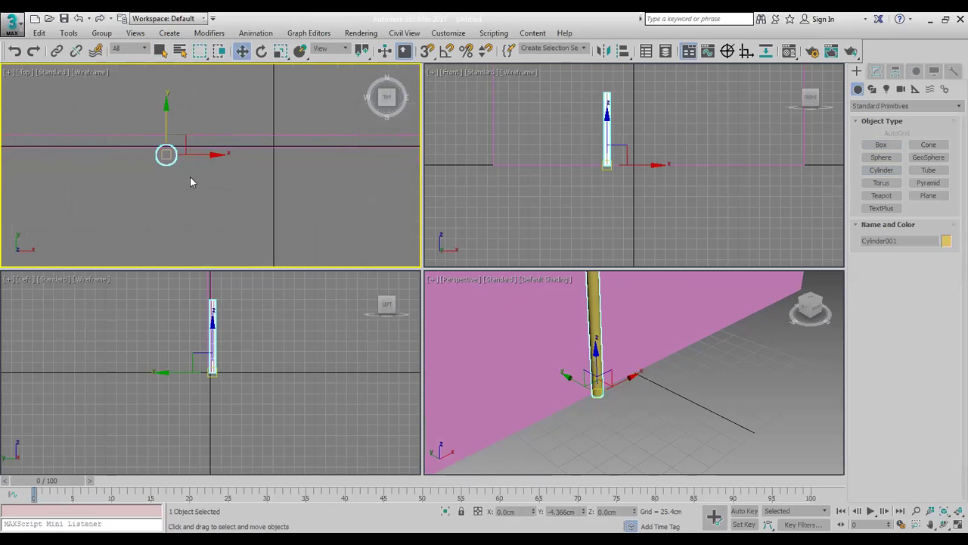
{"action": "left_click_drag", "start_coordinate": [157, 106], "coordinate": [157, 102]}
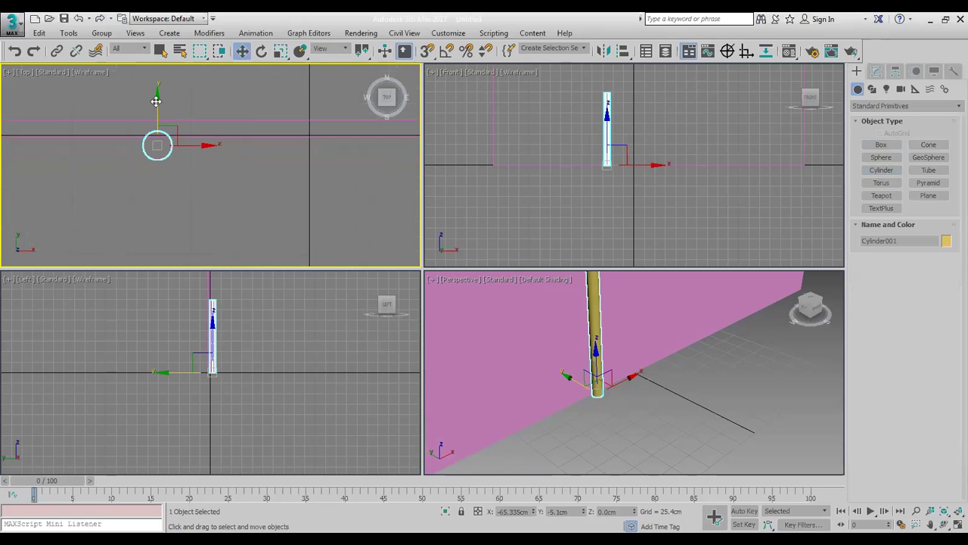
{"action": "scroll", "coordinate": [679, 388], "scroll_direction": "down", "scroll_amount": 2}
Subtract the cylinder from the wall box with the ProBoolean compound object and inspect the cut.
{"action": "left_click", "coordinate": [680, 389]}
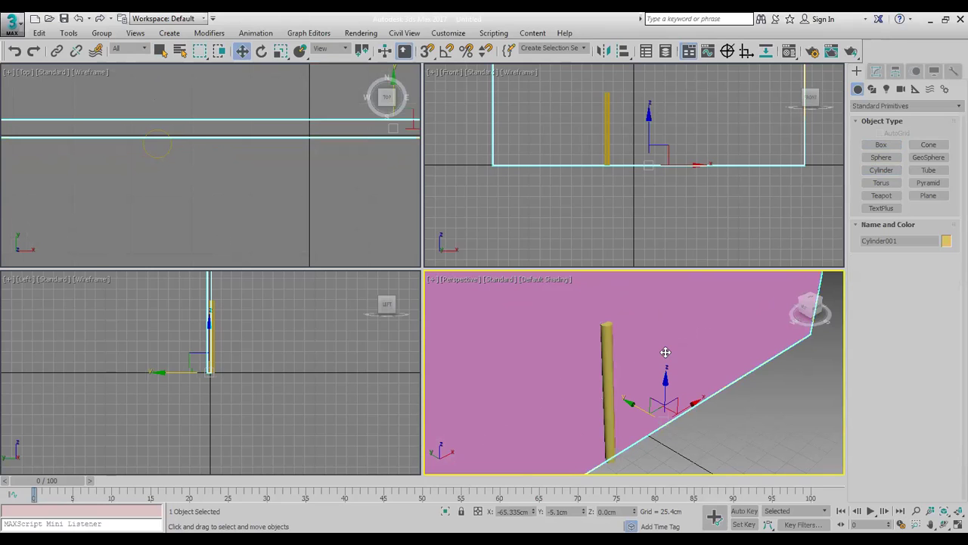
{"action": "left_click", "coordinate": [903, 108]}
{"action": "left_click", "coordinate": [904, 145]}
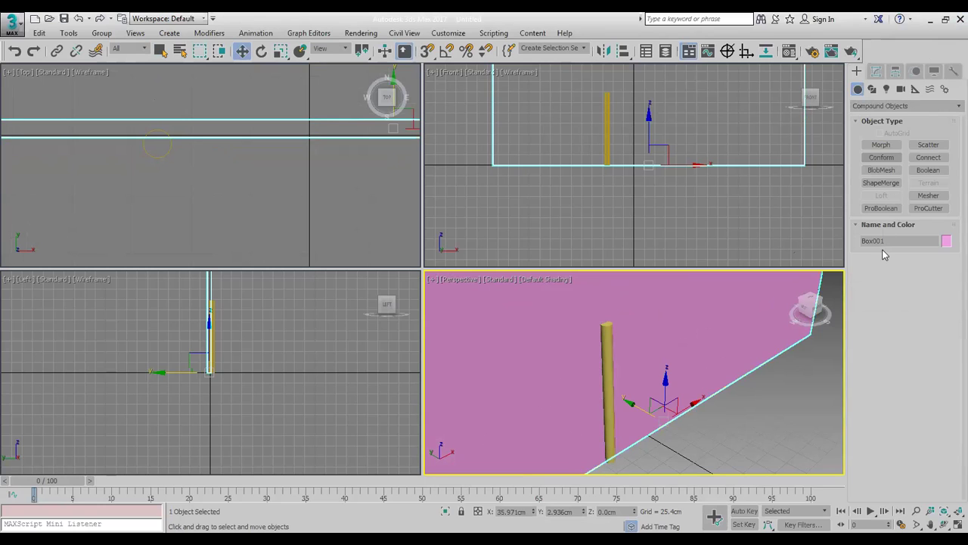
{"action": "left_click", "coordinate": [881, 208]}
{"action": "left_click", "coordinate": [905, 275]}
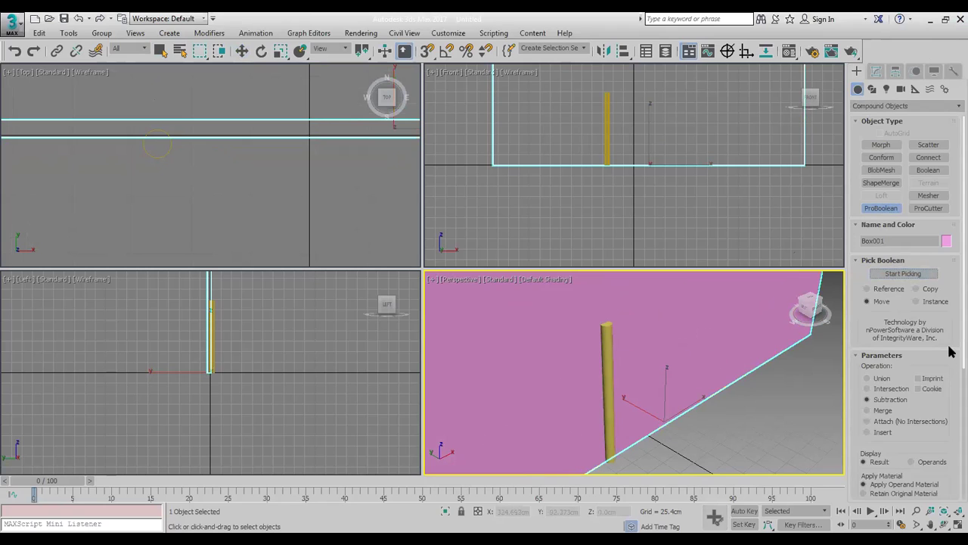
{"action": "left_click", "coordinate": [917, 276]}
{"action": "left_click", "coordinate": [918, 276]}
{"action": "left_click", "coordinate": [611, 339]}
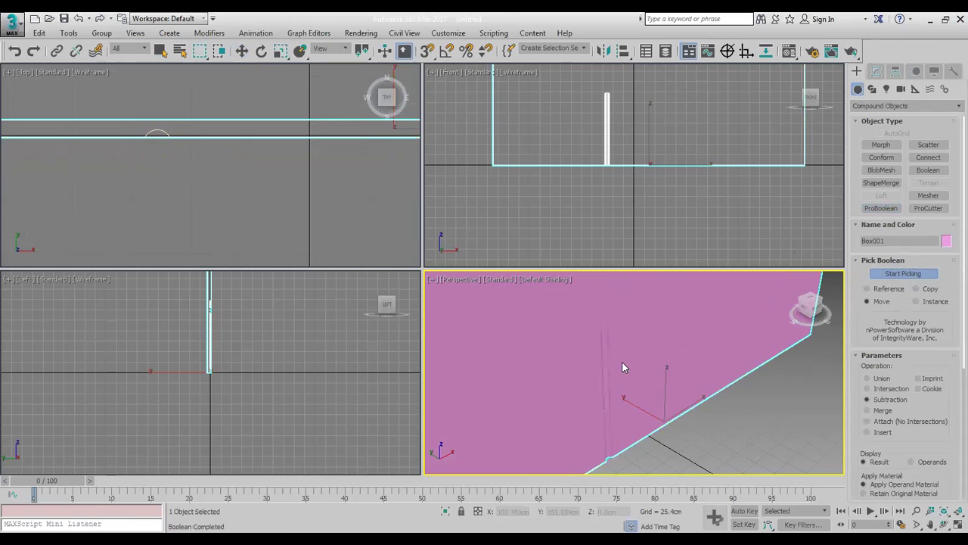
{"action": "scroll", "coordinate": [622, 361], "scroll_direction": "up", "scroll_amount": 3}
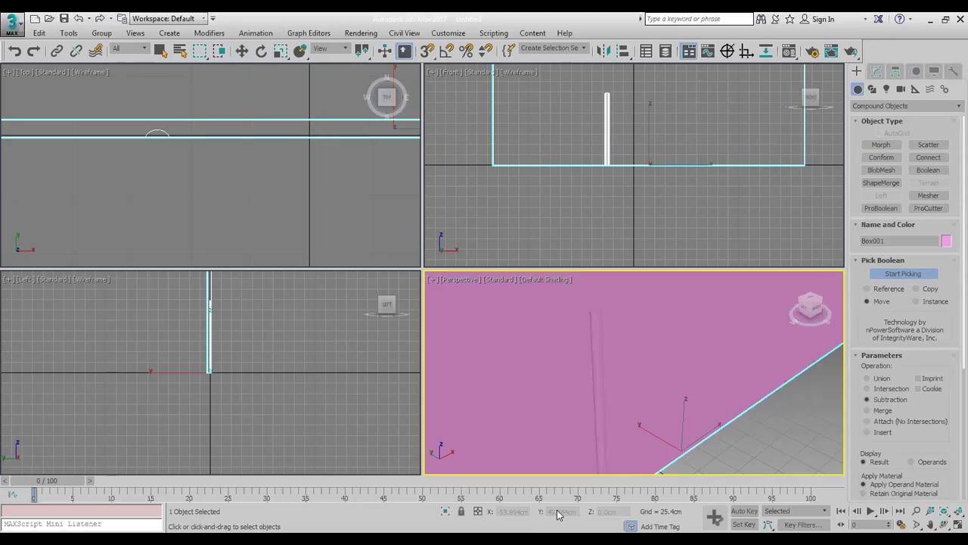
{"action": "scroll", "coordinate": [611, 348], "scroll_direction": "down", "scroll_amount": 2}
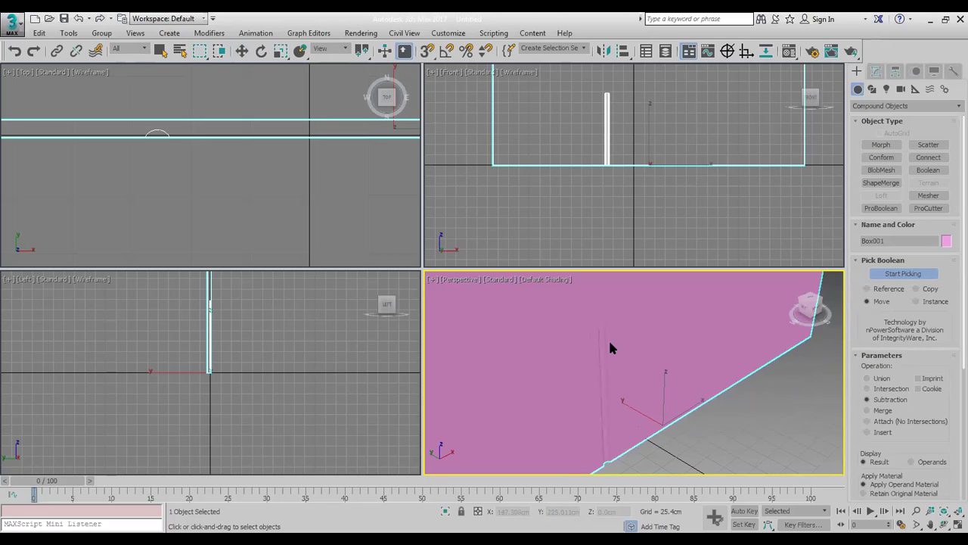
Reset the scene without saving the changes.
{"action": "left_click", "coordinate": [11, 23]}
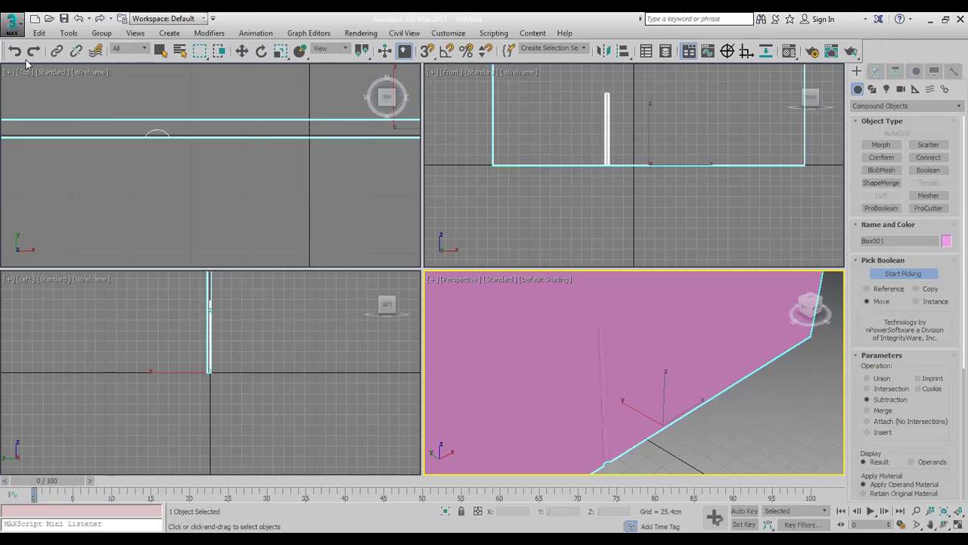
{"action": "left_click", "coordinate": [37, 89]}
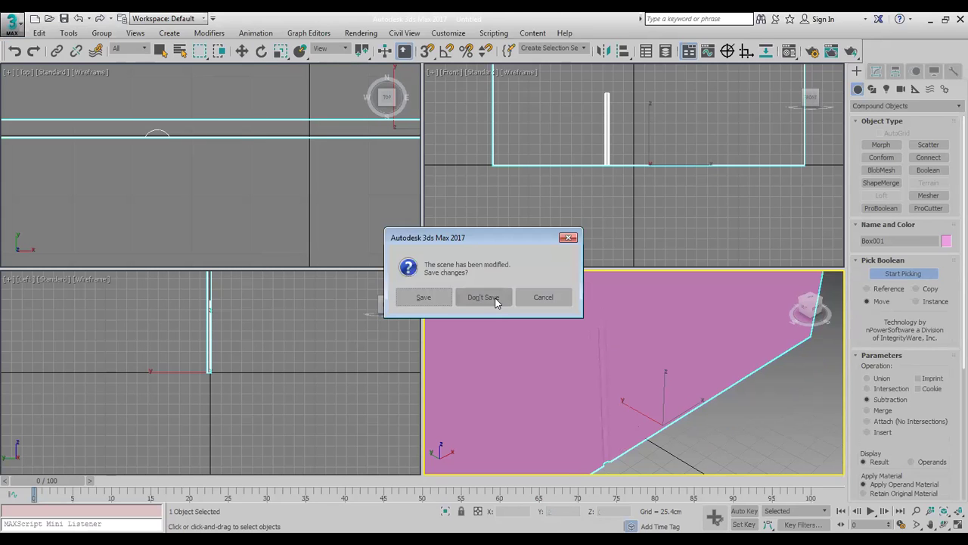
{"action": "left_click", "coordinate": [496, 299]}
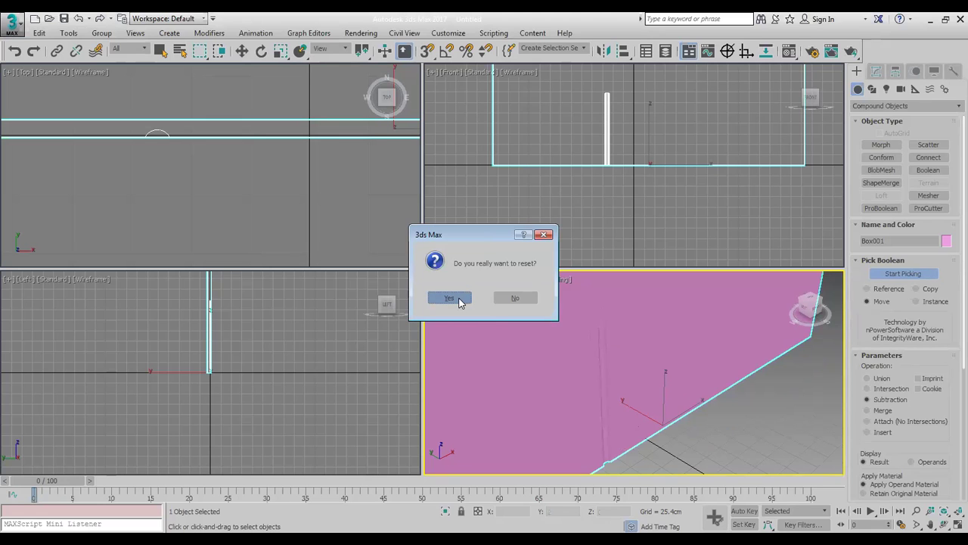
{"action": "left_click", "coordinate": [450, 298]}
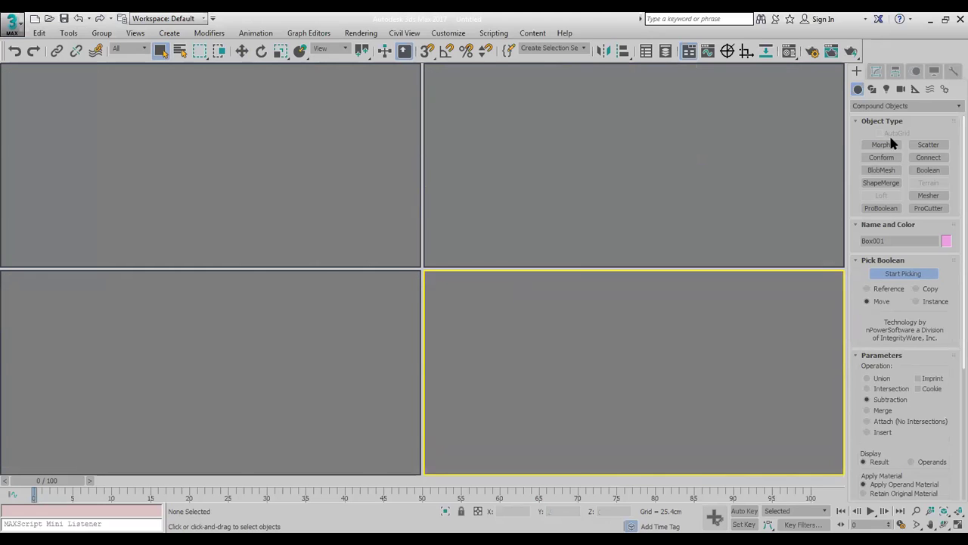
Create a wall box from the Top view, about 22 cm in length, 741 cm wide and 336 cm high.
{"action": "left_click", "coordinate": [881, 144]}
{"action": "left_click_drag", "start_coordinate": [62, 164], "coordinate": [368, 172]}
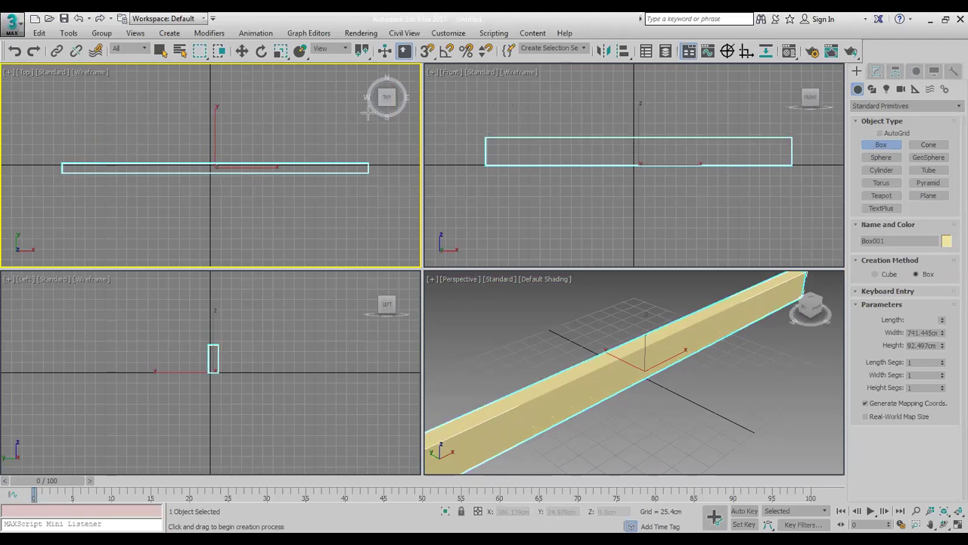
{"action": "left_click", "coordinate": [691, 390]}
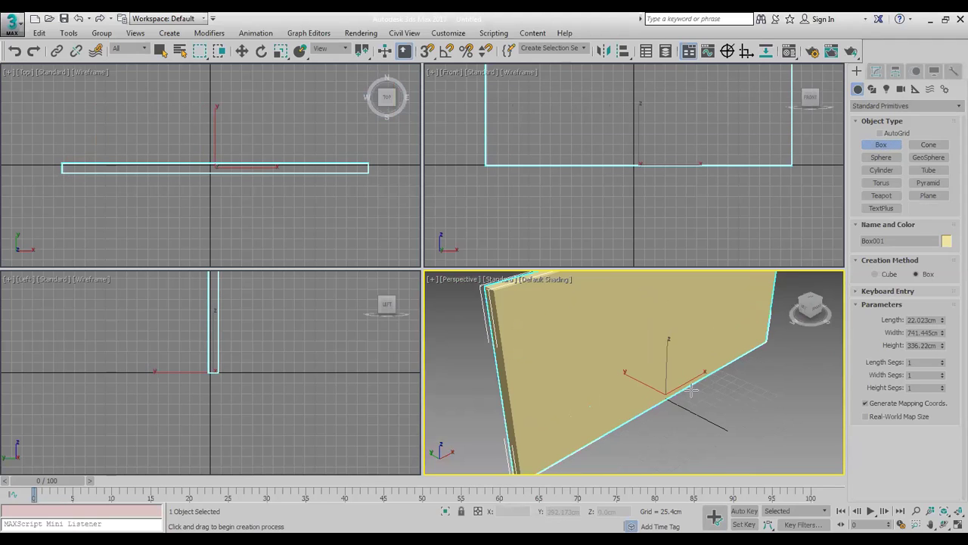
Set the wall box's height segments to 35 and display edged faces in the Perspective view.
{"action": "left_click_drag", "start_coordinate": [941, 387], "coordinate": [941, 387]}
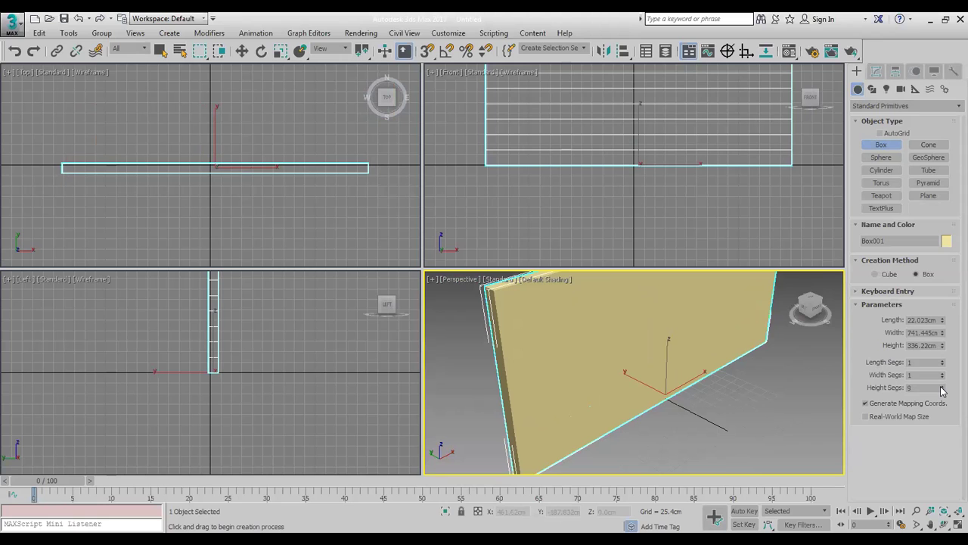
{"action": "key", "text": "F4"}
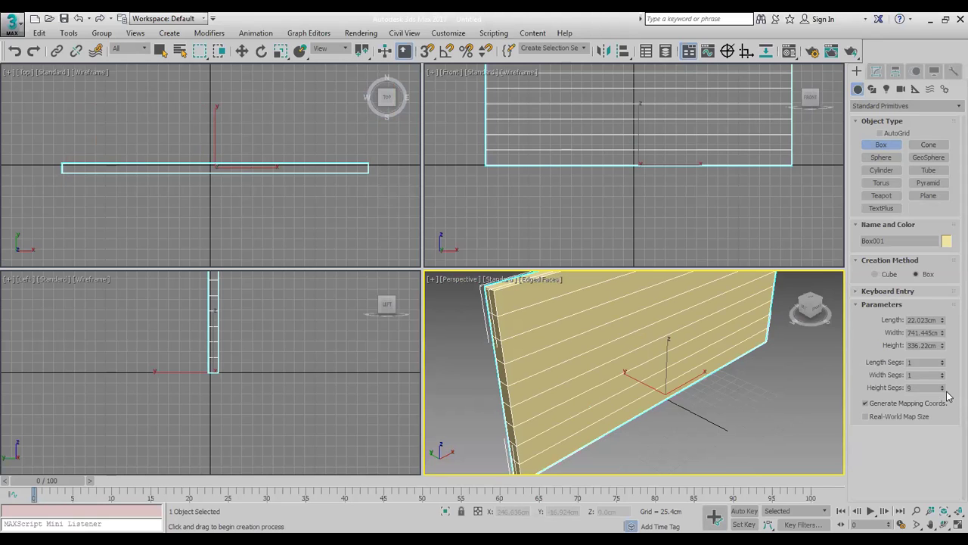
{"action": "mouse_move", "coordinate": [944, 390]}
{"action": "left_mouse_down"}
{"action": "mouse_move", "coordinate": [944, 362]}
{"action": "mouse_move", "coordinate": [943, 371]}
{"action": "left_mouse_up"}
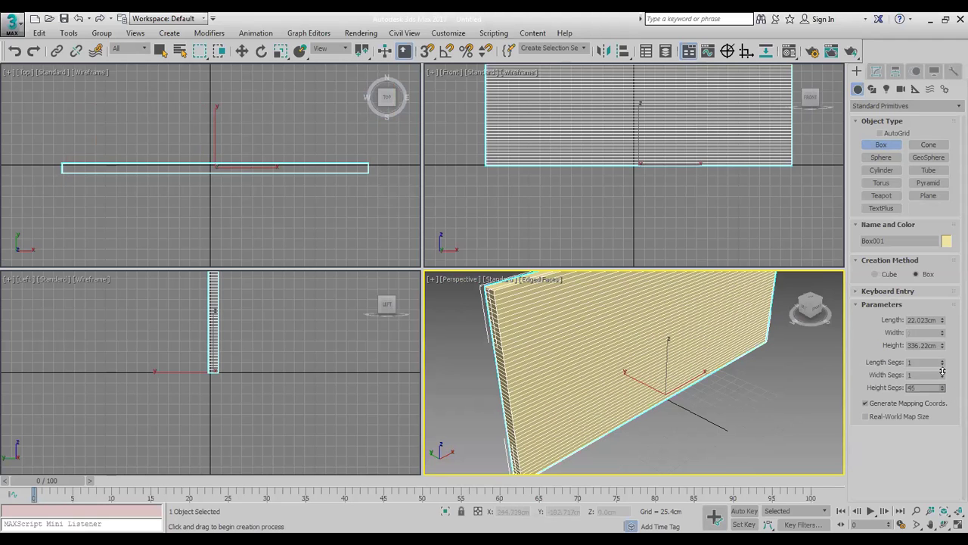
{"action": "middle_click_drag", "start_coordinate": [815, 332], "coordinate": [702, 363], "text": "alt"}
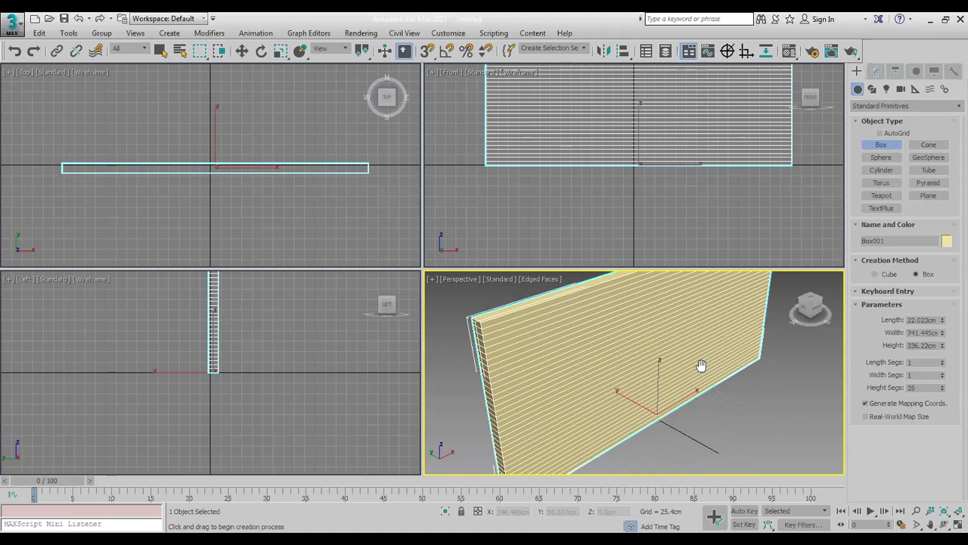
{"action": "middle_click_drag", "start_coordinate": [741, 307], "coordinate": [741, 306], "text": "alt"}
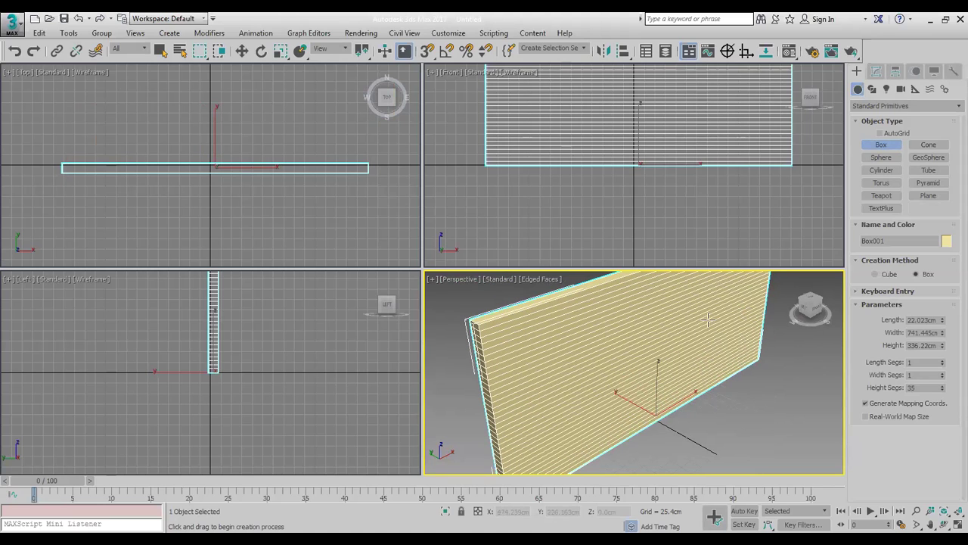
{"action": "right_click", "coordinate": [677, 325]}
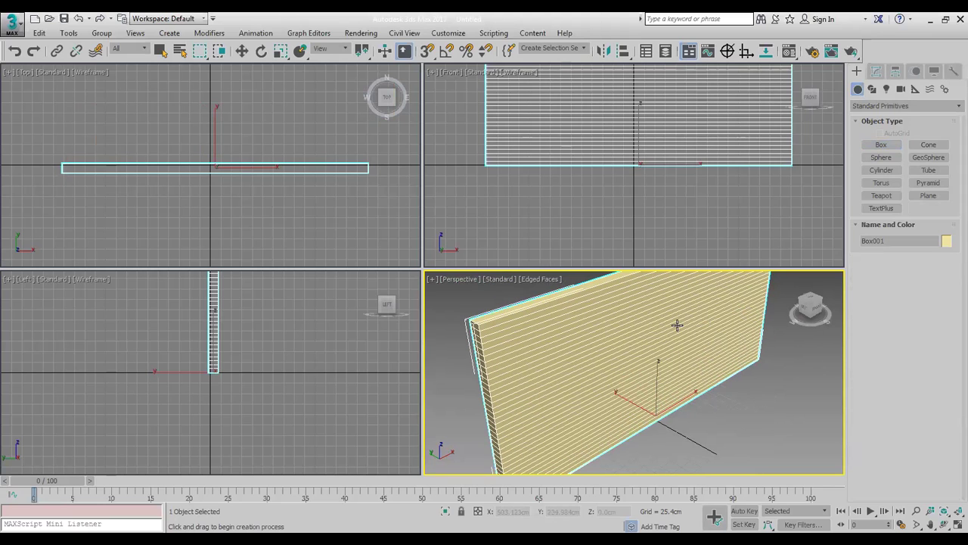
Apply an Edit Poly modifier to the wall box and switch to Polygon sub-object level.
{"action": "left_click", "coordinate": [876, 70]}
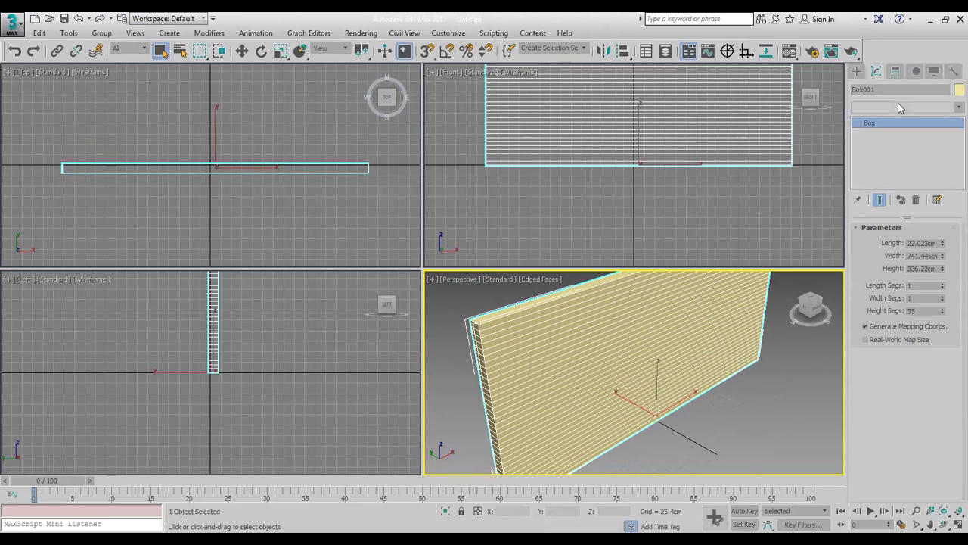
{"action": "left_click", "coordinate": [898, 105]}
{"action": "key", "text": "e"}
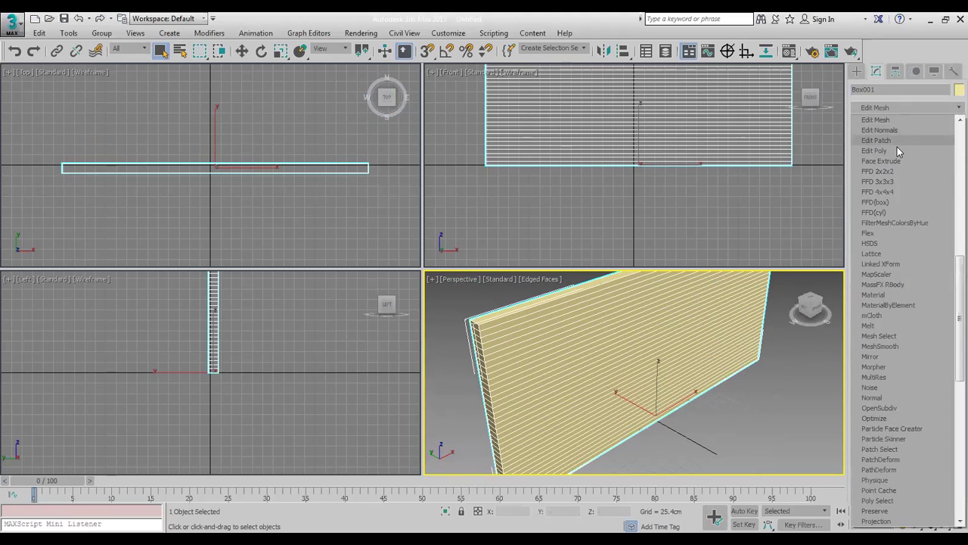
{"action": "left_click", "coordinate": [906, 149]}
{"action": "left_click", "coordinate": [869, 122]}
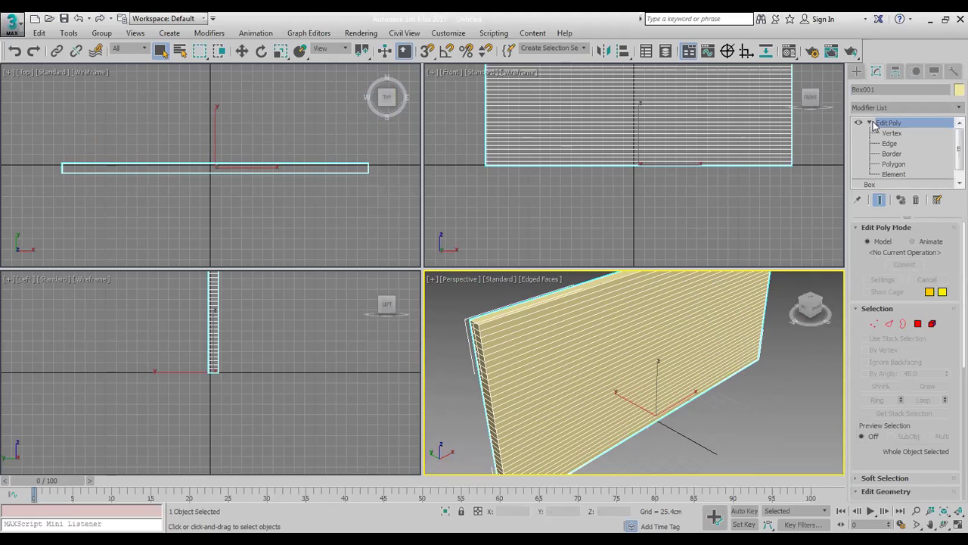
{"action": "left_click", "coordinate": [894, 164]}
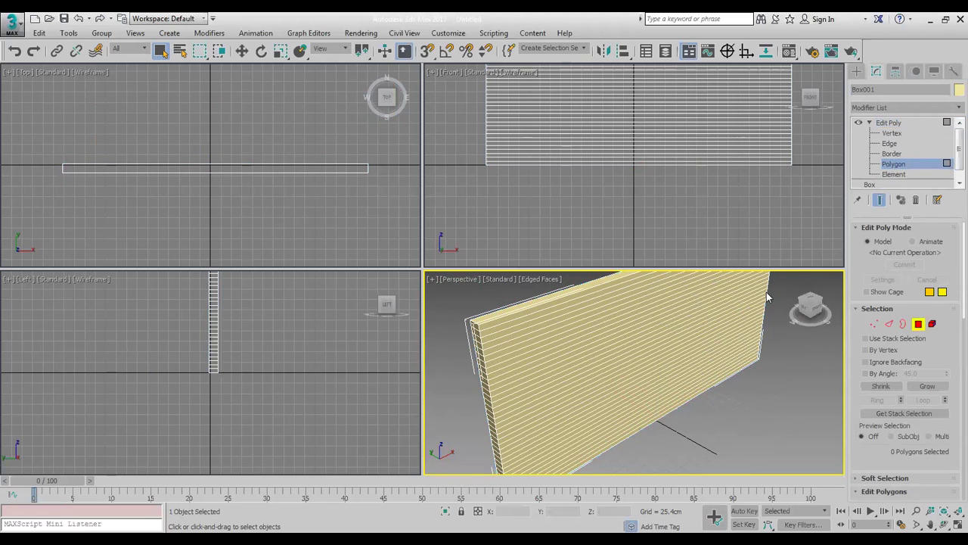
Select two horizontal polygon strips on the wall's front face and extrude them inward by -4.865 cm.
{"action": "left_click", "coordinate": [620, 389]}
{"action": "left_click", "coordinate": [611, 329], "text": "ctrl"}
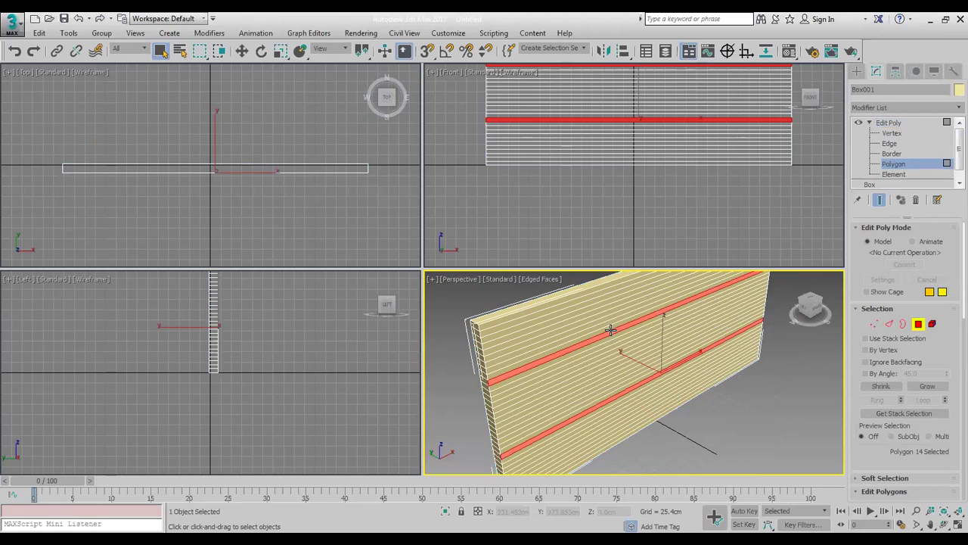
{"action": "left_click_drag", "start_coordinate": [881, 450], "coordinate": [893, 260]}
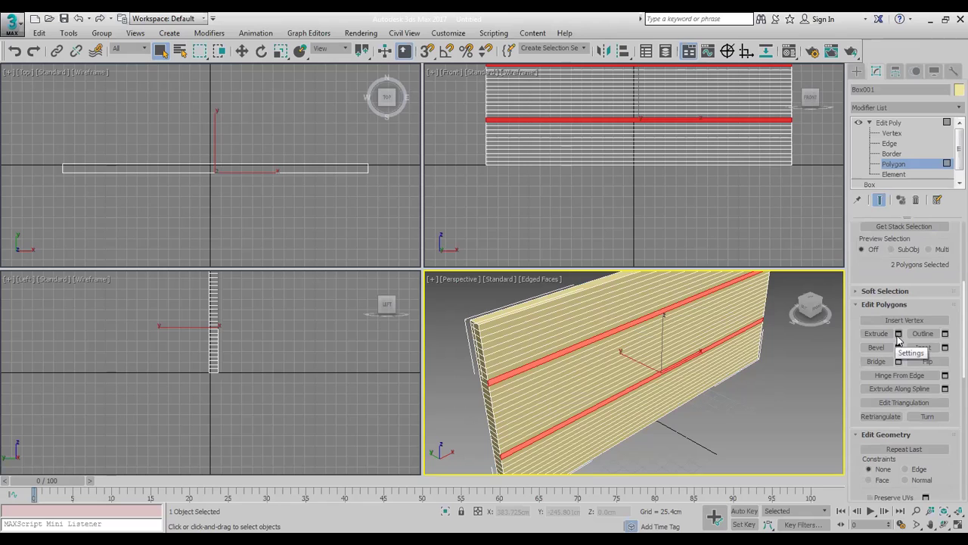
{"action": "left_click", "coordinate": [899, 340]}
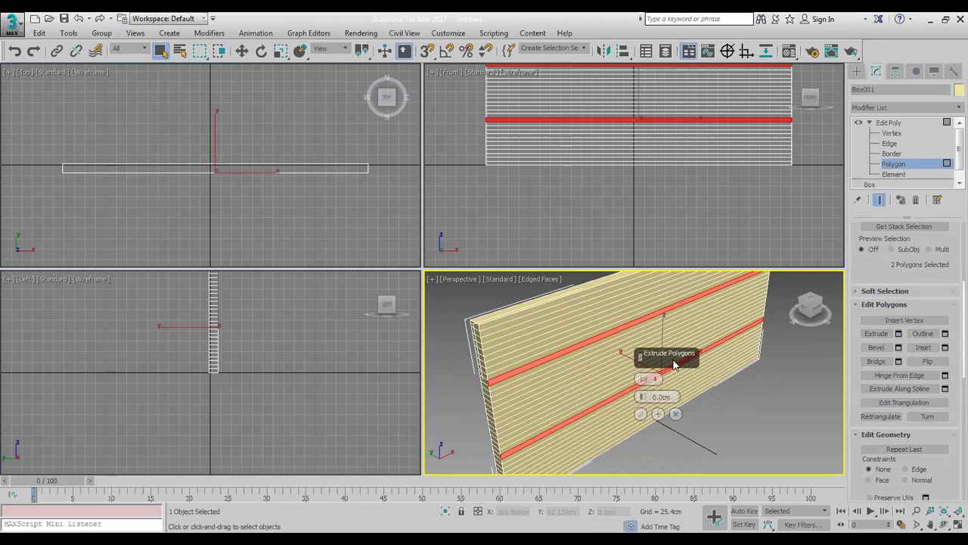
{"action": "left_click_drag", "start_coordinate": [673, 360], "coordinate": [805, 319]}
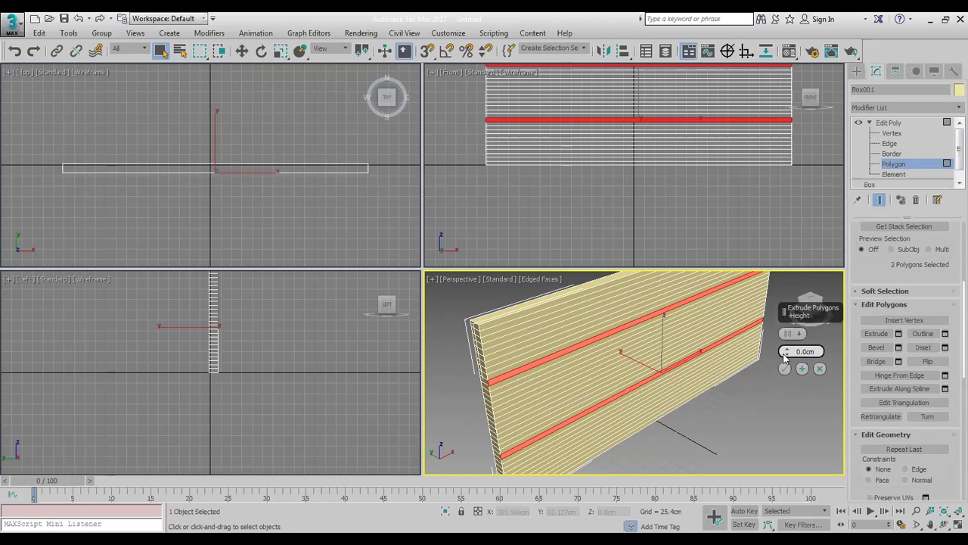
{"action": "left_click_drag", "start_coordinate": [785, 358], "coordinate": [787, 359]}
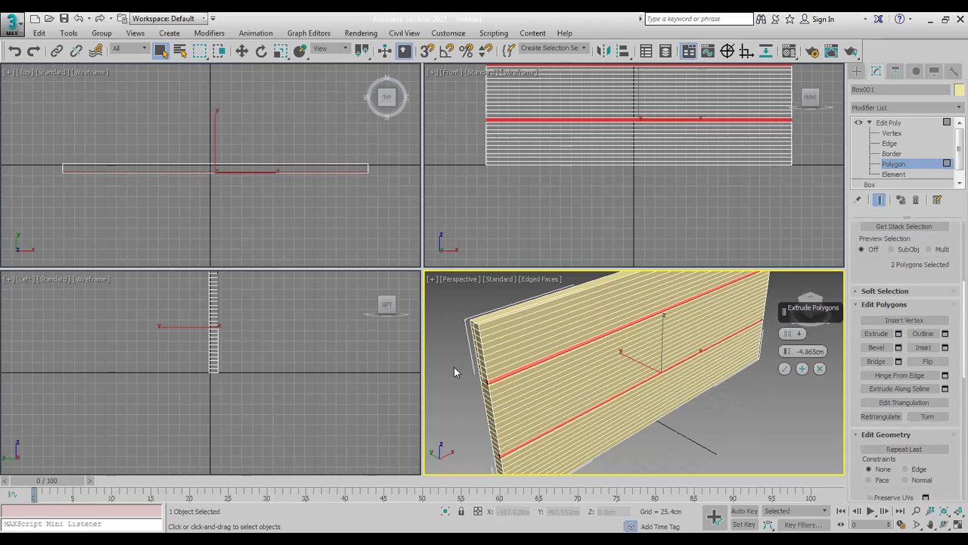
{"action": "scroll", "coordinate": [558, 363], "scroll_direction": "up", "scroll_amount": 3}
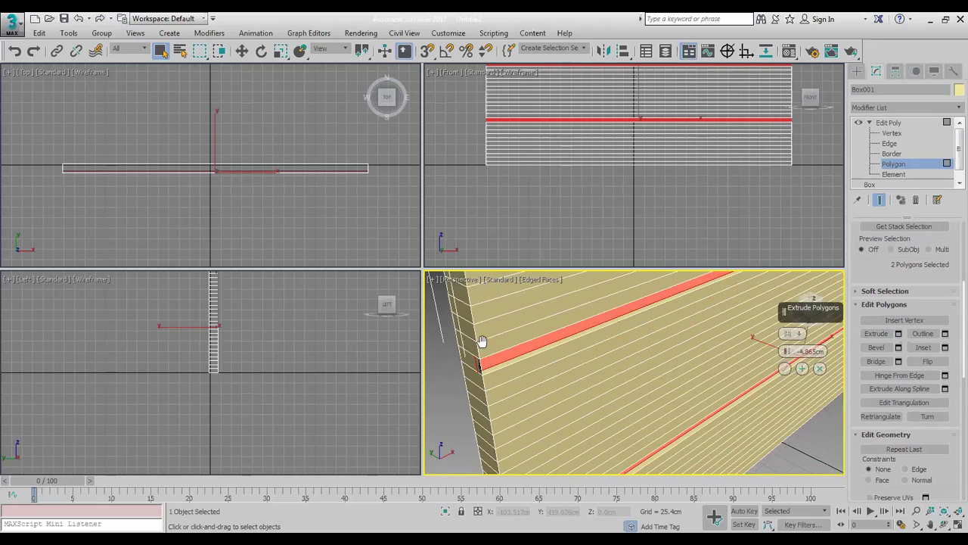
{"action": "middle_click_drag", "start_coordinate": [442, 326], "coordinate": [458, 190]}
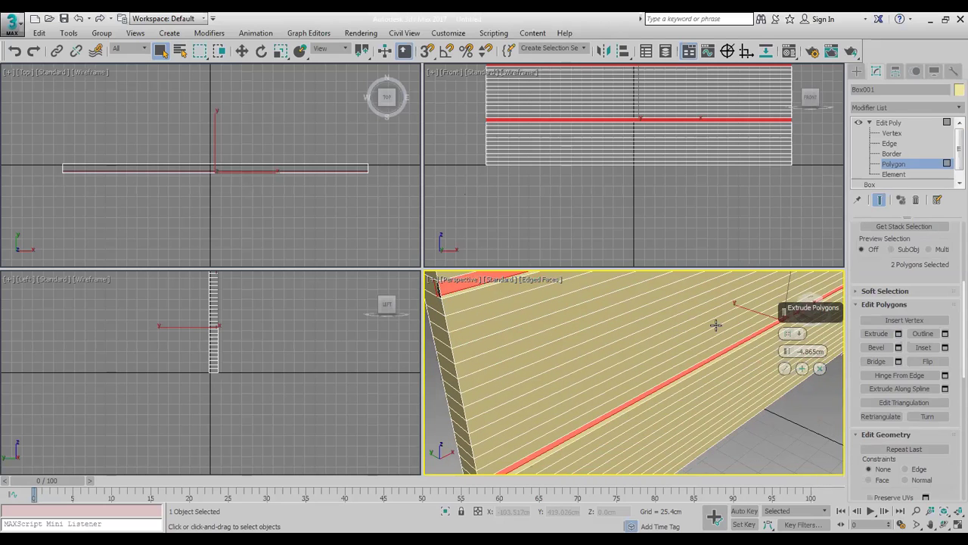
{"action": "middle_click_drag", "start_coordinate": [714, 324], "coordinate": [771, 333], "text": "alt"}
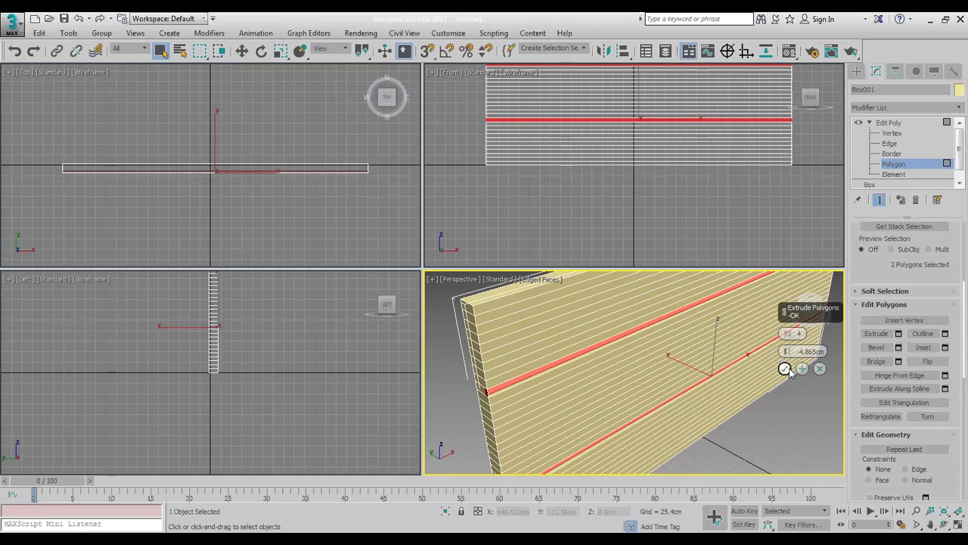
{"action": "right_click", "coordinate": [785, 369]}
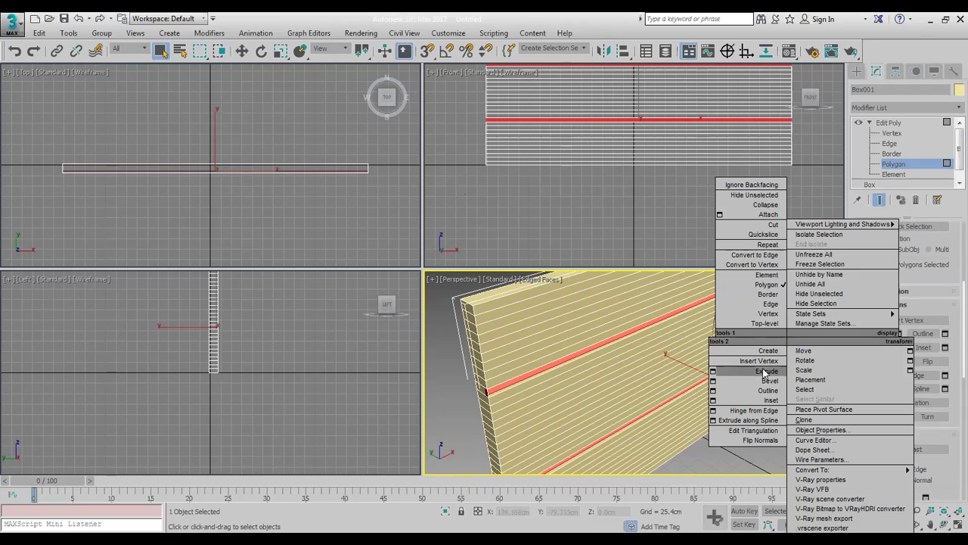
Leave Polygon sub-object level, deselect the wall and turn off edged faces in the Perspective view.
{"action": "left_click", "coordinate": [890, 122]}
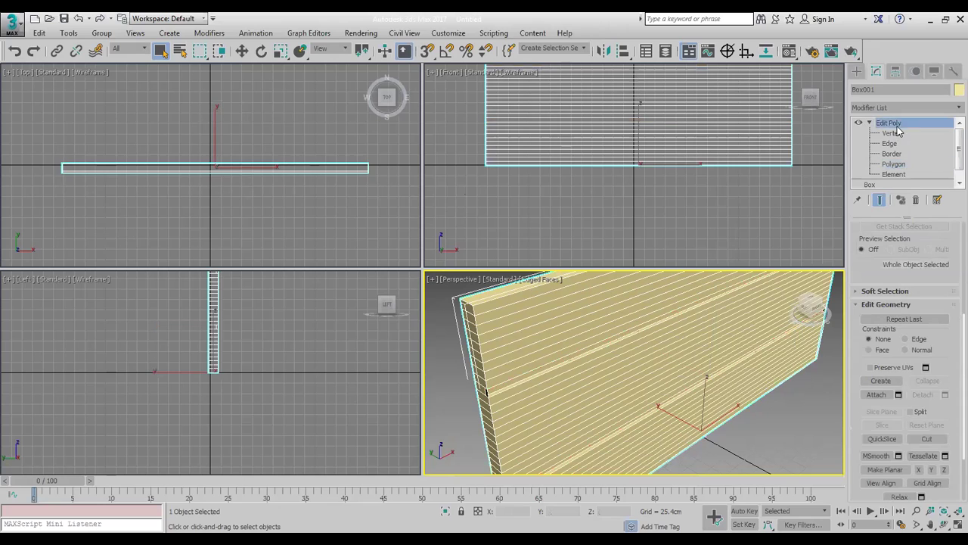
{"action": "left_click", "coordinate": [763, 481]}
{"action": "left_click", "coordinate": [768, 444]}
{"action": "key", "text": "F4"}
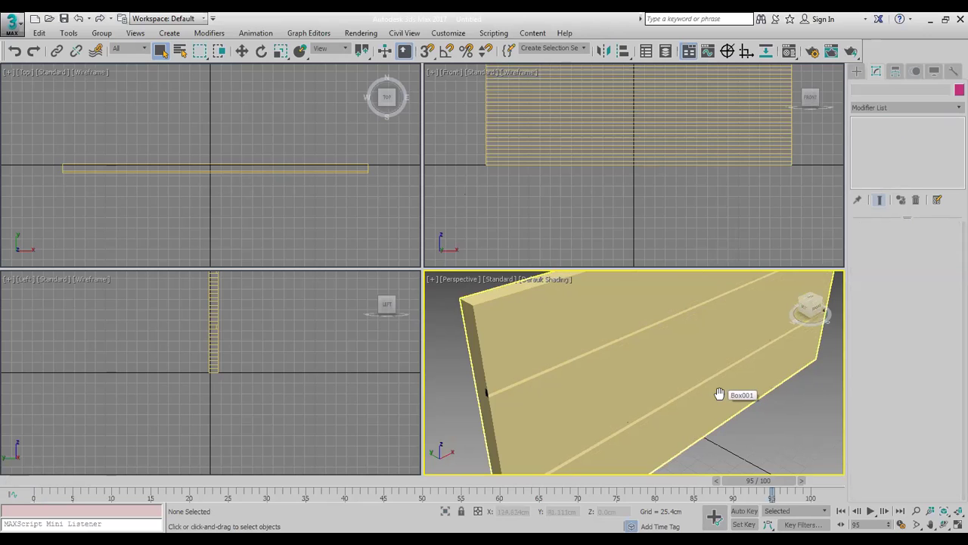
{"action": "right_click", "coordinate": [662, 315]}
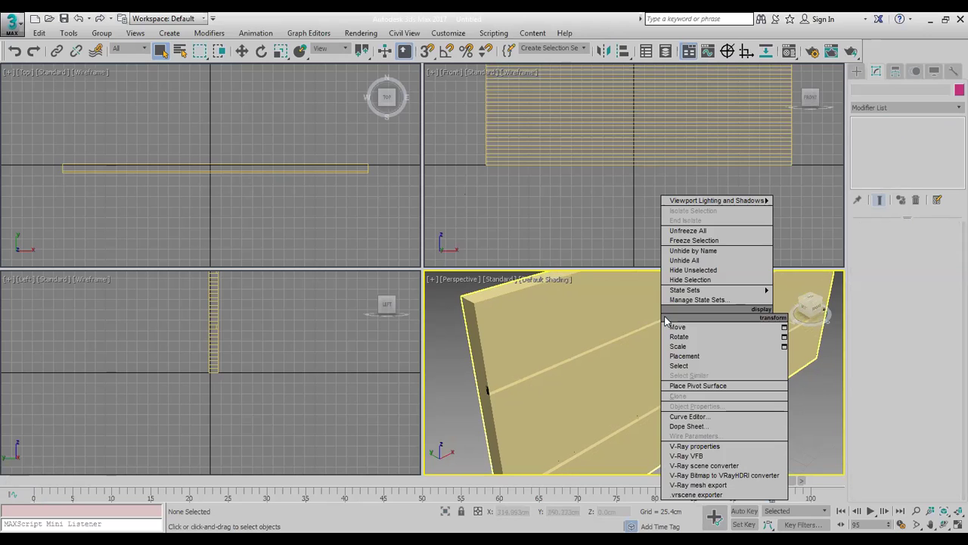
Reset to an empty scene without saving the grooved wall.
{"action": "left_click", "coordinate": [12, 22]}
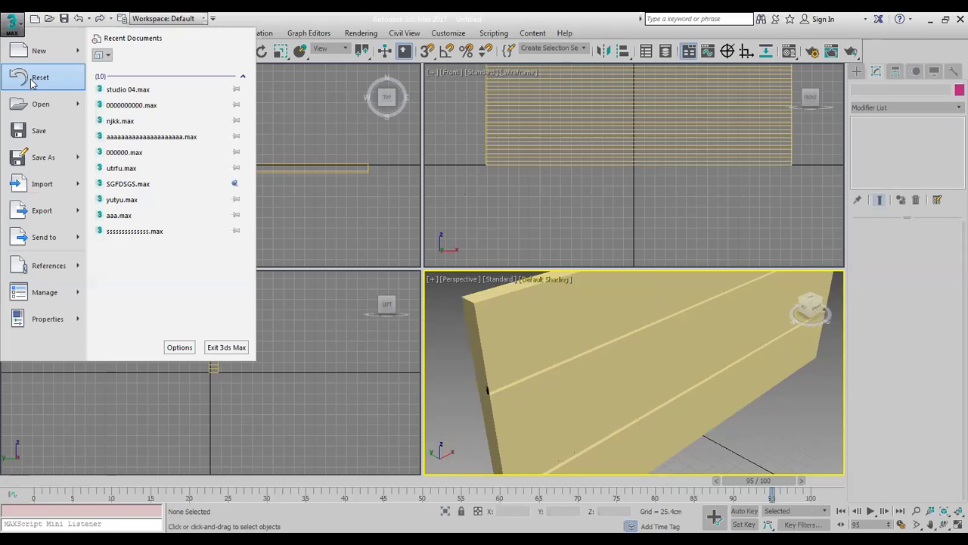
{"action": "left_click", "coordinate": [33, 78]}
{"action": "left_click", "coordinate": [474, 296]}
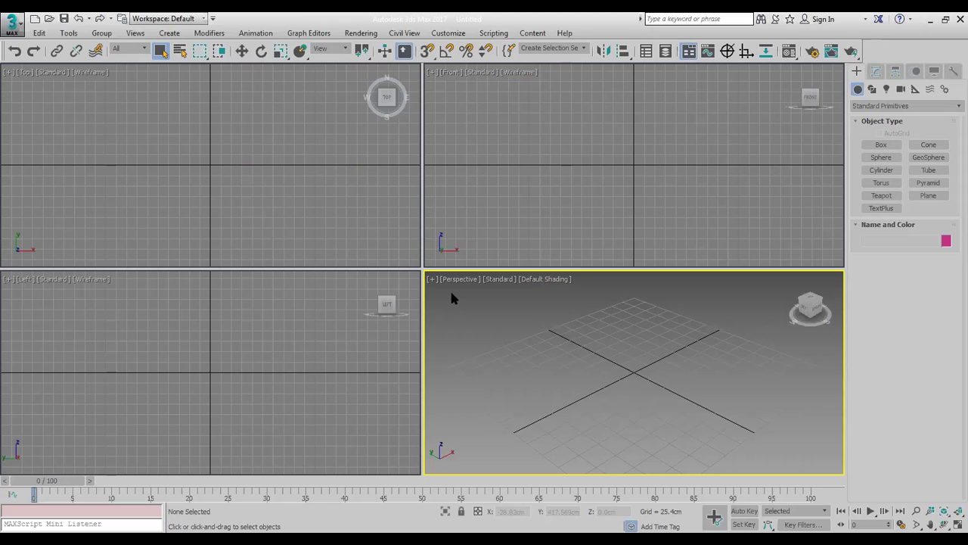
{"action": "left_click_drag", "start_coordinate": [362, 212], "coordinate": [411, 259]}
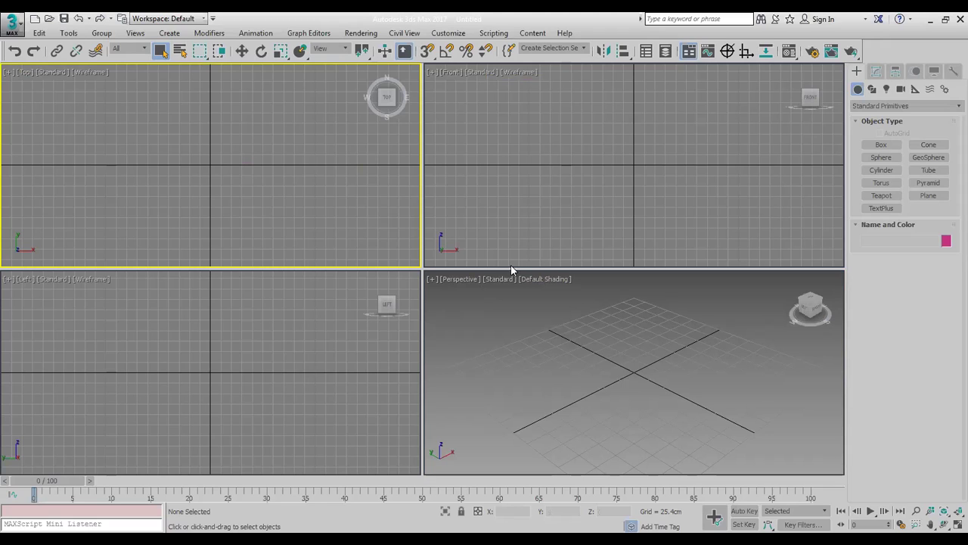
{"action": "left_click", "coordinate": [505, 424]}
{"action": "left_click", "coordinate": [544, 236]}
{"action": "left_click", "coordinate": [327, 240]}
{"action": "left_click", "coordinate": [319, 305]}
{"action": "left_click", "coordinate": [505, 221]}
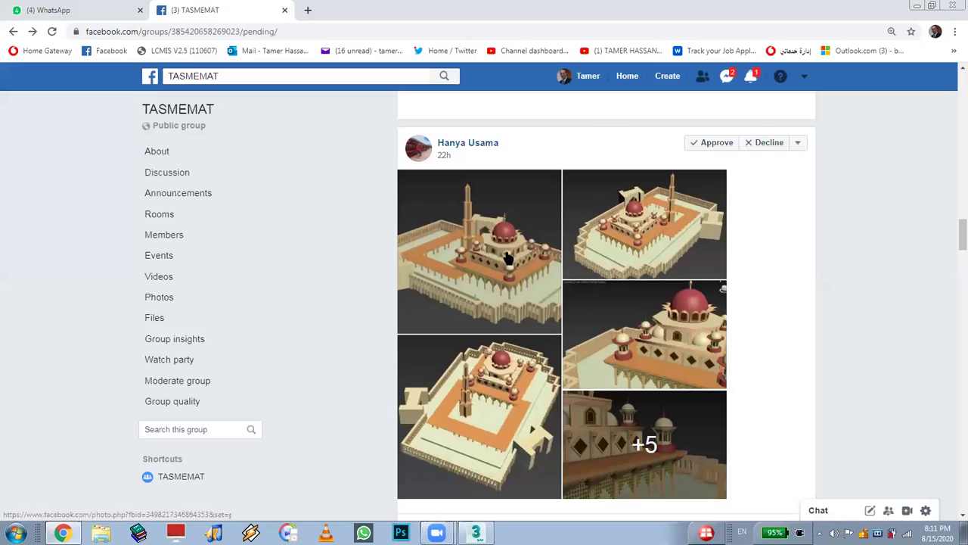
Open the first mosque model photo of the pending group post in Chrome and examine its column capitals and domes.
{"action": "left_click", "coordinate": [508, 258]}
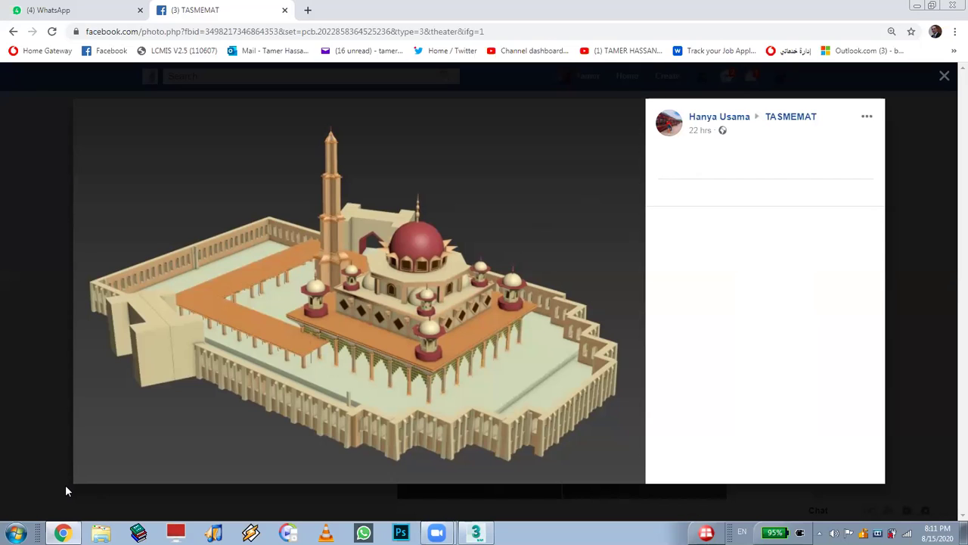
{"action": "mouse_move", "coordinate": [287, 385]}
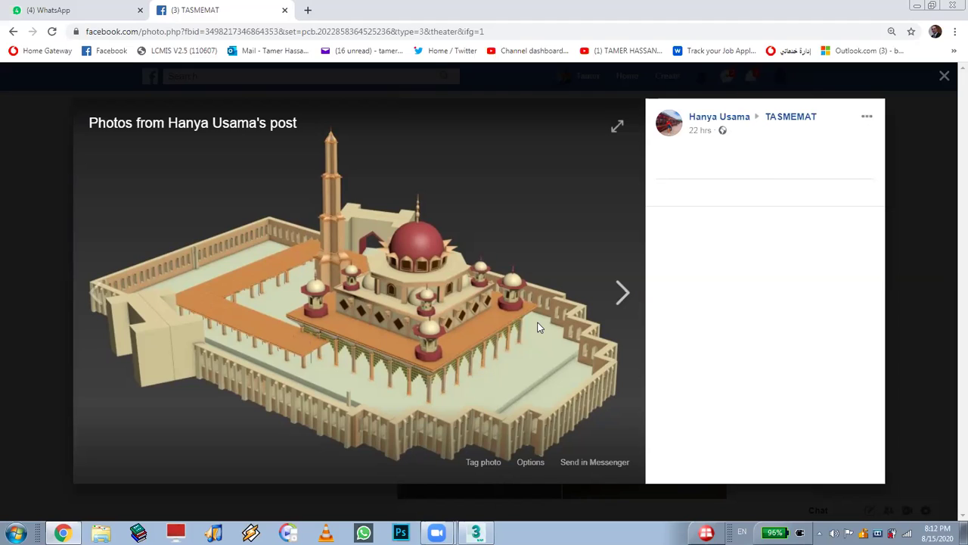
Switch back to 3ds Max and create a cube about 65.5 cm per side at the grid centre in the Perspective view.
{"action": "key", "text": "alt+Tab"}
{"action": "left_click", "coordinate": [881, 133]}
{"action": "left_click", "coordinate": [879, 262]}
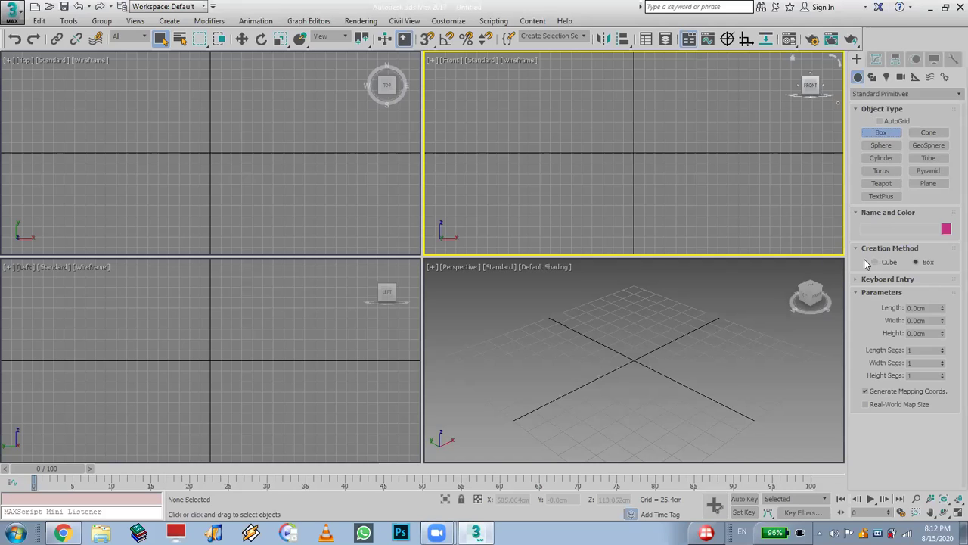
{"action": "left_click_drag", "start_coordinate": [630, 363], "coordinate": [633, 384]}
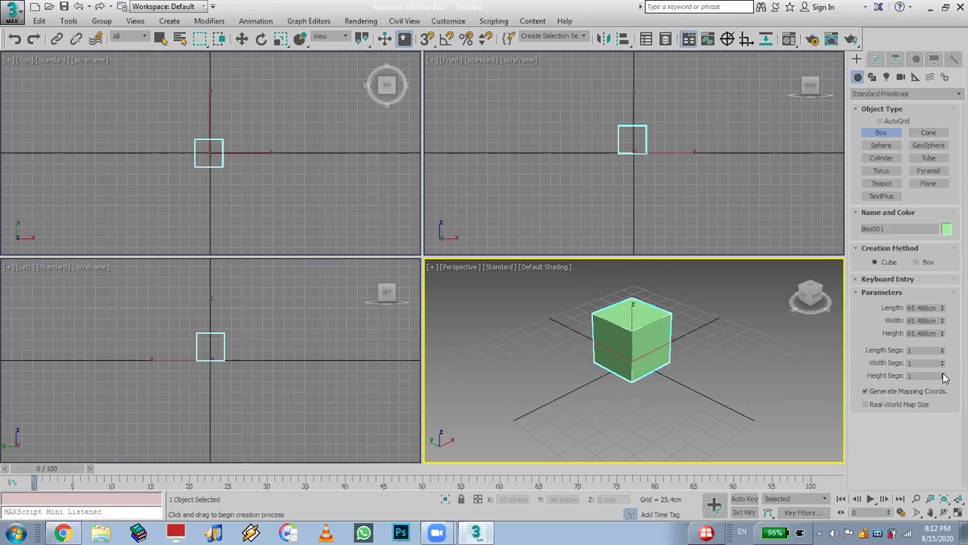
Set the cube's length, width and height segments to 10 each.
{"action": "left_click_drag", "start_coordinate": [945, 376], "coordinate": [944, 353]}
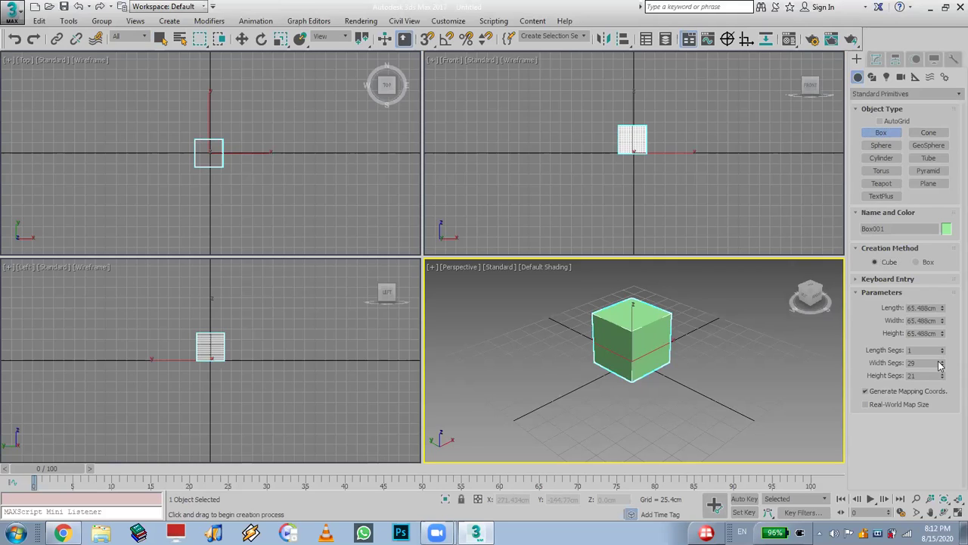
{"action": "left_click", "coordinate": [924, 349]}
{"action": "type", "text": "0"}
{"action": "double_click", "coordinate": [926, 364]}
{"action": "type", "text": "10"}
{"action": "double_click", "coordinate": [925, 376]}
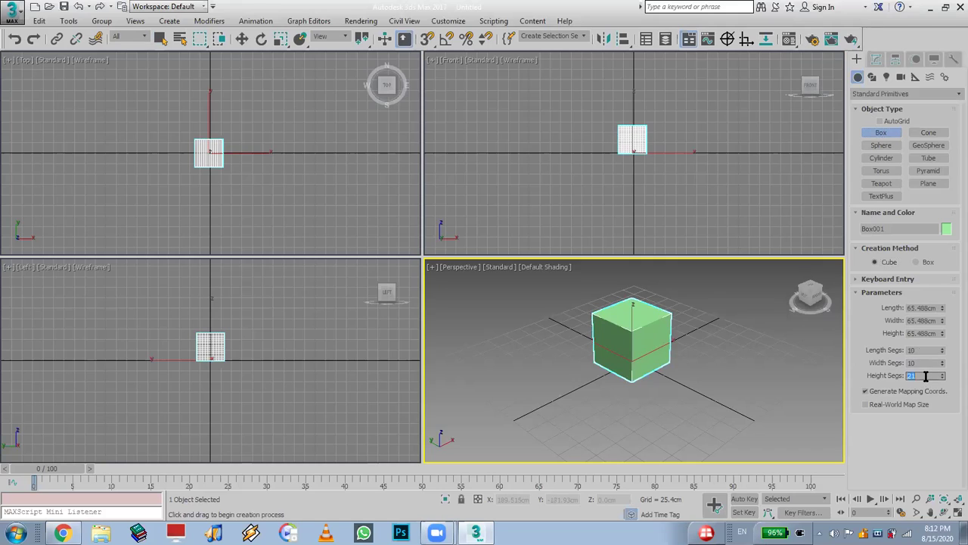
{"action": "type", "text": "10"}
{"action": "key", "text": "Return"}
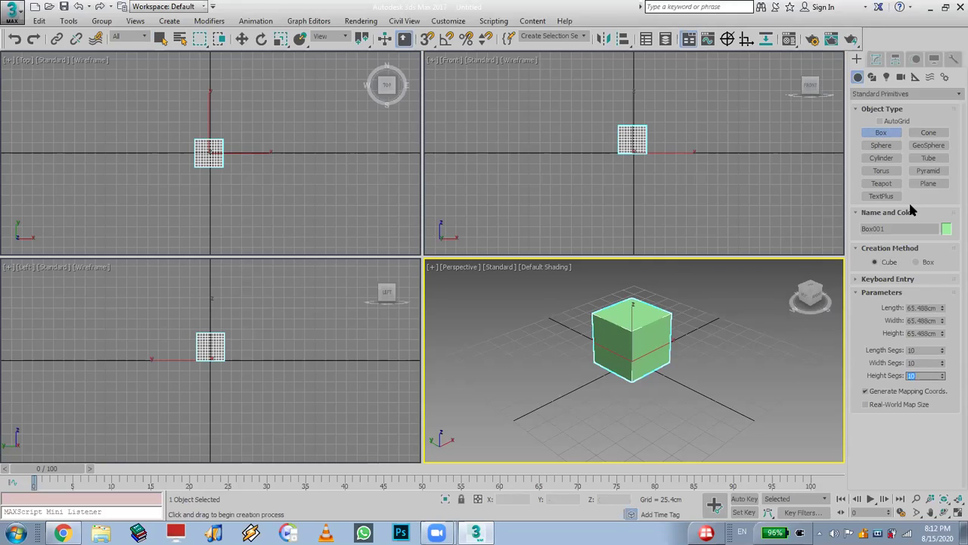
Apply an FFD 4x4x4 modifier to the cube and switch to its Control Points level.
{"action": "left_click", "coordinate": [876, 59]}
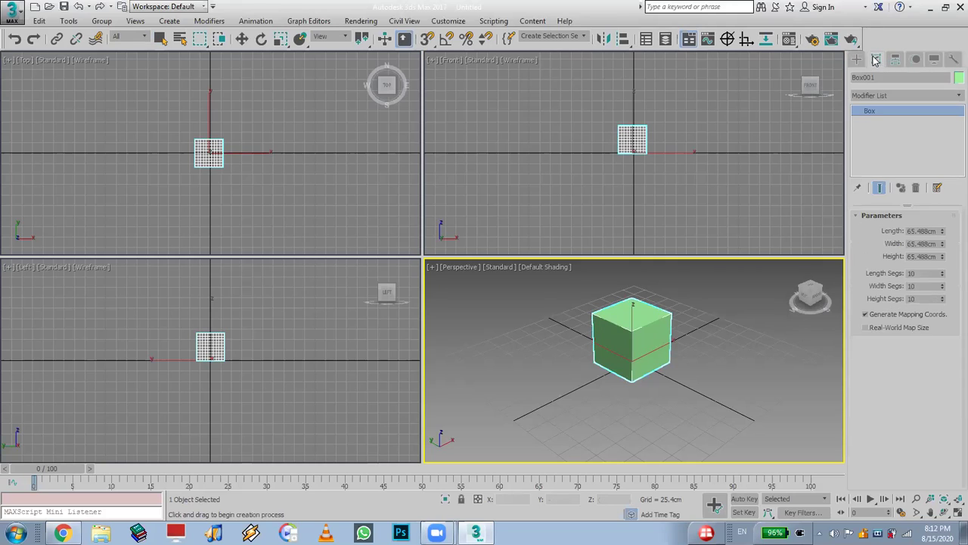
{"action": "left_click", "coordinate": [889, 96]}
{"action": "key", "text": "f"}
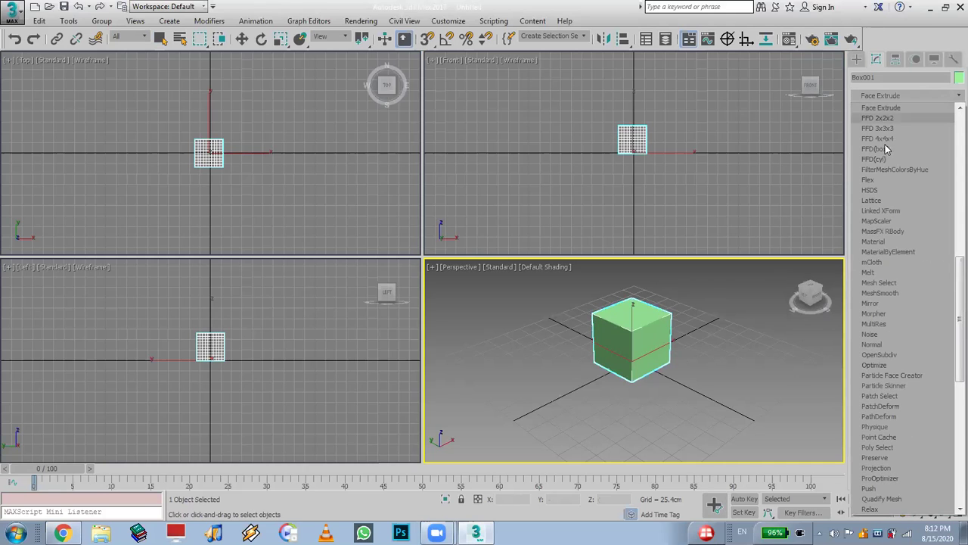
{"action": "left_click", "coordinate": [878, 139]}
{"action": "left_click", "coordinate": [870, 110]}
{"action": "left_click", "coordinate": [903, 121]}
Select the top row of control points in the Front view and scale it up uniformly into a flared shape.
{"action": "left_click_drag", "start_coordinate": [692, 92], "coordinate": [595, 130]}
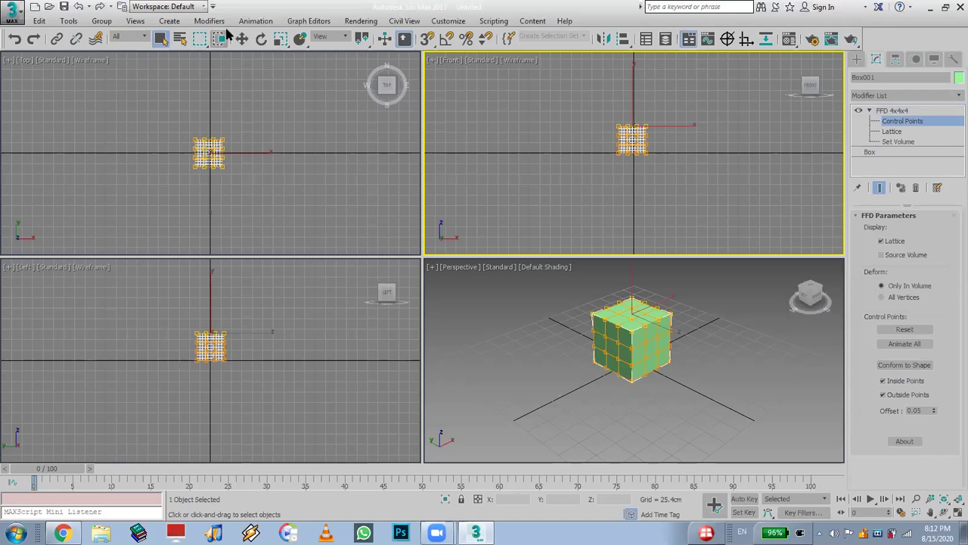
{"action": "left_click", "coordinate": [279, 39]}
{"action": "left_click_drag", "start_coordinate": [638, 113], "coordinate": [620, 133]}
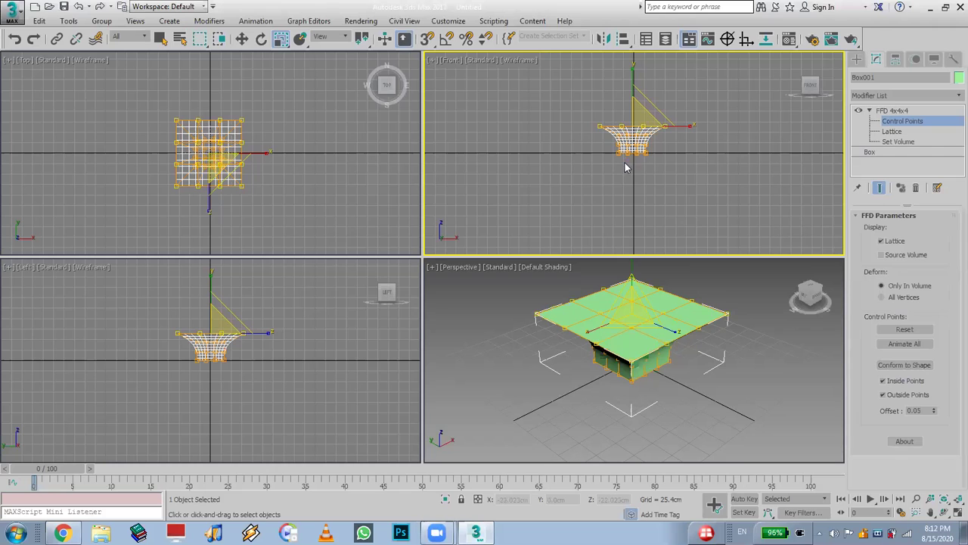
{"action": "middle_click_drag", "start_coordinate": [666, 81], "coordinate": [670, 103]}
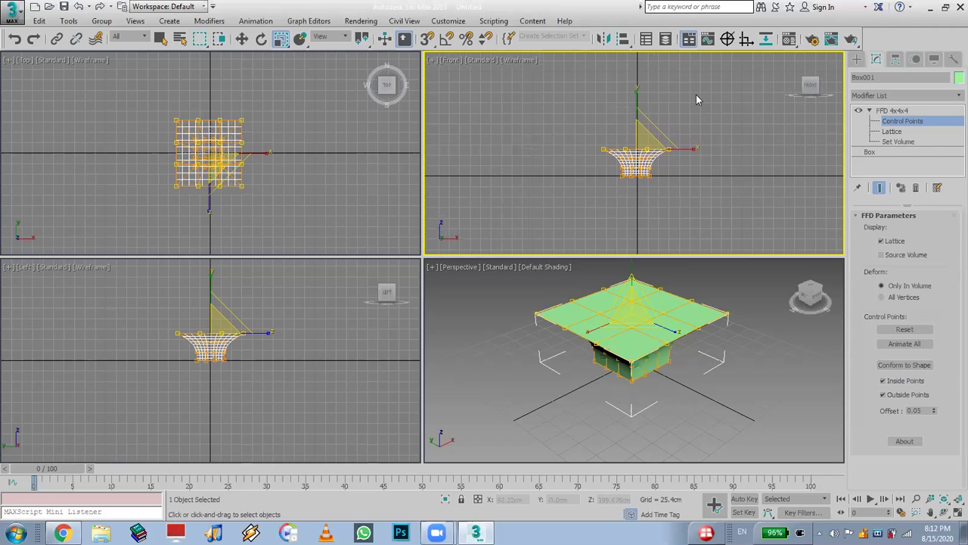
Apply an Edit Mesh modifier on top of the FFD 4x4x4 and switch to Vertex level.
{"action": "left_click", "coordinate": [908, 95]}
{"action": "key", "text": "f"}
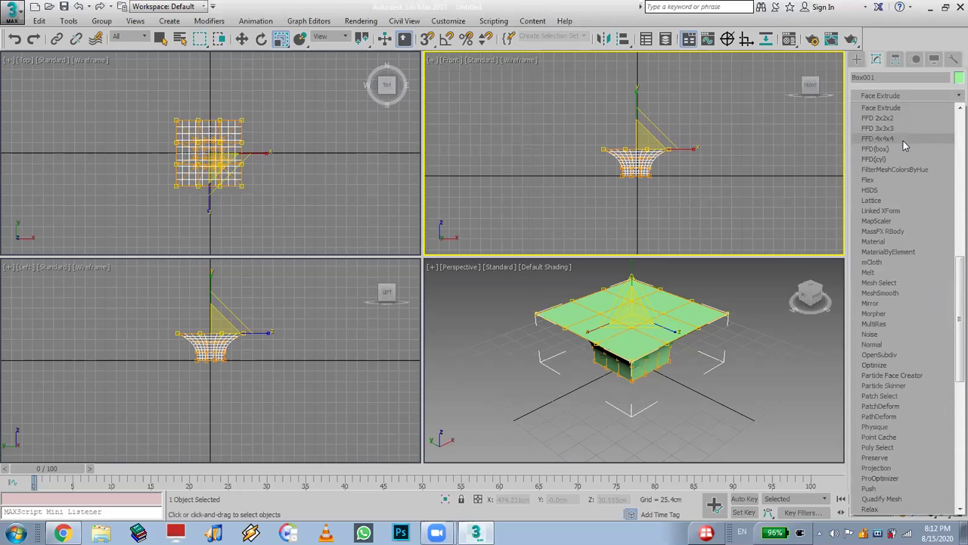
{"action": "key", "text": "e"}
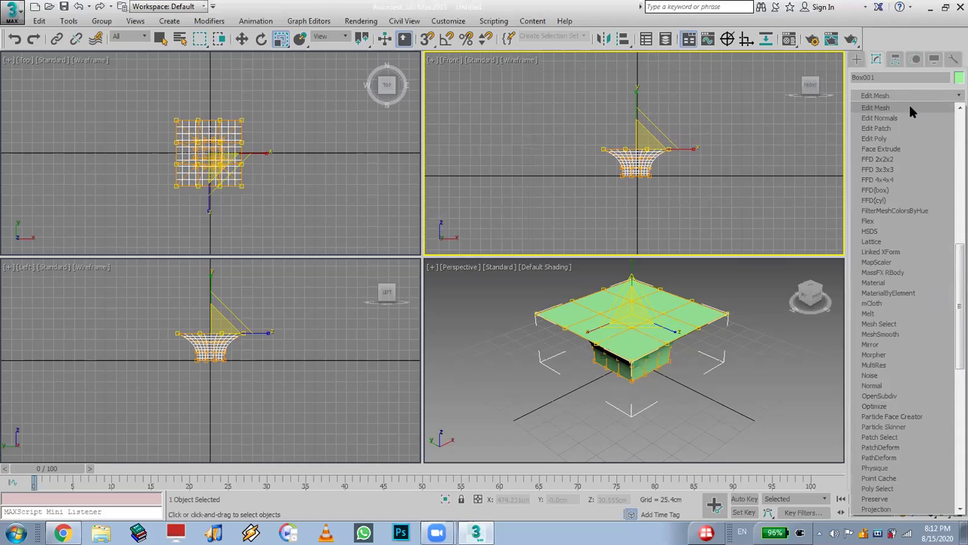
{"action": "left_click", "coordinate": [910, 108]}
{"action": "left_click", "coordinate": [875, 234]}
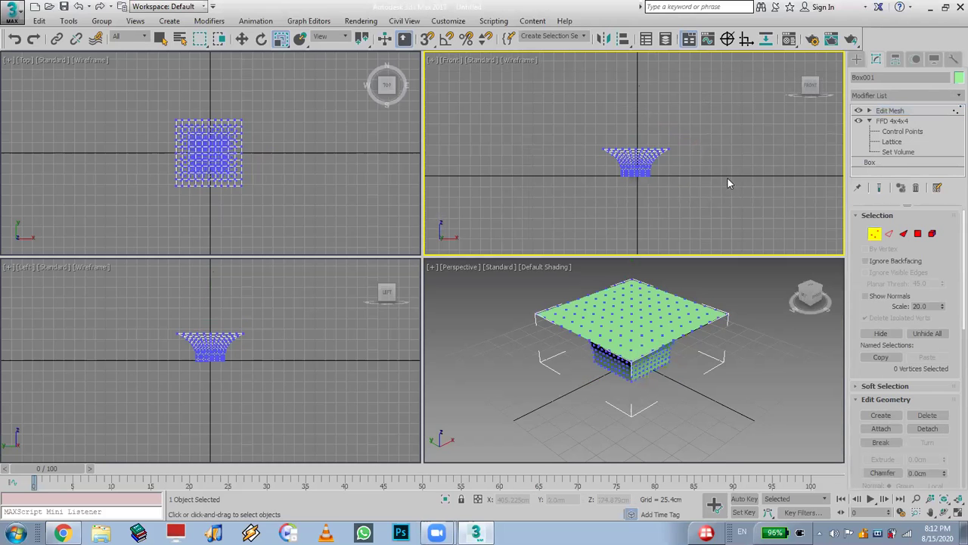
Select the top row of vertices in the Front view, scale it down to vertical rim edges and raise it slightly.
{"action": "scroll", "coordinate": [643, 158], "scroll_direction": "up", "scroll_amount": 4}
{"action": "left_click_drag", "start_coordinate": [490, 73], "coordinate": [733, 143]}
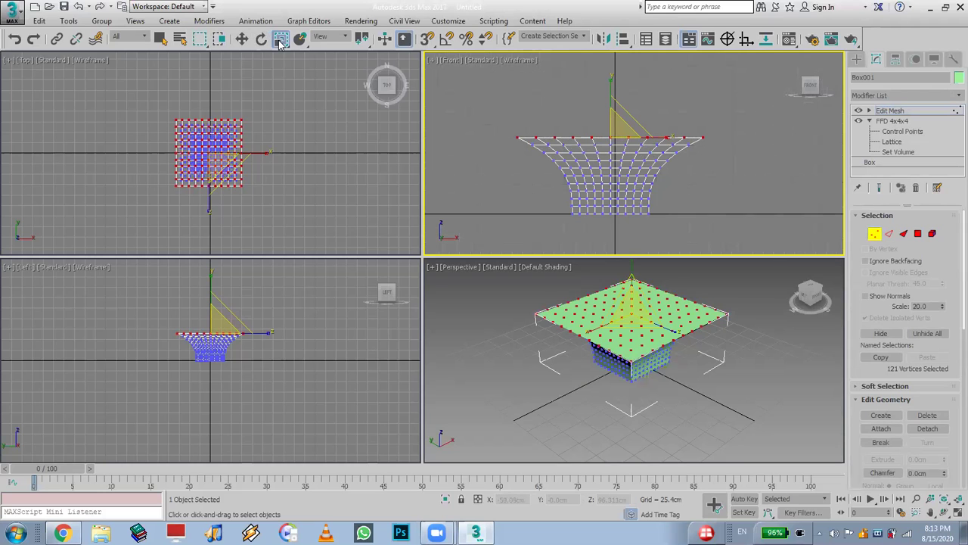
{"action": "left_click_drag", "start_coordinate": [611, 130], "coordinate": [612, 143]}
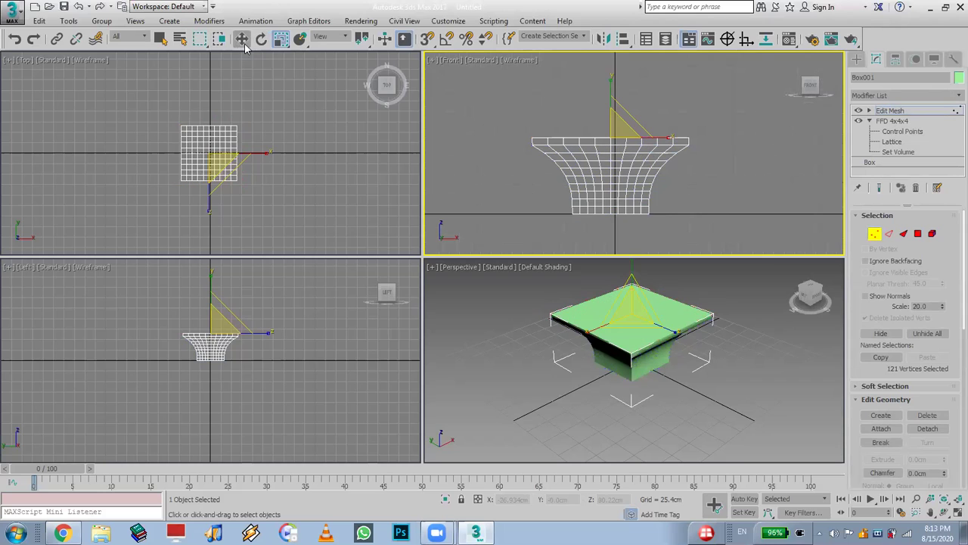
{"action": "left_click", "coordinate": [241, 39]}
{"action": "left_click_drag", "start_coordinate": [611, 99], "coordinate": [610, 93]}
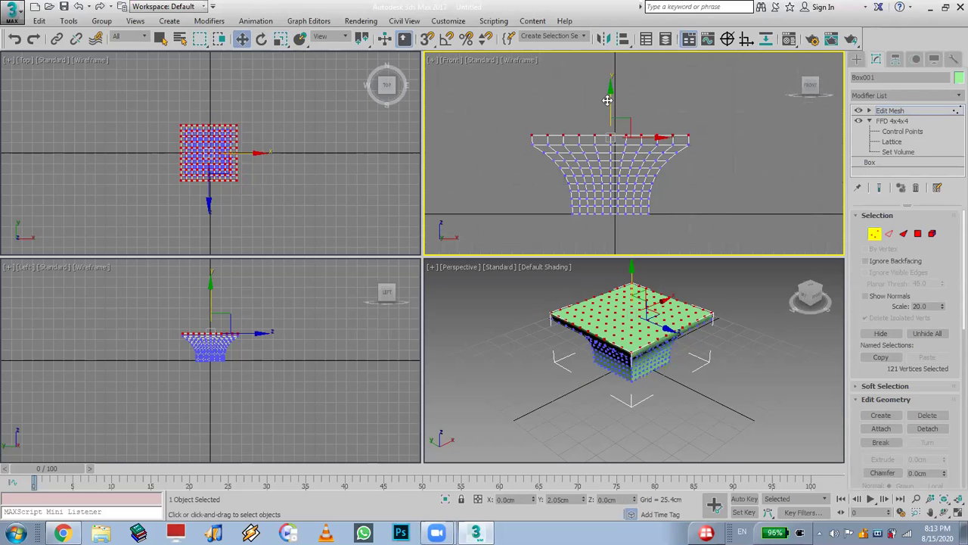
{"action": "left_click", "coordinate": [944, 512]}
{"action": "left_click", "coordinate": [626, 342]}
{"action": "left_click_drag", "start_coordinate": [626, 342], "coordinate": [620, 317]}
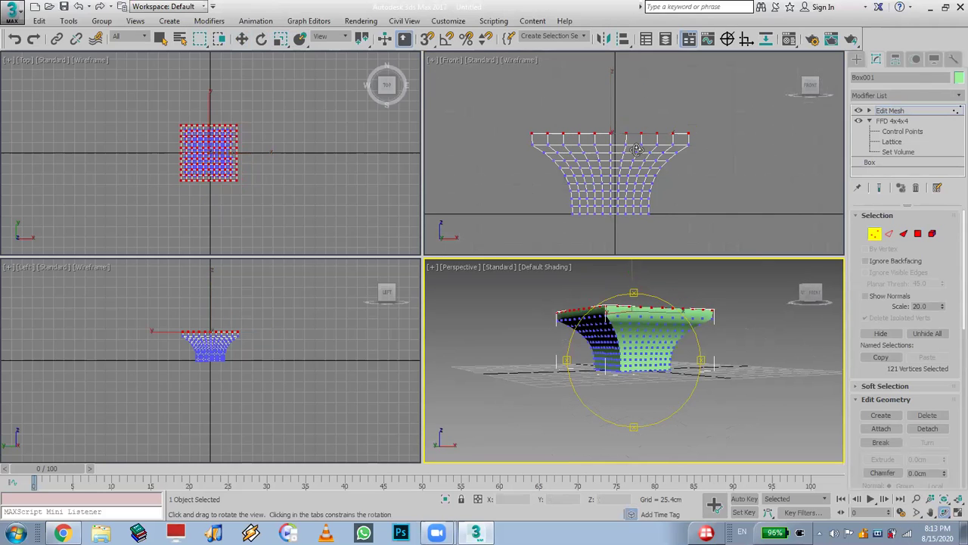
Leave vertex editing and clone the flared capital as a single independent copy along X, edge to edge with the original, forming an arch.
{"action": "left_click", "coordinate": [861, 61]}
{"action": "right_click", "coordinate": [774, 141]}
{"action": "key", "text": "w"}
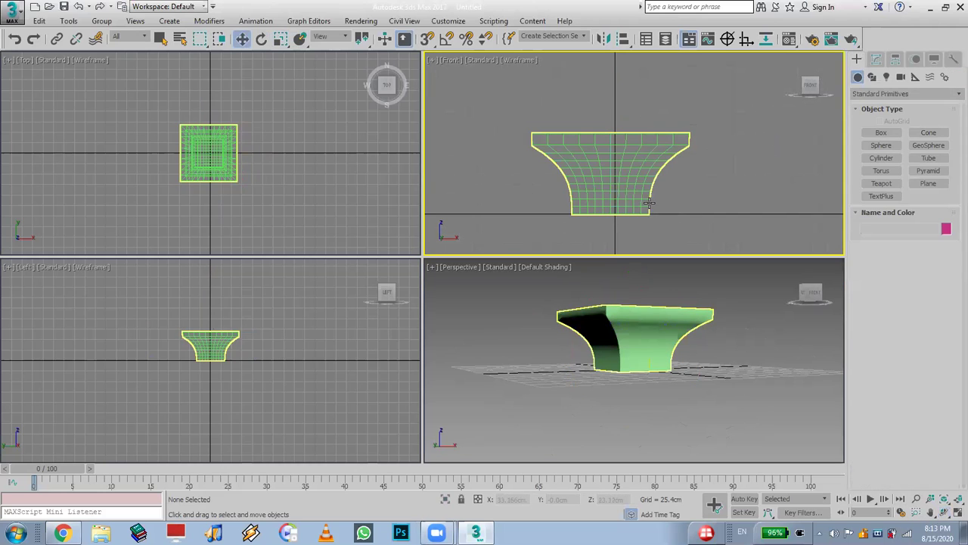
{"action": "mouse_move", "coordinate": [643, 208]}
{"action": "left_mouse_down", "text": "shift"}
{"action": "mouse_move", "coordinate": [479, 196]}
{"action": "mouse_move", "coordinate": [495, 200]}
{"action": "left_mouse_up", "text": "shift"}
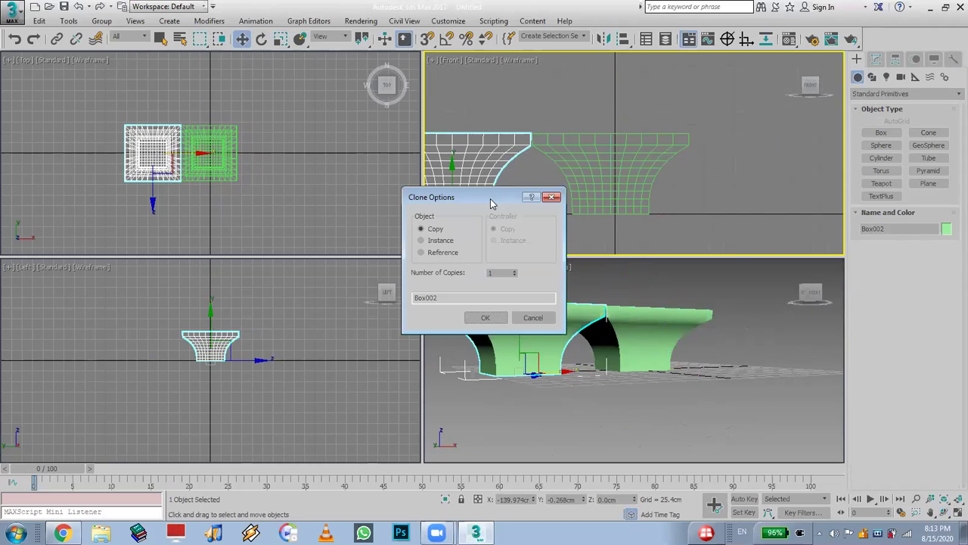
{"action": "left_click", "coordinate": [485, 319]}
{"action": "scroll", "coordinate": [581, 356], "scroll_direction": "up", "scroll_amount": 5}
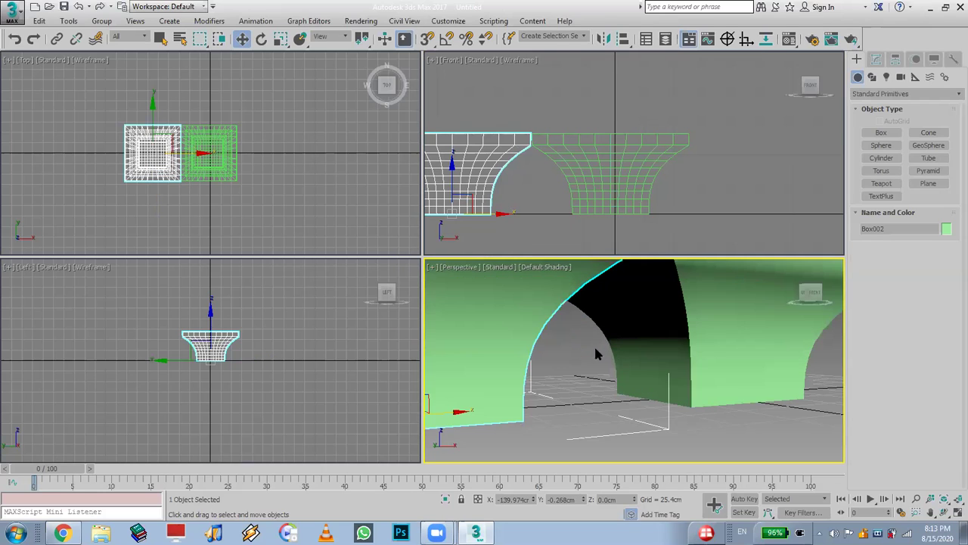
{"action": "scroll", "coordinate": [594, 355], "scroll_direction": "down", "scroll_amount": 2}
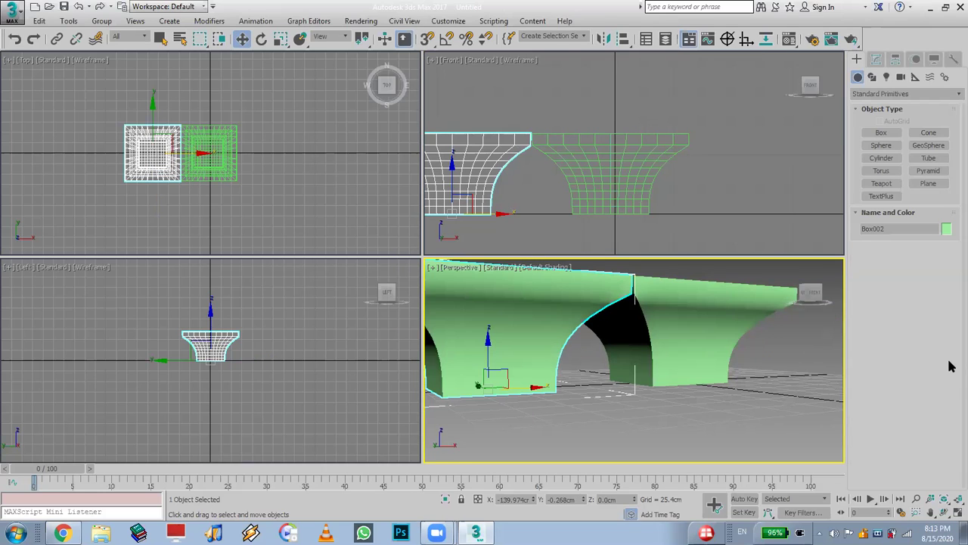
{"action": "left_click", "coordinate": [945, 512]}
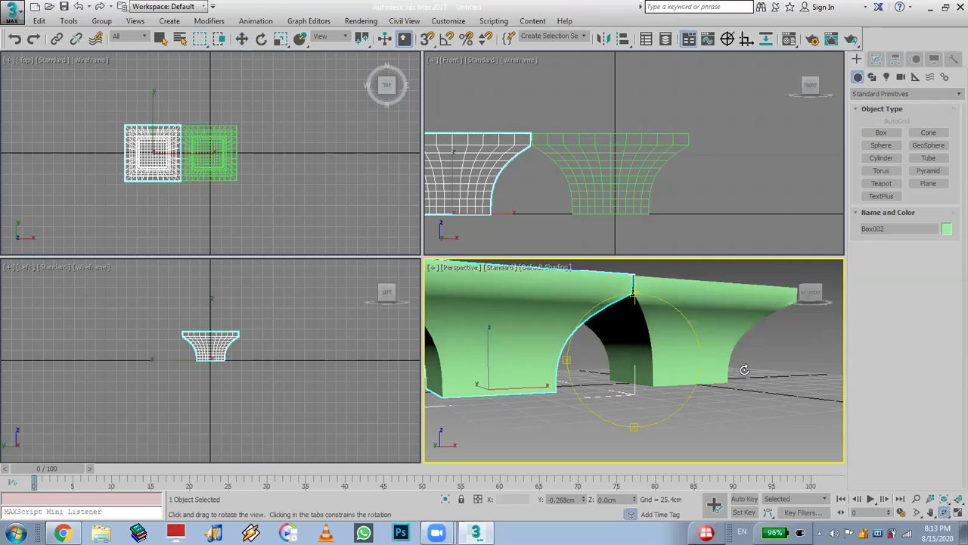
{"action": "left_click_drag", "start_coordinate": [704, 363], "coordinate": [636, 345]}
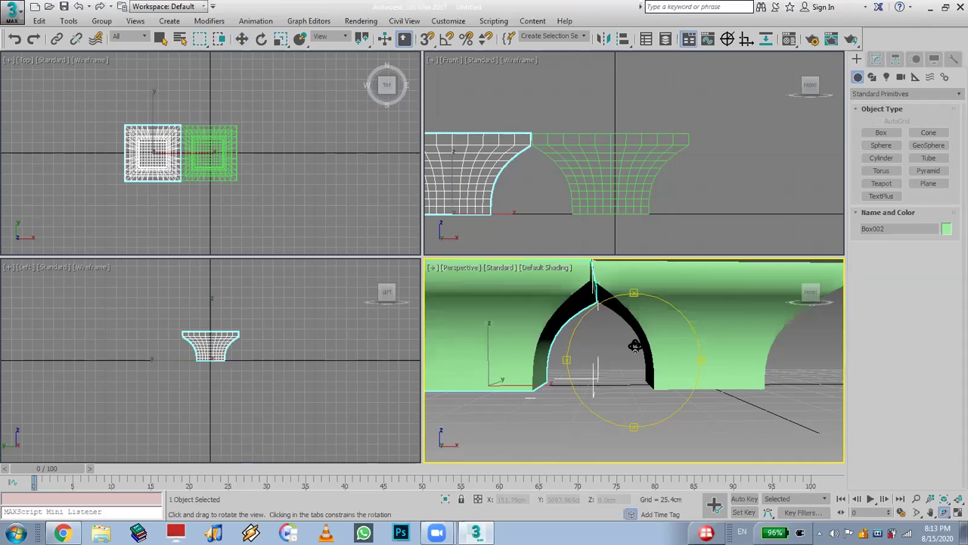
Delete both flared capitals to clear the scene.
{"action": "right_click", "coordinate": [705, 242]}
{"action": "left_click", "coordinate": [242, 38]}
{"action": "key", "text": "Delete"}
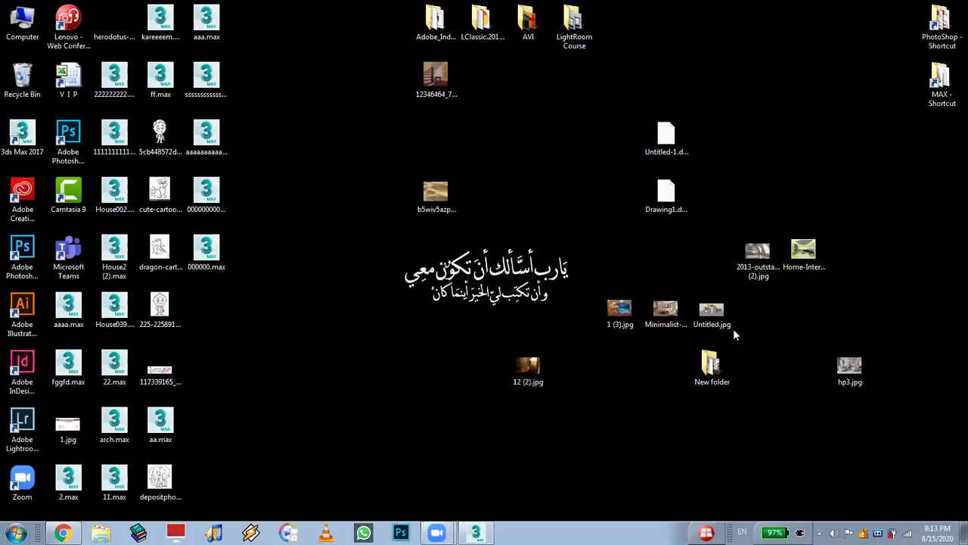
Check the house images in the desktop's New folder and return to 3ds Max.
{"action": "double_click", "coordinate": [715, 364]}
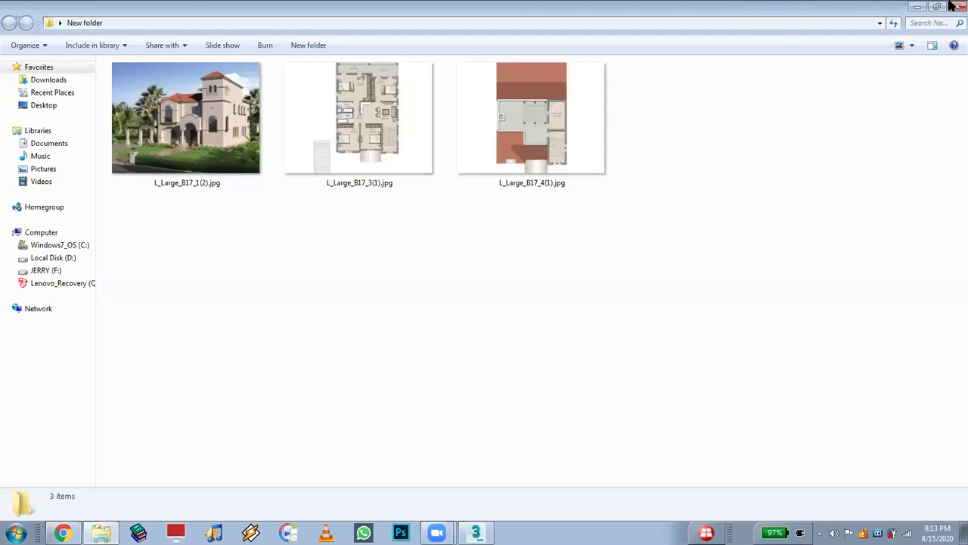
{"action": "key", "text": "super+d"}
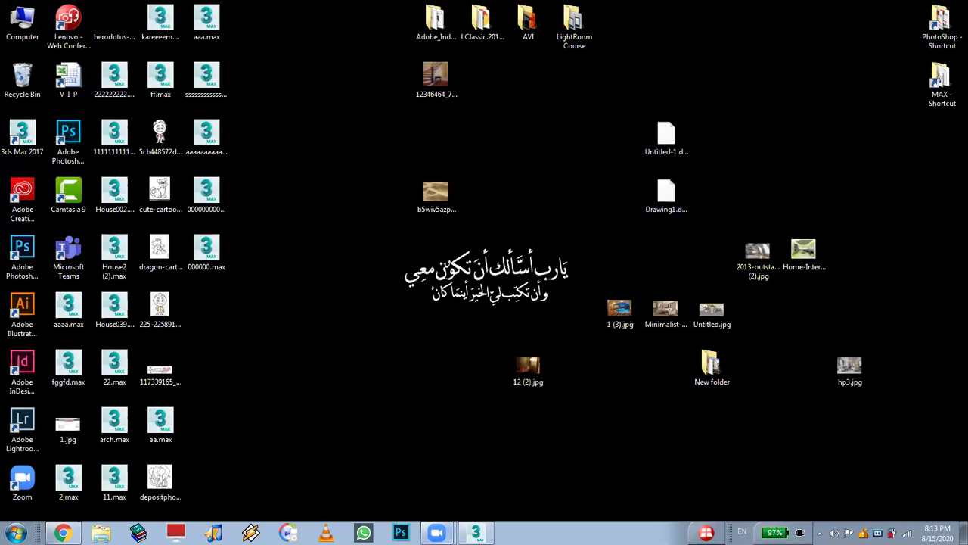
{"action": "left_click", "coordinate": [477, 533]}
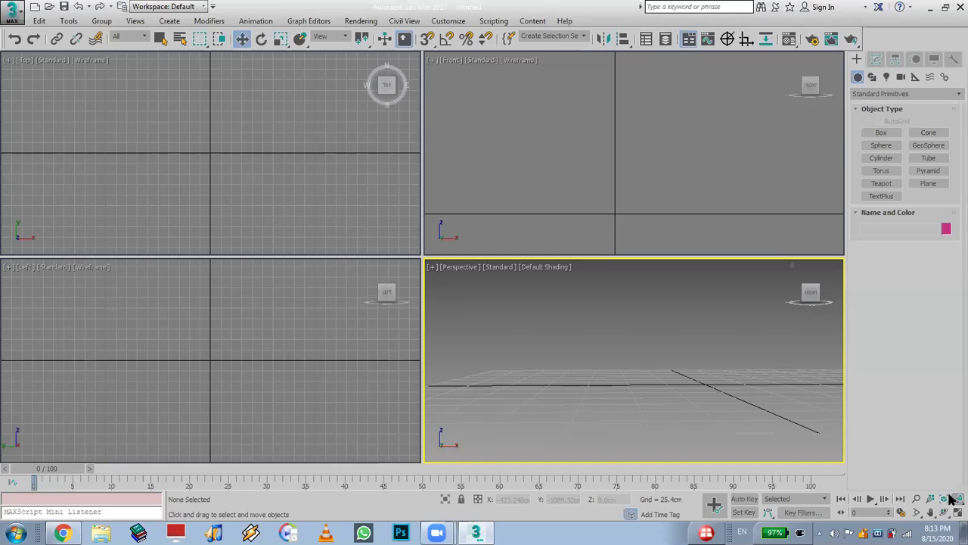
{"action": "left_click", "coordinate": [952, 498]}
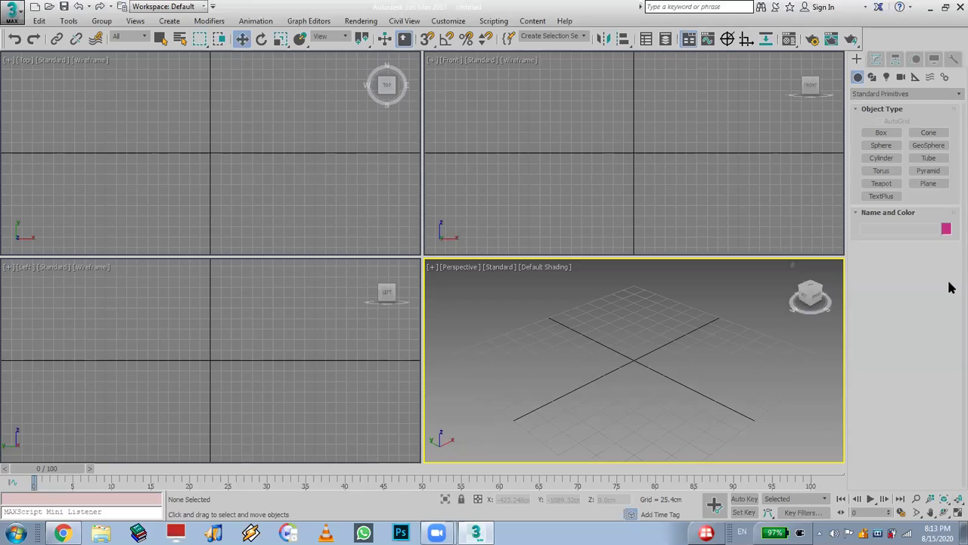
{"action": "middle_click_drag", "start_coordinate": [655, 149], "coordinate": [621, 162]}
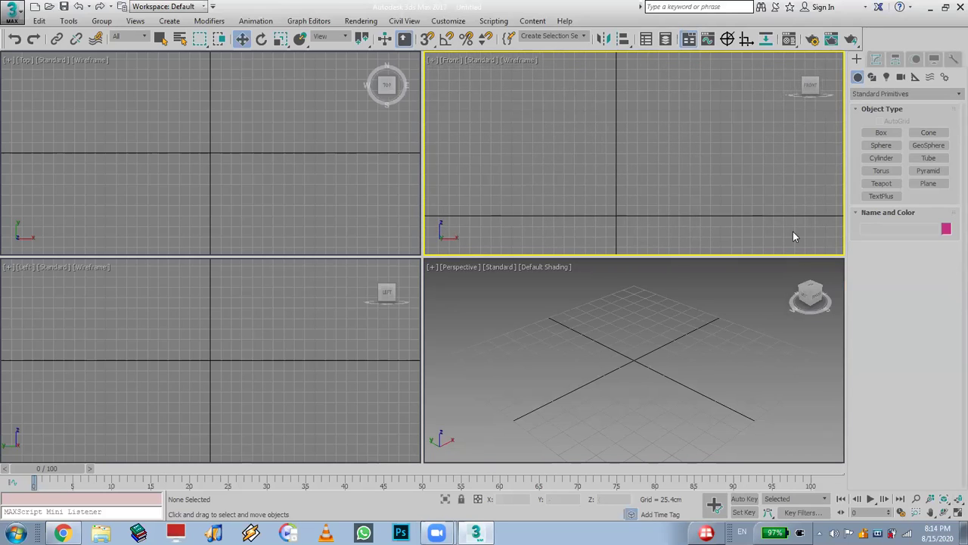
{"action": "middle_click_drag", "start_coordinate": [704, 184], "coordinate": [629, 167]}
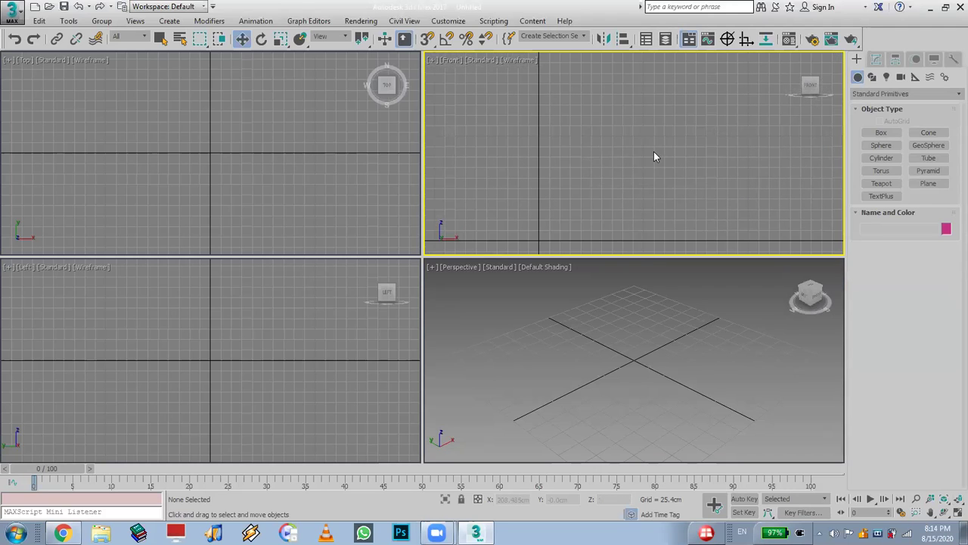
{"action": "middle_click_drag", "start_coordinate": [688, 158], "coordinate": [667, 151]}
Switch to the desktop's MAX shortcut and open the third mosque photo from New folder (3) in Windows Photo Viewer.
{"action": "left_click", "coordinate": [965, 534]}
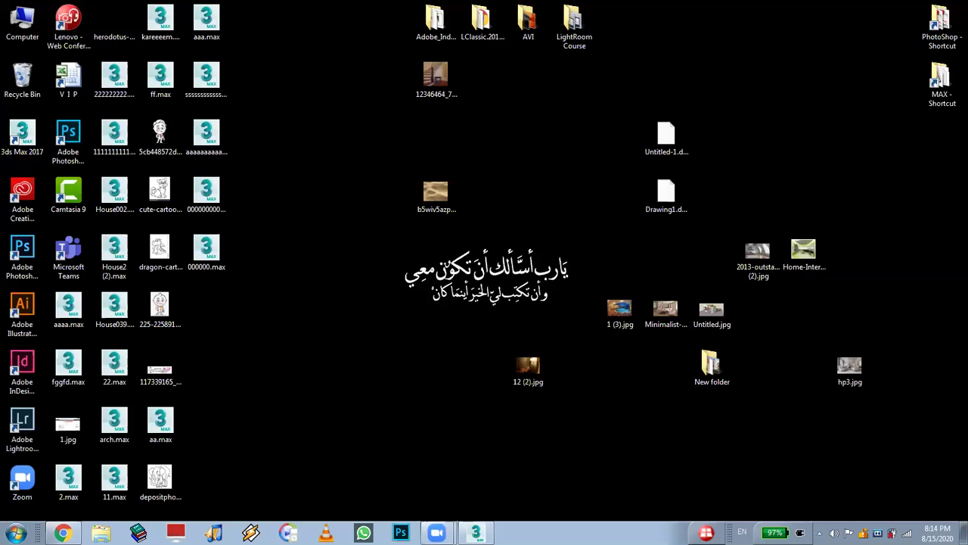
{"action": "double_click", "coordinate": [945, 79]}
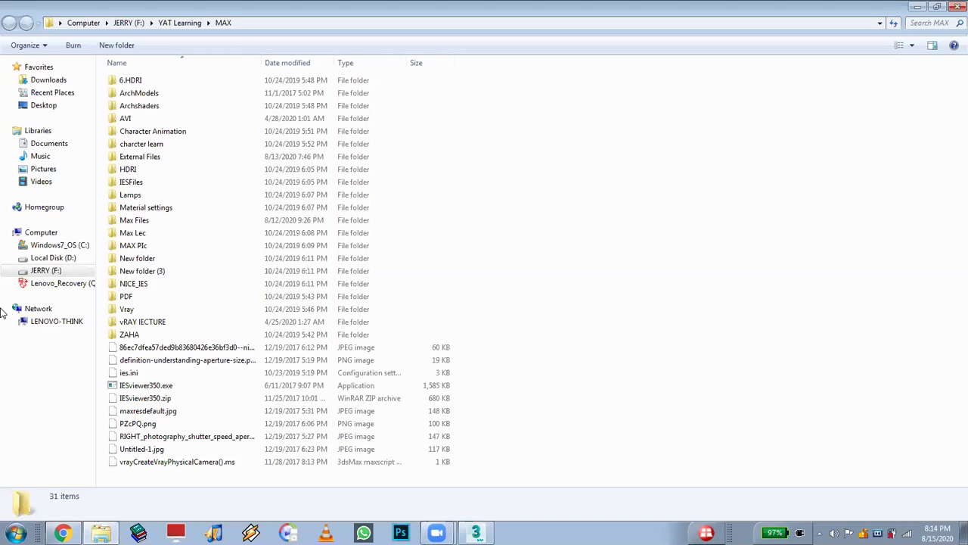
{"action": "double_click", "coordinate": [155, 274]}
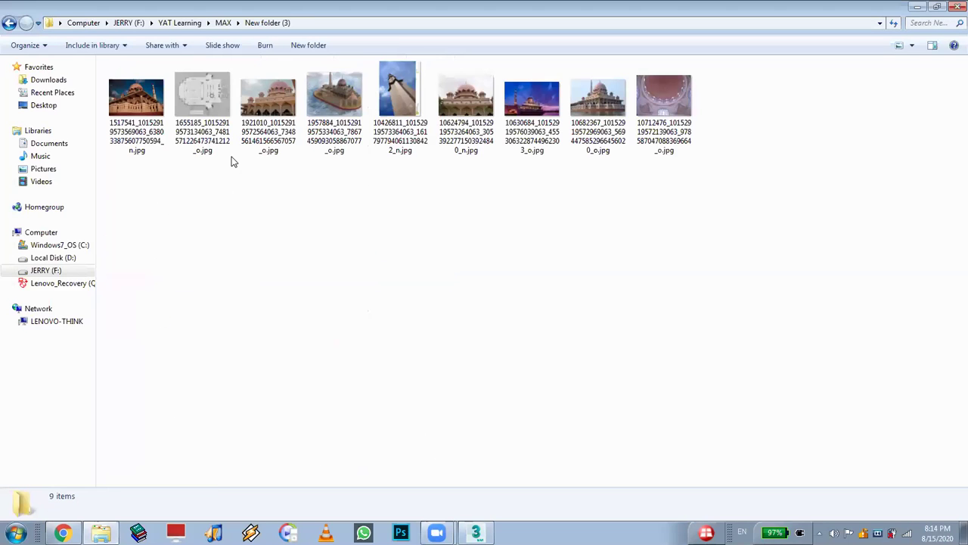
{"action": "double_click", "coordinate": [261, 113]}
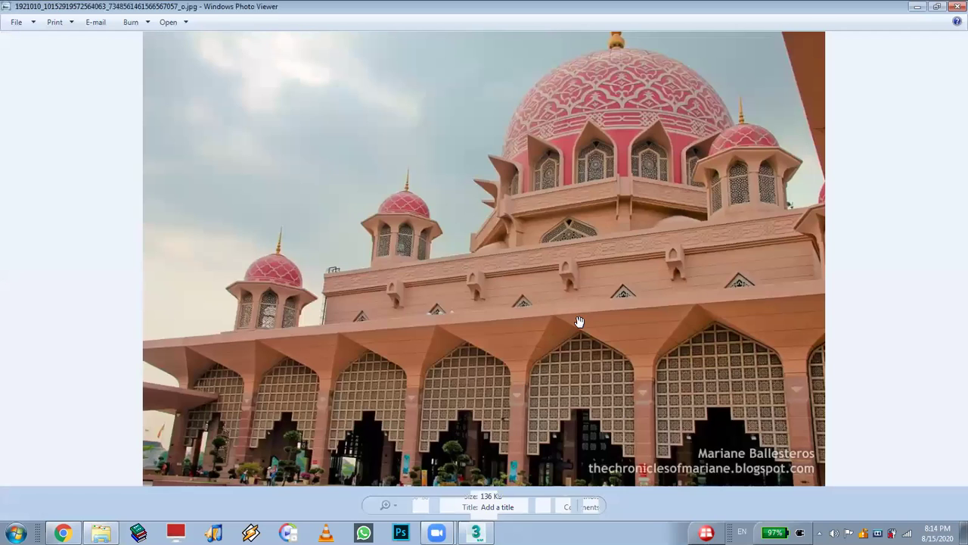
Examine the mosque photo's arcade of flared columns, its upper facade and its domes up close.
{"action": "scroll", "coordinate": [573, 320], "scroll_direction": "up", "scroll_amount": 2}
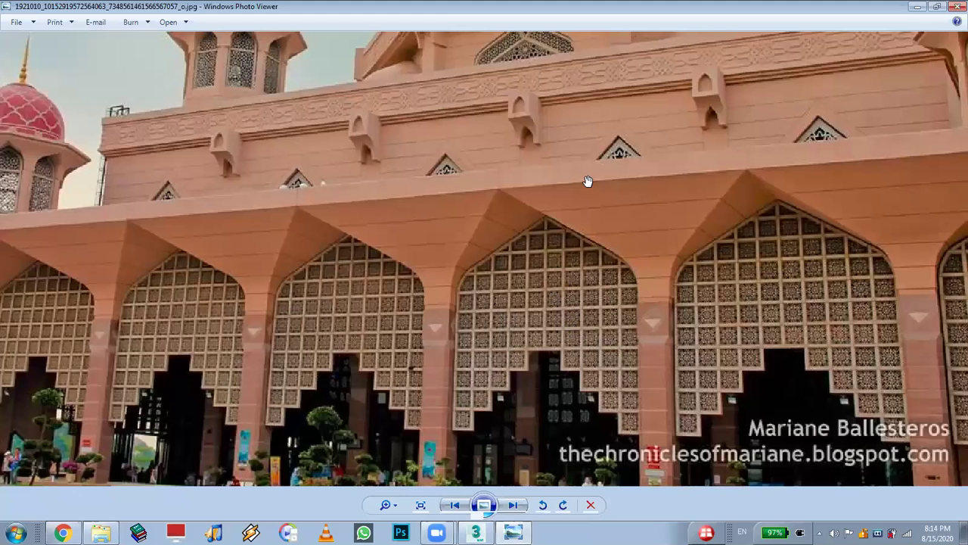
{"action": "left_click_drag", "start_coordinate": [588, 182], "coordinate": [566, 378]}
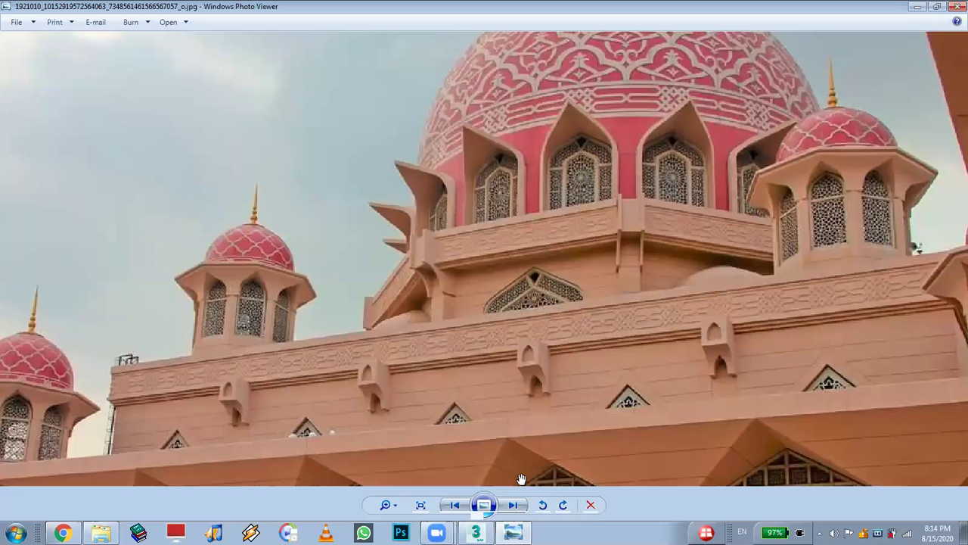
{"action": "left_click_drag", "start_coordinate": [521, 479], "coordinate": [569, 409]}
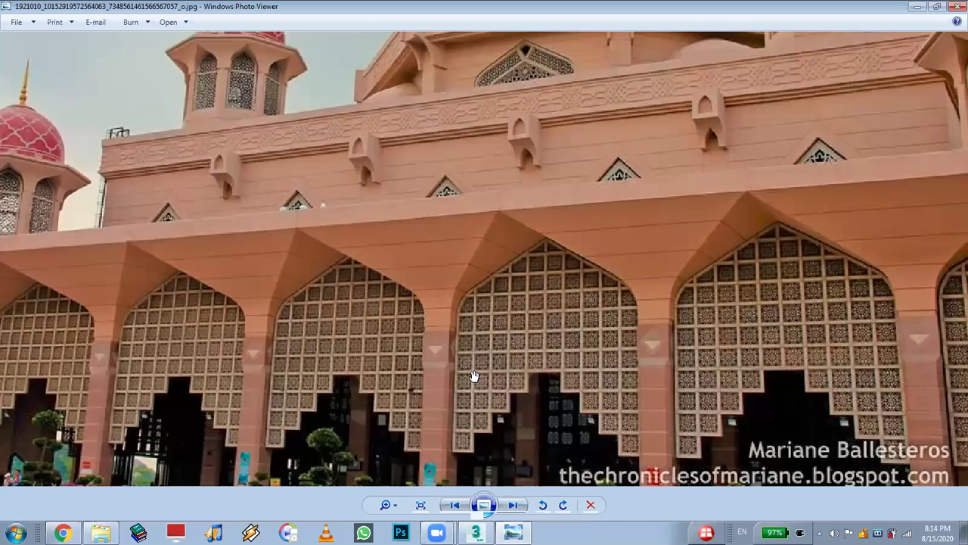
{"action": "left_click_drag", "start_coordinate": [504, 335], "coordinate": [515, 453]}
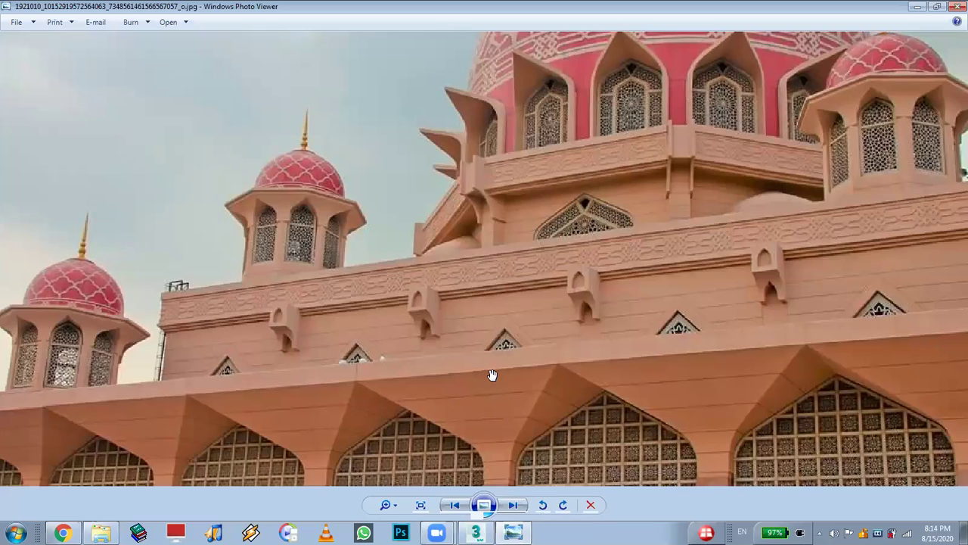
{"action": "left_click_drag", "start_coordinate": [493, 376], "coordinate": [508, 365]}
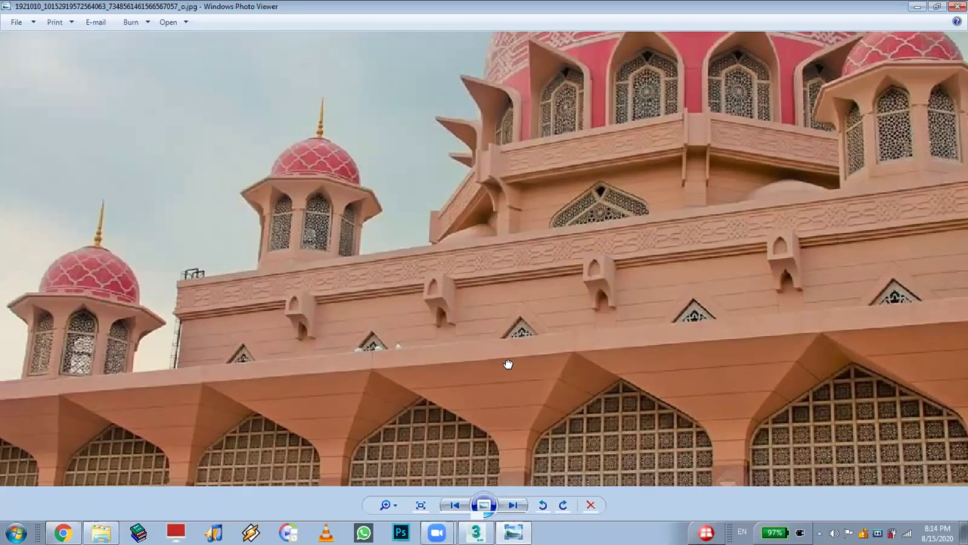
{"action": "left_click_drag", "start_coordinate": [519, 371], "coordinate": [581, 208]}
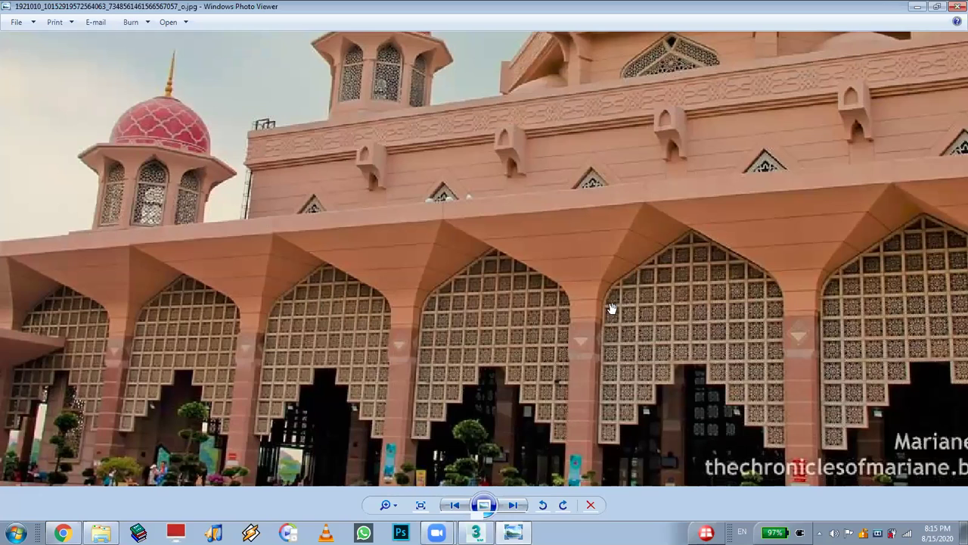
Browse through the following mosque pictures and close the photo viewer.
{"action": "left_click", "coordinate": [513, 505]}
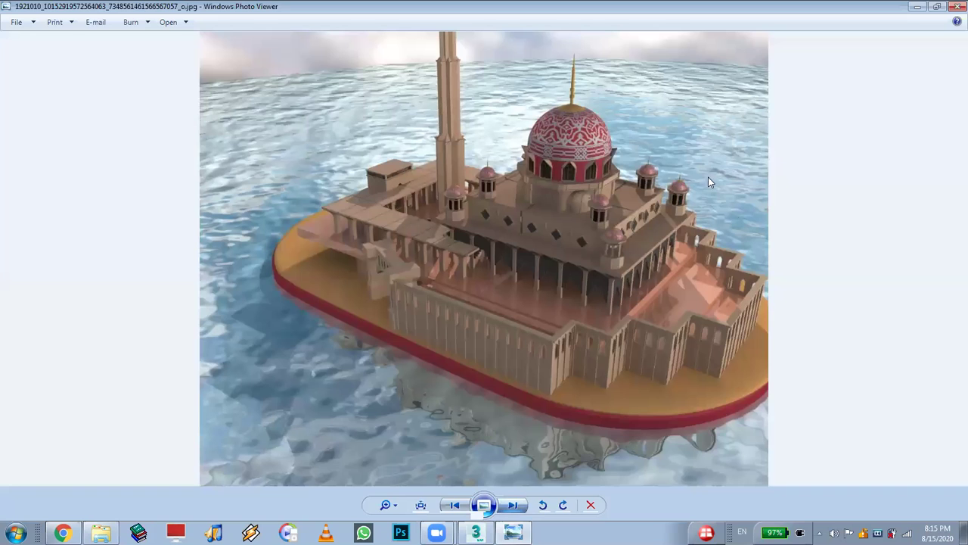
{"action": "key", "text": "Right"}
{"action": "key", "text": "Right"}
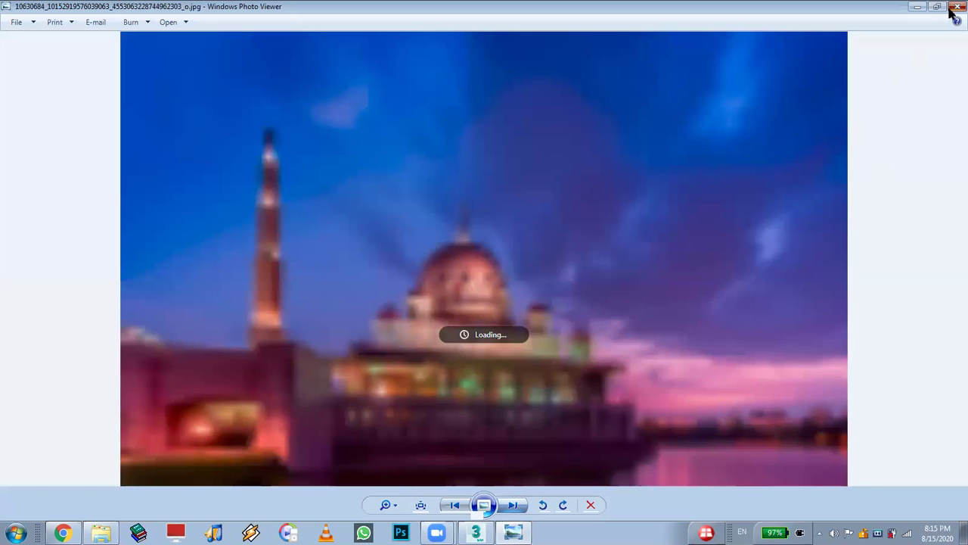
{"action": "left_click", "coordinate": [953, 7]}
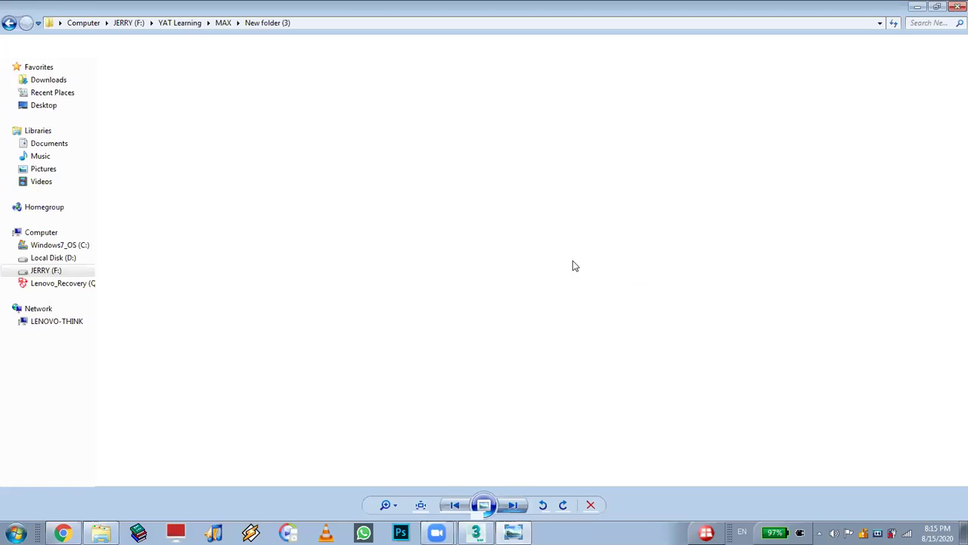
Reopen the third mosque photo and examine the flared column tops, pointed arches and square lattice screens between the columns.
{"action": "left_click", "coordinate": [681, 118]}
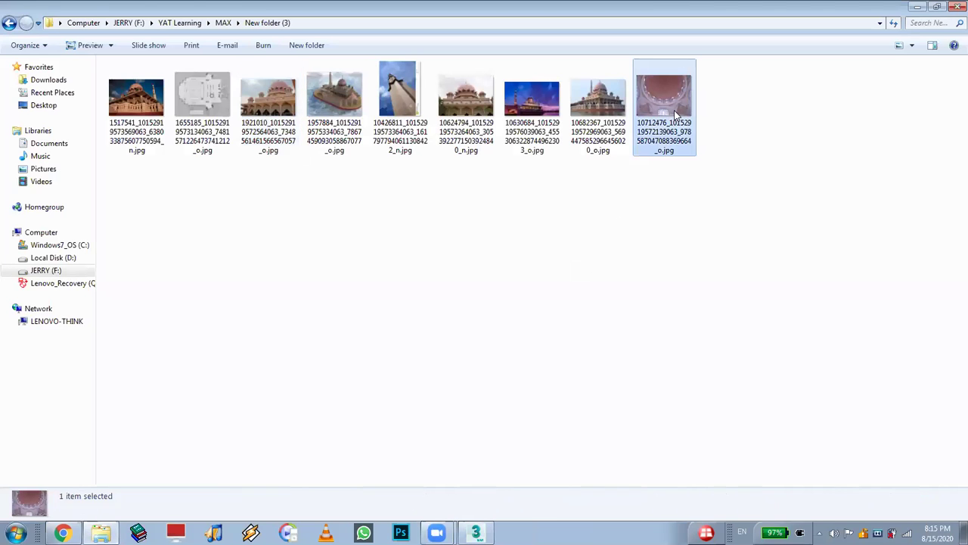
{"action": "left_click", "coordinate": [290, 215]}
{"action": "double_click", "coordinate": [279, 114]}
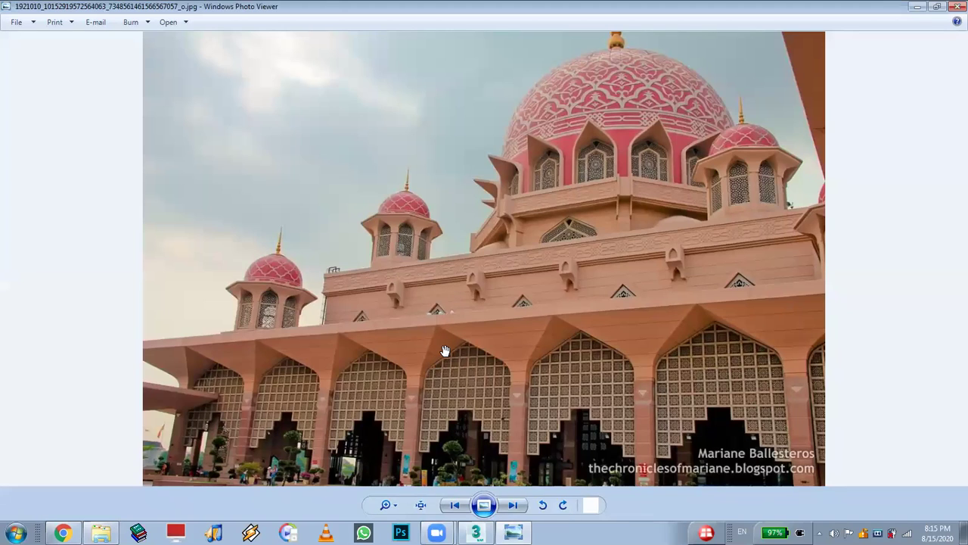
{"action": "scroll", "coordinate": [445, 350], "scroll_direction": "up", "scroll_amount": 3}
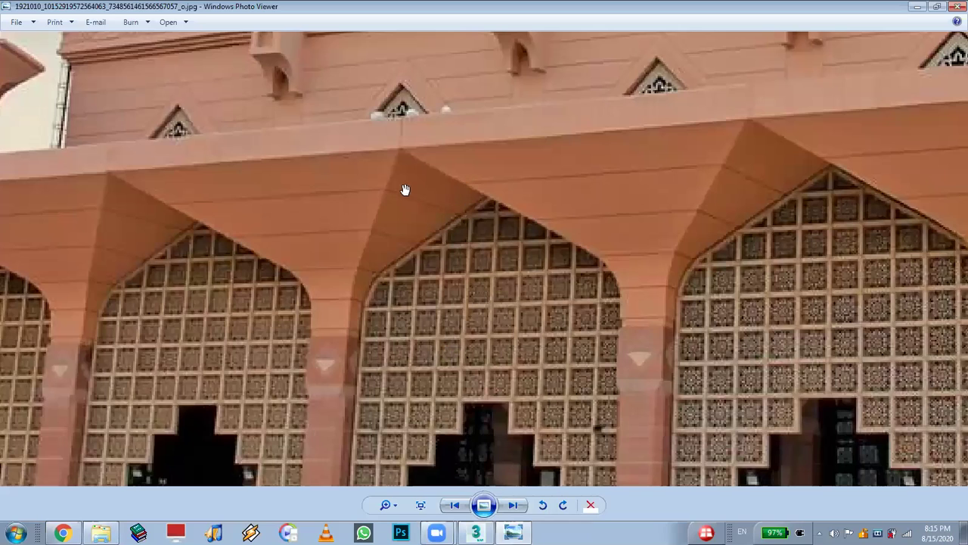
{"action": "left_click_drag", "start_coordinate": [329, 190], "coordinate": [359, 197]}
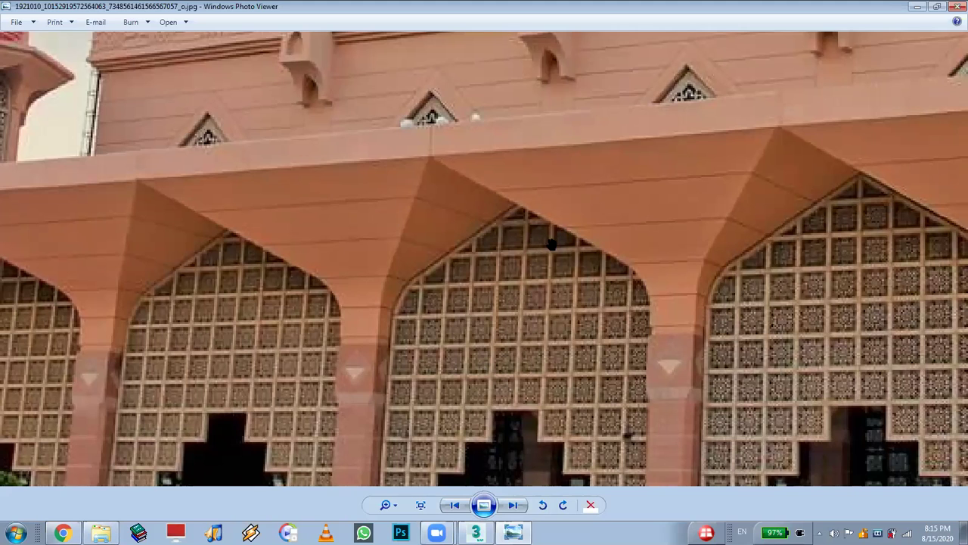
{"action": "scroll", "coordinate": [501, 349], "scroll_direction": "up", "scroll_amount": 1}
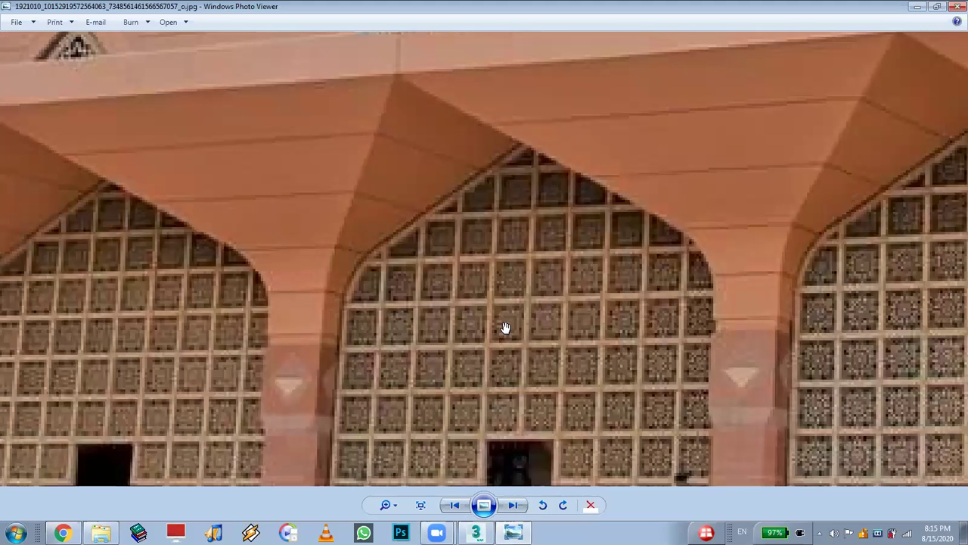
{"action": "scroll", "coordinate": [505, 327], "scroll_direction": "up", "scroll_amount": 1}
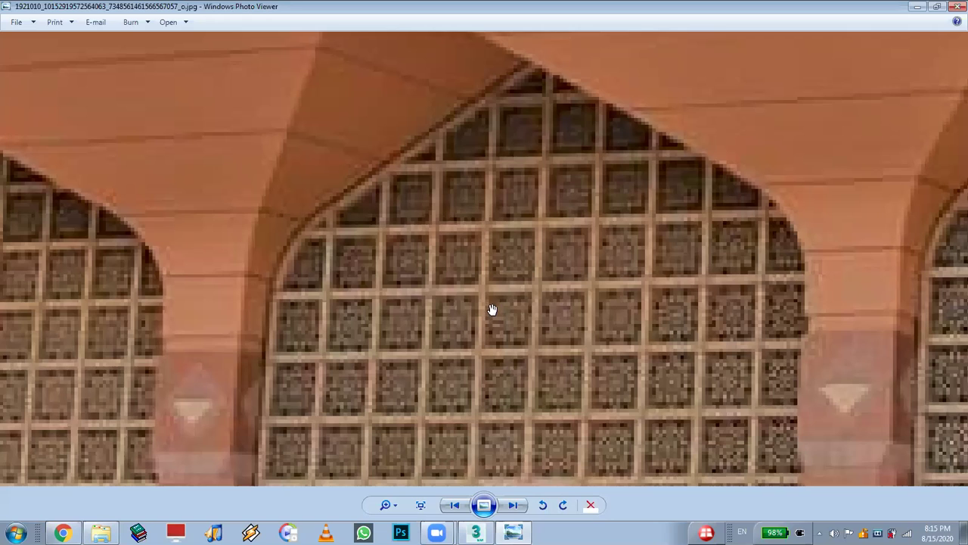
{"action": "scroll", "coordinate": [493, 309], "scroll_direction": "down", "scroll_amount": 2}
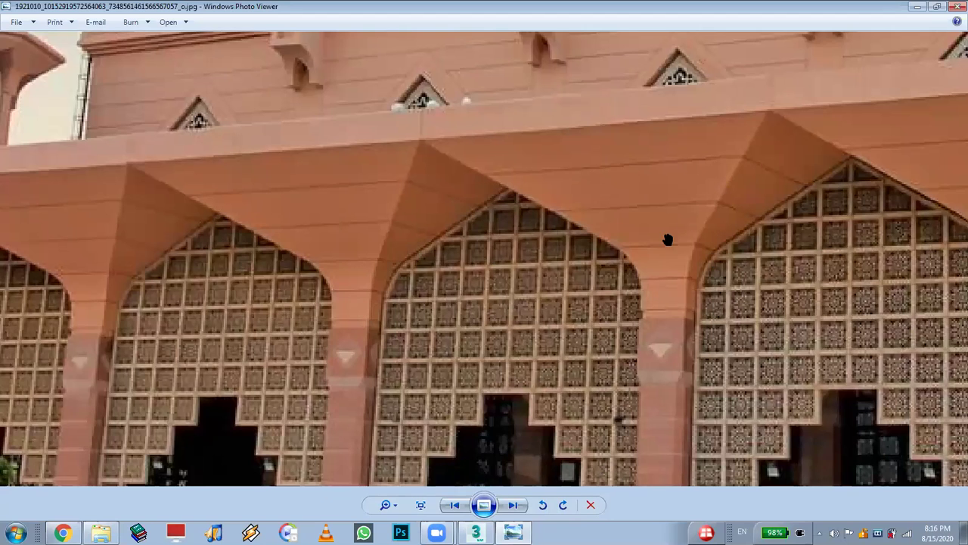
{"action": "scroll", "coordinate": [650, 261], "scroll_direction": "down", "scroll_amount": 3}
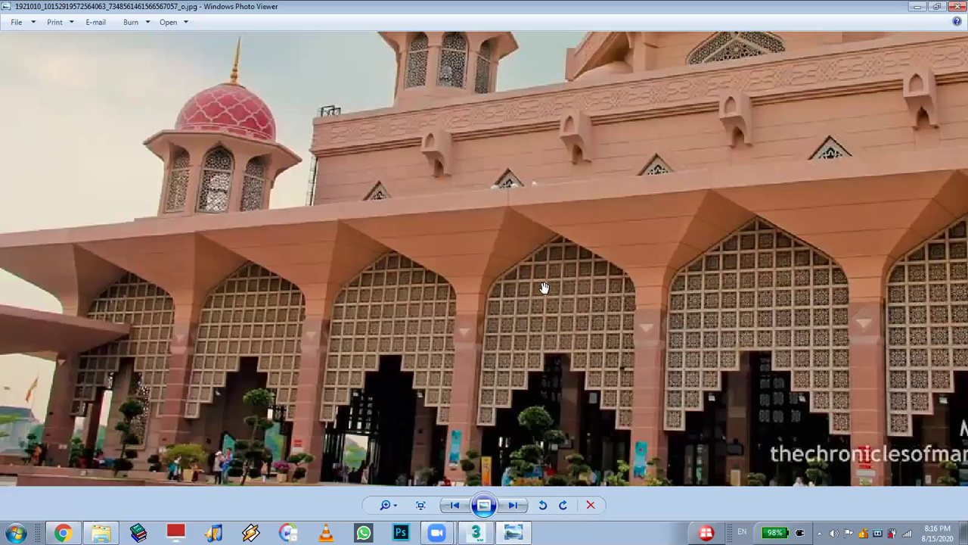
{"action": "scroll", "coordinate": [542, 283], "scroll_direction": "up", "scroll_amount": 3}
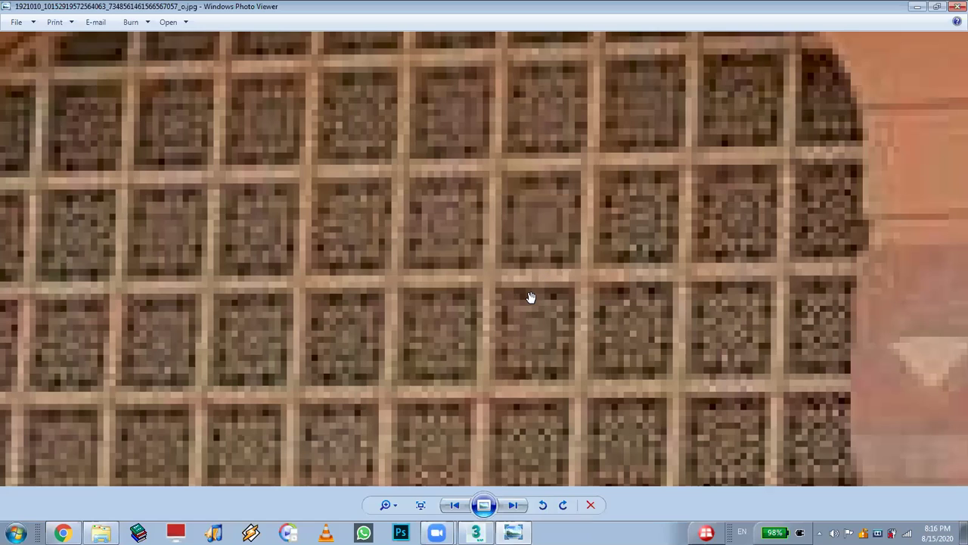
Examine the lattice screens between the flared columns, from the square panels out to the whole arcade and upper facade.
{"action": "scroll", "coordinate": [531, 298], "scroll_direction": "down", "scroll_amount": 2}
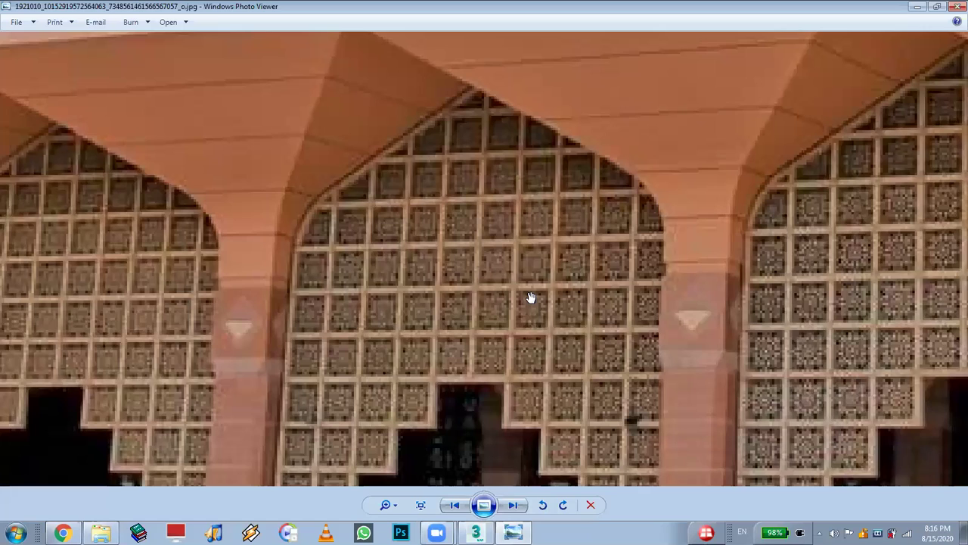
{"action": "mouse_move", "coordinate": [476, 532]}
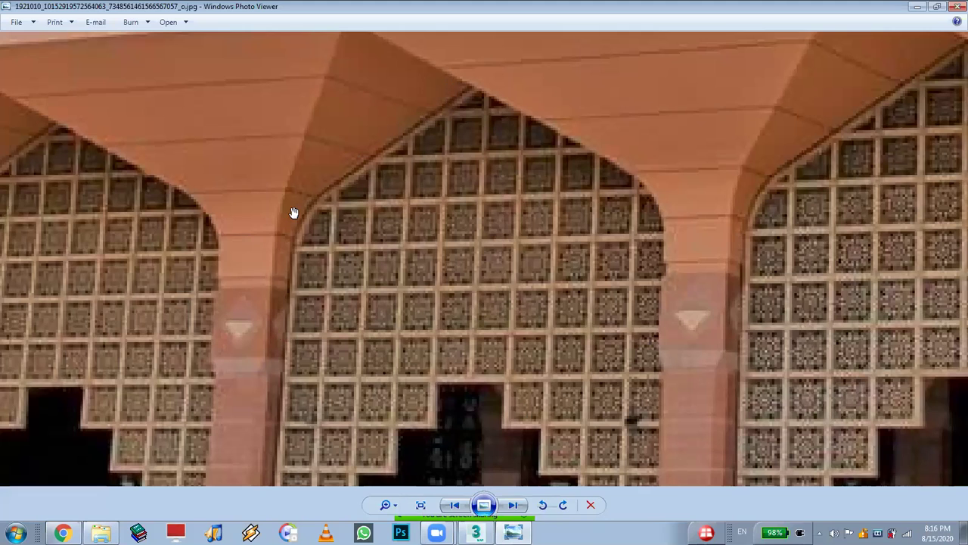
{"action": "scroll", "coordinate": [352, 255], "scroll_direction": "down", "scroll_amount": 1}
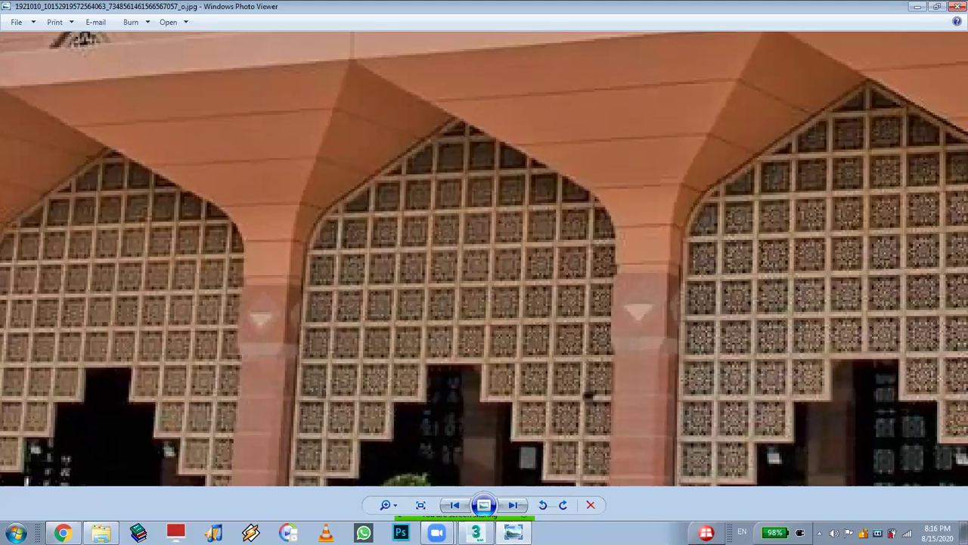
{"action": "scroll", "coordinate": [538, 393], "scroll_direction": "down", "scroll_amount": 3}
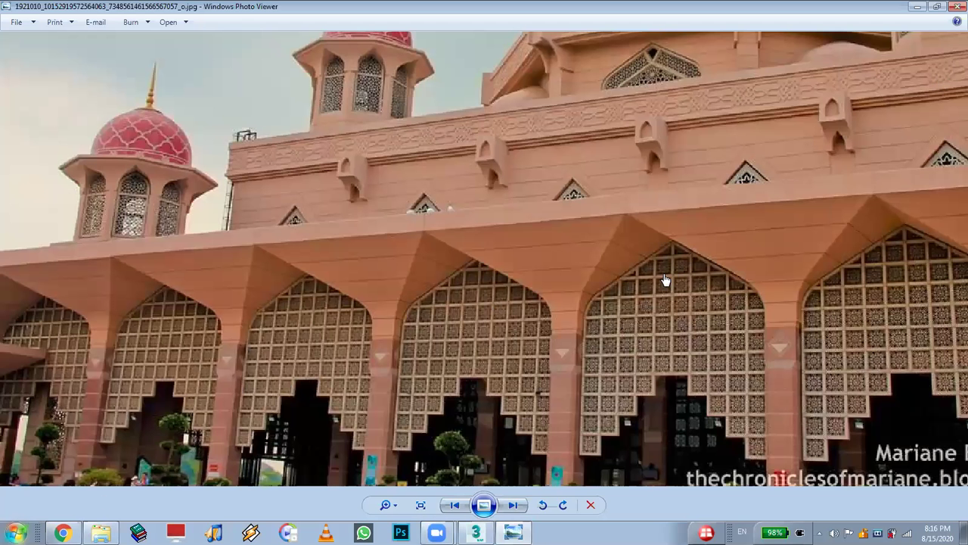
Switch to Chrome, look through the TASMEMAT group's pending student posts from end to end, and minimise the browser.
{"action": "key", "text": "alt+Tab"}
{"action": "scroll", "coordinate": [668, 296], "scroll_direction": "up", "scroll_amount": 5}
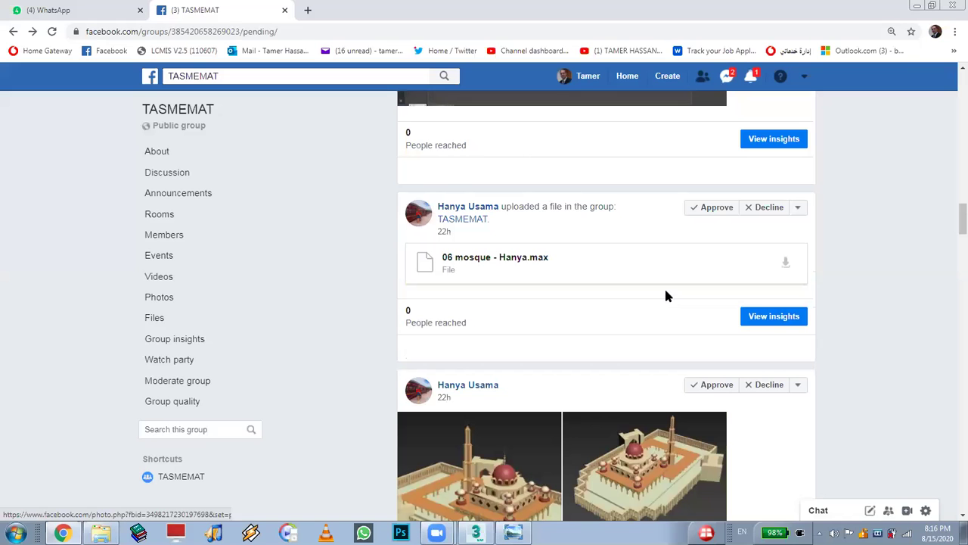
{"action": "scroll", "coordinate": [650, 299], "scroll_direction": "down", "scroll_amount": 8}
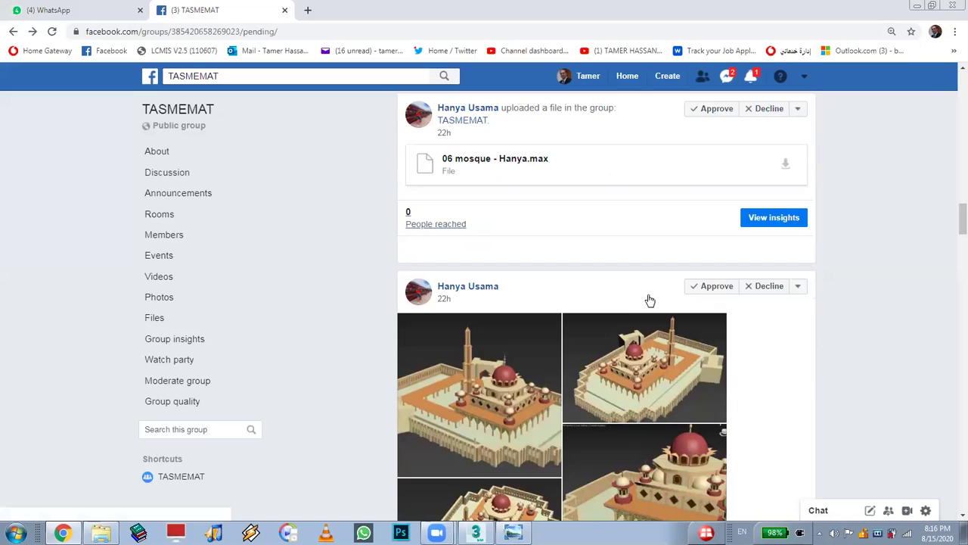
{"action": "scroll", "coordinate": [648, 315], "scroll_direction": "down", "scroll_amount": 10}
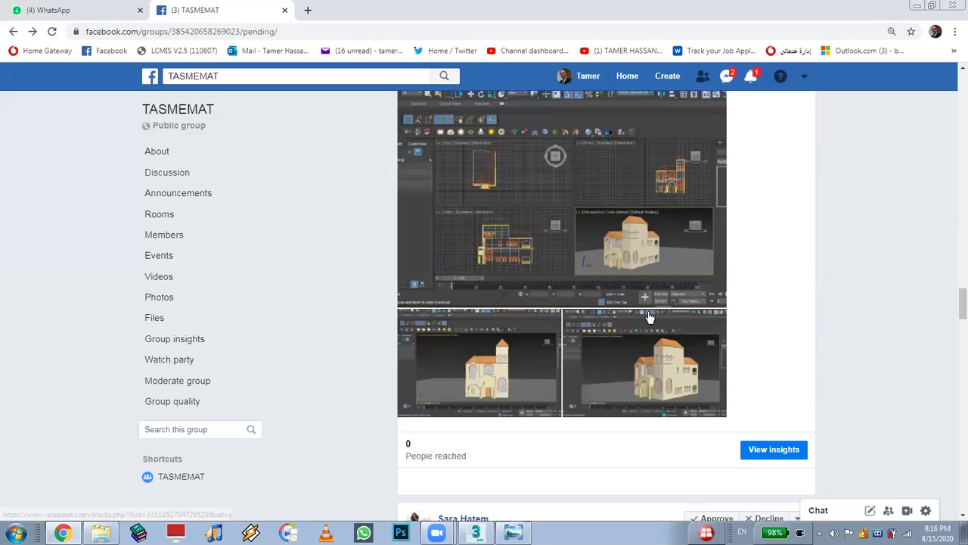
{"action": "scroll", "coordinate": [638, 338], "scroll_direction": "down", "scroll_amount": 10}
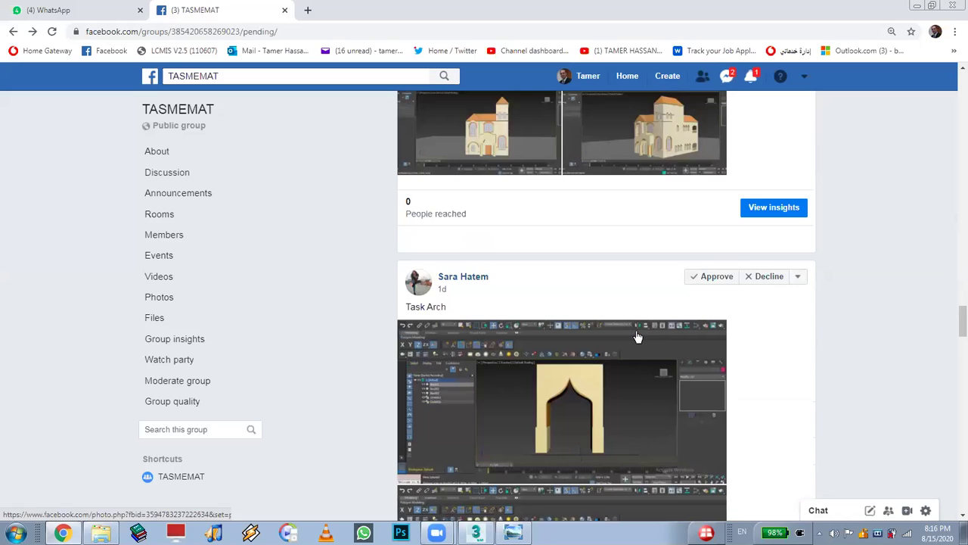
{"action": "scroll", "coordinate": [637, 339], "scroll_direction": "down", "scroll_amount": 10}
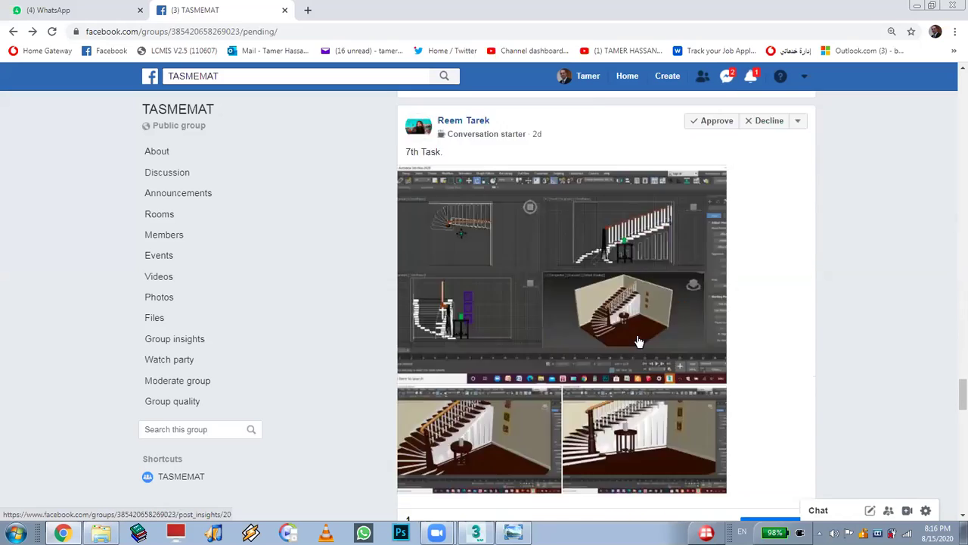
{"action": "scroll", "coordinate": [638, 341], "scroll_direction": "down", "scroll_amount": 10}
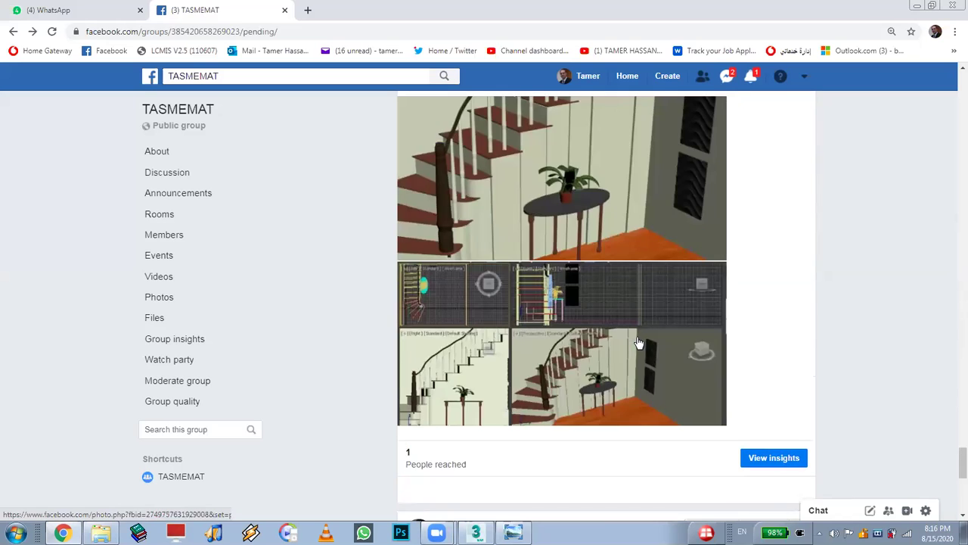
{"action": "scroll", "coordinate": [637, 342], "scroll_direction": "down", "scroll_amount": 10}
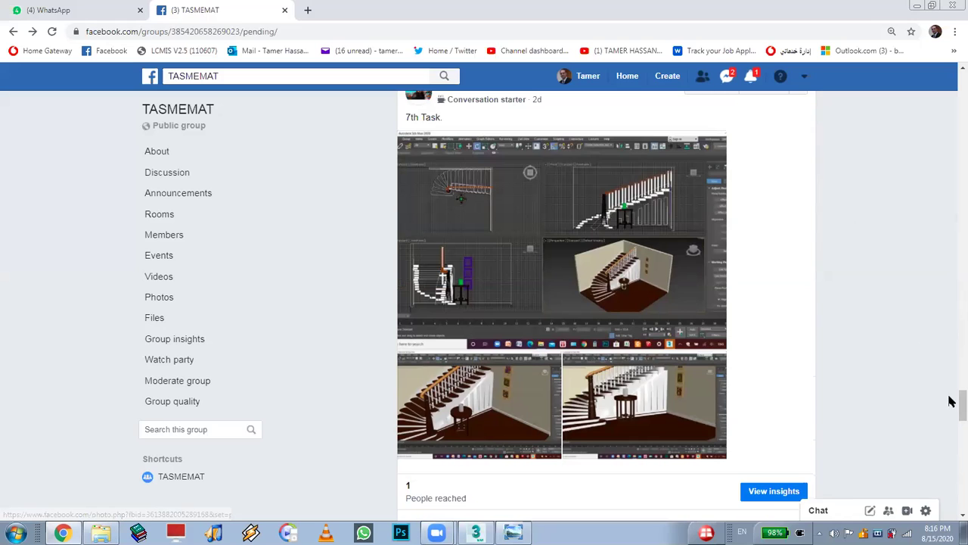
{"action": "left_click_drag", "start_coordinate": [953, 399], "coordinate": [953, 334]}
{"action": "left_click_drag", "start_coordinate": [951, 97], "coordinate": [951, 47]}
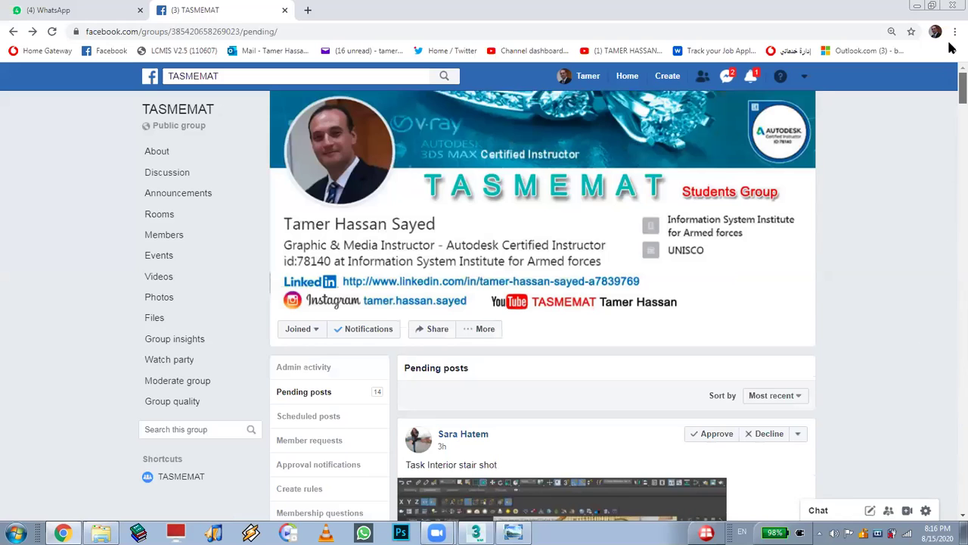
{"action": "scroll", "coordinate": [952, 106], "scroll_direction": "down", "scroll_amount": 1}
{"action": "scroll", "coordinate": [952, 116], "scroll_direction": "down", "scroll_amount": 4}
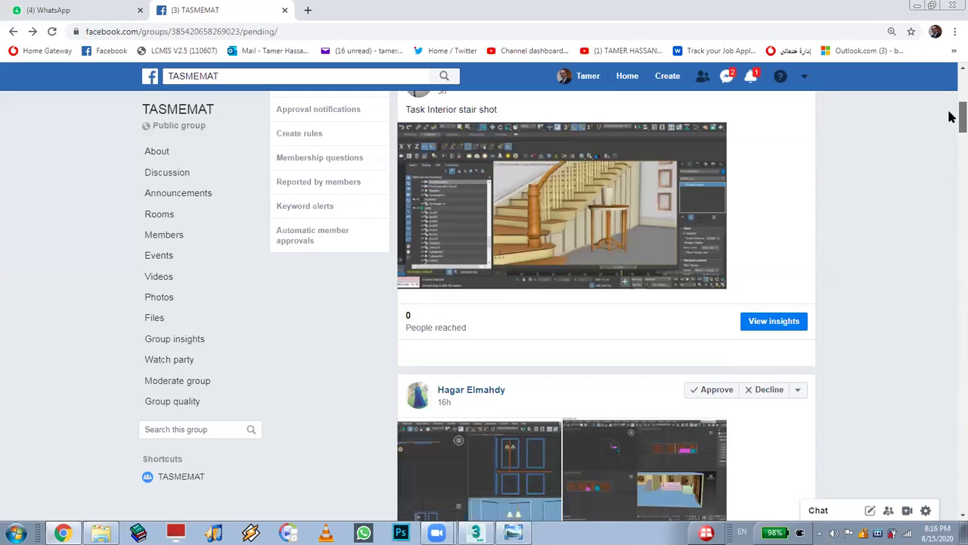
{"action": "left_click", "coordinate": [916, 10]}
Fit the mosque photo to the window and examine the projecting pointed hoods around the main dome's windows up close.
{"action": "left_click", "coordinate": [431, 492]}
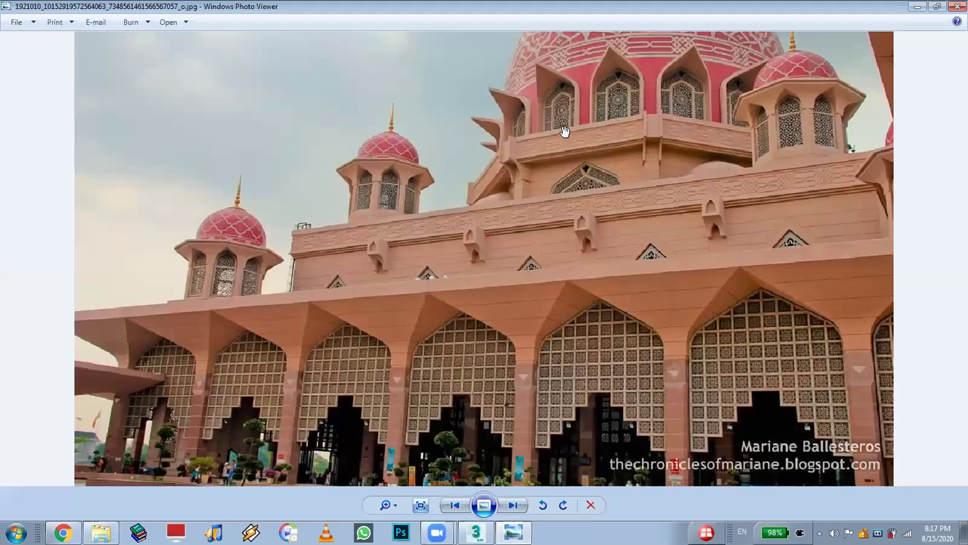
{"action": "scroll", "coordinate": [588, 114], "scroll_direction": "up", "scroll_amount": 3}
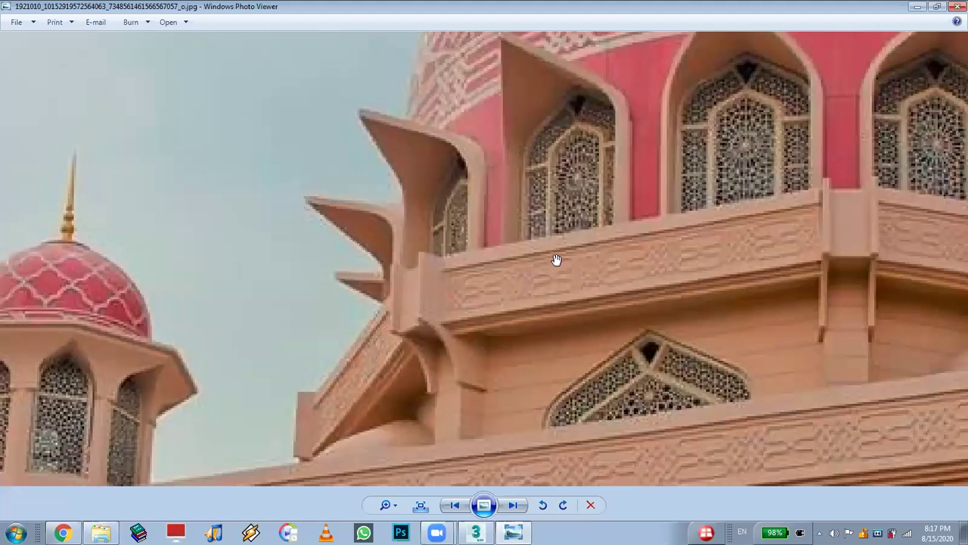
{"action": "key", "text": "Up"}
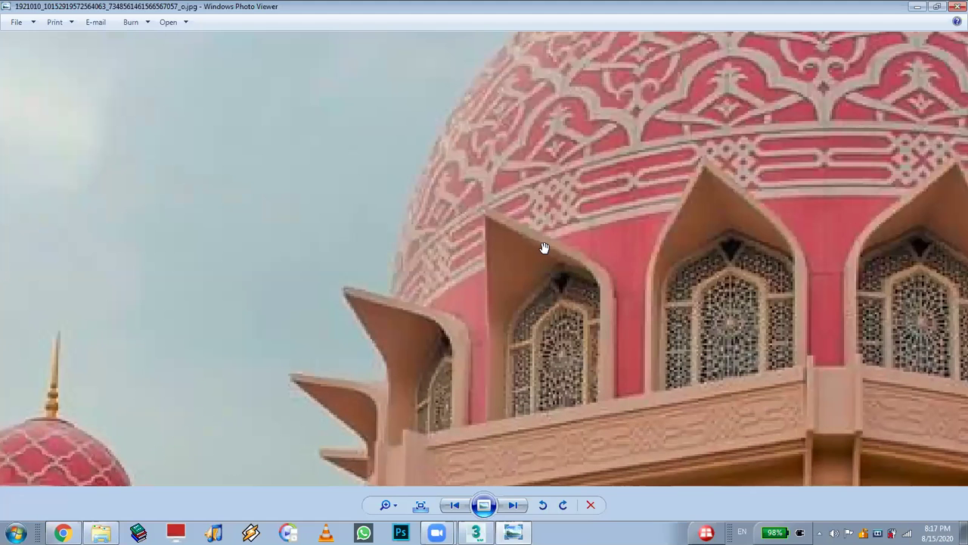
{"action": "scroll", "coordinate": [544, 250], "scroll_direction": "up", "scroll_amount": 3}
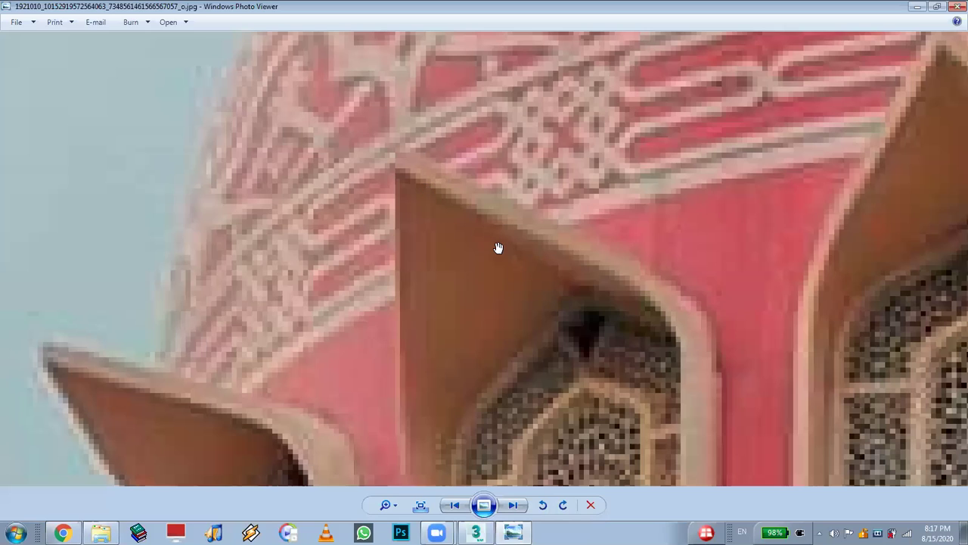
{"action": "scroll", "coordinate": [498, 248], "scroll_direction": "down", "scroll_amount": 4}
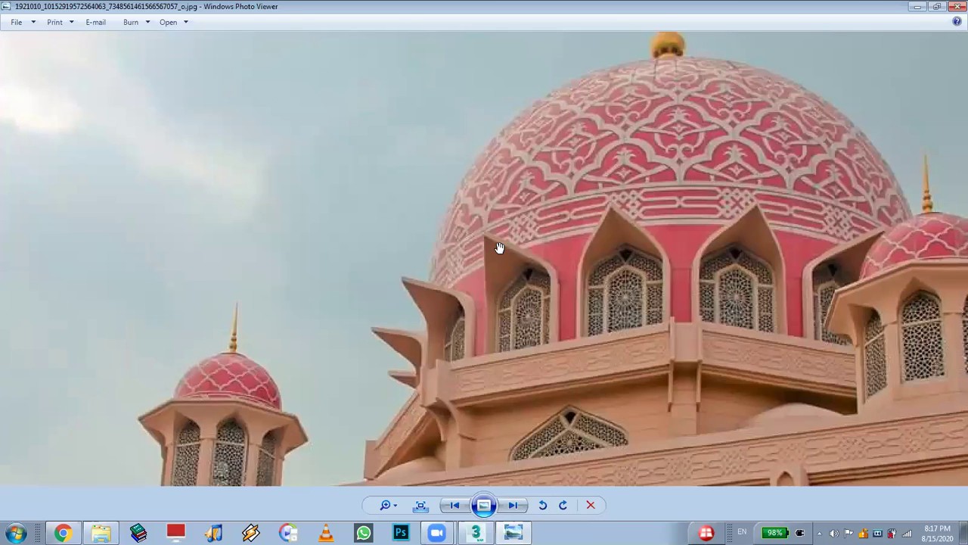
{"action": "scroll", "coordinate": [507, 333], "scroll_direction": "down", "scroll_amount": 5}
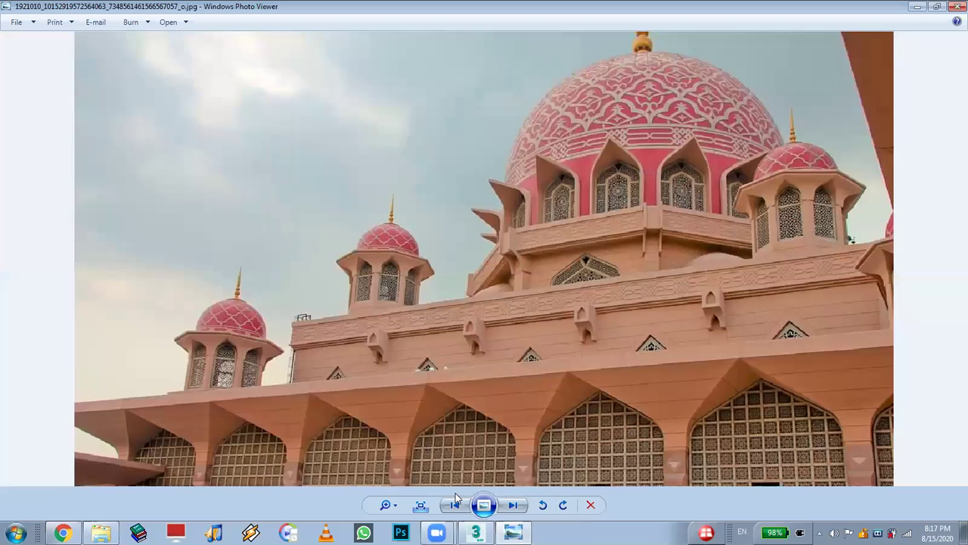
Switch to 3ds Max and draw a tall thin rectangle about 344 cm long and 10 cm wide in the Front view.
{"action": "left_click", "coordinate": [478, 531]}
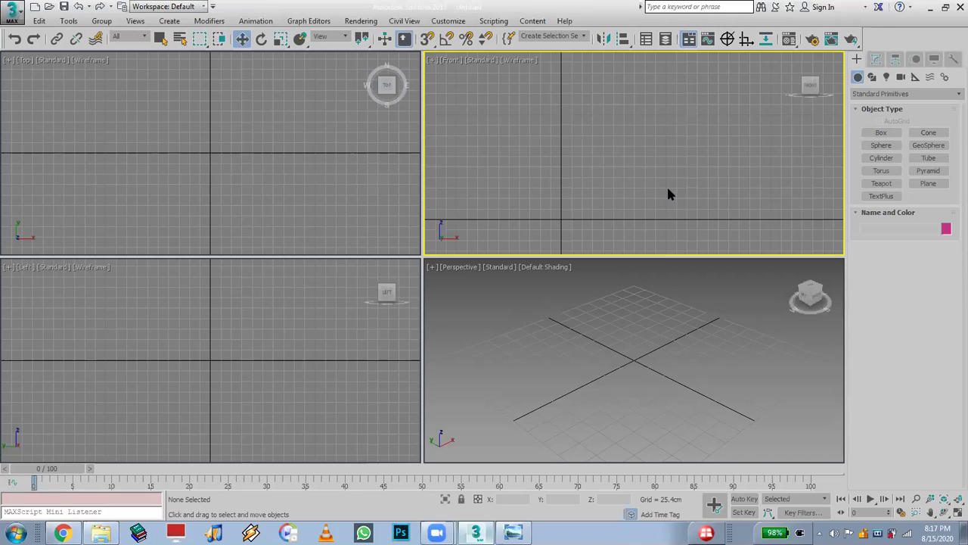
{"action": "left_click", "coordinate": [946, 501]}
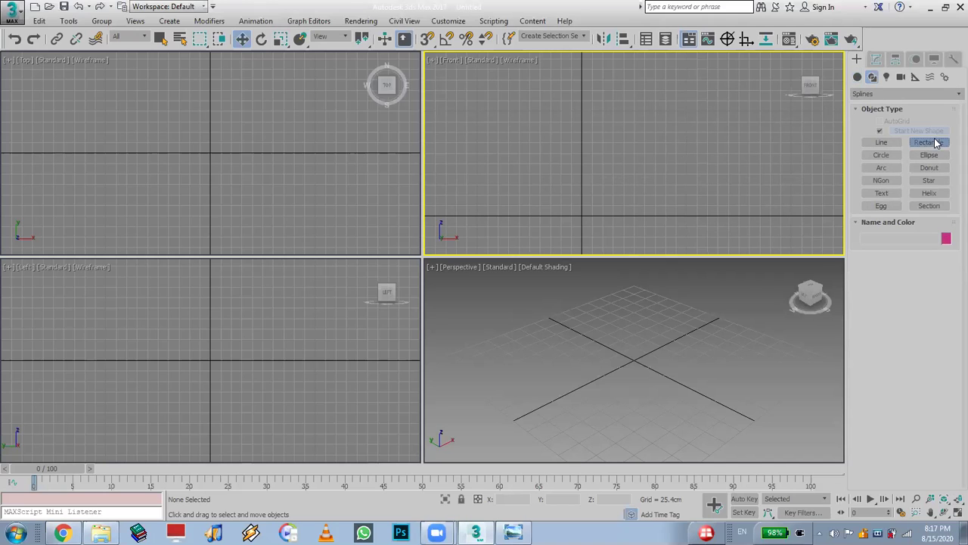
{"action": "left_click", "coordinate": [936, 143]}
{"action": "left_click_drag", "start_coordinate": [617, 74], "coordinate": [618, 216]}
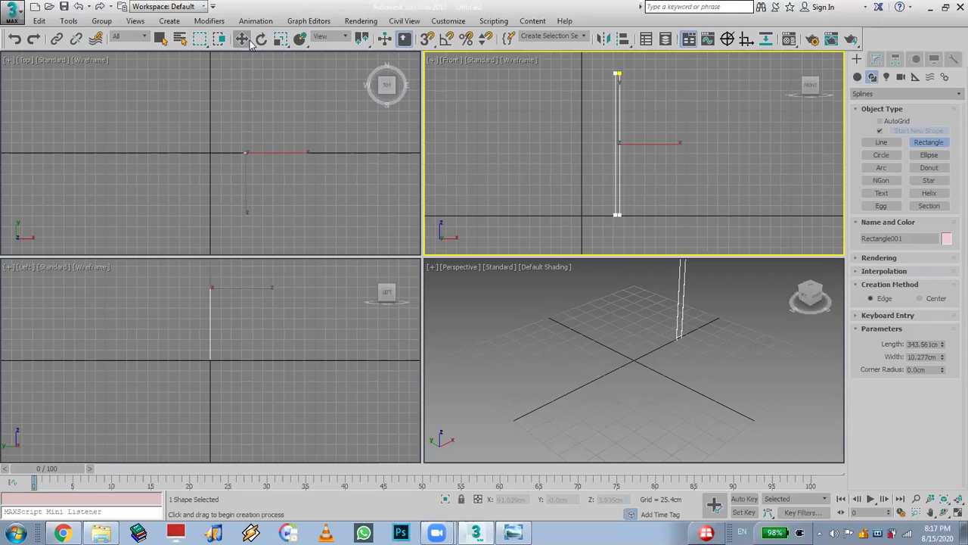
Copy the tall rectangle sideways along X in the Front view and shorten the copy's length to about 38 cm.
{"action": "left_click_drag", "start_coordinate": [648, 146], "coordinate": [682, 148], "text": "shift"}
{"action": "left_click", "coordinate": [490, 319]}
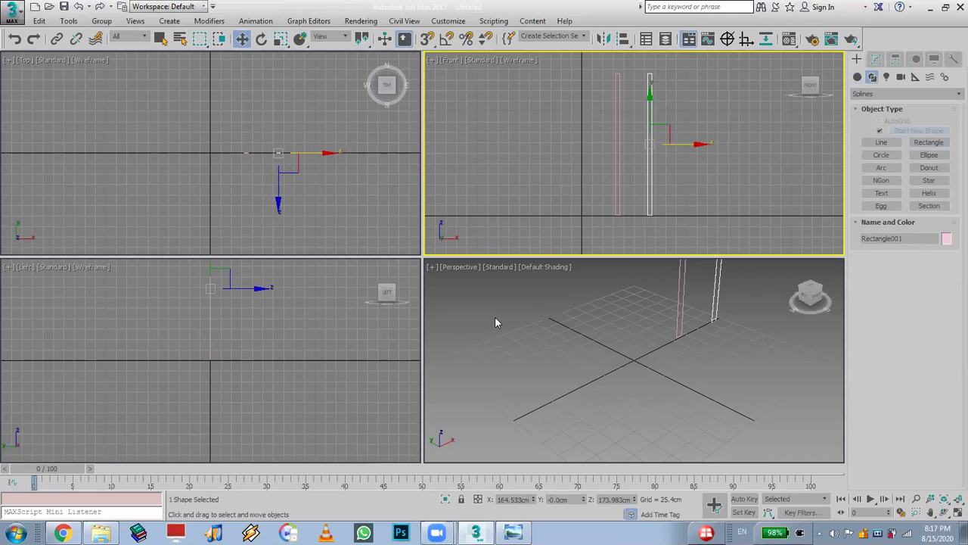
{"action": "left_click", "coordinate": [876, 58]}
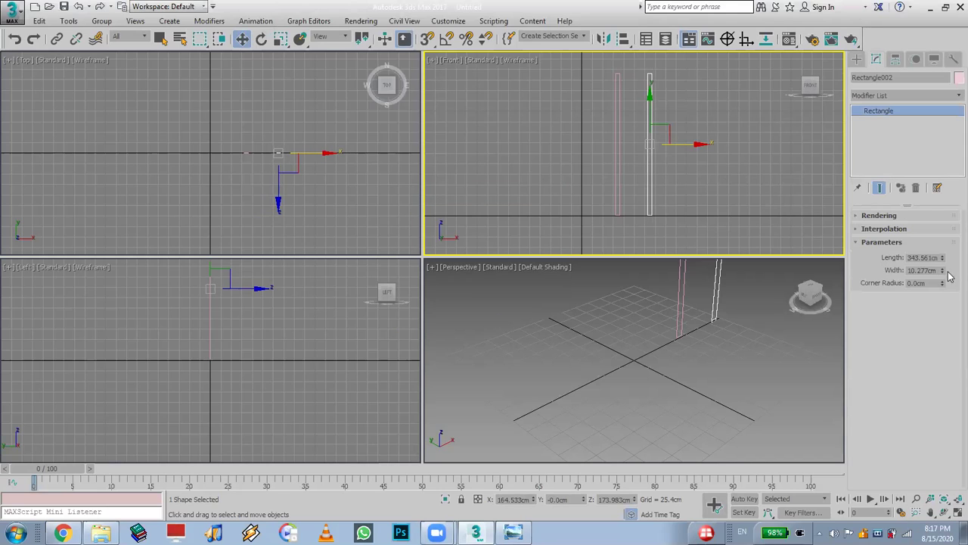
{"action": "left_click_drag", "start_coordinate": [944, 260], "coordinate": [947, 306]}
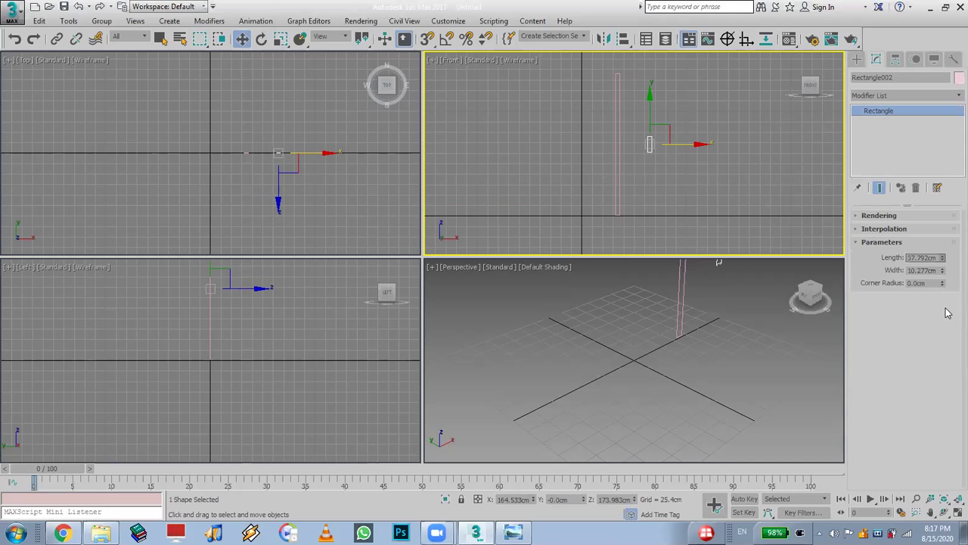
Move the pivot points of the short and tall rectangles to their lower ends using Affect Pivot Only.
{"action": "left_click", "coordinate": [896, 58]}
{"action": "left_click", "coordinate": [906, 141]}
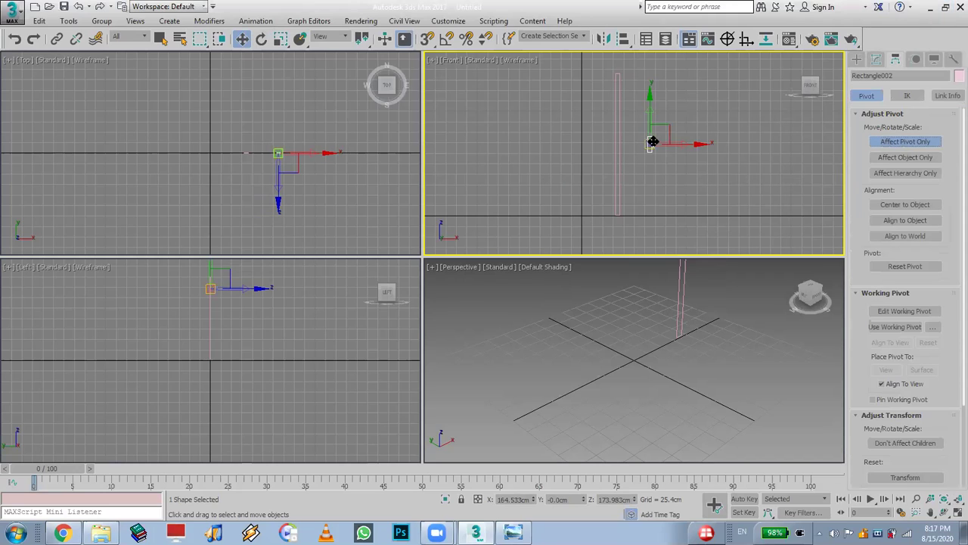
{"action": "left_click_drag", "start_coordinate": [647, 111], "coordinate": [618, 109]}
{"action": "left_click", "coordinate": [620, 171]}
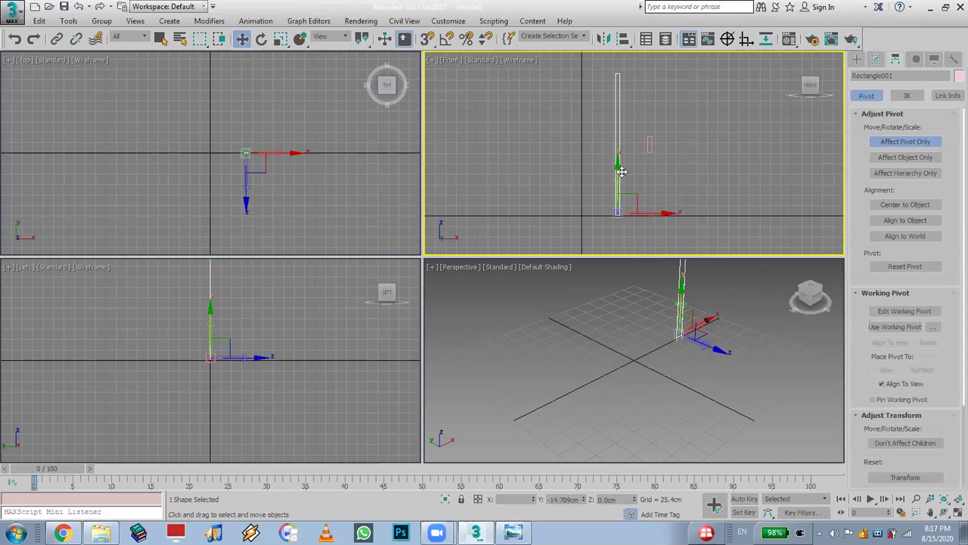
{"action": "left_click", "coordinate": [905, 141]}
Draw an End-End-Middle arc of about 440 cm radius beside the rectangles in the Front view, curving down to the ground line.
{"action": "middle_click_drag", "start_coordinate": [598, 143], "coordinate": [575, 87]}
{"action": "left_click", "coordinate": [856, 59]}
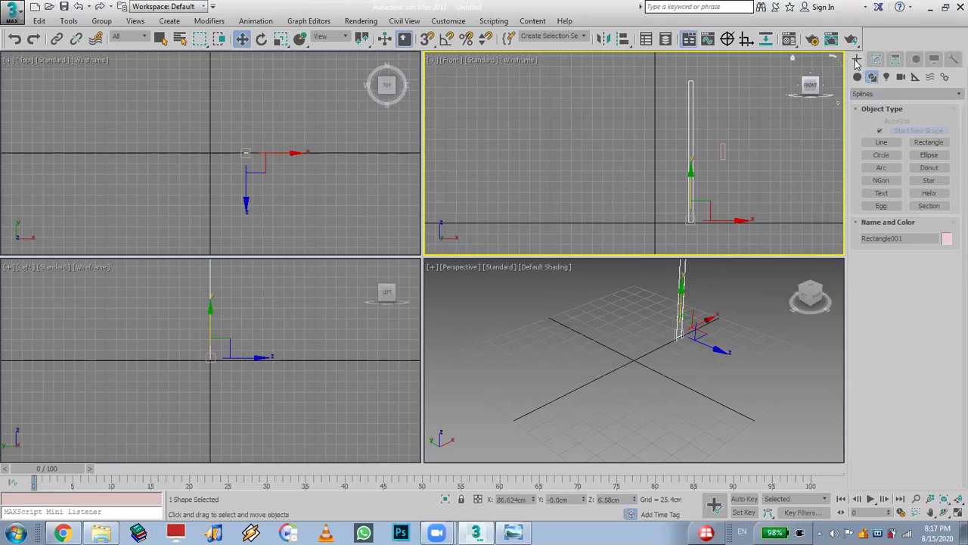
{"action": "left_click", "coordinate": [881, 168]}
{"action": "left_click_drag", "start_coordinate": [514, 68], "coordinate": [593, 224]}
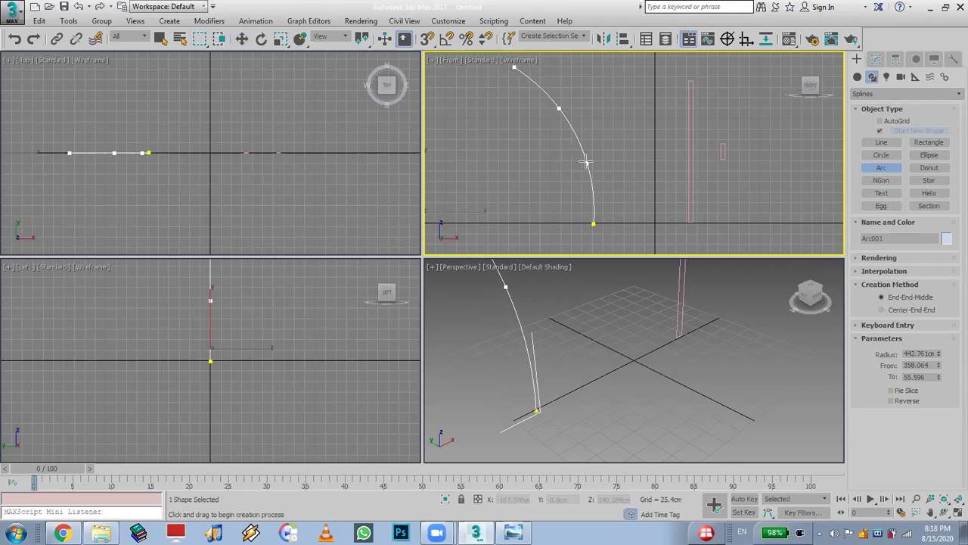
{"action": "left_click", "coordinate": [588, 157]}
{"action": "right_click", "coordinate": [590, 160]}
Create a Loft compound object along the arc, using the short rectangle as the shape at the start of the path.
{"action": "left_click", "coordinate": [857, 77]}
{"action": "left_click", "coordinate": [878, 94]}
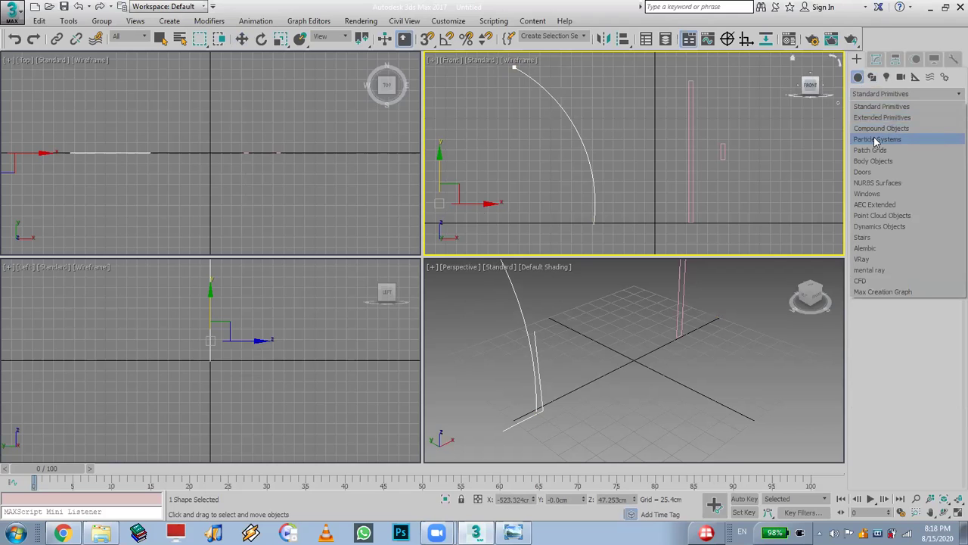
{"action": "left_click", "coordinate": [879, 129]}
{"action": "left_click", "coordinate": [892, 184]}
{"action": "left_click", "coordinate": [913, 261]}
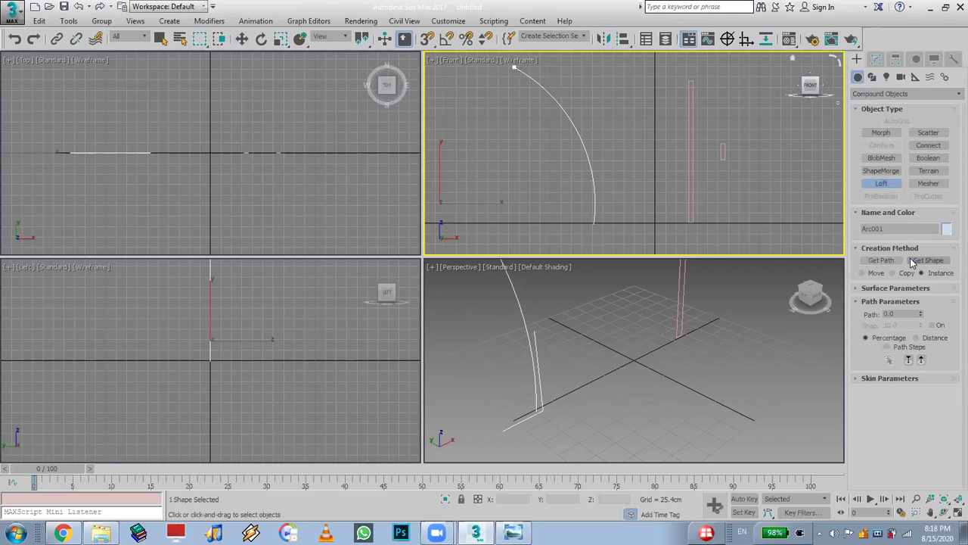
{"action": "left_click", "coordinate": [725, 154]}
Set the loft's path position to 100 percent and get the tall rectangle as the shape there.
{"action": "double_click", "coordinate": [904, 312]}
{"action": "type", "text": "100"}
{"action": "key", "text": "Return"}
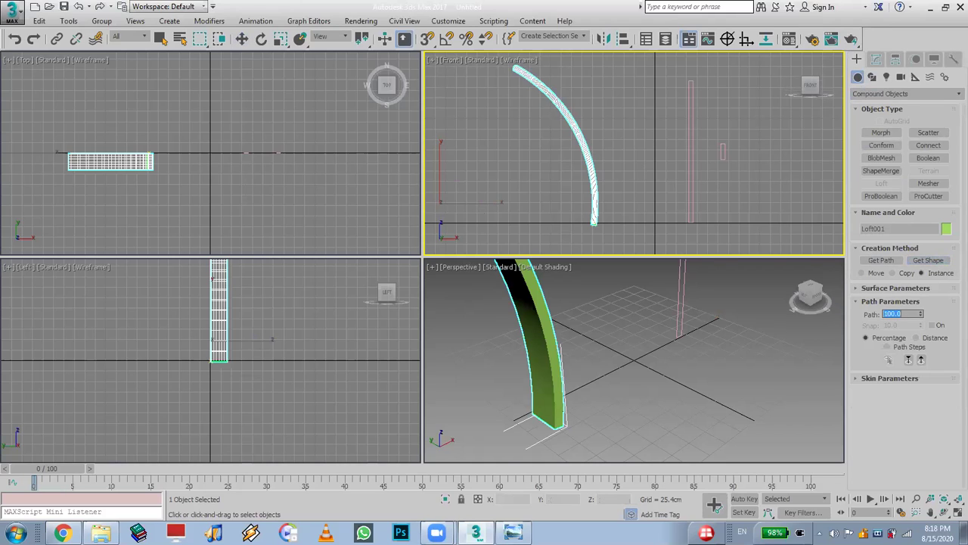
{"action": "left_click", "coordinate": [917, 259]}
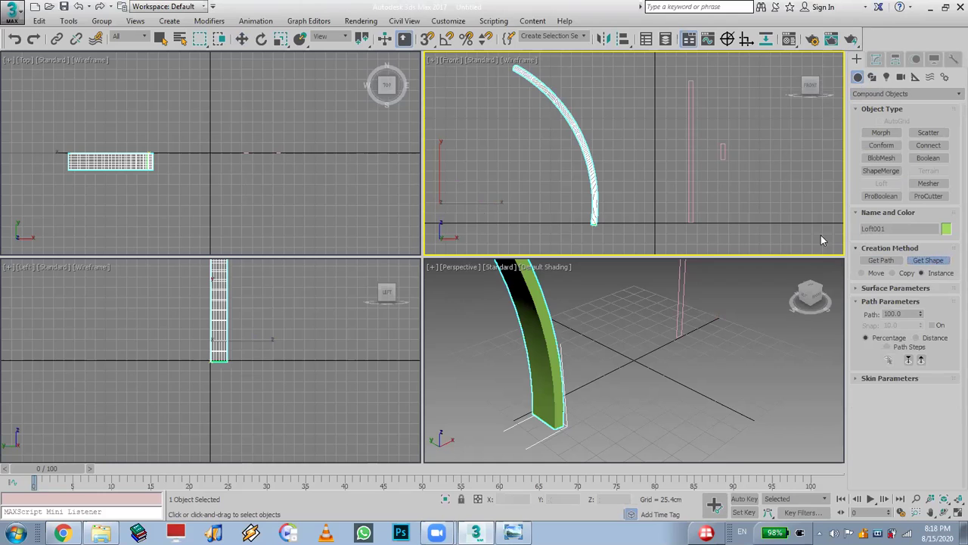
{"action": "left_click", "coordinate": [694, 200]}
Set the loft's path position to 75 percent and get the short rectangle as the shape there.
{"action": "middle_click_drag", "start_coordinate": [640, 291], "coordinate": [640, 354]}
{"action": "left_click", "coordinate": [944, 512]}
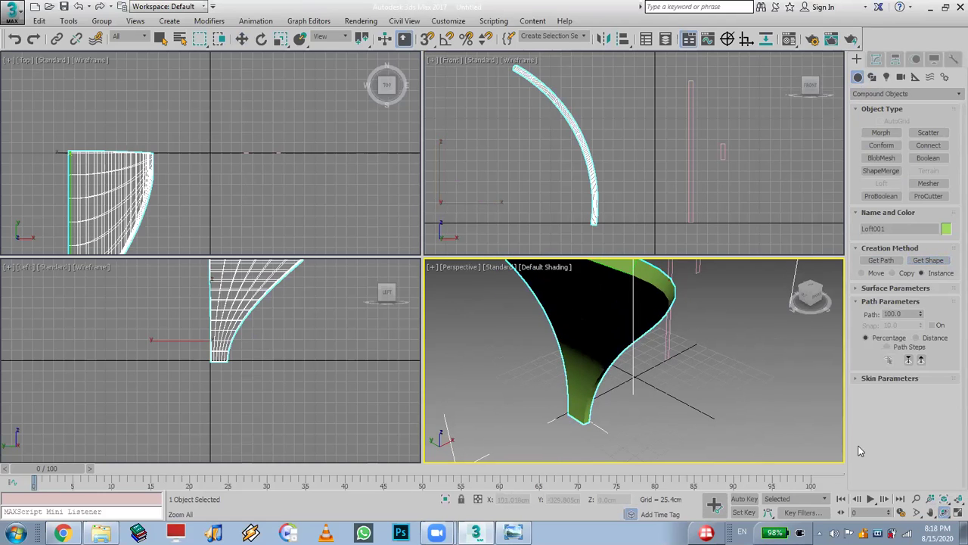
{"action": "left_click_drag", "start_coordinate": [659, 345], "coordinate": [609, 320]}
{"action": "scroll", "coordinate": [609, 320], "scroll_direction": "up", "scroll_amount": 3}
{"action": "key", "text": "Escape"}
{"action": "type", "text": "75"}
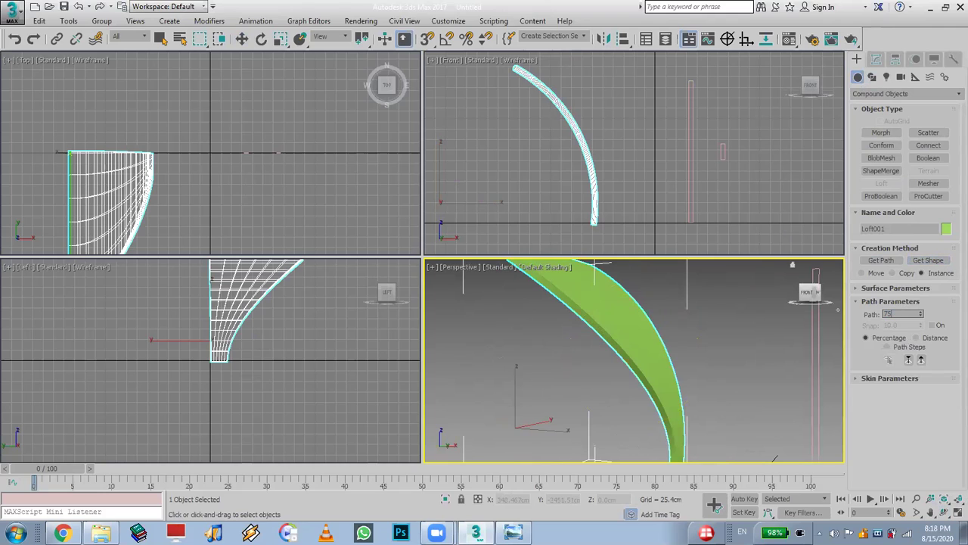
{"action": "left_click", "coordinate": [928, 260]}
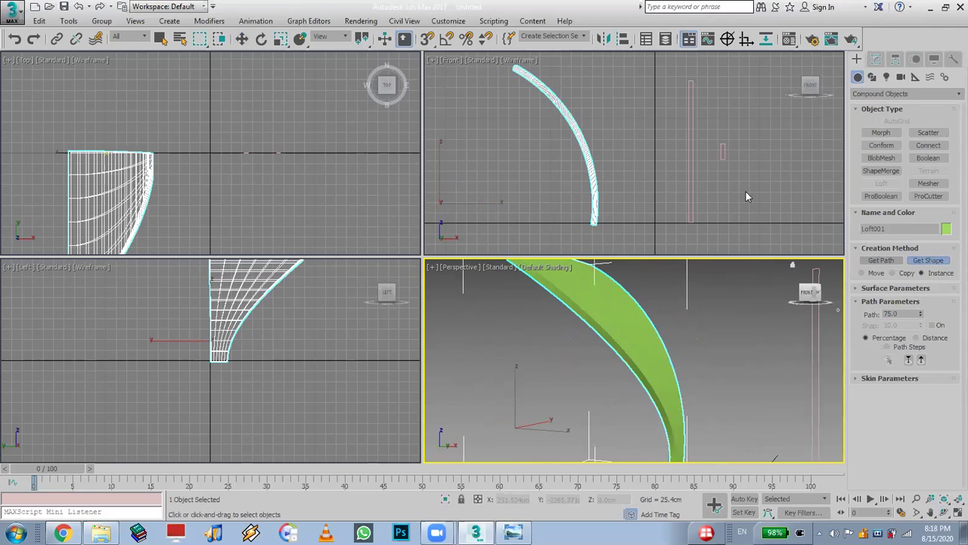
{"action": "left_click", "coordinate": [724, 151]}
{"action": "left_click", "coordinate": [639, 393]}
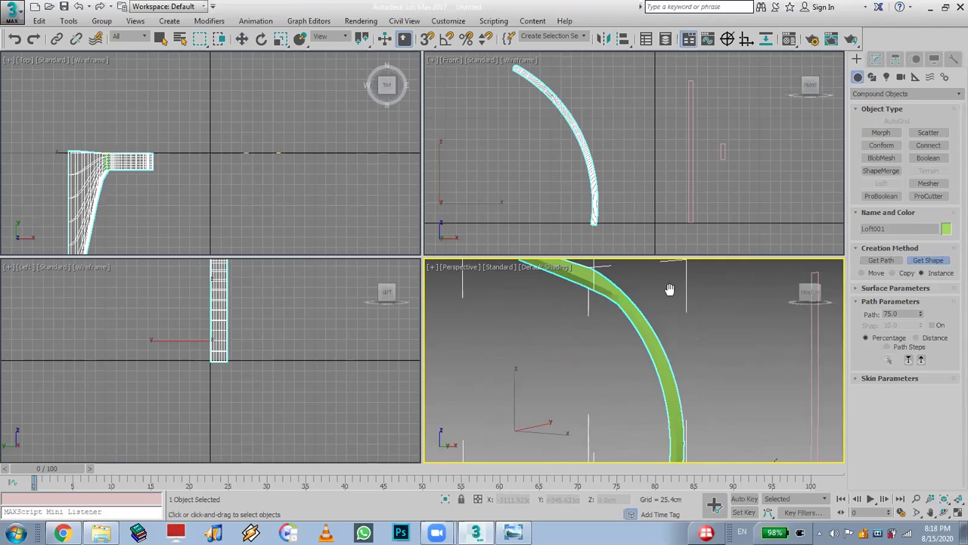
{"action": "middle_click_drag", "start_coordinate": [669, 289], "coordinate": [651, 357]}
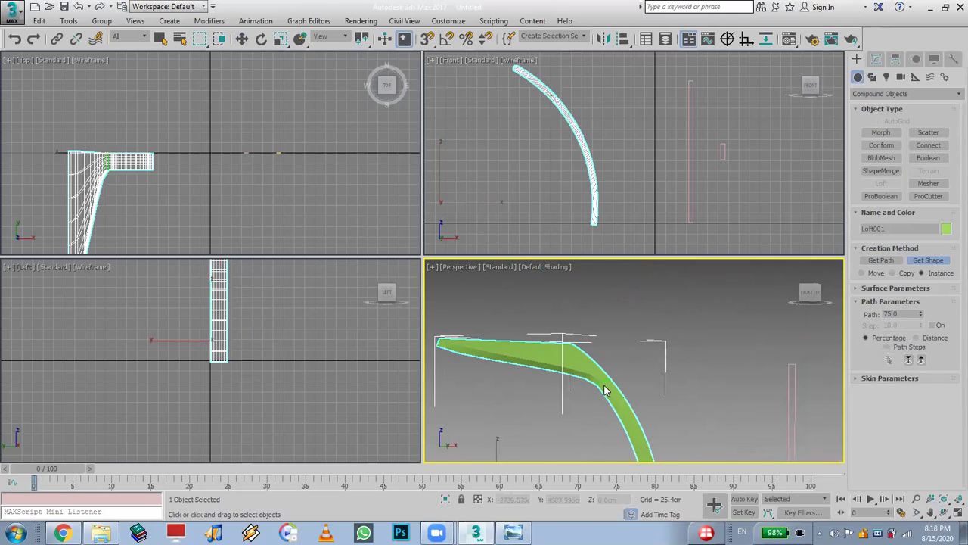
Move the loft's intermediate short-rectangle shape further down the arc at the Shape sub-object level.
{"action": "left_click", "coordinate": [875, 59]}
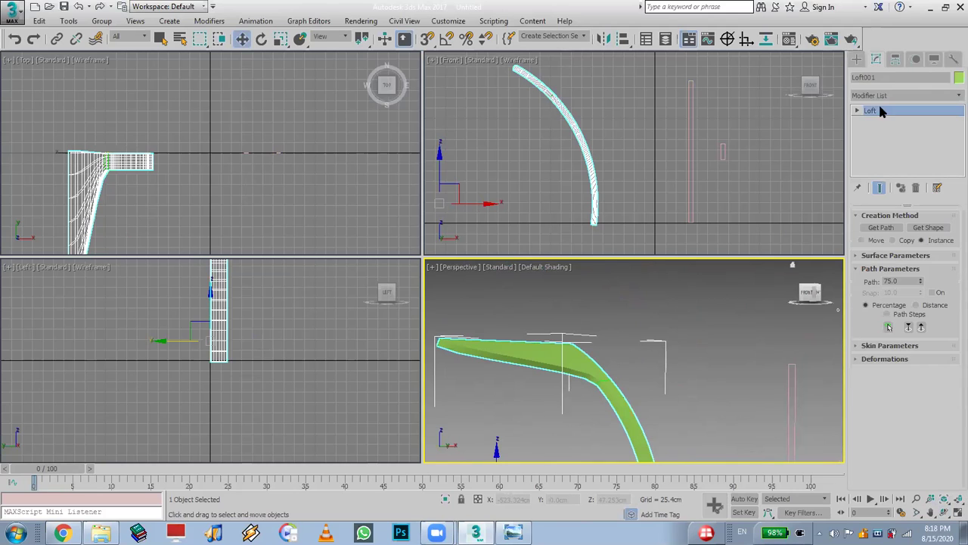
{"action": "left_click", "coordinate": [879, 122]}
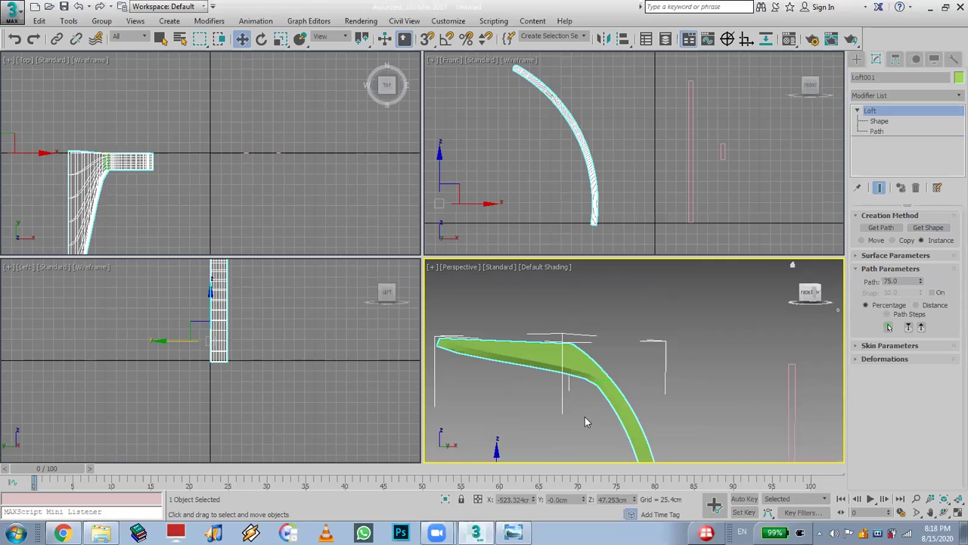
{"action": "left_click", "coordinate": [600, 367]}
{"action": "left_click_drag", "start_coordinate": [595, 361], "coordinate": [635, 395]}
{"action": "left_click", "coordinate": [857, 59]}
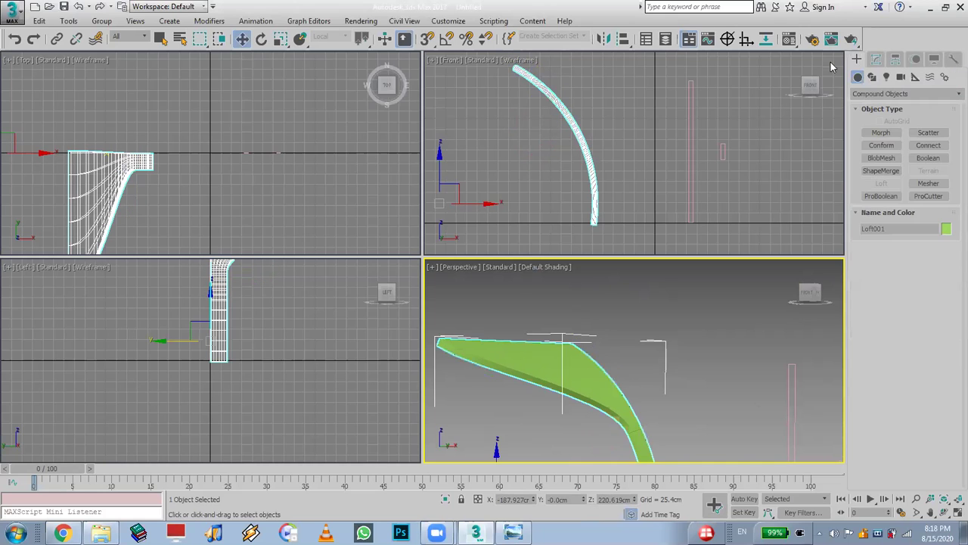
Mirror the loft and its arc across X as a copy and move it sideways so both halves meet in a pointed arch.
{"action": "right_click", "coordinate": [832, 68]}
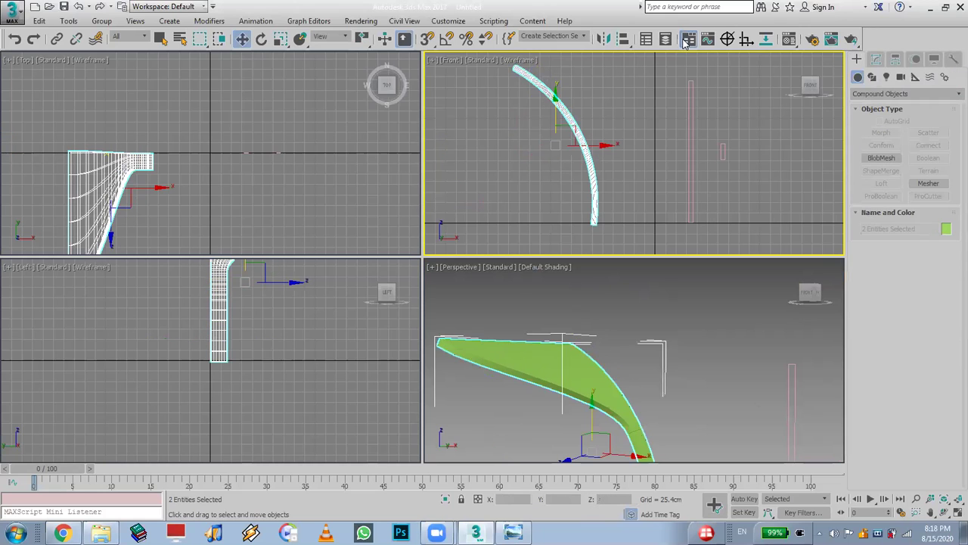
{"action": "left_click", "coordinate": [603, 39]}
{"action": "left_click", "coordinate": [459, 291]}
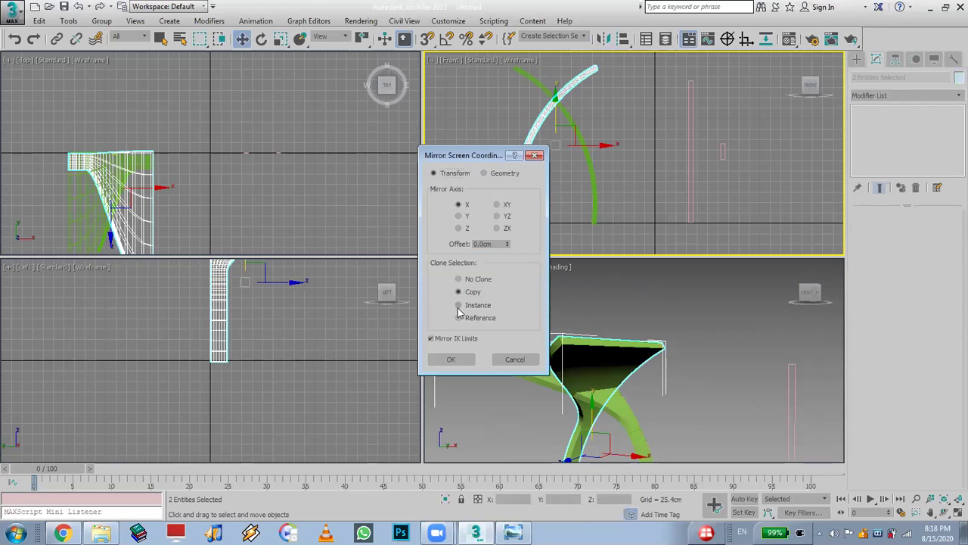
{"action": "left_click", "coordinate": [451, 359]}
{"action": "left_click_drag", "start_coordinate": [600, 155], "coordinate": [524, 152]}
{"action": "left_click", "coordinate": [640, 313]}
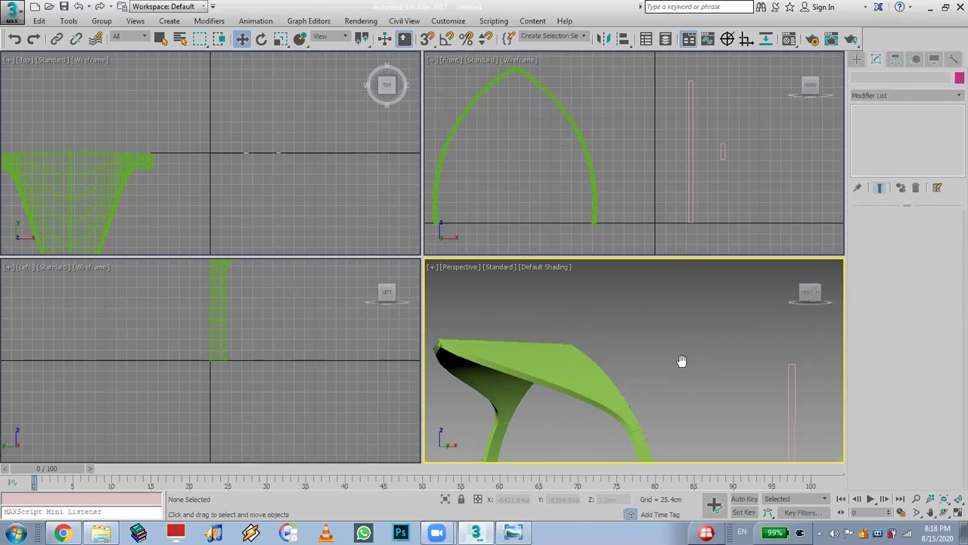
{"action": "middle_click_drag", "start_coordinate": [681, 363], "coordinate": [669, 323]}
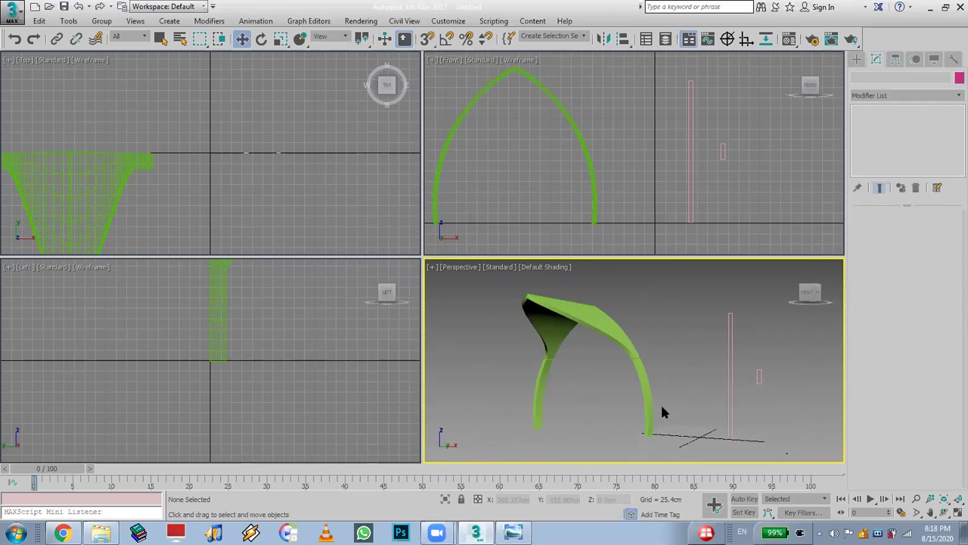
Delete the pointed arch and all remaining shapes from the scene.
{"action": "key", "text": "ctrl+a"}
{"action": "key", "text": "Delete"}
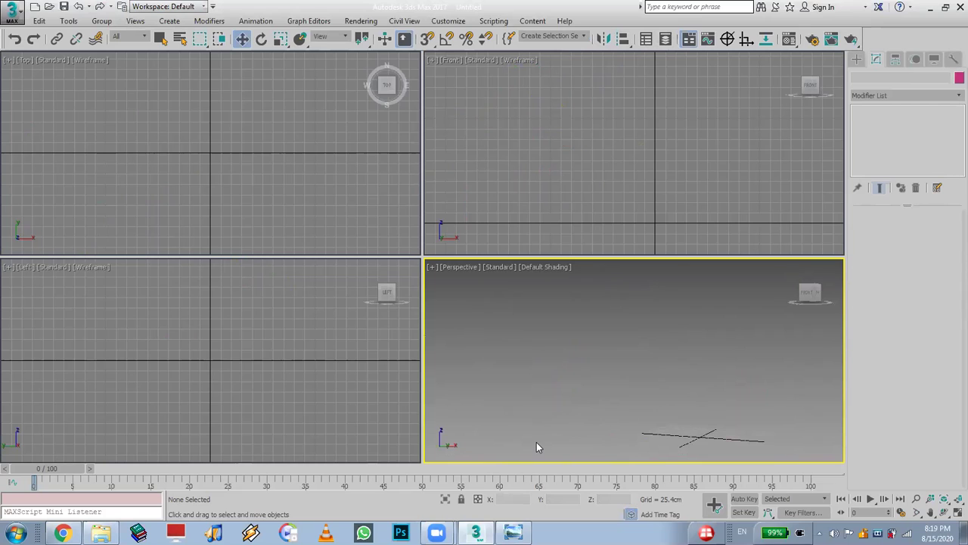
{"action": "left_click", "coordinate": [957, 499]}
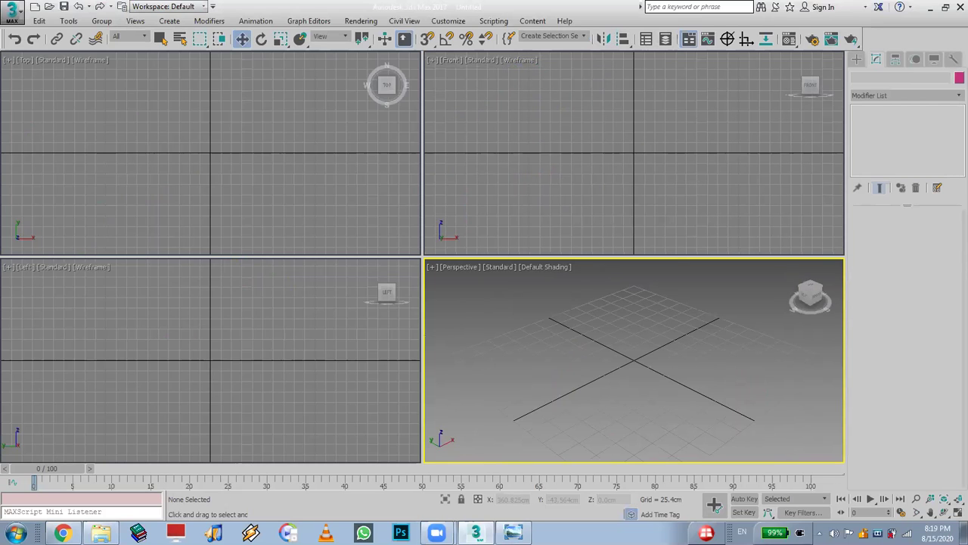
Examine the dome's patterned surface and flared window hoods in the mosque photo in Windows Photo Viewer, and close the photo.
{"action": "key", "text": "alt+Tab"}
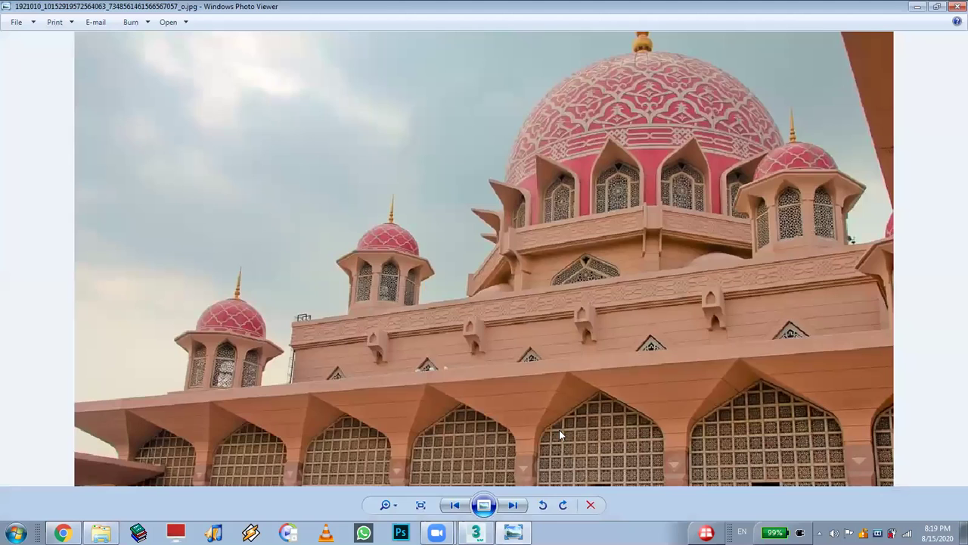
{"action": "scroll", "coordinate": [557, 91], "scroll_direction": "up", "scroll_amount": 2}
{"action": "left_click_drag", "start_coordinate": [471, 159], "coordinate": [488, 169]}
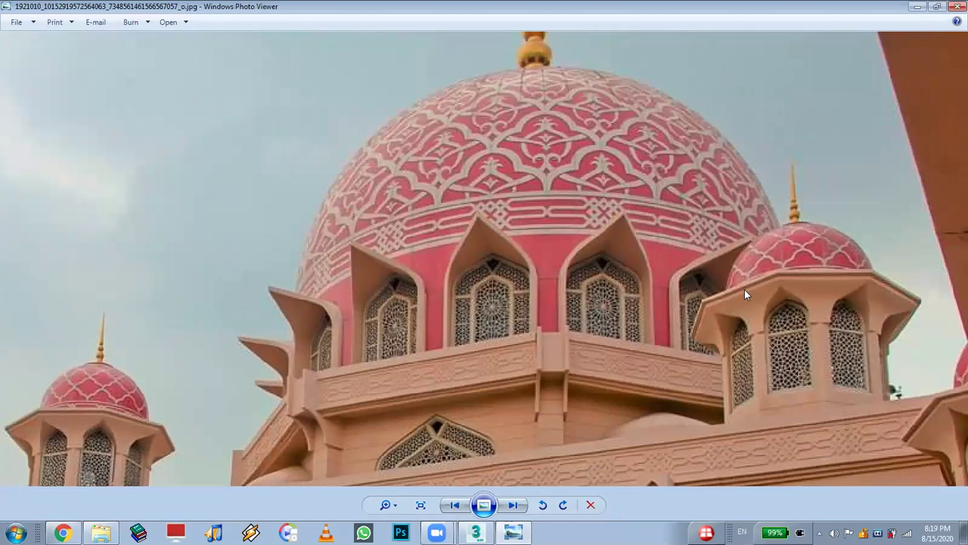
{"action": "scroll", "coordinate": [647, 337], "scroll_direction": "down", "scroll_amount": 3}
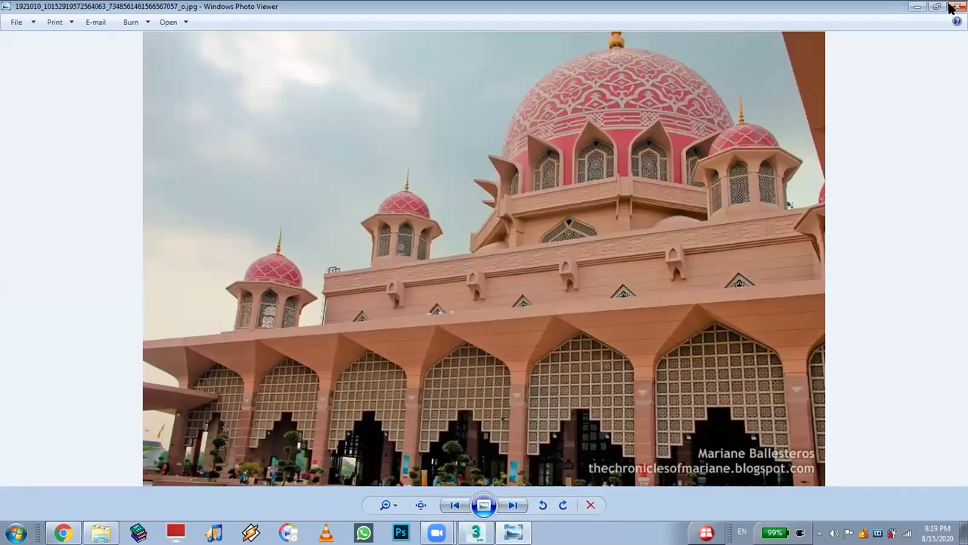
{"action": "key", "text": "alt+F4"}
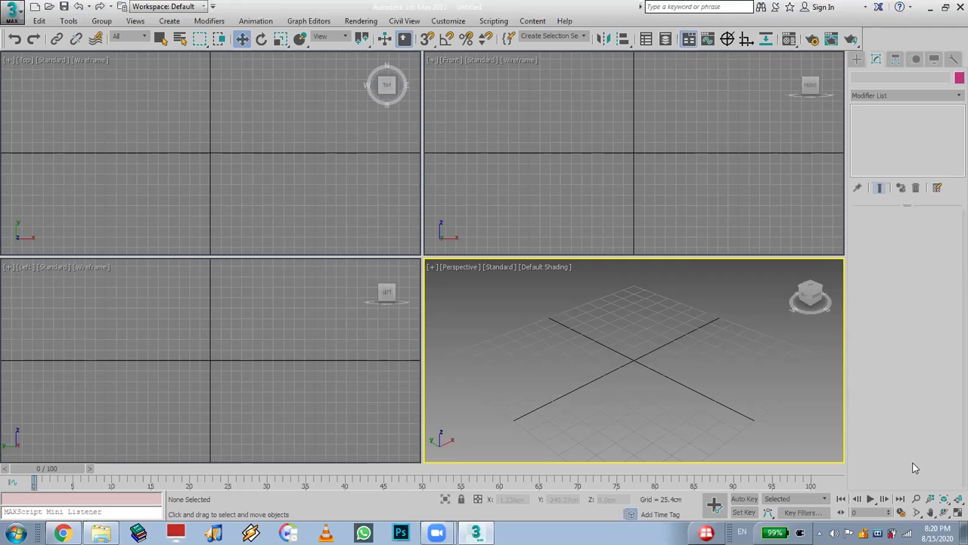
{"action": "left_click", "coordinate": [857, 59]}
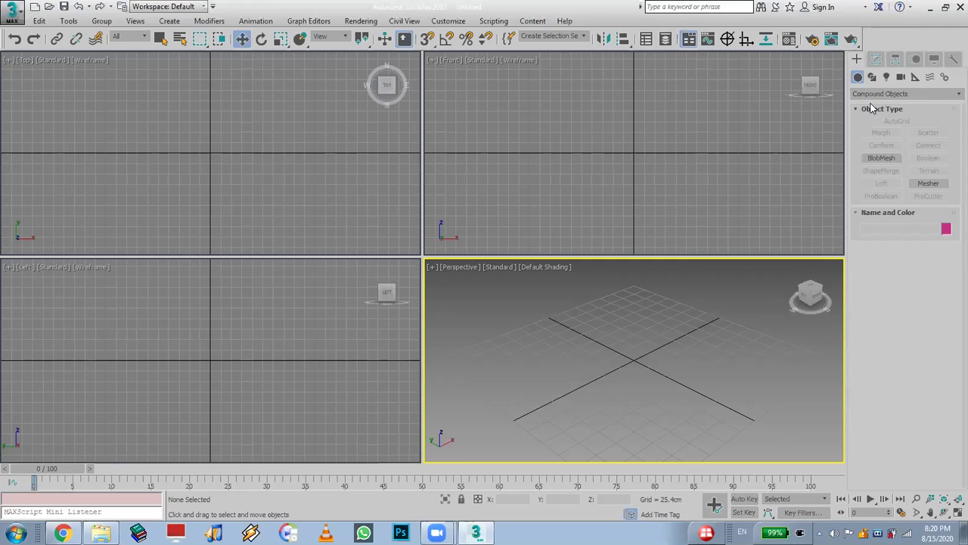
{"action": "left_click", "coordinate": [872, 109]}
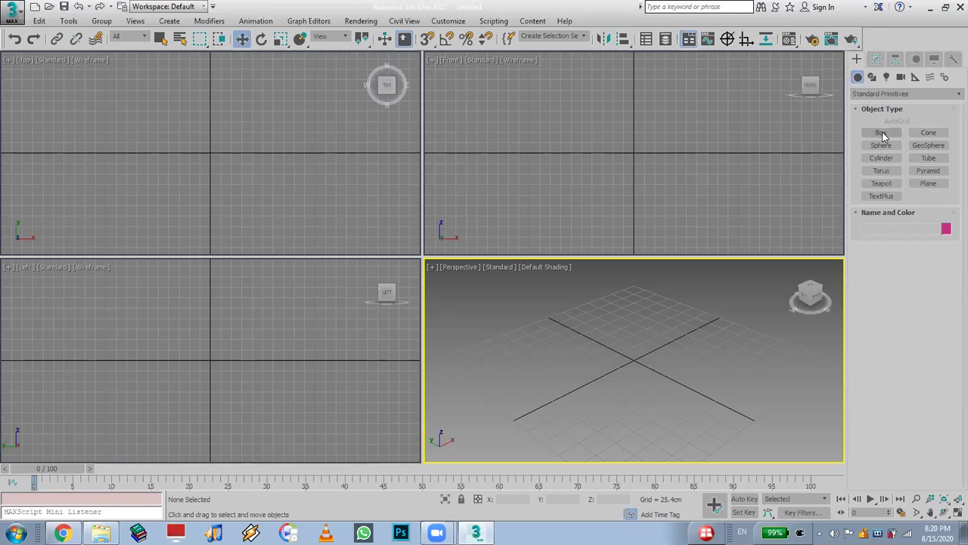
{"action": "left_click", "coordinate": [880, 133]}
{"action": "middle_click_drag", "start_coordinate": [636, 103], "coordinate": [623, 197]}
{"action": "left_click_drag", "start_coordinate": [609, 113], "coordinate": [658, 144]}
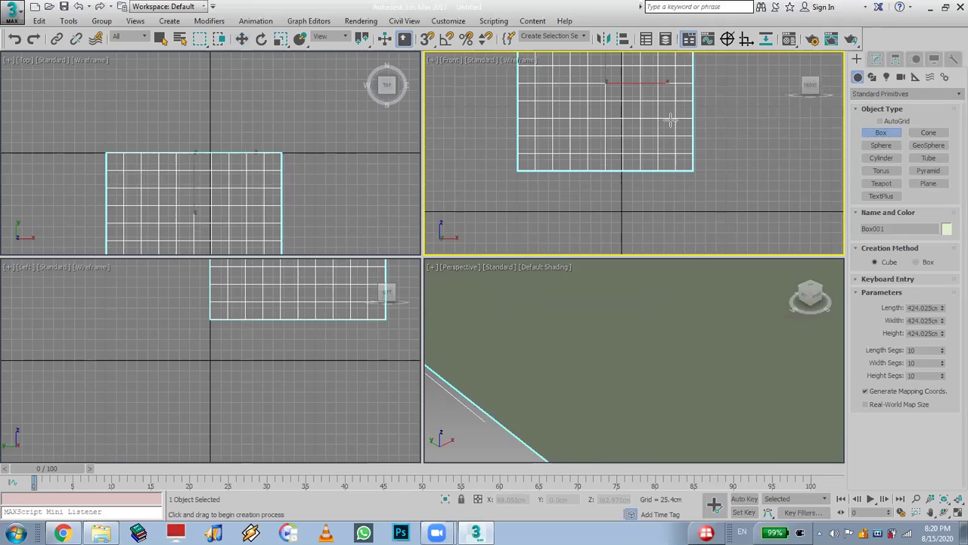
{"action": "right_click", "coordinate": [658, 144]}
{"action": "left_click", "coordinate": [916, 262]}
{"action": "left_click_drag", "start_coordinate": [625, 75], "coordinate": [705, 205]}
{"action": "left_click", "coordinate": [710, 208]}
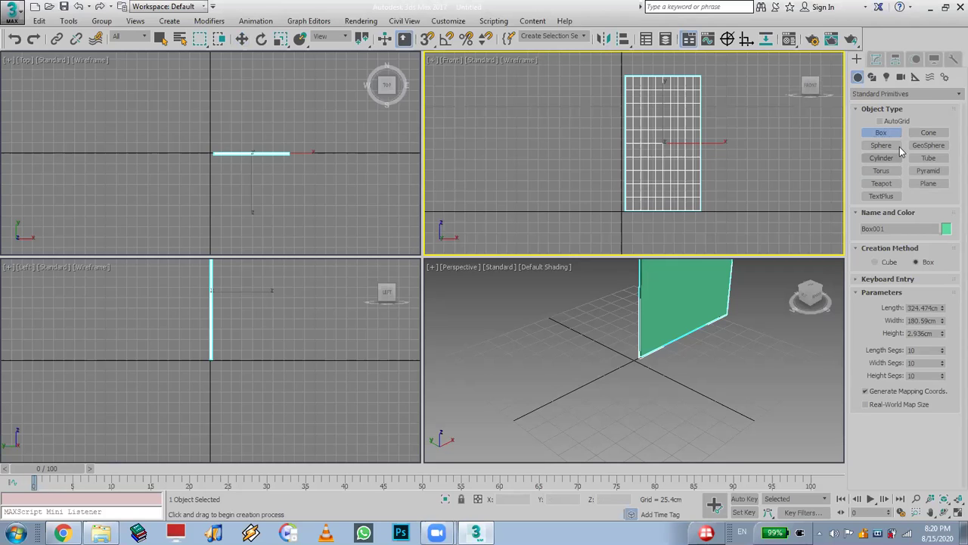
{"action": "key", "text": "Delete"}
Draw a plane about 367 cm long and 267 cm wide in the Front view, with 100 length and 100 width segments.
{"action": "left_click_drag", "start_coordinate": [582, 59], "coordinate": [694, 212]}
{"action": "left_click_drag", "start_coordinate": [926, 342], "coordinate": [857, 341]}
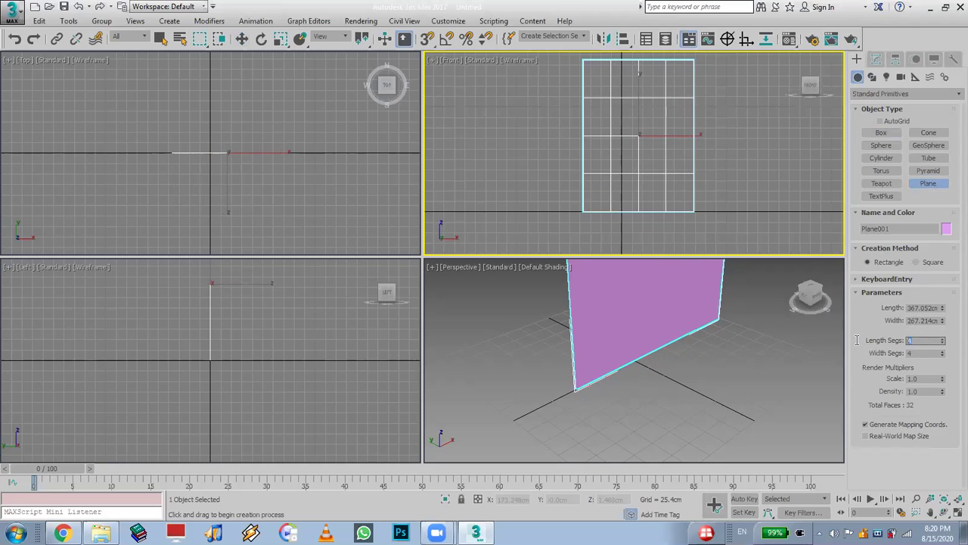
{"action": "type", "text": "100"}
{"action": "key", "text": "Tab"}
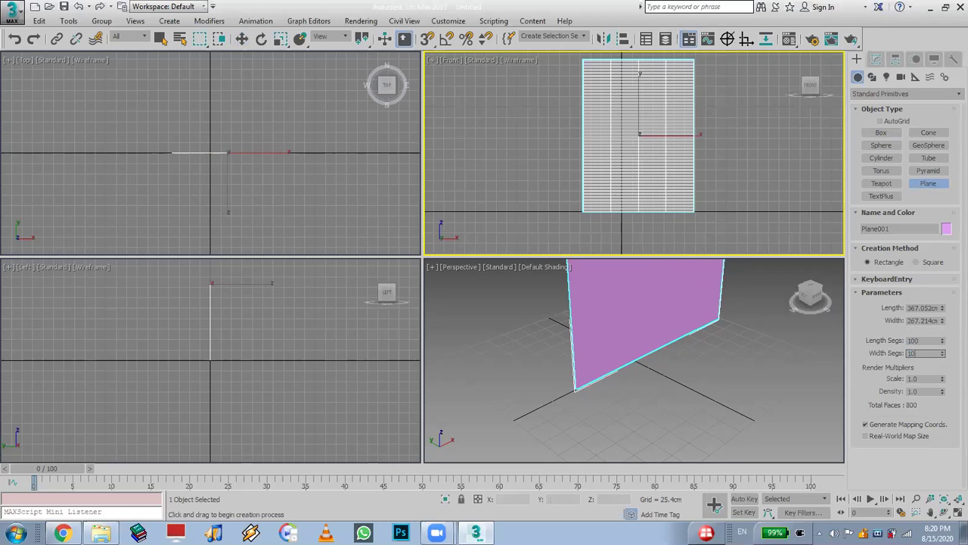
{"action": "type", "text": "100"}
{"action": "key", "text": "Return"}
Add a Wave modifier to the plane with amplitudes of about 4.47 cm and 9.78 cm and a wave length of about 21.59 cm.
{"action": "left_click", "coordinate": [876, 59]}
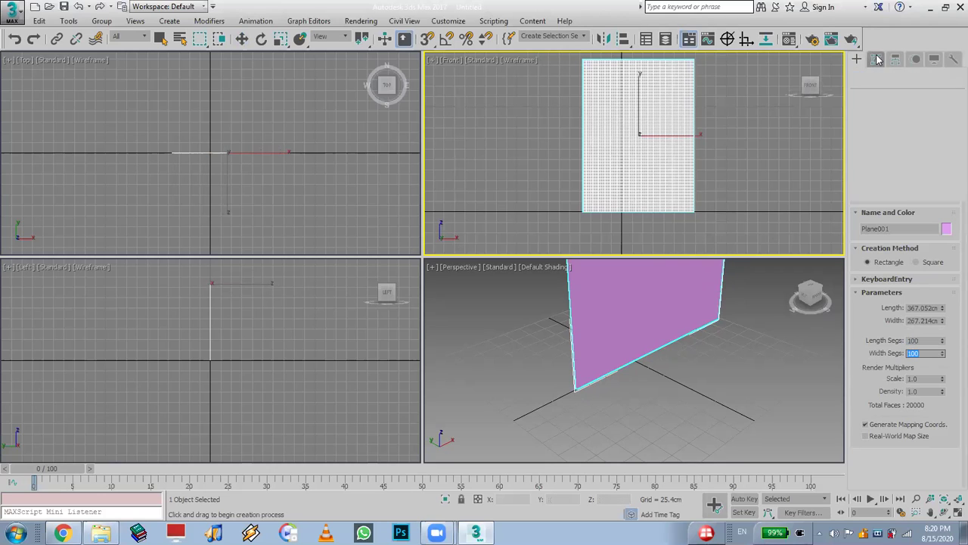
{"action": "left_click", "coordinate": [885, 95]}
{"action": "type", "text": "w"}
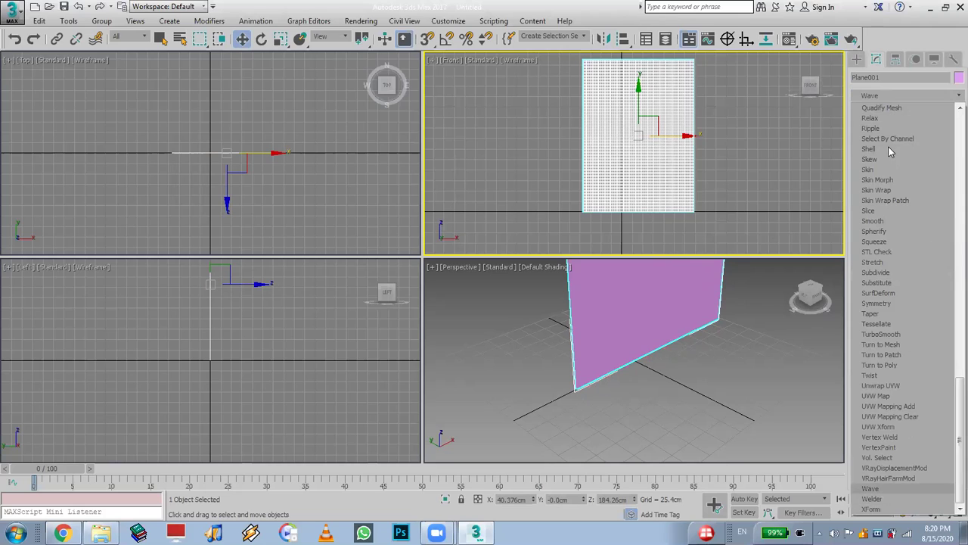
{"action": "left_click", "coordinate": [917, 496]}
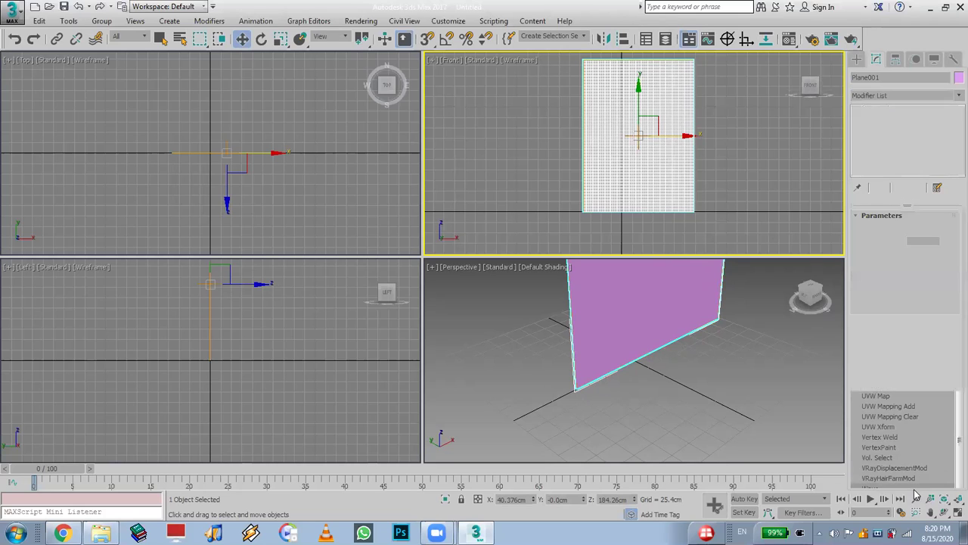
{"action": "left_click_drag", "start_coordinate": [942, 241], "coordinate": [946, 323]}
Rotate the waved plane about 90 degrees in the Front view so that its folds run vertically.
{"action": "left_click", "coordinate": [261, 38]}
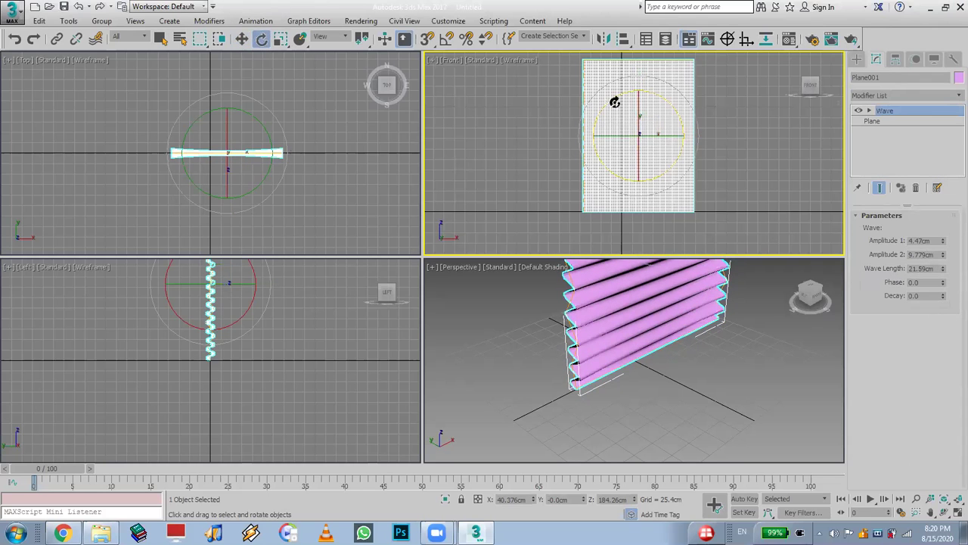
{"action": "left_click_drag", "start_coordinate": [659, 101], "coordinate": [708, 251]}
{"action": "scroll", "coordinate": [722, 402], "scroll_direction": "up", "scroll_amount": 5}
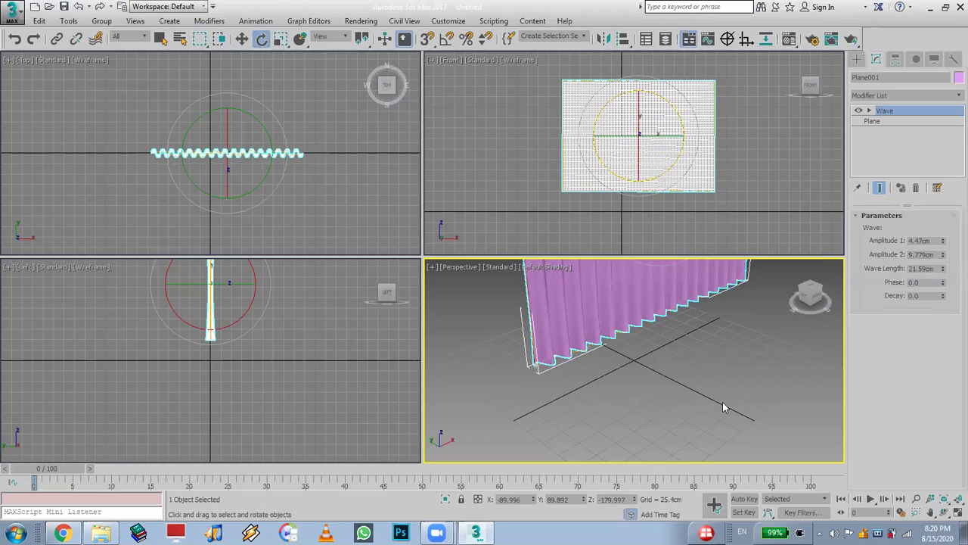
{"action": "scroll", "coordinate": [623, 394], "scroll_direction": "down", "scroll_amount": 4}
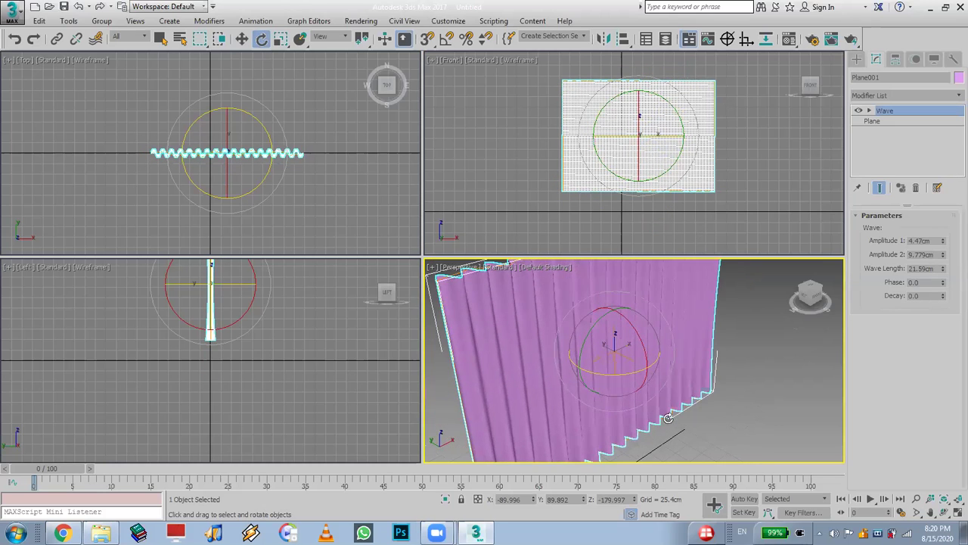
Turn on the polygon and vertex statistics in the Perspective view and delete the waved plane.
{"action": "key", "text": "7"}
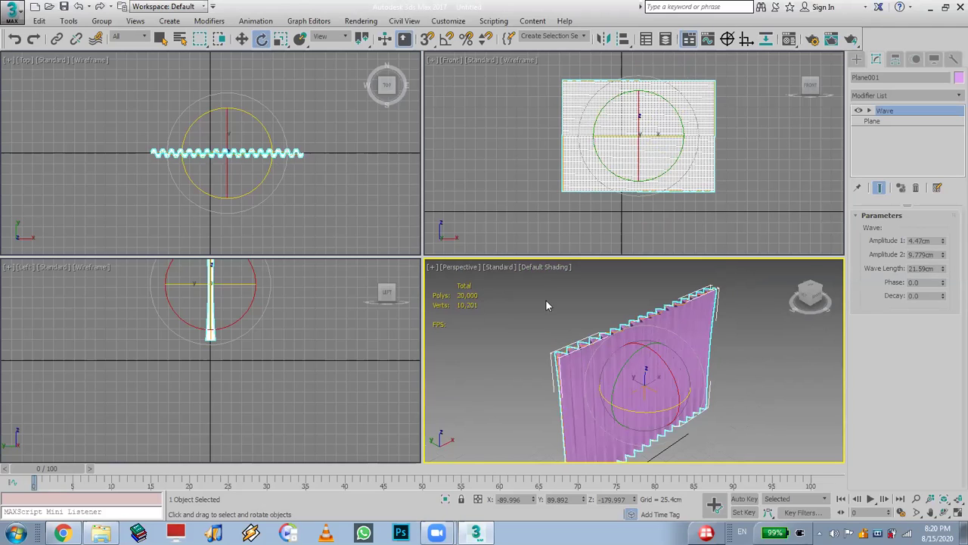
{"action": "key", "text": "Delete"}
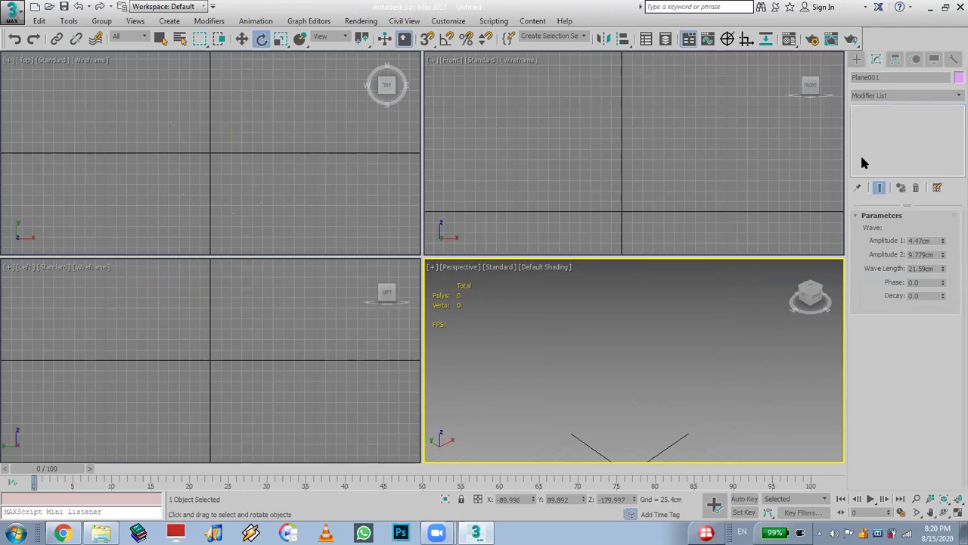
{"action": "left_click", "coordinate": [957, 499]}
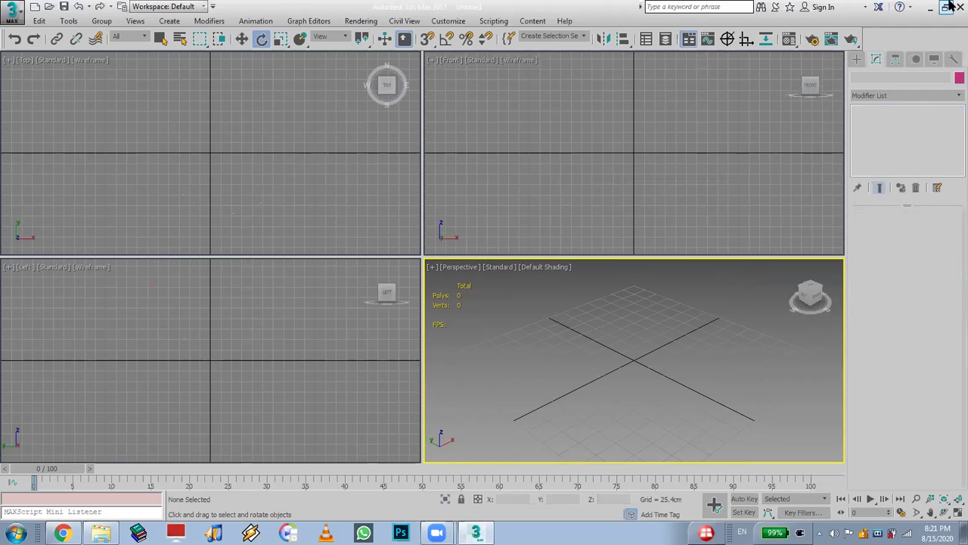
Start a spline line and turn on snapping to grid points, vertices and midpoints.
{"action": "left_click", "coordinate": [857, 59]}
{"action": "left_click", "coordinate": [871, 77]}
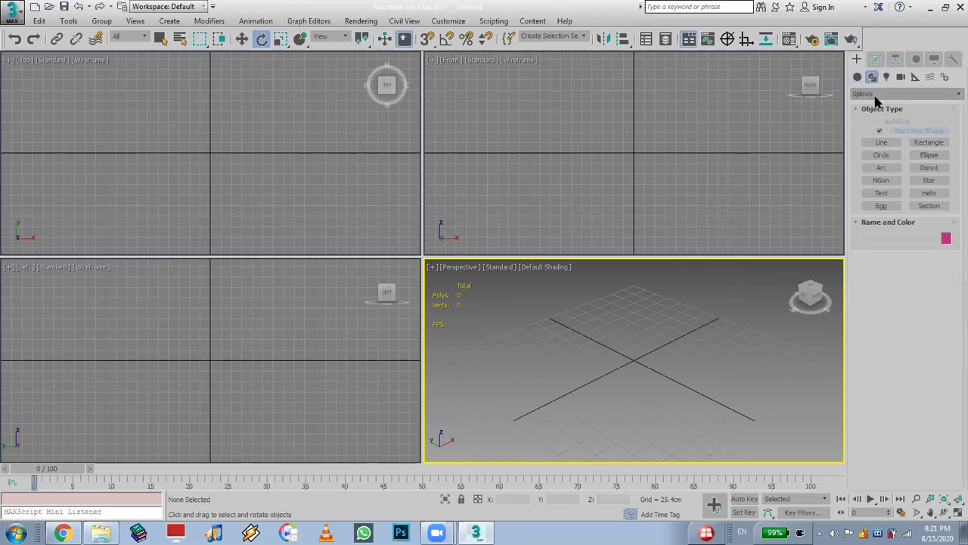
{"action": "left_click", "coordinate": [882, 143]}
{"action": "left_click_drag", "start_coordinate": [427, 39], "coordinate": [425, 75]}
{"action": "right_click", "coordinate": [428, 39]}
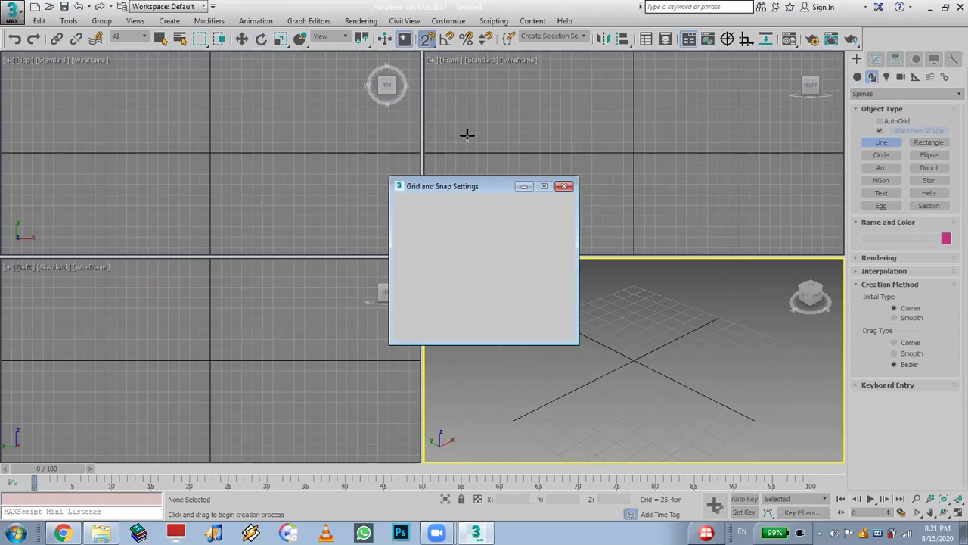
{"action": "left_click", "coordinate": [444, 231]}
{"action": "left_click", "coordinate": [429, 267]}
{"action": "left_click", "coordinate": [497, 276]}
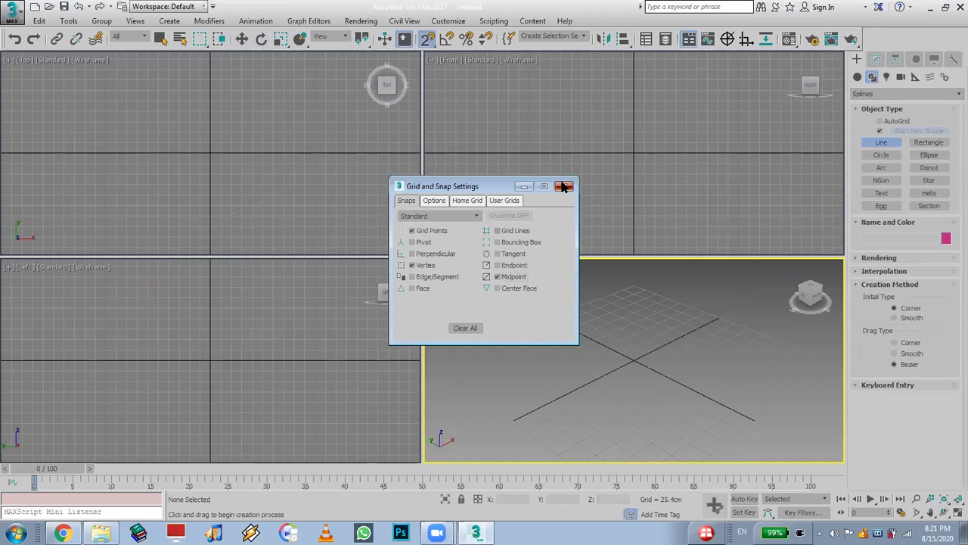
{"action": "left_click", "coordinate": [564, 186]}
Draw an open triangular line from the origin in the Front view, about 50.8 cm wide and 50.8 cm high.
{"action": "left_click", "coordinate": [634, 152]}
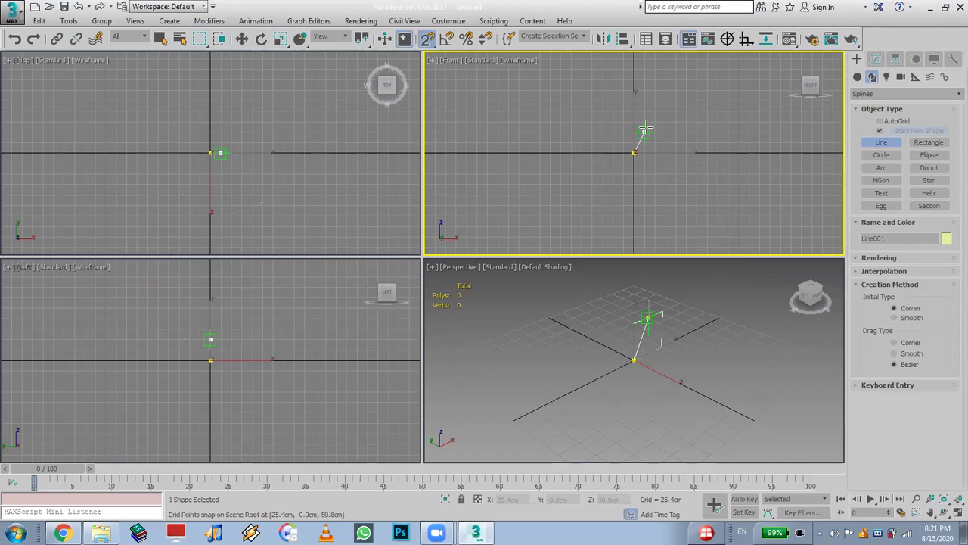
{"action": "left_click", "coordinate": [645, 131]}
{"action": "left_click", "coordinate": [653, 153]}
{"action": "right_click", "coordinate": [658, 155]}
Make five copies of the triangular line in the Front view, snapped end to end into a continuous zigzag.
{"action": "middle_click_drag", "start_coordinate": [658, 154], "coordinate": [629, 243]}
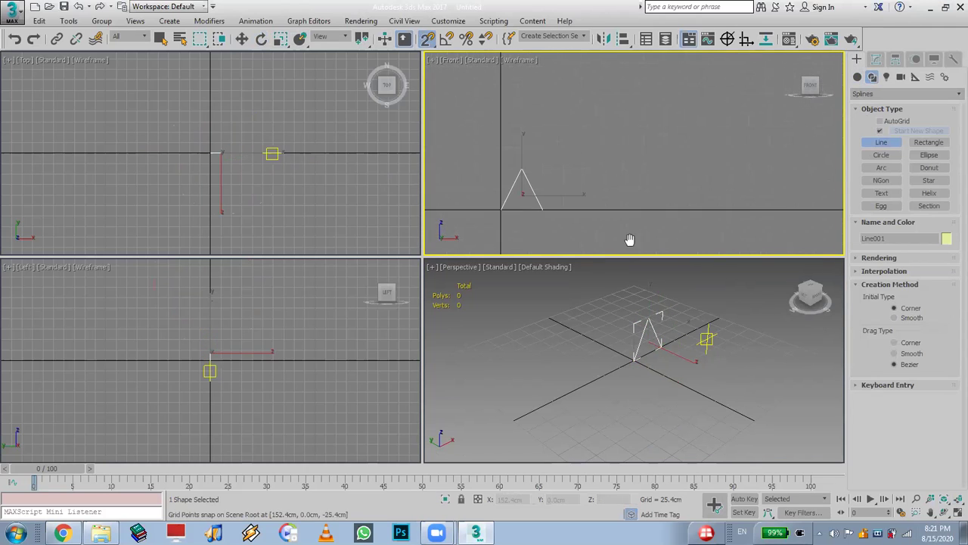
{"action": "right_click", "coordinate": [501, 214], "text": "shift"}
{"action": "left_click", "coordinate": [507, 223]}
{"action": "left_click", "coordinate": [242, 39]}
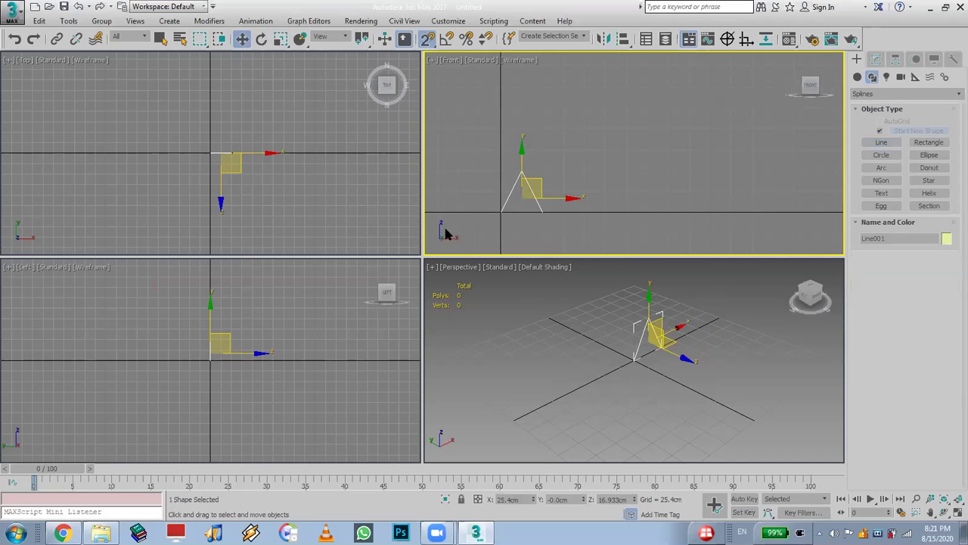
{"action": "mouse_move", "coordinate": [502, 212]}
{"action": "left_mouse_down", "text": "shift"}
{"action": "mouse_move", "coordinate": [581, 244]}
{"action": "mouse_move", "coordinate": [547, 205]}
{"action": "left_mouse_up", "text": "shift"}
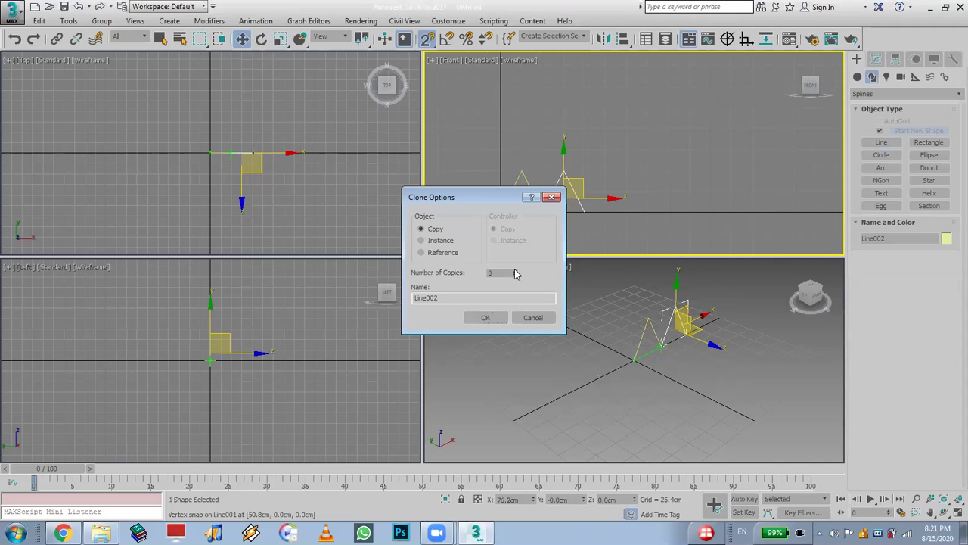
{"action": "left_click", "coordinate": [499, 317]}
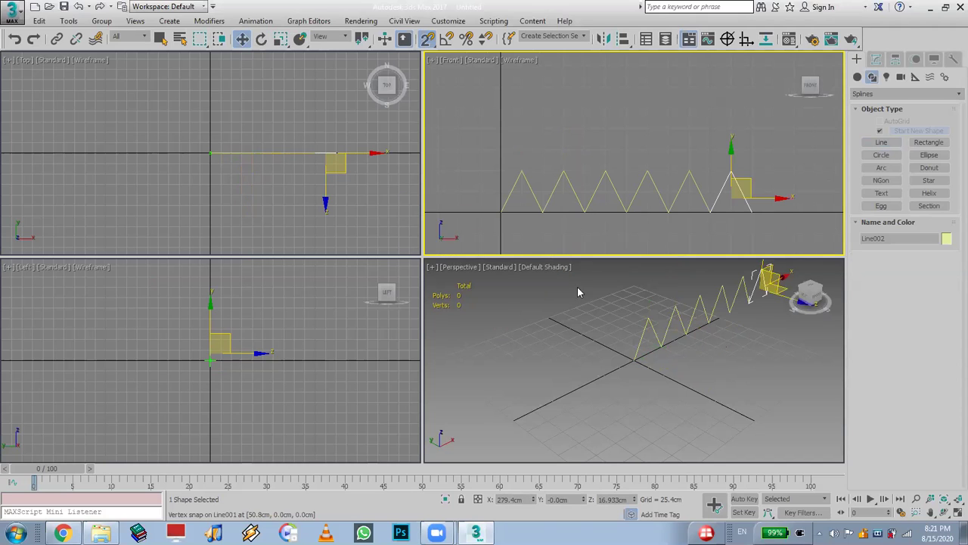
Attach Line001 through Line005 to the last triangular line as one shape.
{"action": "left_click", "coordinate": [876, 60]}
{"action": "scroll", "coordinate": [893, 340], "scroll_direction": "down", "scroll_amount": 5}
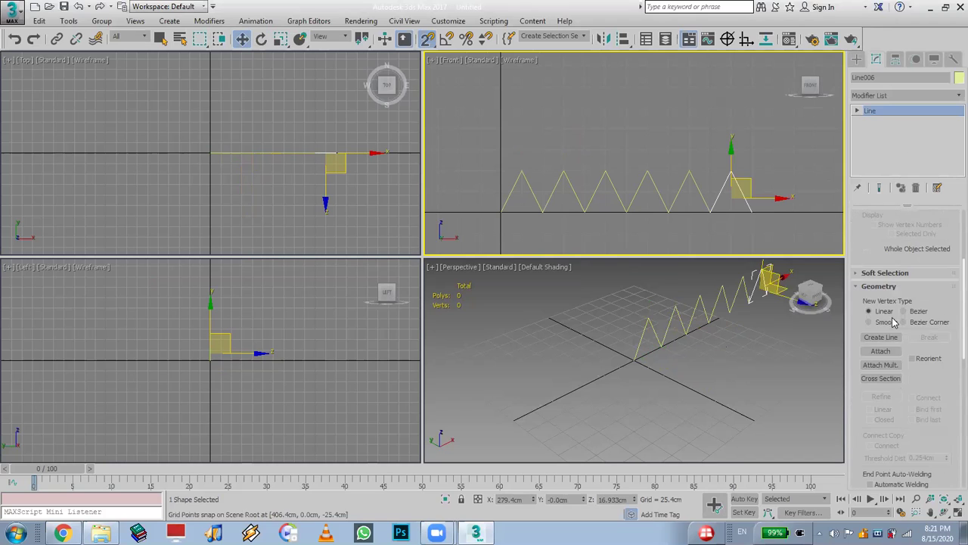
{"action": "left_click", "coordinate": [880, 365]}
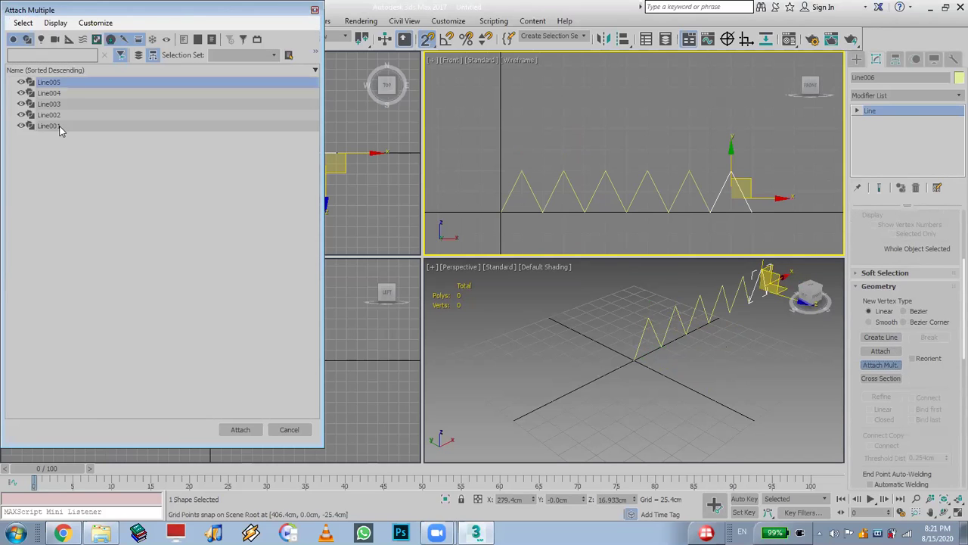
{"action": "left_click", "coordinate": [60, 127], "text": "shift"}
{"action": "left_click", "coordinate": [245, 428]}
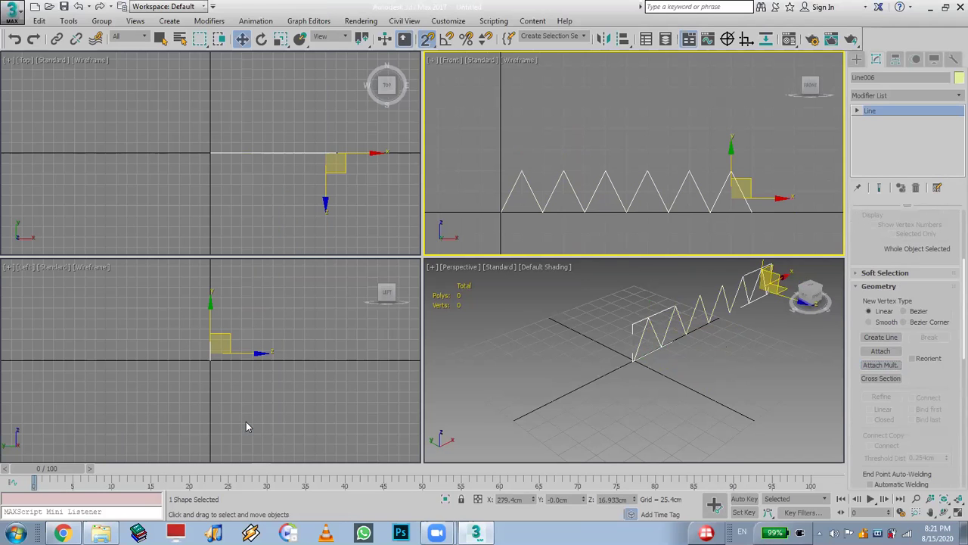
Weld the coincident vertices of the zigzag line and fillet its peaks and valleys into rounded waves.
{"action": "left_click", "coordinate": [858, 111]}
{"action": "left_click", "coordinate": [880, 121]}
{"action": "left_click_drag", "start_coordinate": [464, 117], "coordinate": [744, 222]}
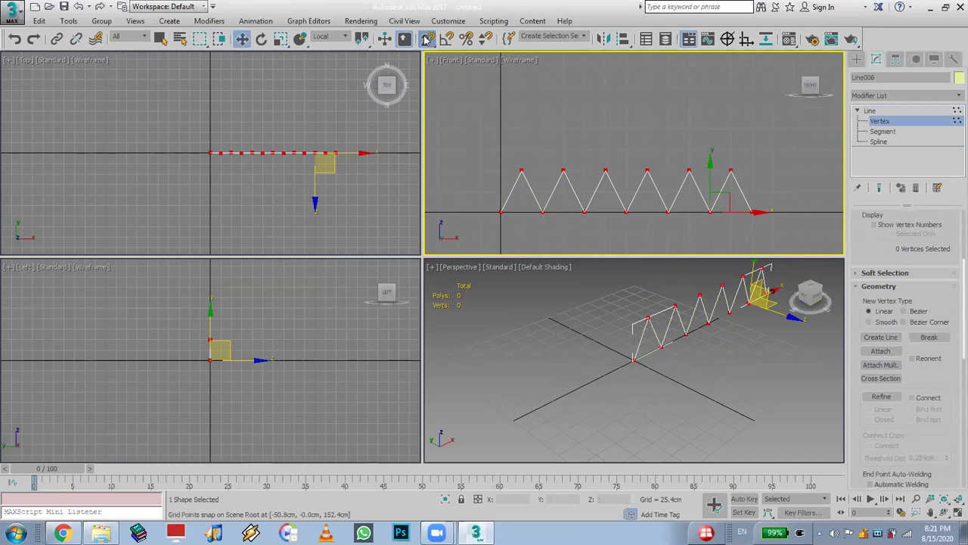
{"action": "scroll", "coordinate": [890, 381], "scroll_direction": "down", "scroll_amount": 5}
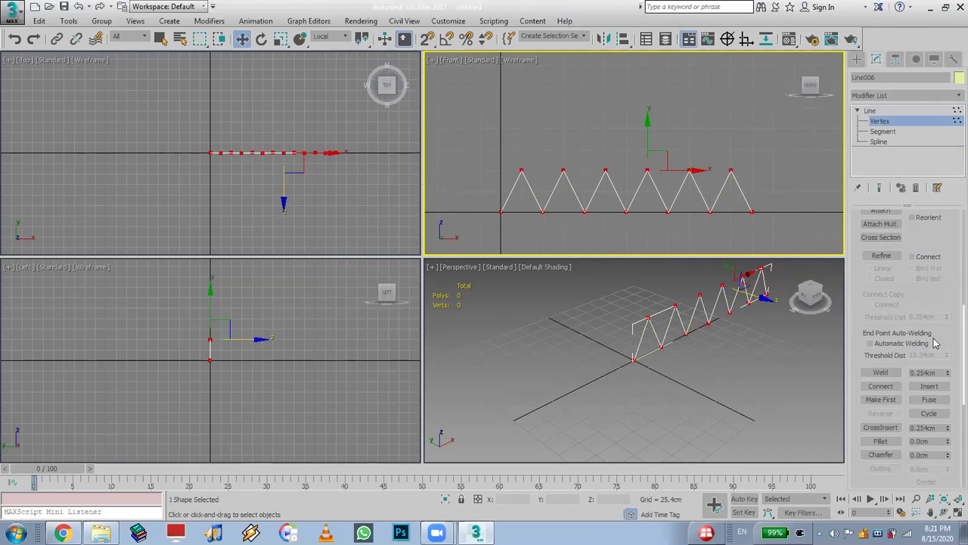
{"action": "left_click", "coordinate": [880, 373]}
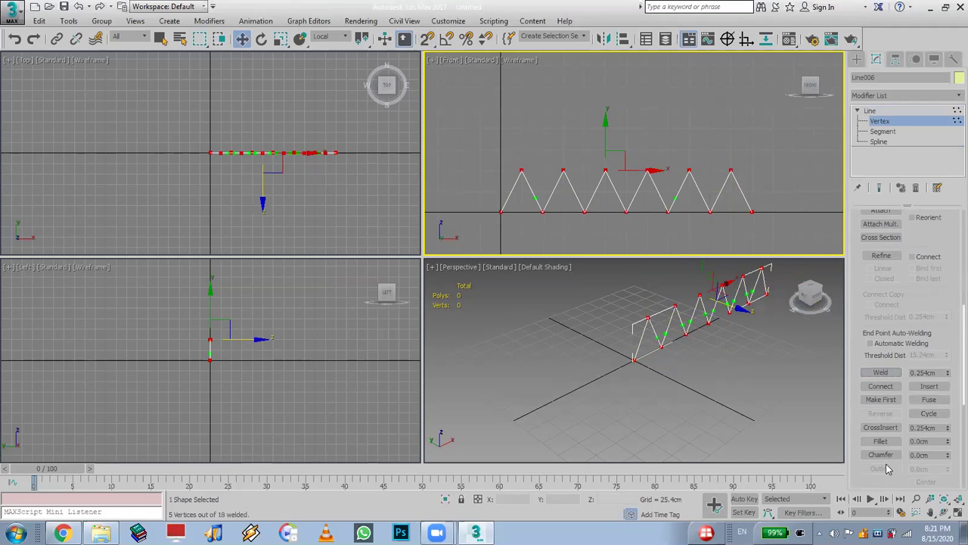
{"action": "left_click", "coordinate": [881, 441]}
{"action": "left_click_drag", "start_coordinate": [735, 162], "coordinate": [732, 156]}
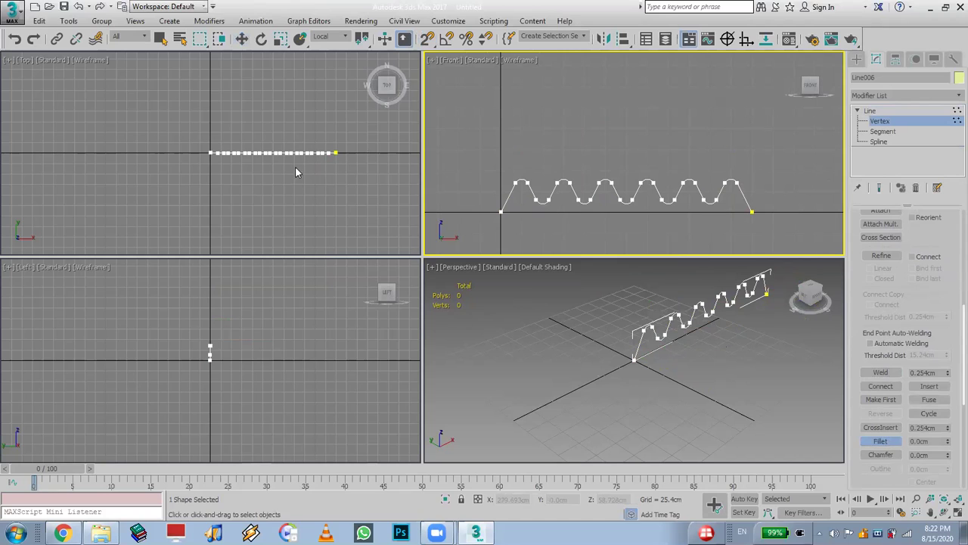
{"action": "middle_click_drag", "start_coordinate": [243, 172], "coordinate": [190, 220]}
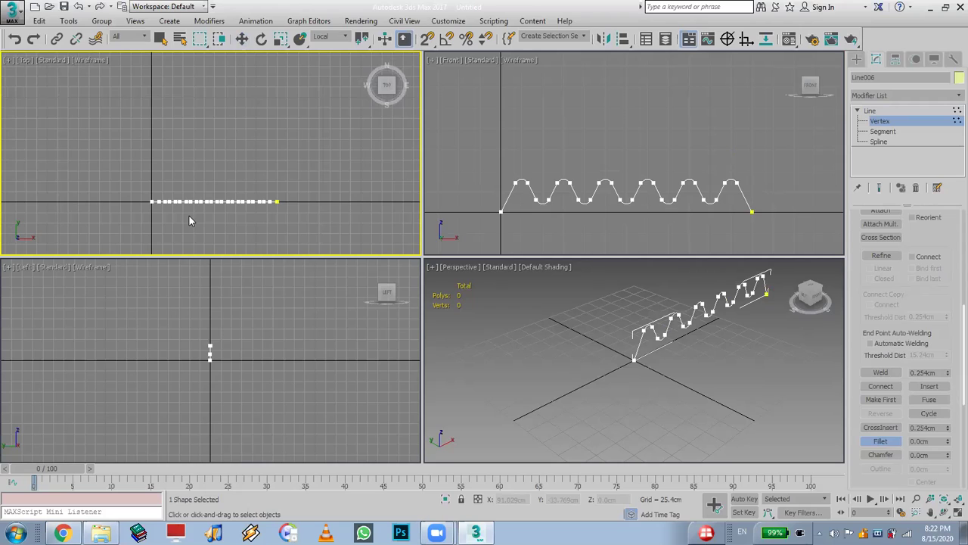
{"action": "left_click", "coordinate": [243, 38]}
{"action": "left_click_drag", "start_coordinate": [168, 216], "coordinate": [179, 196]}
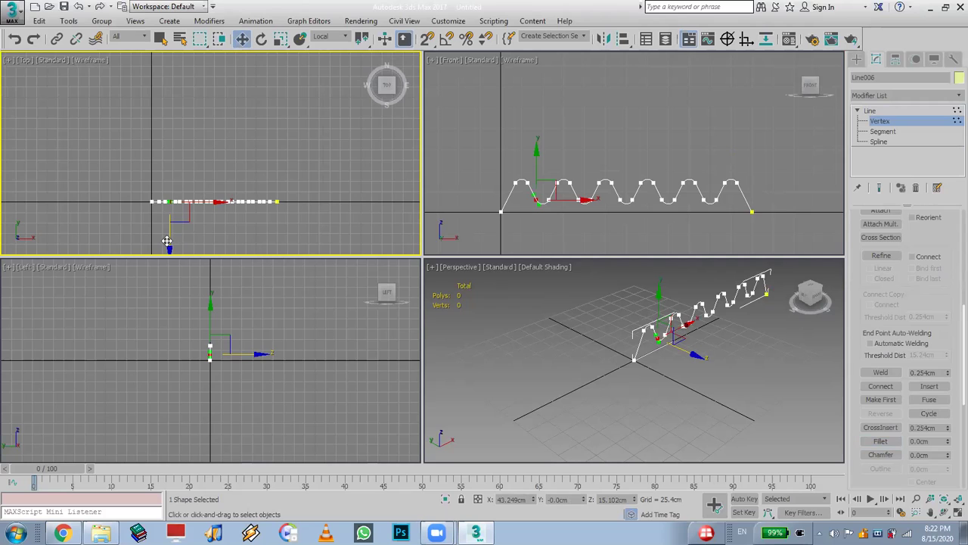
{"action": "left_click_drag", "start_coordinate": [169, 236], "coordinate": [171, 232]}
{"action": "right_click", "coordinate": [171, 232]}
Make four copies of the whole wavy line in the Top view, spaced about 59.12 cm apart along Y.
{"action": "left_click", "coordinate": [891, 113]}
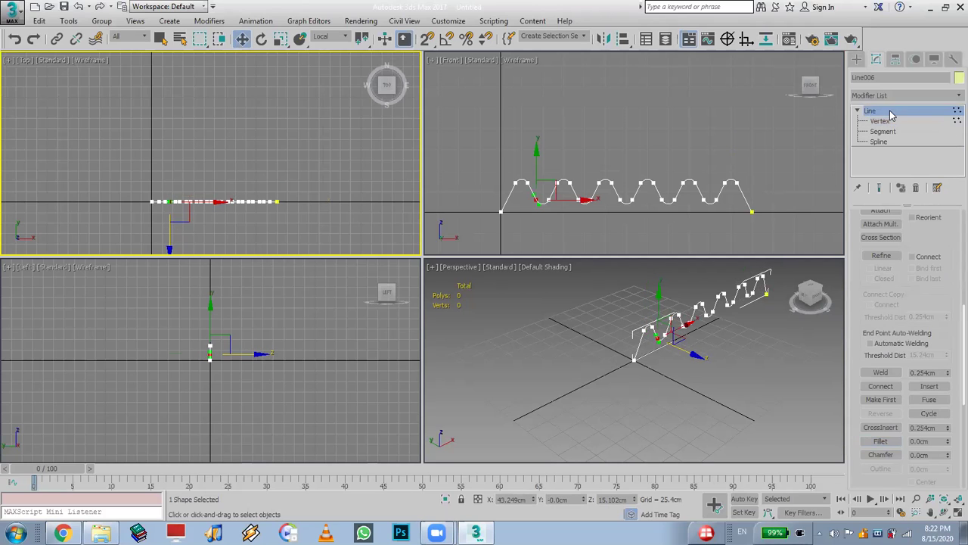
{"action": "left_click_drag", "start_coordinate": [267, 166], "coordinate": [271, 142], "text": "shift"}
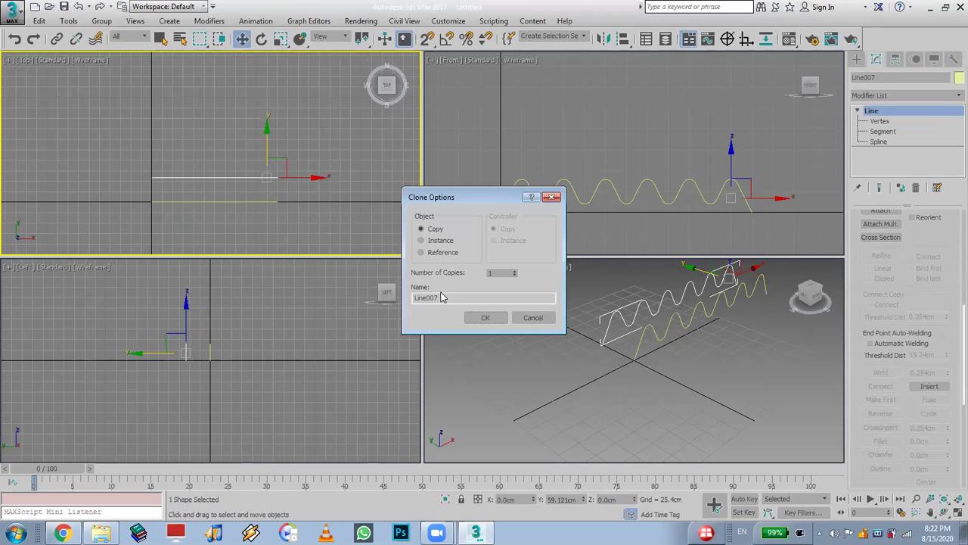
{"action": "left_click", "coordinate": [486, 318]}
{"action": "mouse_move", "coordinate": [648, 365]}
{"action": "middle_mouse_down", "text": "alt"}
{"action": "mouse_move", "coordinate": [640, 389]}
{"action": "mouse_move", "coordinate": [486, 287]}
{"action": "middle_mouse_up", "text": "alt"}
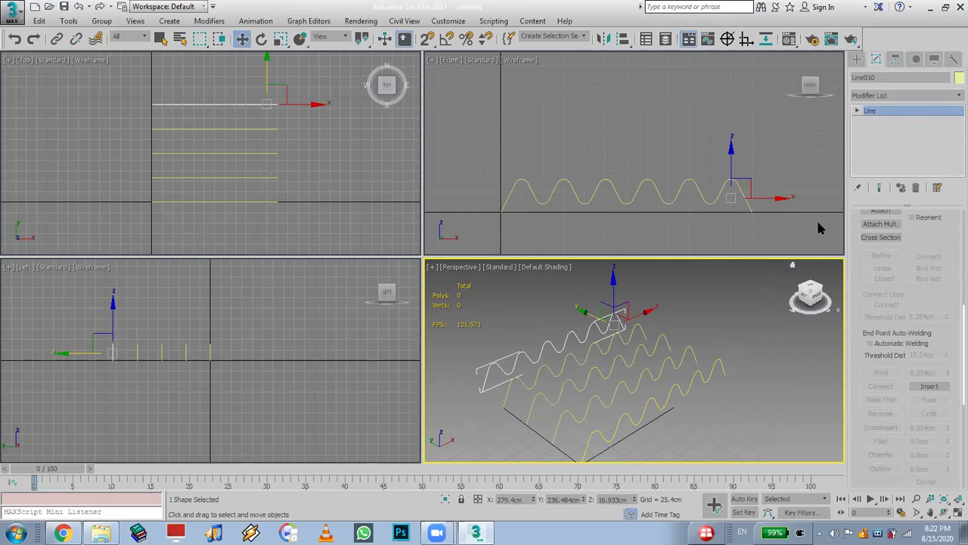
Attach the other four wavy lines to the selected one in the Perspective view.
{"action": "left_click", "coordinate": [888, 212]}
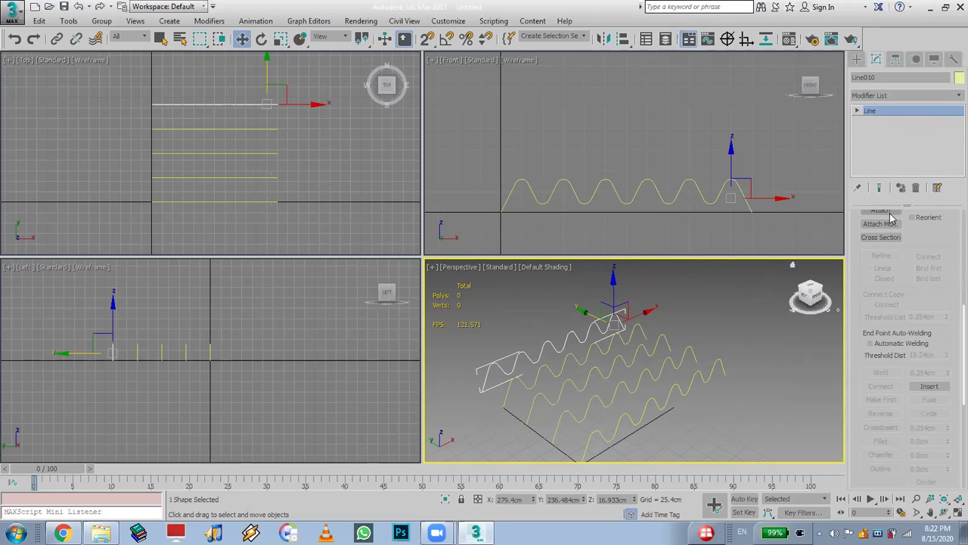
{"action": "left_click", "coordinate": [643, 334]}
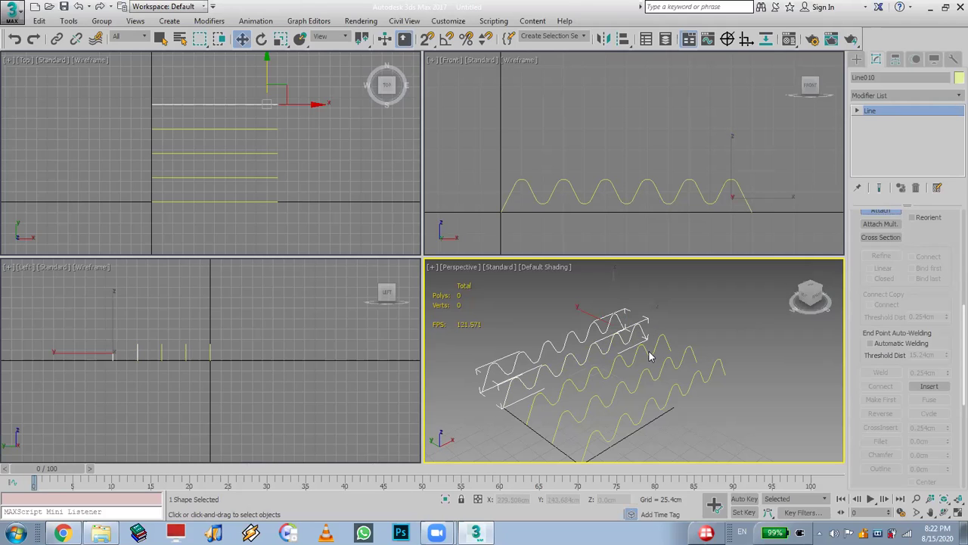
{"action": "left_click", "coordinate": [647, 361]}
{"action": "left_click", "coordinate": [662, 382]}
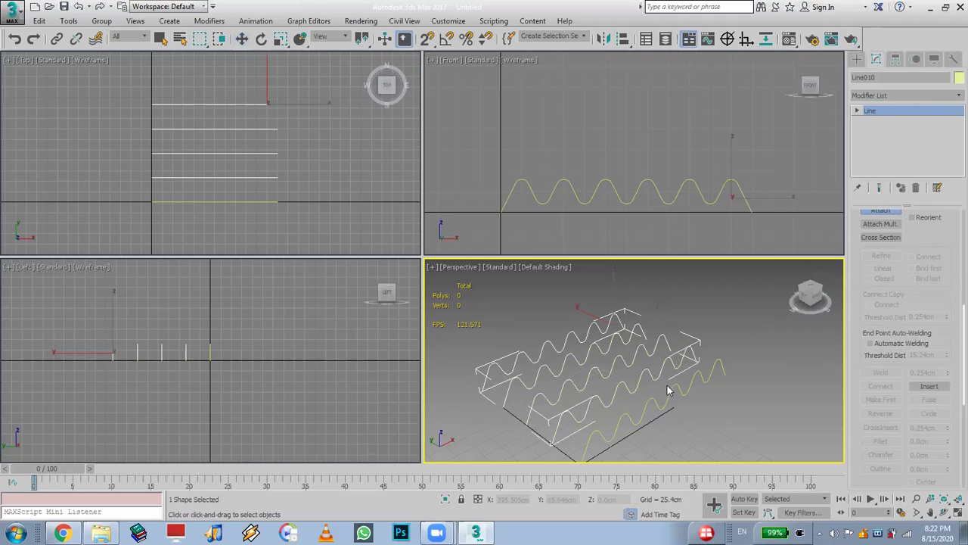
{"action": "left_click", "coordinate": [674, 392]}
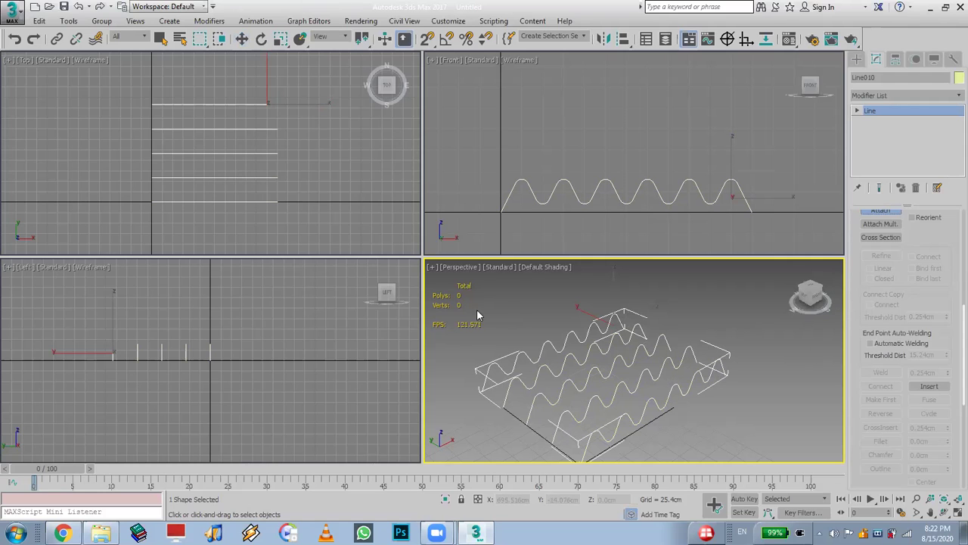
Connect all five wavy splines in order with Cross Section to form a spline cage.
{"action": "middle_click_drag", "start_coordinate": [599, 370], "coordinate": [625, 341]}
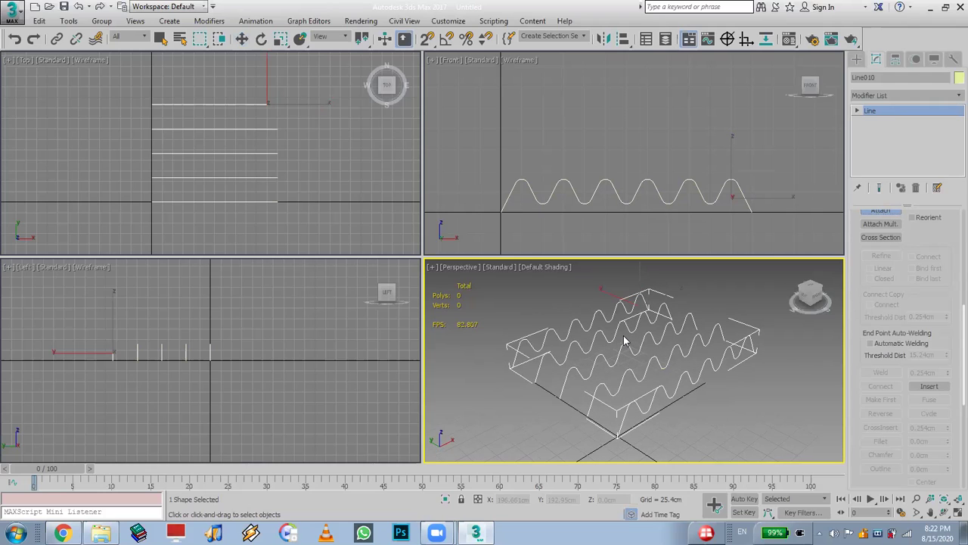
{"action": "scroll", "coordinate": [875, 449], "scroll_direction": "up", "scroll_amount": 5}
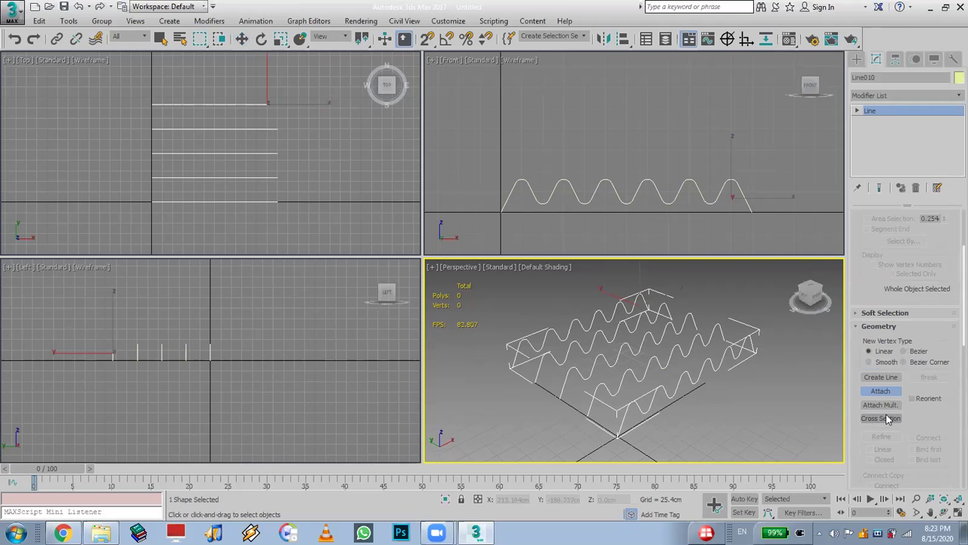
{"action": "left_click", "coordinate": [879, 420]}
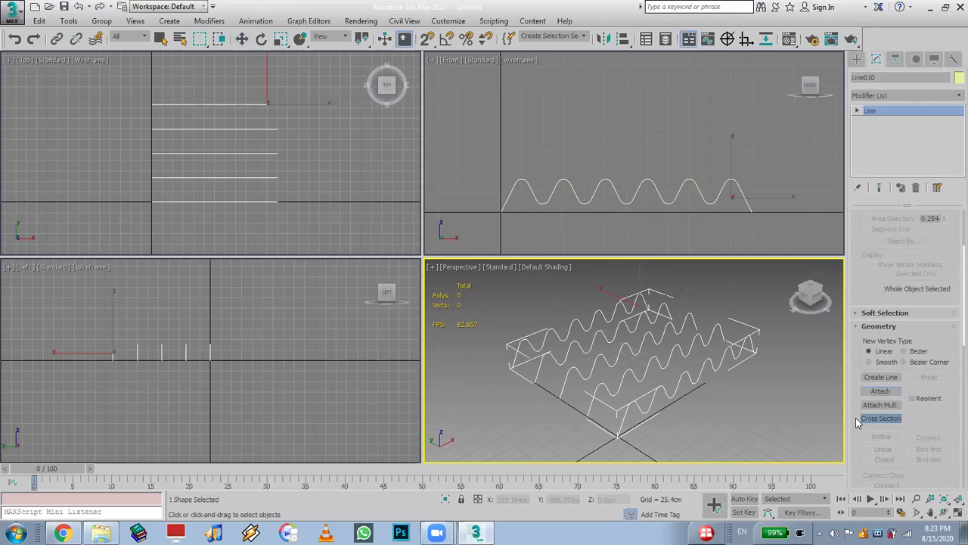
{"action": "left_click", "coordinate": [697, 355]}
{"action": "left_click", "coordinate": [687, 341]}
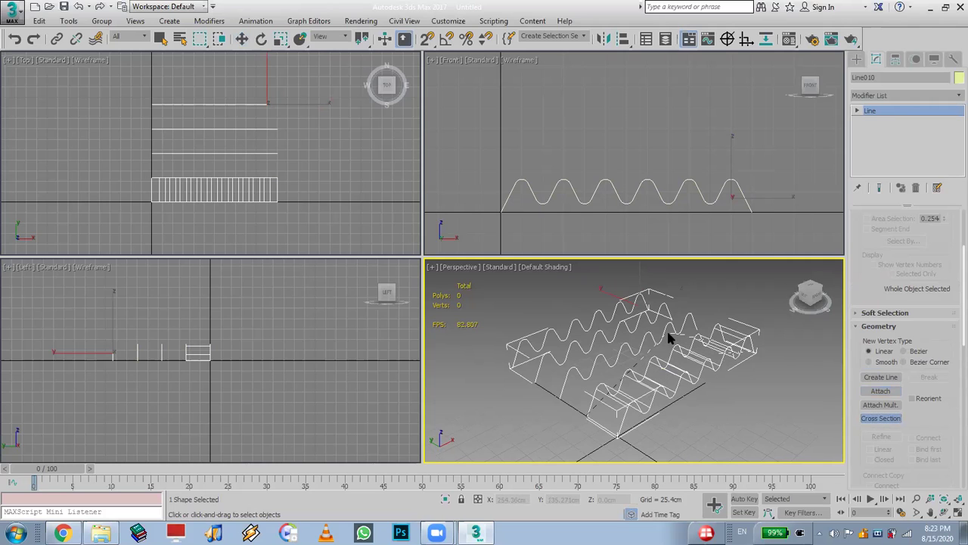
{"action": "left_click", "coordinate": [649, 313]}
{"action": "left_click", "coordinate": [635, 304]}
{"action": "left_click", "coordinate": [639, 299]}
{"action": "left_click", "coordinate": [879, 420]}
{"action": "right_click", "coordinate": [729, 325]}
{"action": "left_click", "coordinate": [757, 335]}
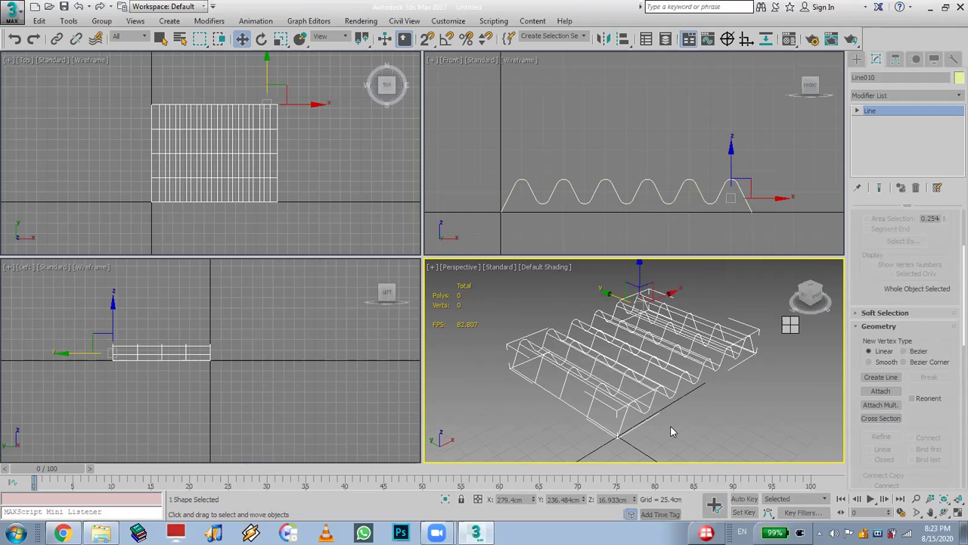
Try displaying the spline cage as thick bars in the renderer and viewport, and turn both rendering options off again.
{"action": "scroll", "coordinate": [900, 261], "scroll_direction": "up", "scroll_amount": 3}
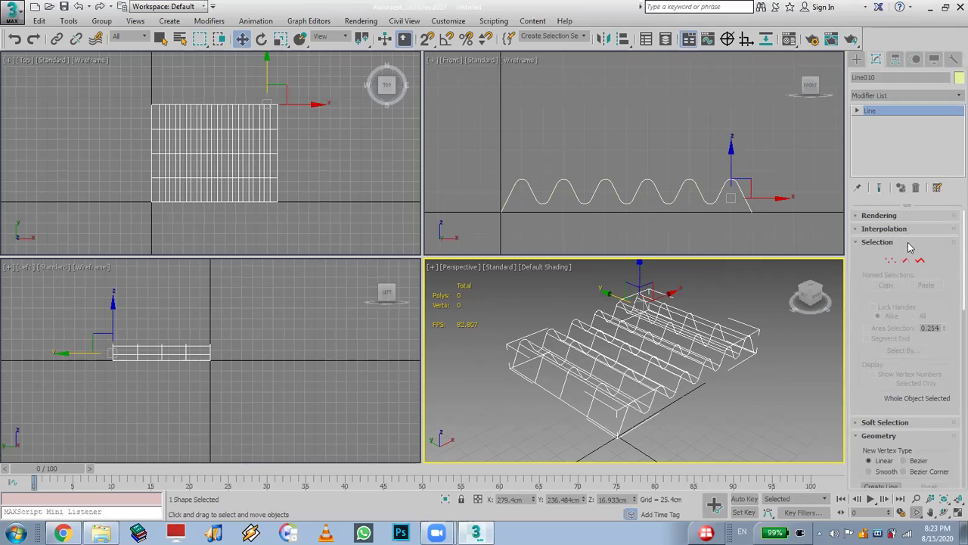
{"action": "left_click", "coordinate": [885, 216]}
{"action": "left_click", "coordinate": [900, 230]}
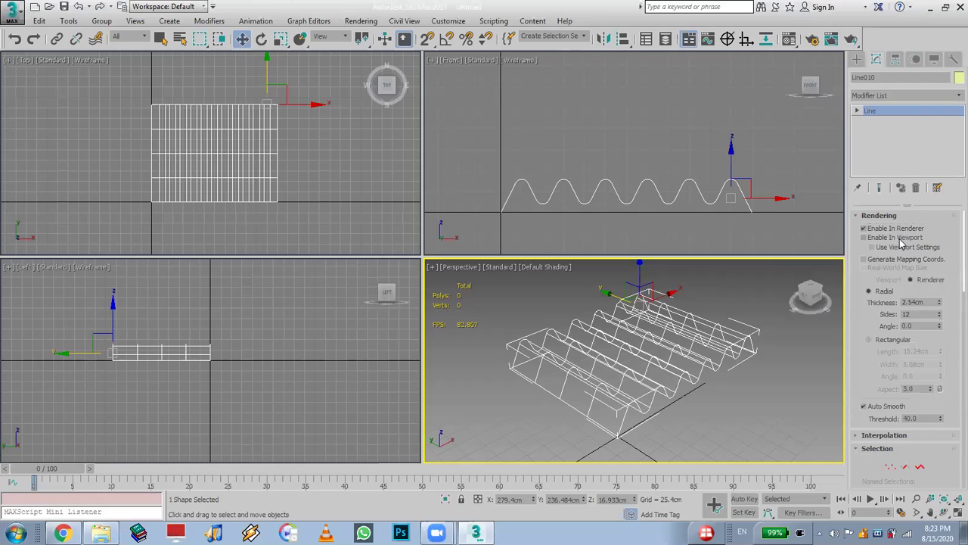
{"action": "left_click", "coordinate": [753, 441]}
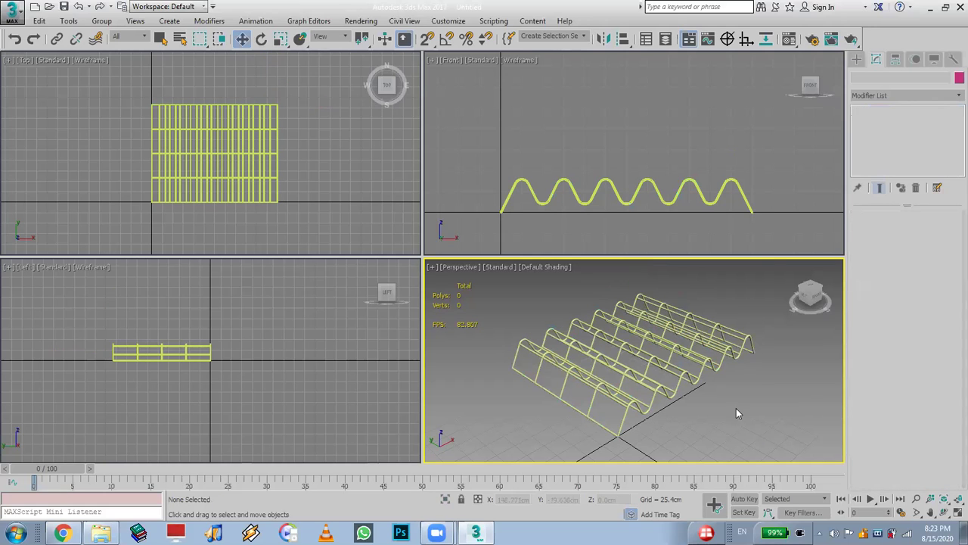
{"action": "left_click", "coordinate": [702, 381]}
{"action": "left_click", "coordinate": [716, 428]}
{"action": "left_click", "coordinate": [749, 326]}
{"action": "left_click", "coordinate": [863, 237]}
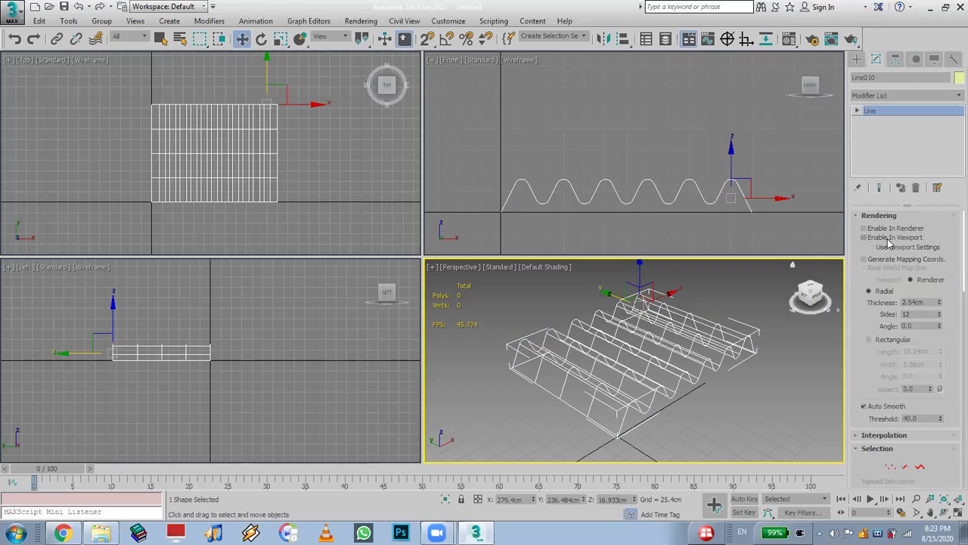
Apply the Surface modifier to the five-line wavy spline cage to skin it.
{"action": "left_click", "coordinate": [900, 95]}
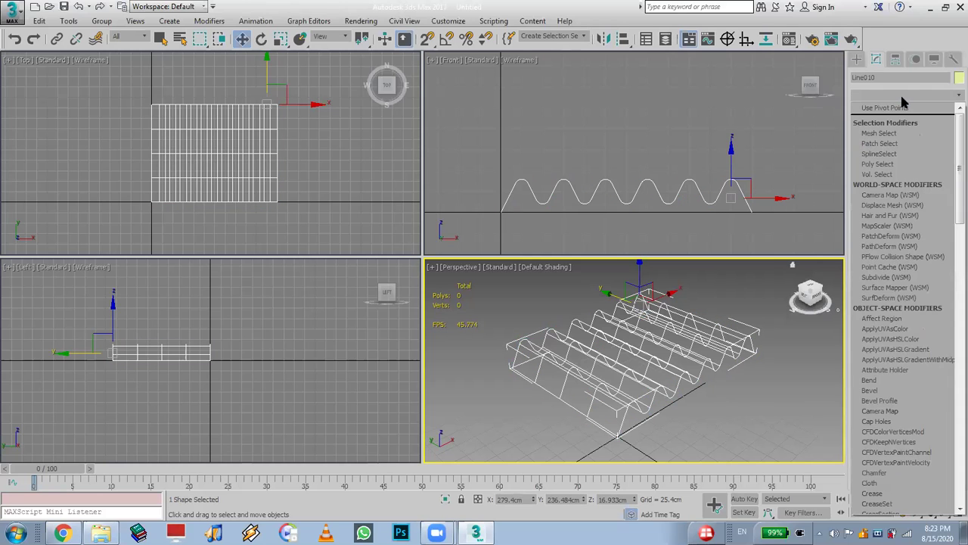
{"action": "key", "text": "s"}
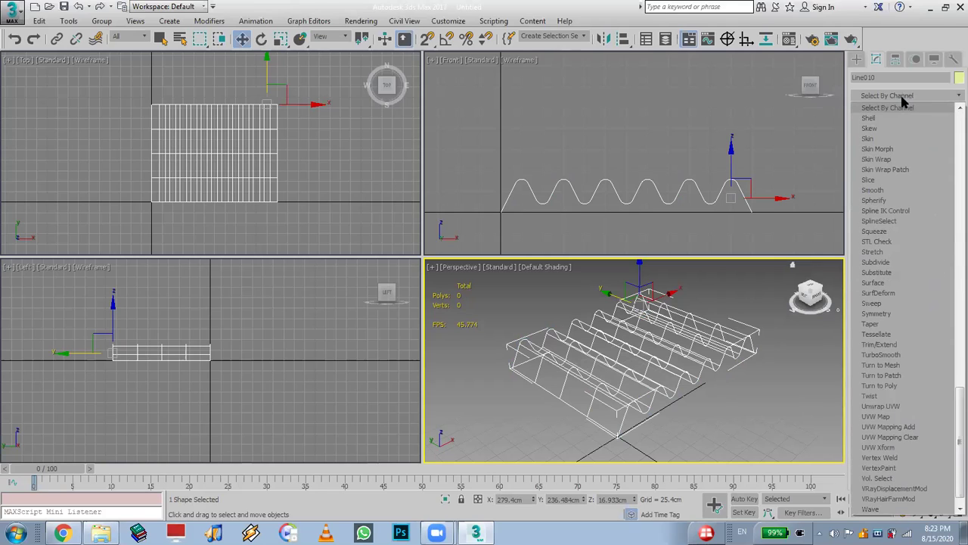
{"action": "left_click", "coordinate": [904, 284]}
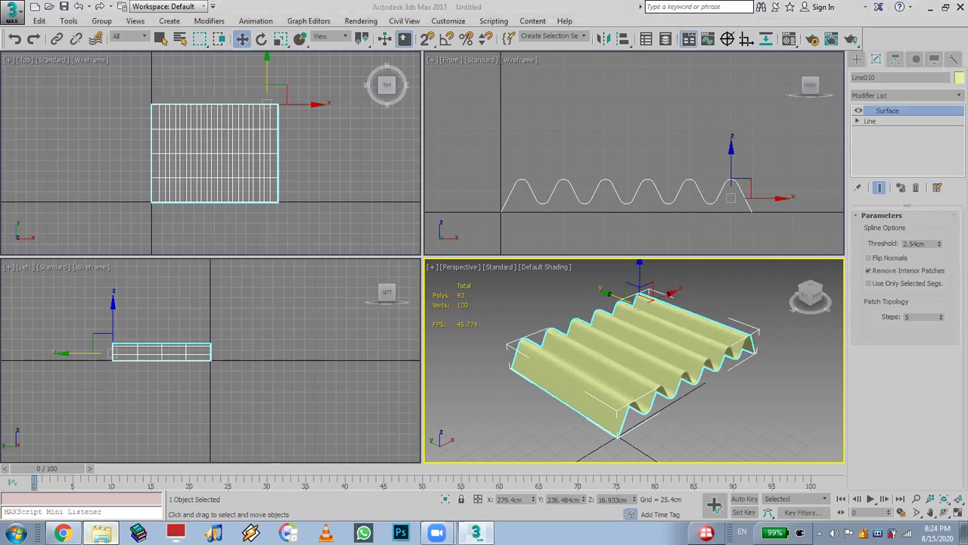
Switch to Windows Explorer and open the MAX PIc picture folder inside the MAX folder.
{"action": "left_click", "coordinate": [101, 532]}
{"action": "left_click", "coordinate": [240, 335]}
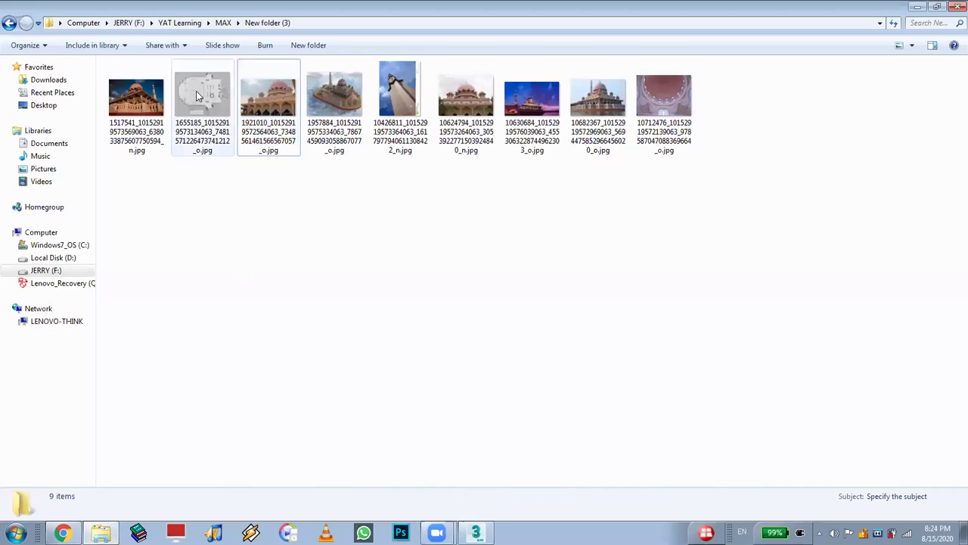
{"action": "left_click", "coordinate": [223, 22]}
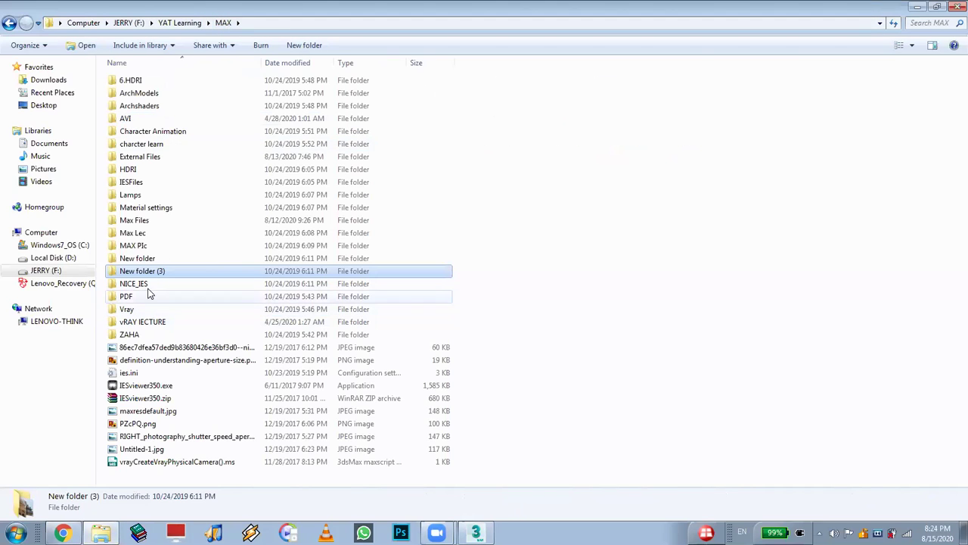
{"action": "left_click", "coordinate": [155, 248]}
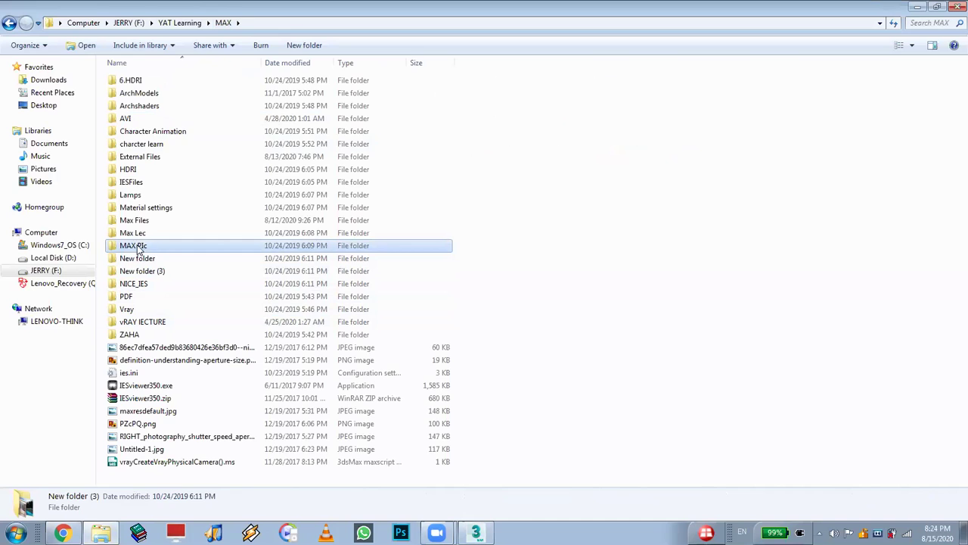
{"action": "double_click", "coordinate": [139, 249]}
Find the mosque interior photo with twisted columns, view its vaults and columns, and close it.
{"action": "scroll", "coordinate": [352, 301], "scroll_direction": "down", "scroll_amount": 5}
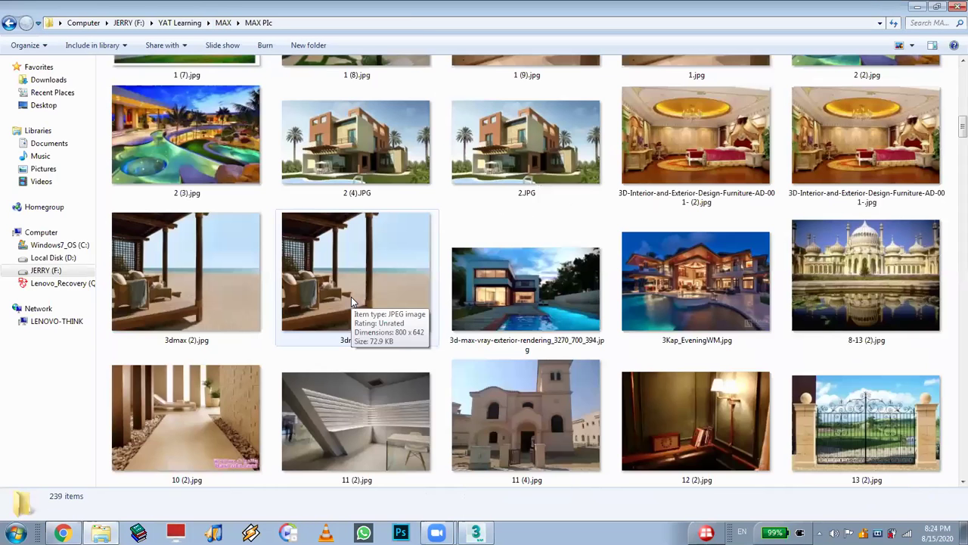
{"action": "scroll", "coordinate": [352, 301], "scroll_direction": "down", "scroll_amount": 5}
{"action": "scroll", "coordinate": [352, 301], "scroll_direction": "down", "scroll_amount": 5}
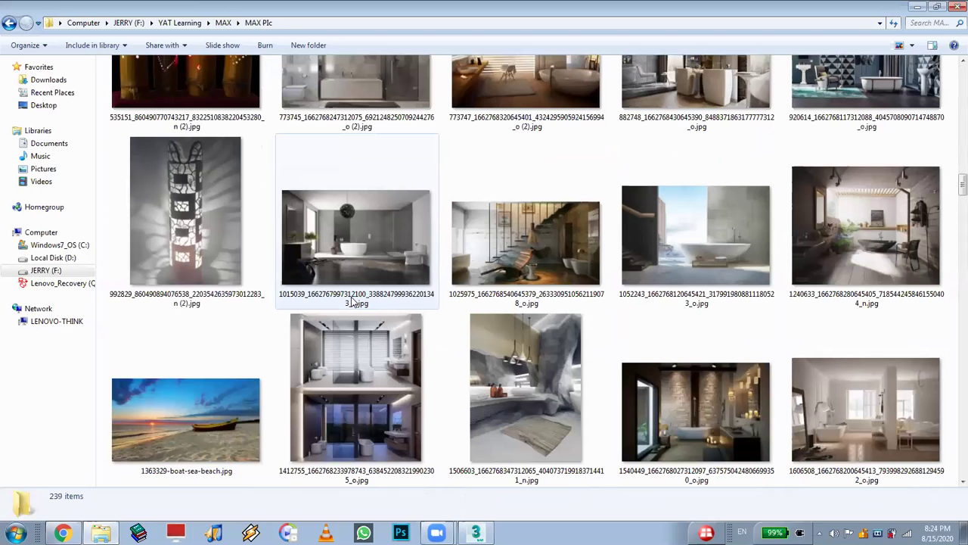
{"action": "scroll", "coordinate": [352, 301], "scroll_direction": "down", "scroll_amount": 10}
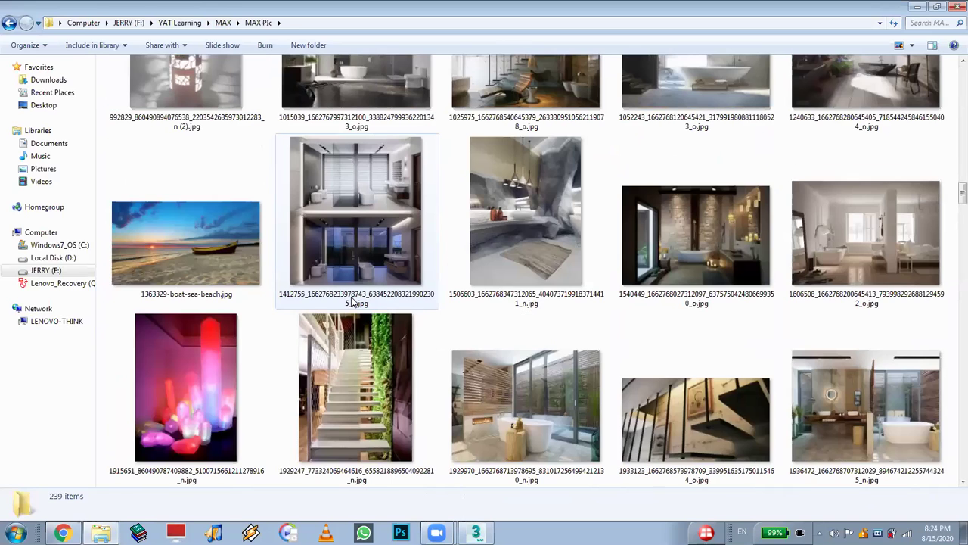
{"action": "scroll", "coordinate": [351, 302], "scroll_direction": "down", "scroll_amount": 5}
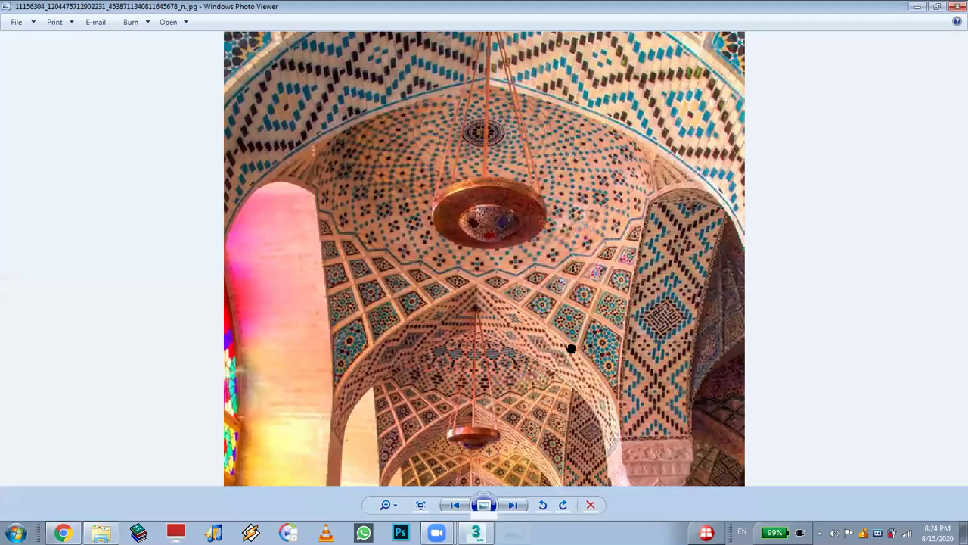
{"action": "left_click_drag", "start_coordinate": [571, 348], "coordinate": [542, 125]}
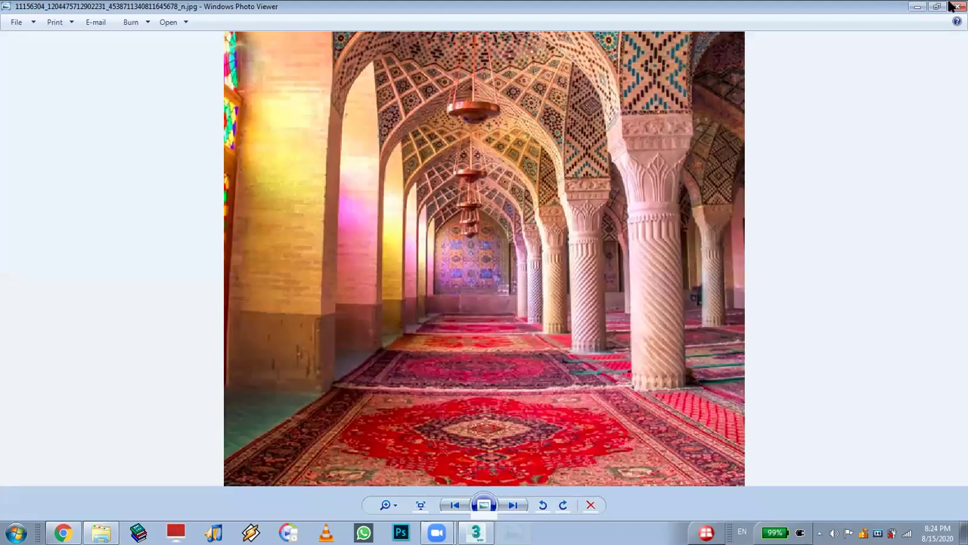
{"action": "key", "text": "Escape"}
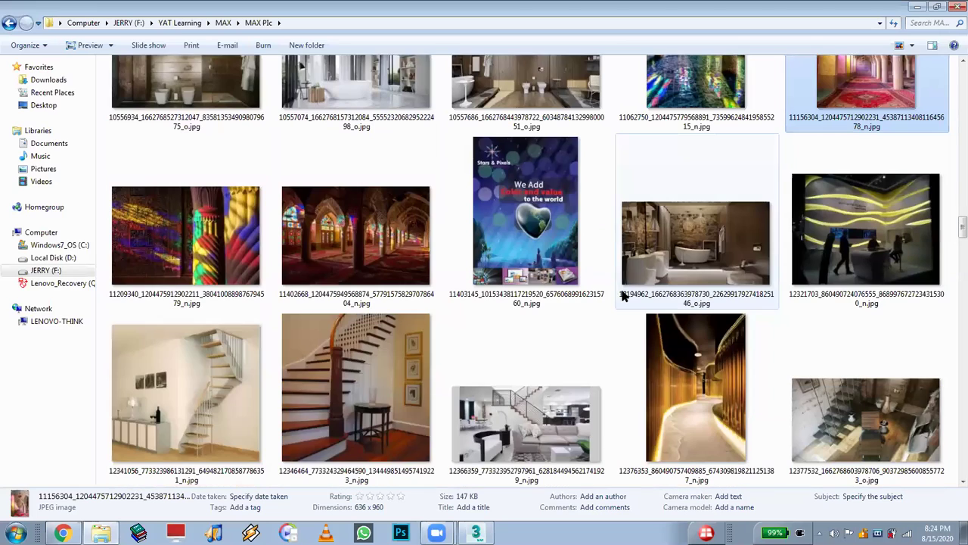
Look through the rest of the MAX PIc pictures for architectural references, and go back to the start of the folder.
{"action": "scroll", "coordinate": [621, 293], "scroll_direction": "down", "scroll_amount": 5}
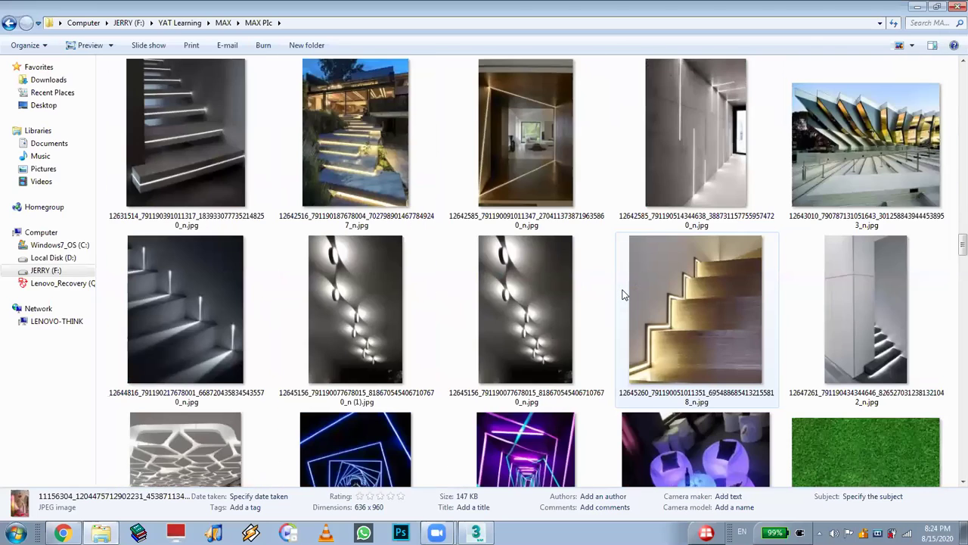
{"action": "scroll", "coordinate": [622, 294], "scroll_direction": "down", "scroll_amount": 2}
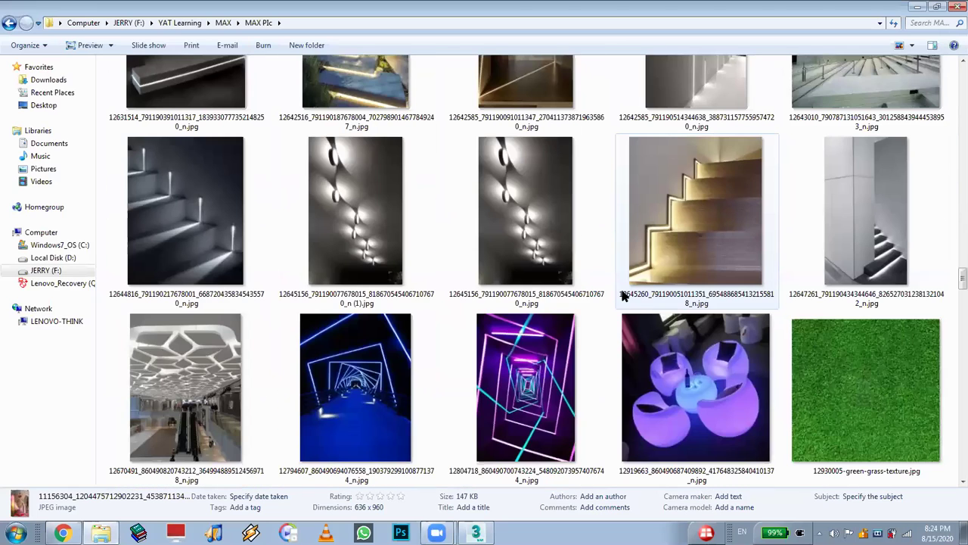
{"action": "scroll", "coordinate": [622, 295], "scroll_direction": "down", "scroll_amount": 5}
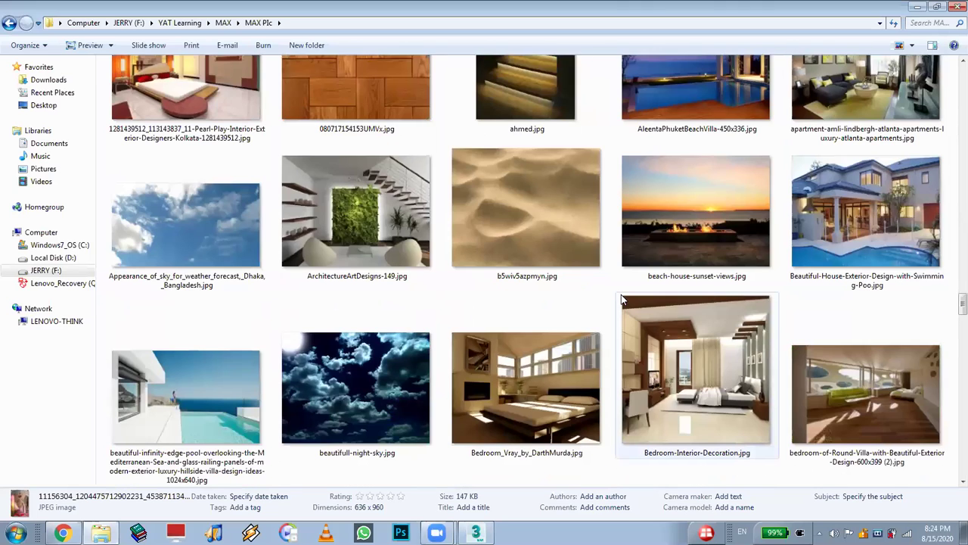
{"action": "scroll", "coordinate": [621, 295], "scroll_direction": "down", "scroll_amount": 3}
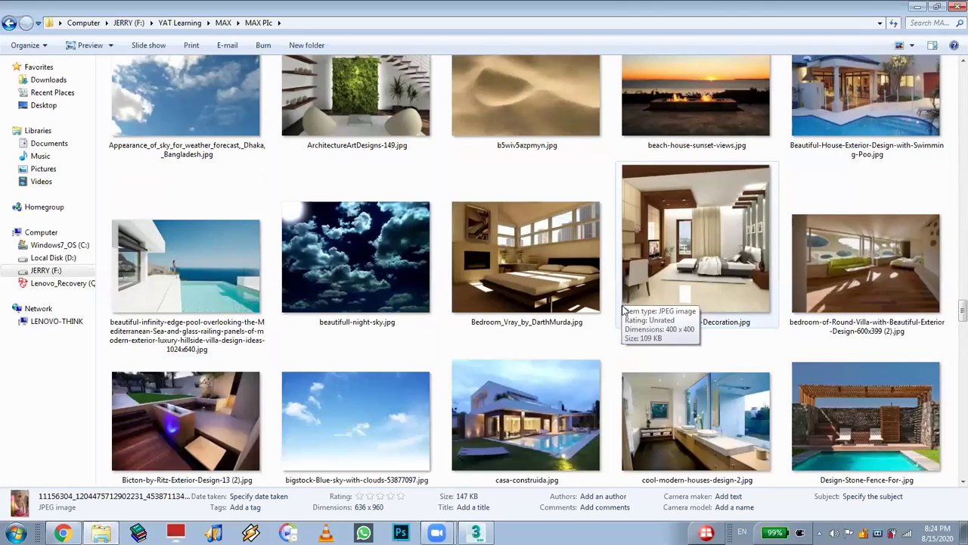
{"action": "scroll", "coordinate": [622, 299], "scroll_direction": "down", "scroll_amount": 7}
{"action": "scroll", "coordinate": [625, 306], "scroll_direction": "down", "scroll_amount": 10}
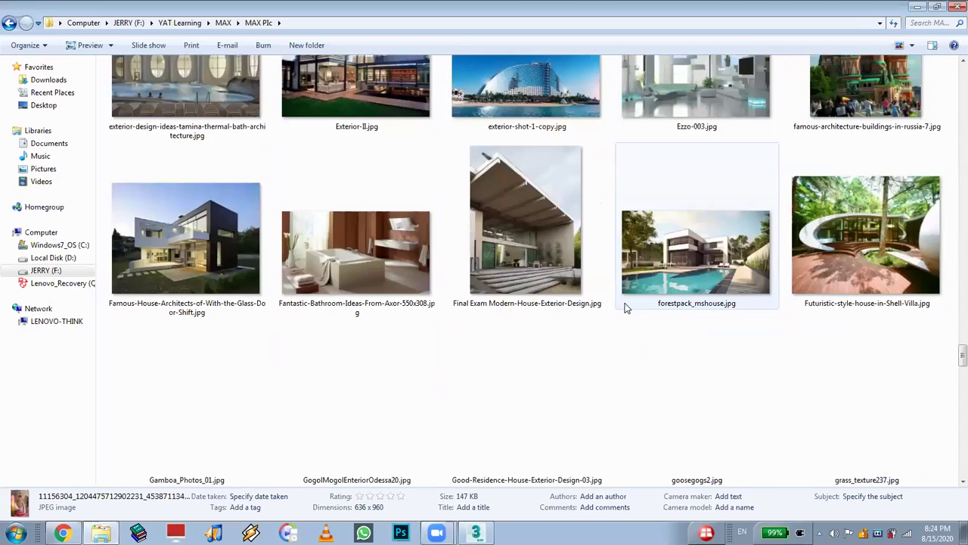
{"action": "scroll", "coordinate": [624, 309], "scroll_direction": "down", "scroll_amount": 3}
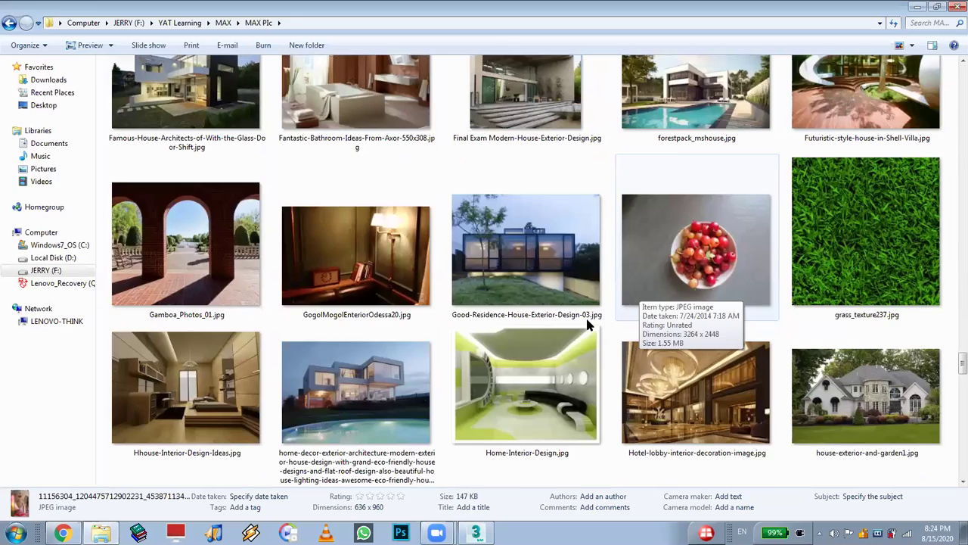
{"action": "scroll", "coordinate": [587, 317], "scroll_direction": "down", "scroll_amount": 3}
{"action": "scroll", "coordinate": [591, 321], "scroll_direction": "down", "scroll_amount": 5}
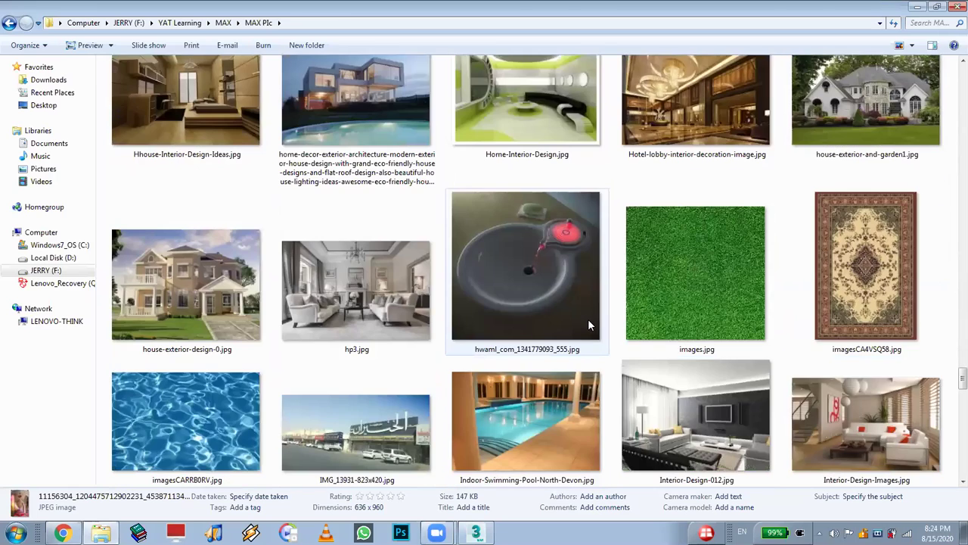
{"action": "scroll", "coordinate": [589, 323], "scroll_direction": "down", "scroll_amount": 6}
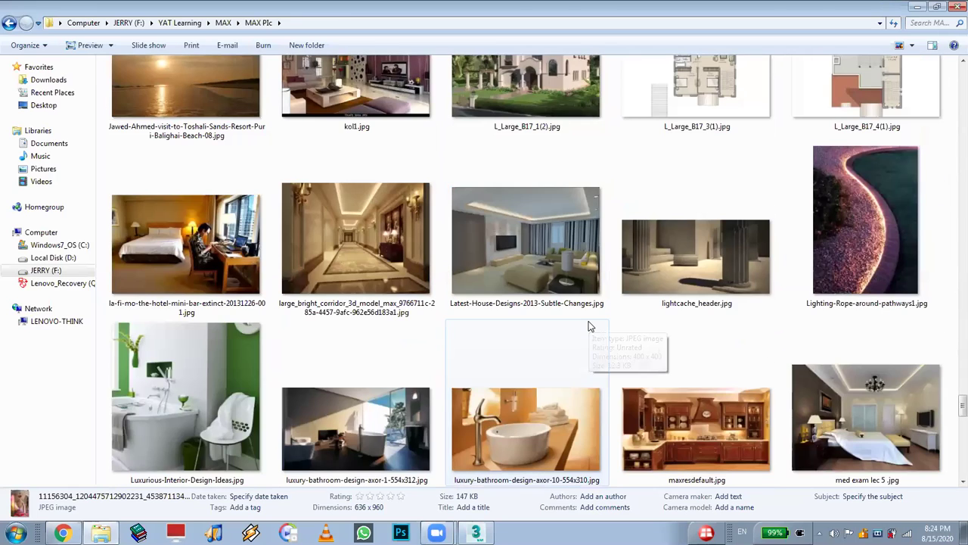
{"action": "scroll", "coordinate": [591, 326], "scroll_direction": "down", "scroll_amount": 6}
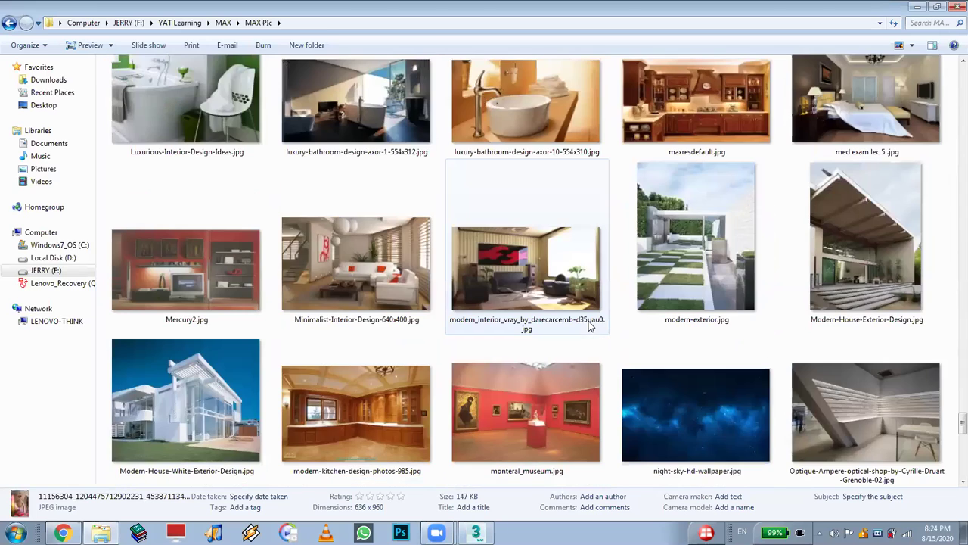
{"action": "scroll", "coordinate": [589, 325], "scroll_direction": "down", "scroll_amount": 3}
{"action": "scroll", "coordinate": [591, 326], "scroll_direction": "down", "scroll_amount": 2}
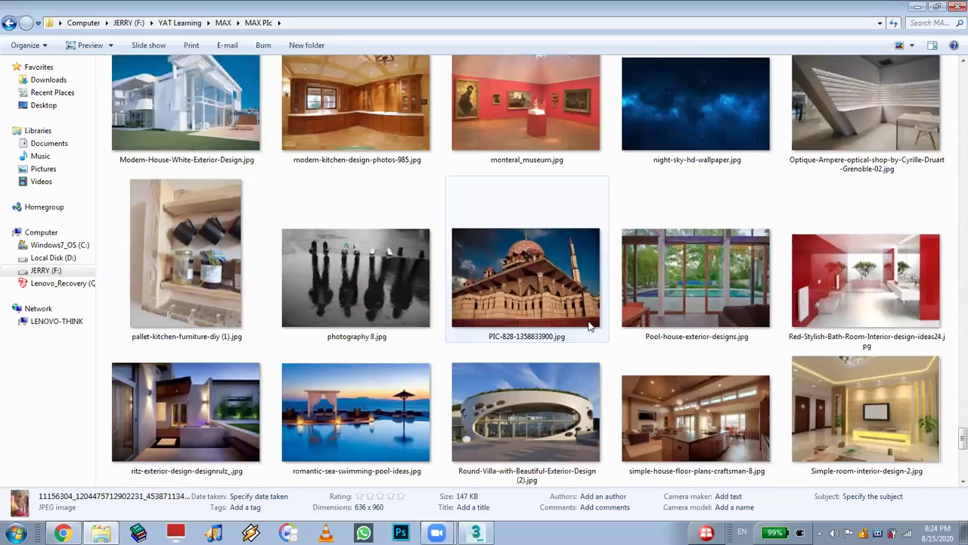
{"action": "scroll", "coordinate": [591, 326], "scroll_direction": "down", "scroll_amount": 2}
{"action": "left_click_drag", "start_coordinate": [951, 452], "coordinate": [952, 150]}
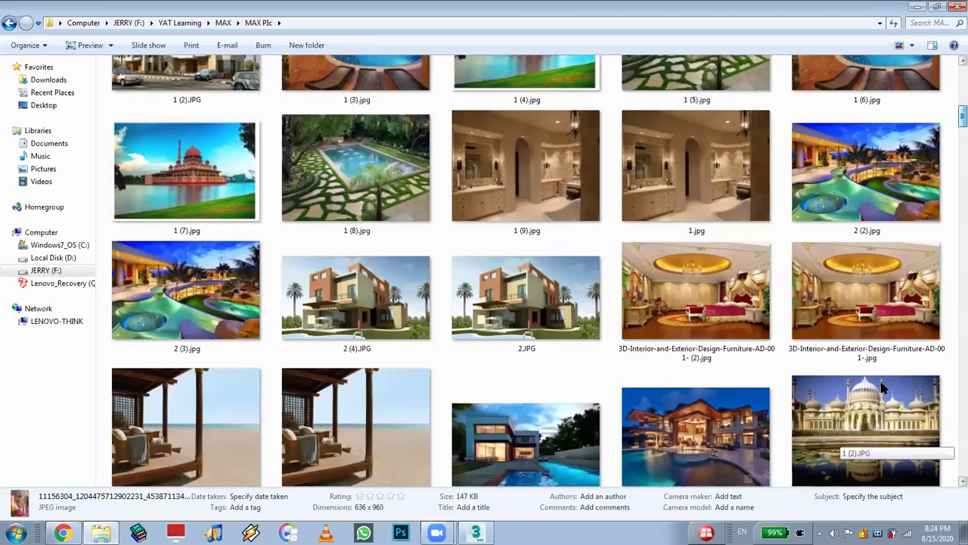
Open 8-13 (2).jpg, examine the palace's ribbed domes and perforated arches close up, and close the picture.
{"action": "double_click", "coordinate": [882, 386]}
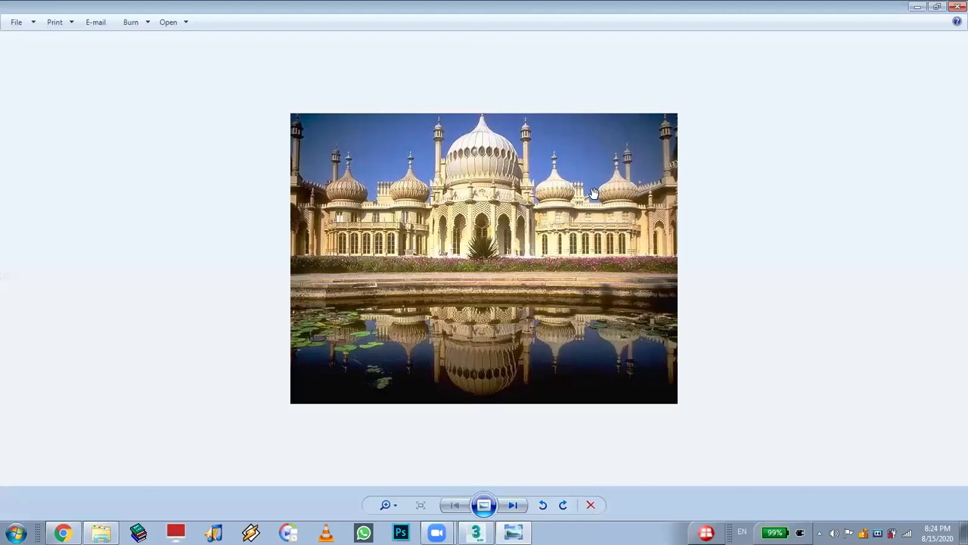
{"action": "scroll", "coordinate": [594, 193], "scroll_direction": "up", "scroll_amount": 2}
{"action": "scroll", "coordinate": [597, 219], "scroll_direction": "up", "scroll_amount": 1}
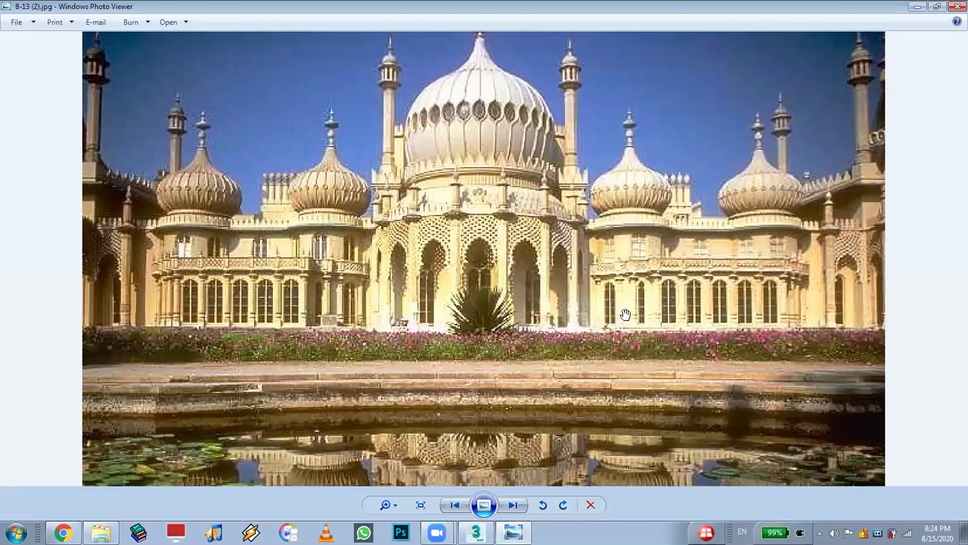
{"action": "scroll", "coordinate": [626, 313], "scroll_direction": "up", "scroll_amount": 1}
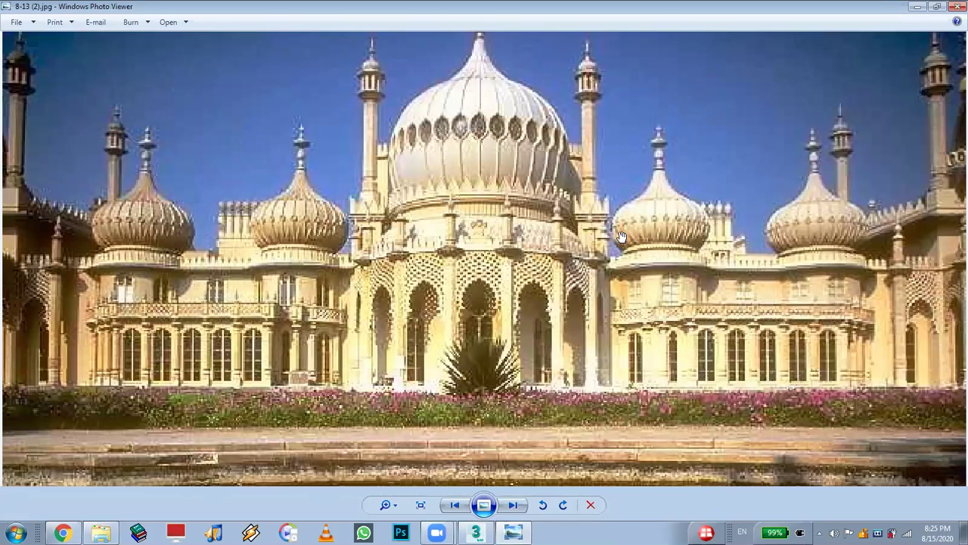
{"action": "scroll", "coordinate": [620, 237], "scroll_direction": "up", "scroll_amount": 1}
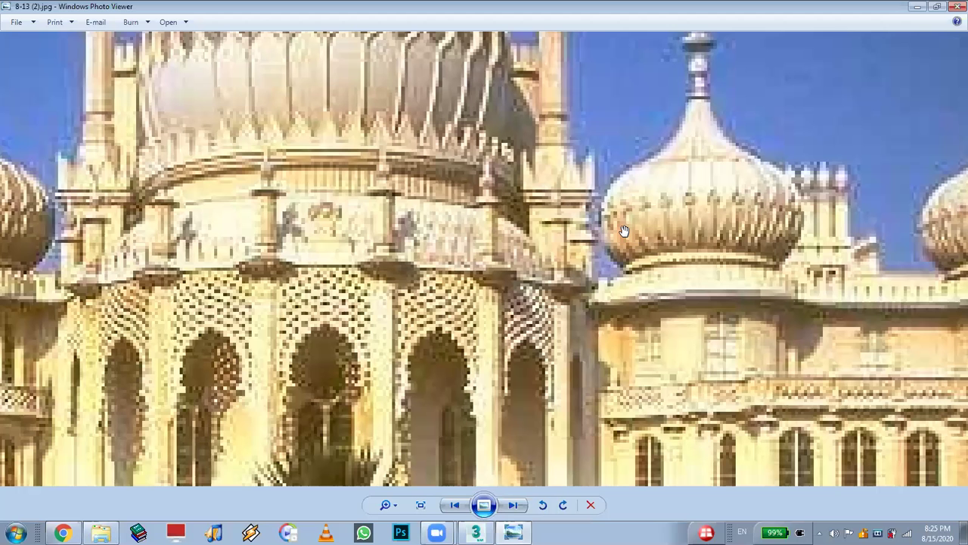
{"action": "scroll", "coordinate": [623, 231], "scroll_direction": "up", "scroll_amount": 1}
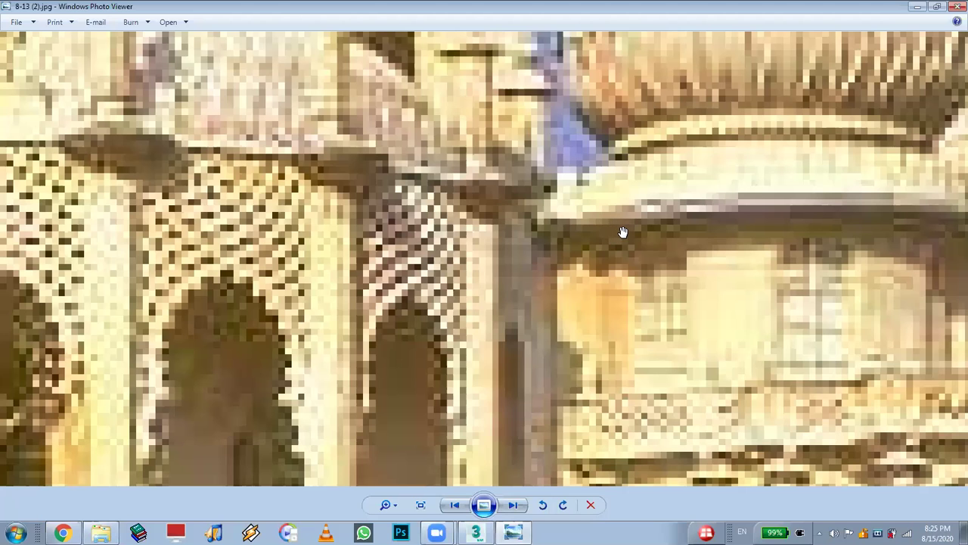
{"action": "scroll", "coordinate": [623, 208], "scroll_direction": "down", "scroll_amount": 10}
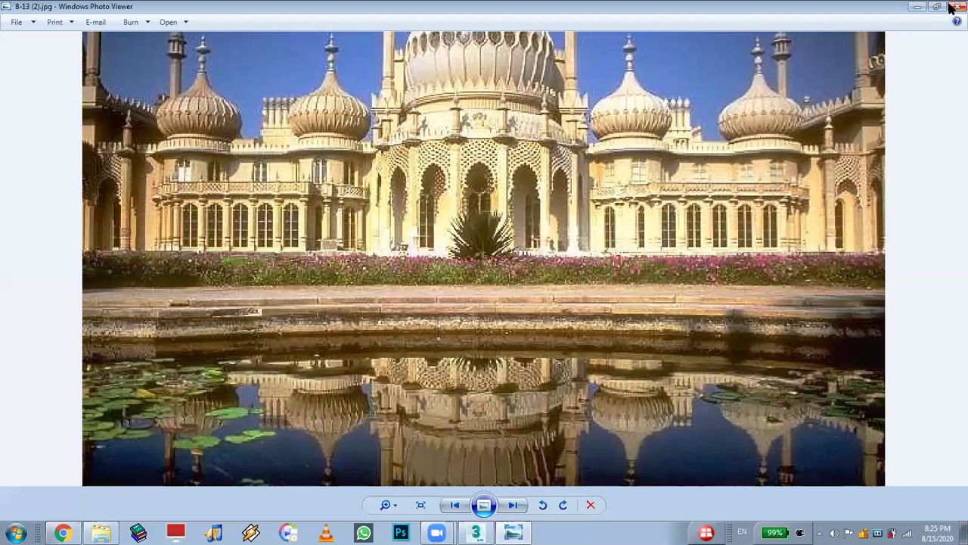
{"action": "left_click", "coordinate": [958, 6]}
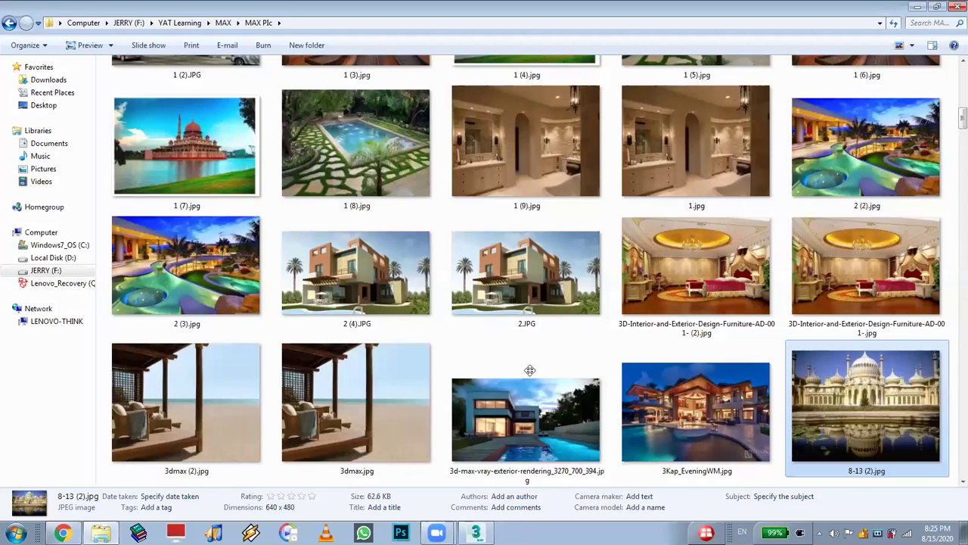
Switch back to 3ds Max and examine the folds of the wavy surface close up in the Perspective view.
{"action": "key", "text": "alt+Tab"}
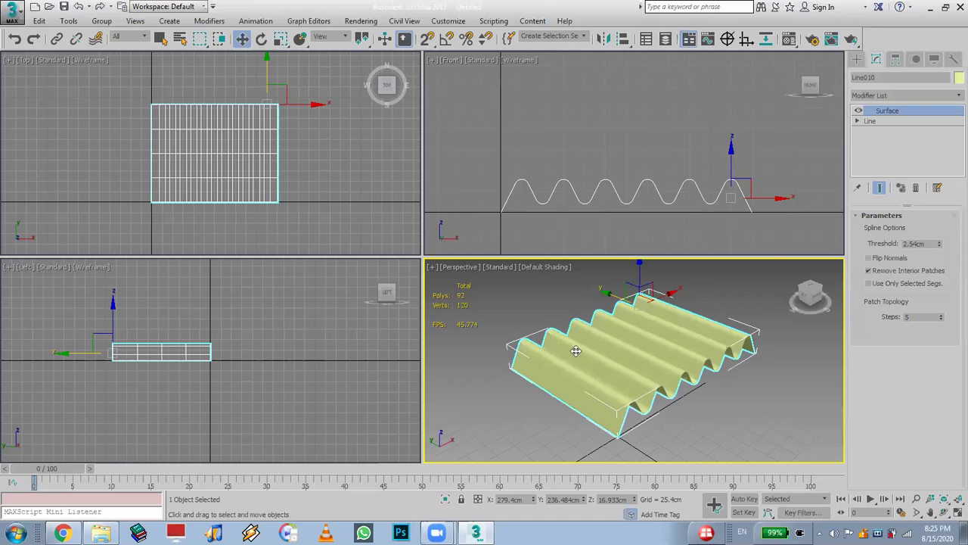
{"action": "left_click_drag", "start_coordinate": [632, 338], "coordinate": [634, 333]}
{"action": "scroll", "coordinate": [675, 347], "scroll_direction": "up", "scroll_amount": 5}
{"action": "scroll", "coordinate": [676, 347], "scroll_direction": "down", "scroll_amount": 5}
{"action": "scroll", "coordinate": [677, 348], "scroll_direction": "up", "scroll_amount": 5}
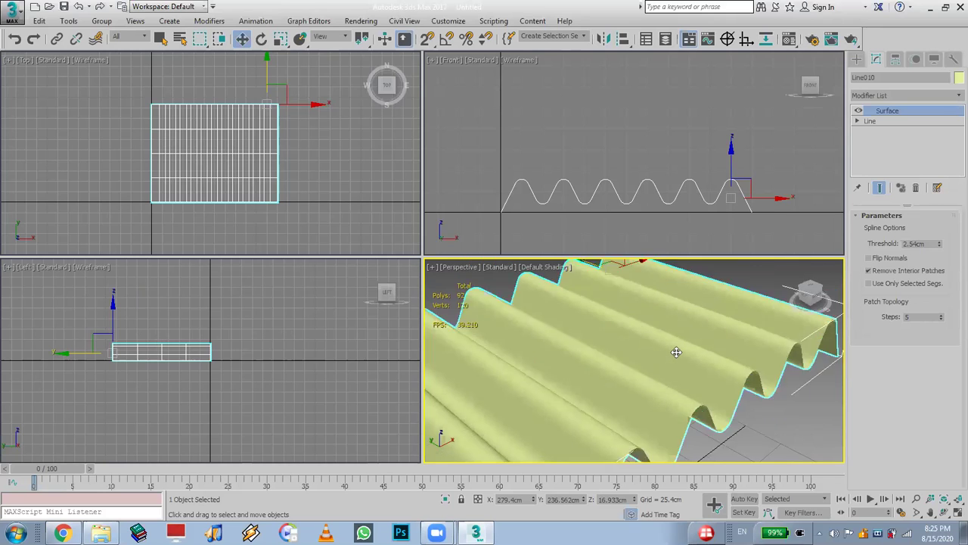
{"action": "left_click", "coordinate": [522, 243]}
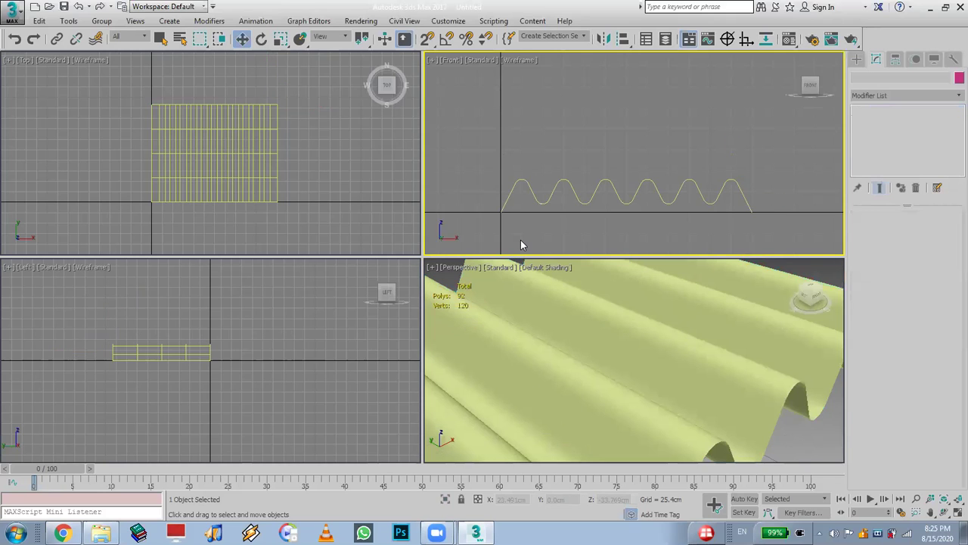
{"action": "left_click", "coordinate": [501, 207]}
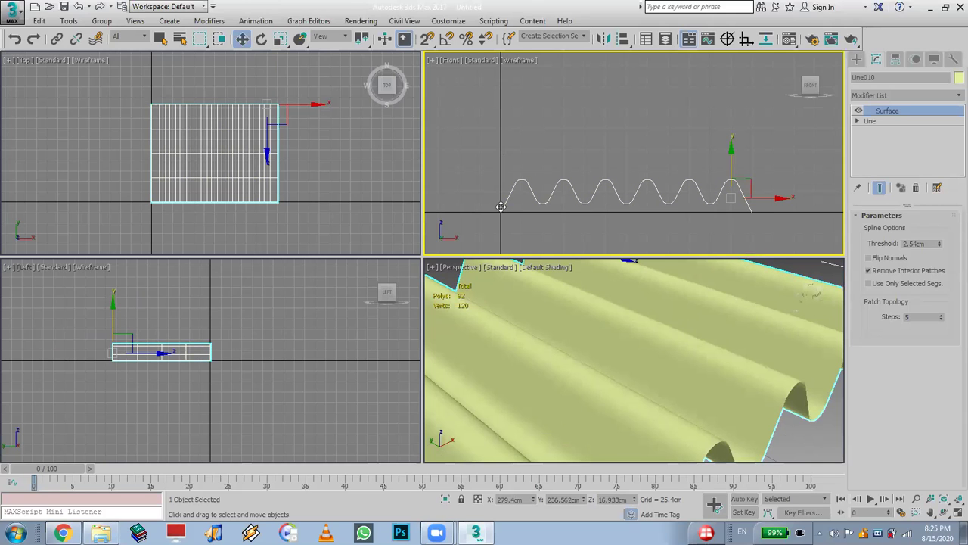
Reset the scene to a new empty one, discarding the wavy surface model.
{"action": "left_click", "coordinate": [12, 11]}
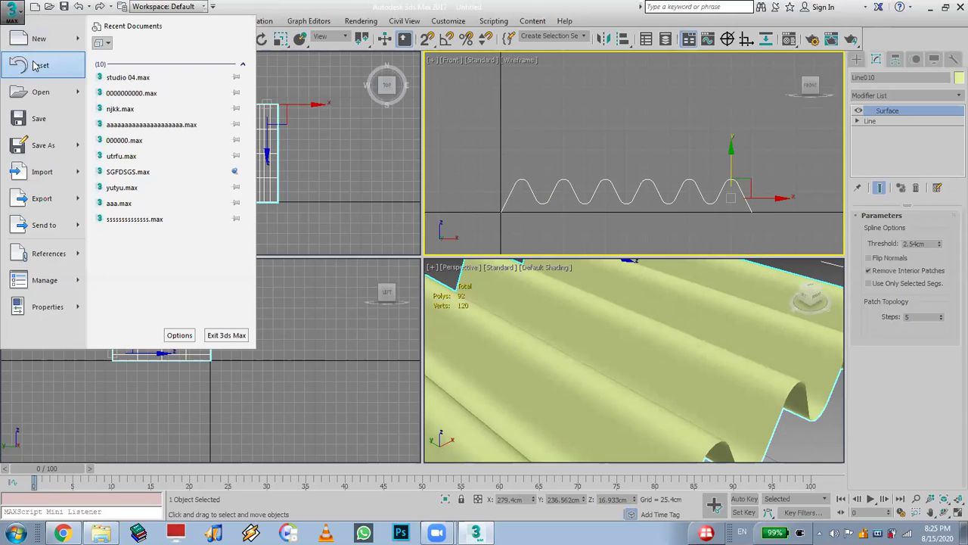
{"action": "left_click", "coordinate": [36, 66]}
{"action": "left_click", "coordinate": [467, 283]}
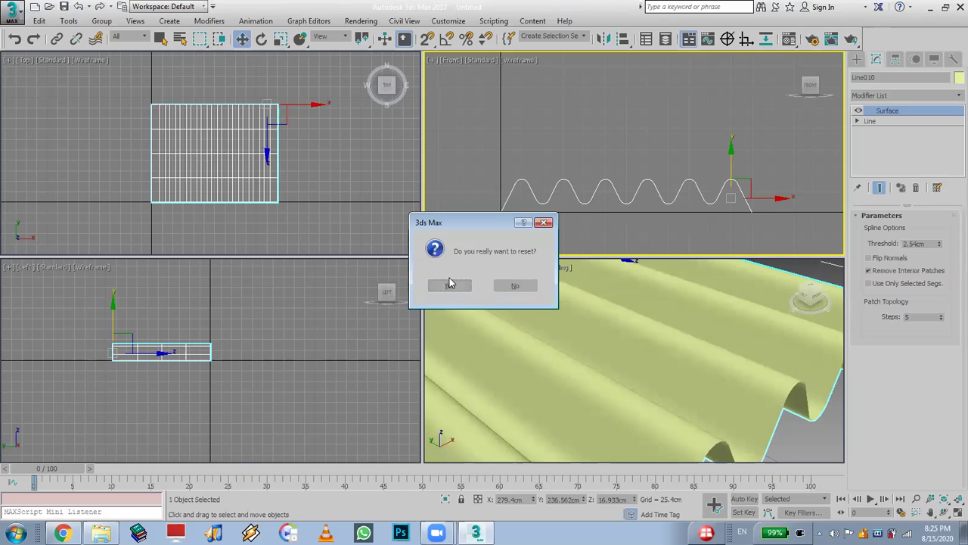
{"action": "left_click", "coordinate": [450, 284]}
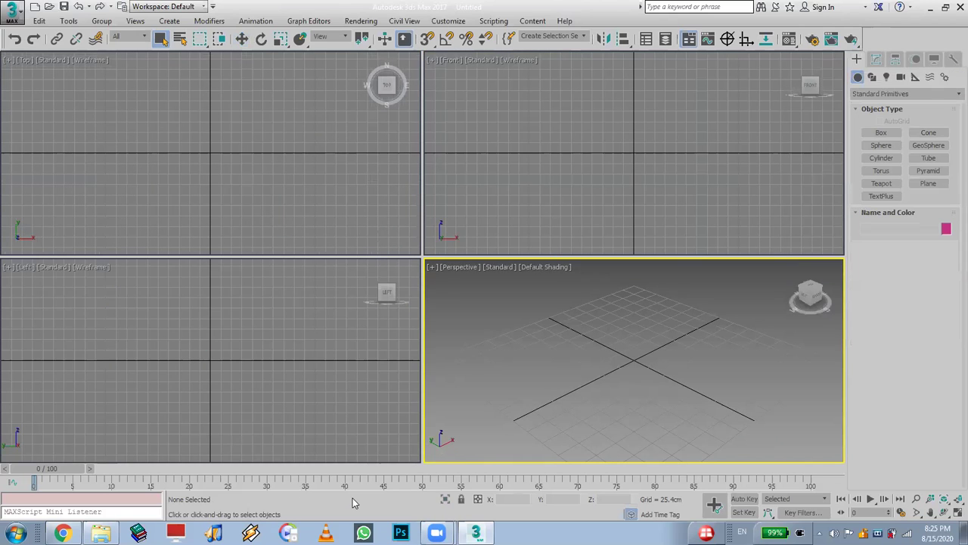
Switch to the MAX PIc folder in Windows Explorer and look through its pictures for the next modelling reference.
{"action": "key", "text": "alt+Tab"}
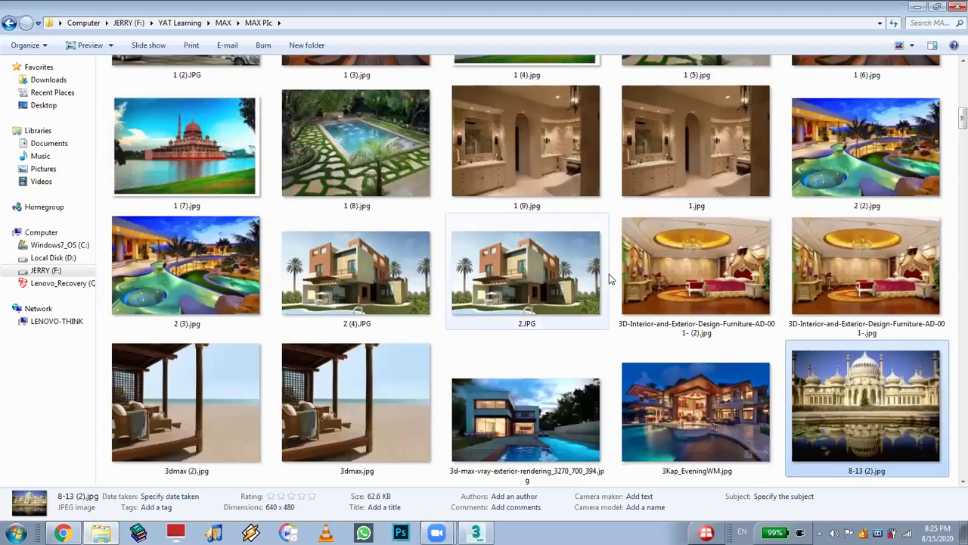
{"action": "scroll", "coordinate": [611, 278], "scroll_direction": "down", "scroll_amount": 3}
{"action": "scroll", "coordinate": [613, 280], "scroll_direction": "down", "scroll_amount": 3}
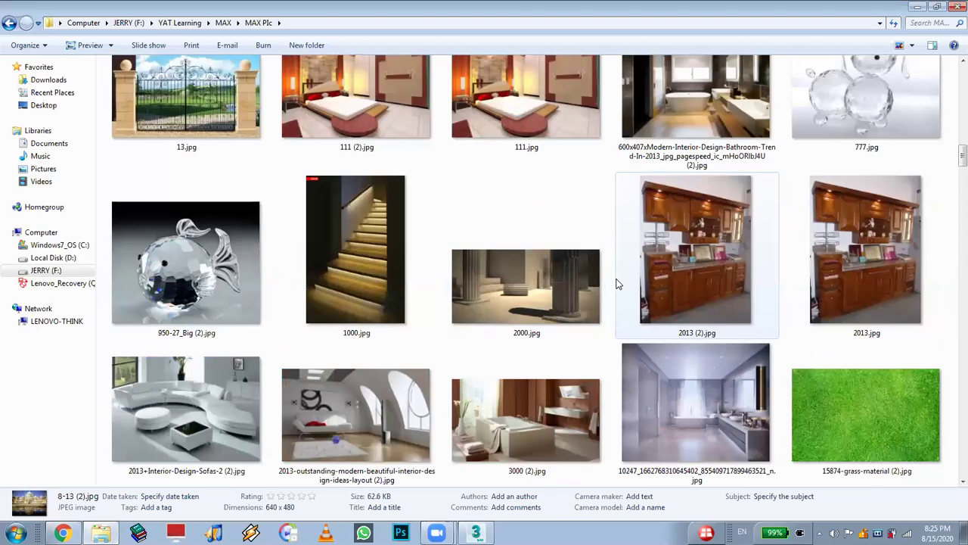
{"action": "scroll", "coordinate": [617, 284], "scroll_direction": "down", "scroll_amount": 3}
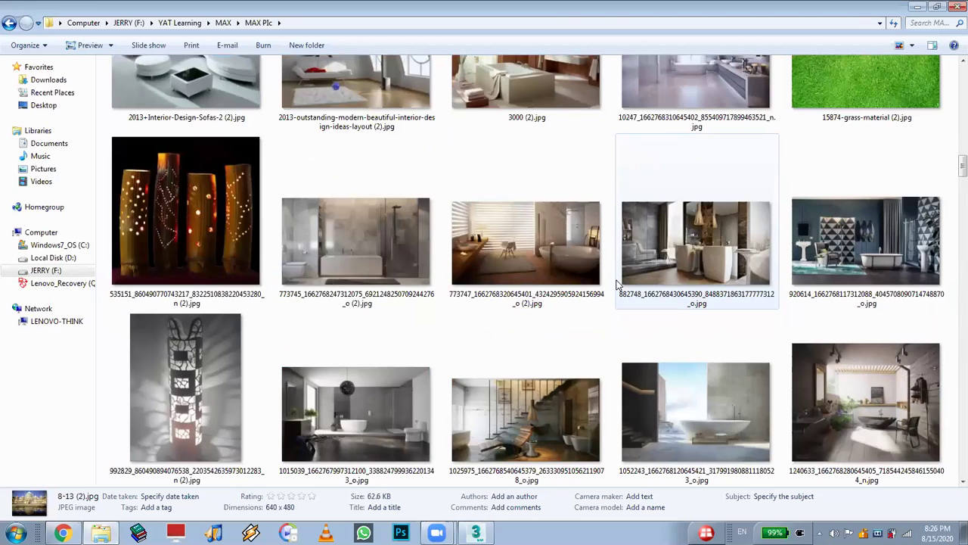
{"action": "scroll", "coordinate": [616, 284], "scroll_direction": "down", "scroll_amount": 2}
{"action": "scroll", "coordinate": [616, 286], "scroll_direction": "down", "scroll_amount": 2}
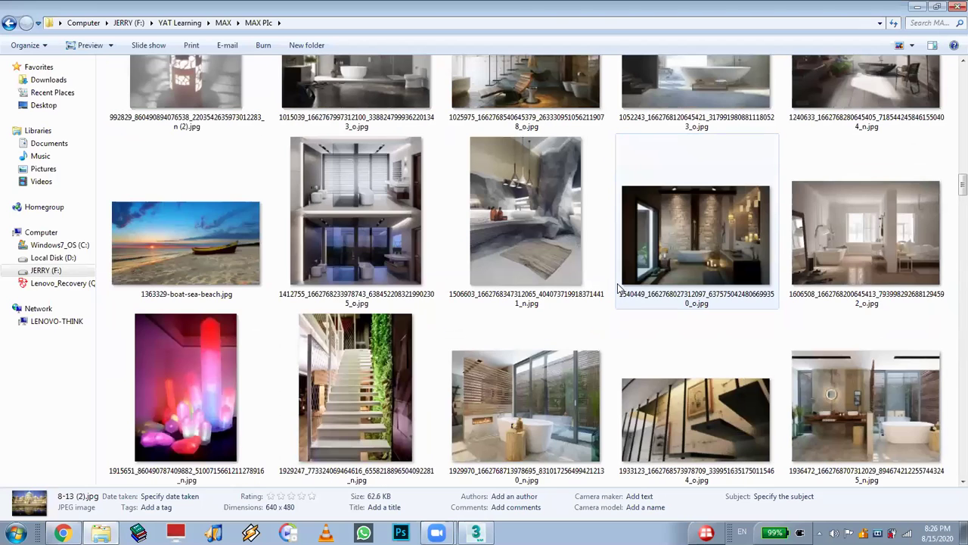
{"action": "scroll", "coordinate": [618, 287], "scroll_direction": "down", "scroll_amount": 2}
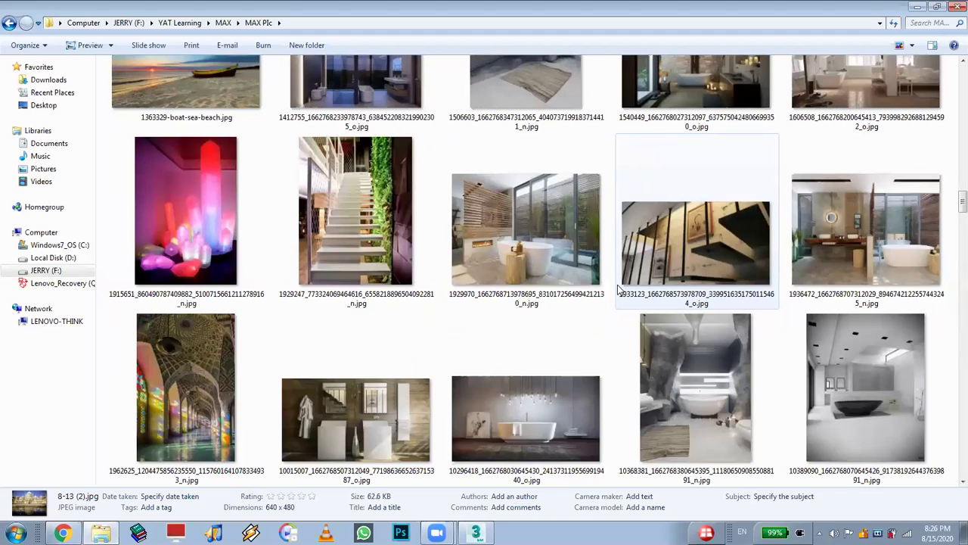
{"action": "scroll", "coordinate": [617, 288], "scroll_direction": "down", "scroll_amount": 6}
{"action": "scroll", "coordinate": [617, 288], "scroll_direction": "down", "scroll_amount": 2}
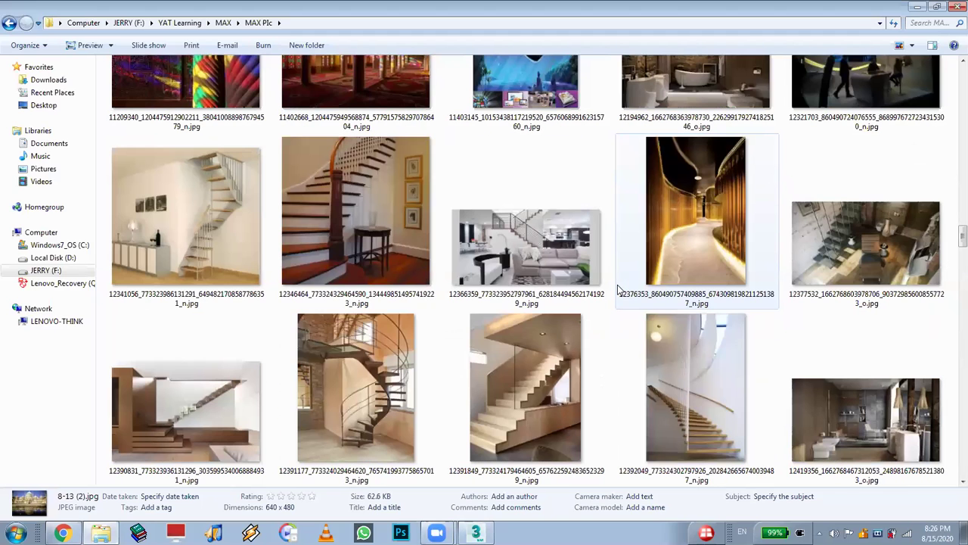
{"action": "scroll", "coordinate": [618, 288], "scroll_direction": "down", "scroll_amount": 5}
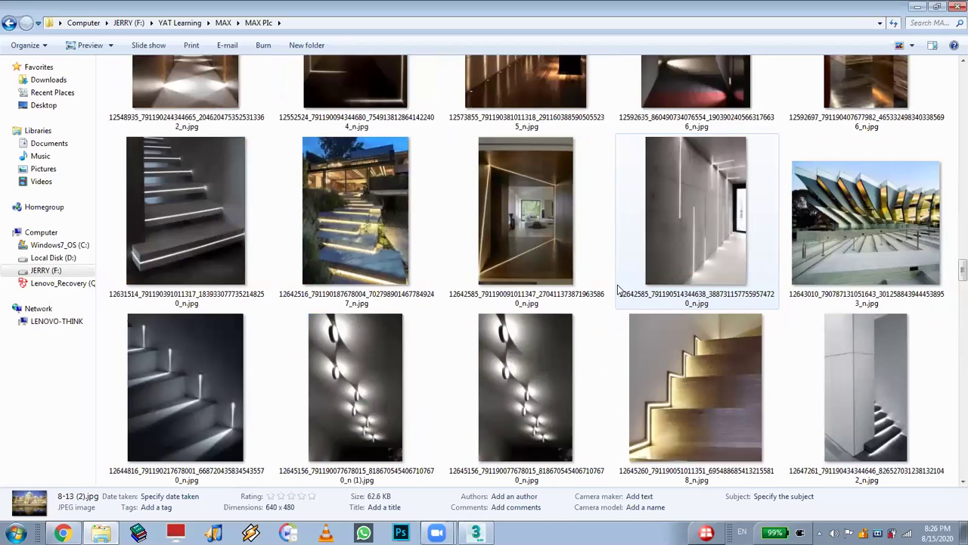
{"action": "scroll", "coordinate": [617, 287], "scroll_direction": "down", "scroll_amount": 10}
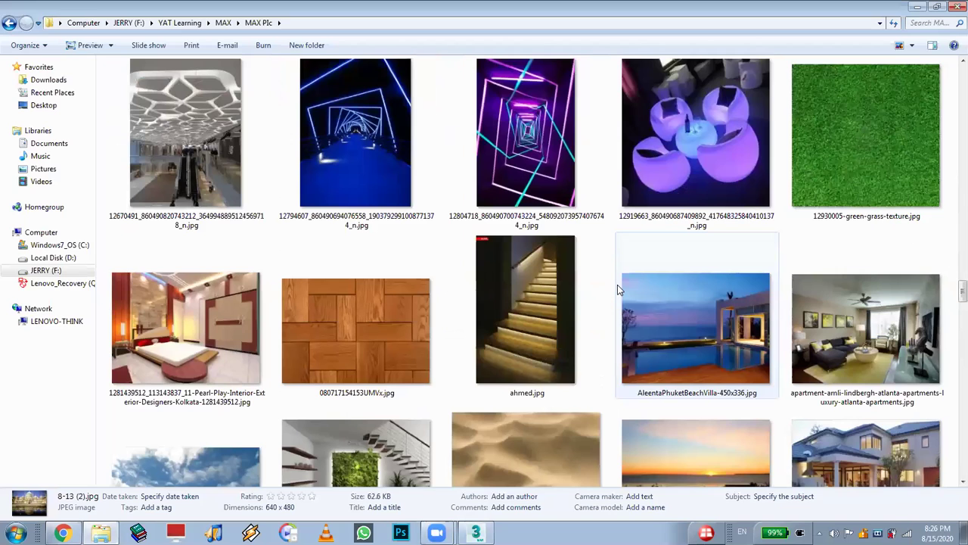
{"action": "scroll", "coordinate": [617, 288], "scroll_direction": "up", "scroll_amount": 15}
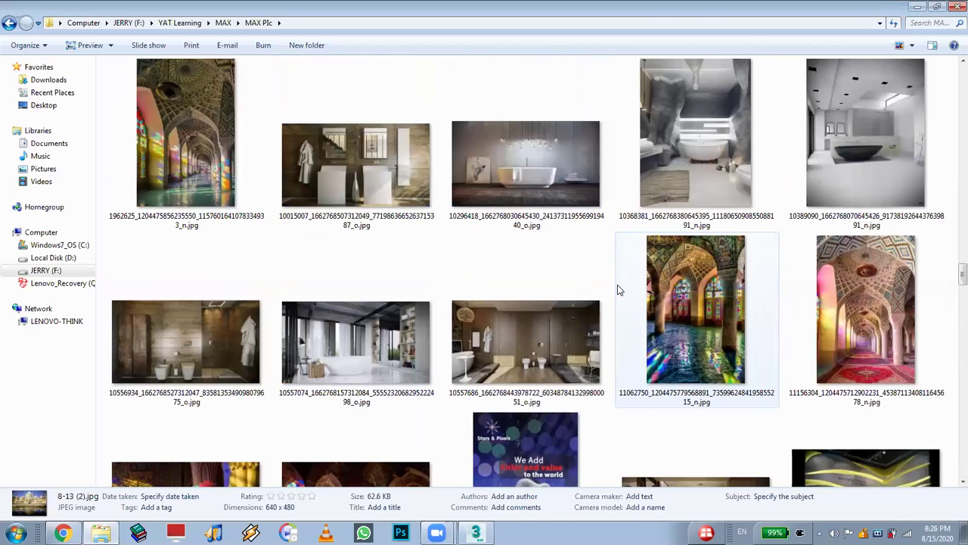
{"action": "scroll", "coordinate": [617, 285], "scroll_direction": "up", "scroll_amount": 10}
{"action": "scroll", "coordinate": [618, 286], "scroll_direction": "down", "scroll_amount": 3}
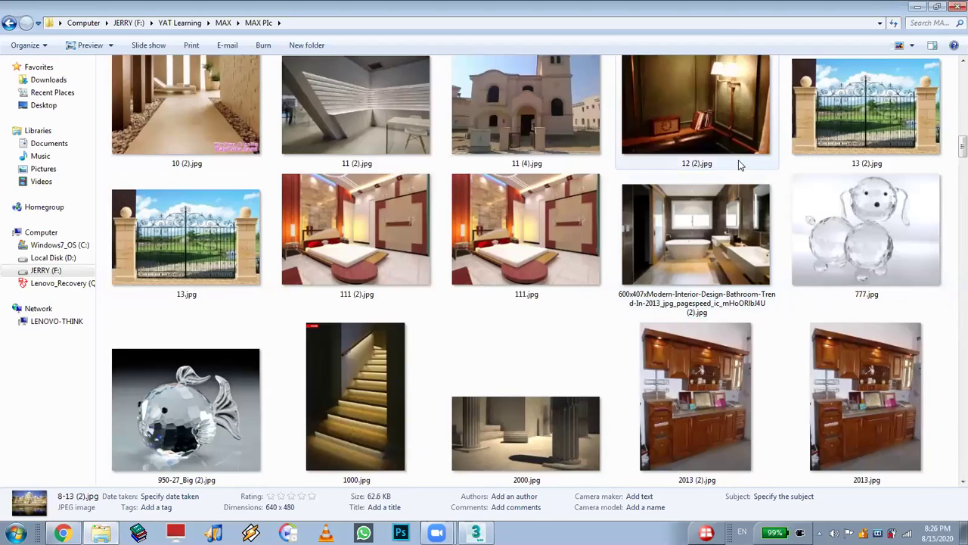
{"action": "scroll", "coordinate": [753, 224], "scroll_direction": "down", "scroll_amount": 2}
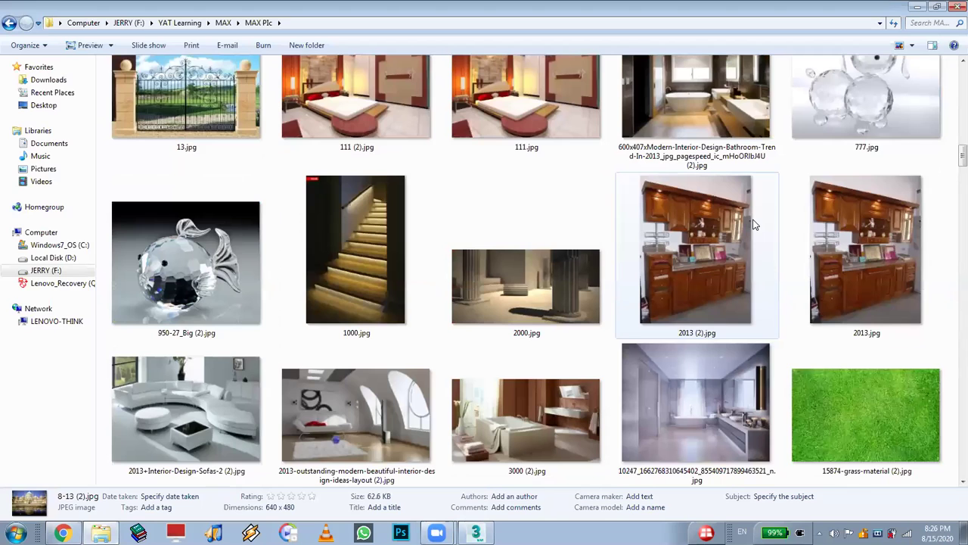
{"action": "scroll", "coordinate": [754, 223], "scroll_direction": "up", "scroll_amount": 4}
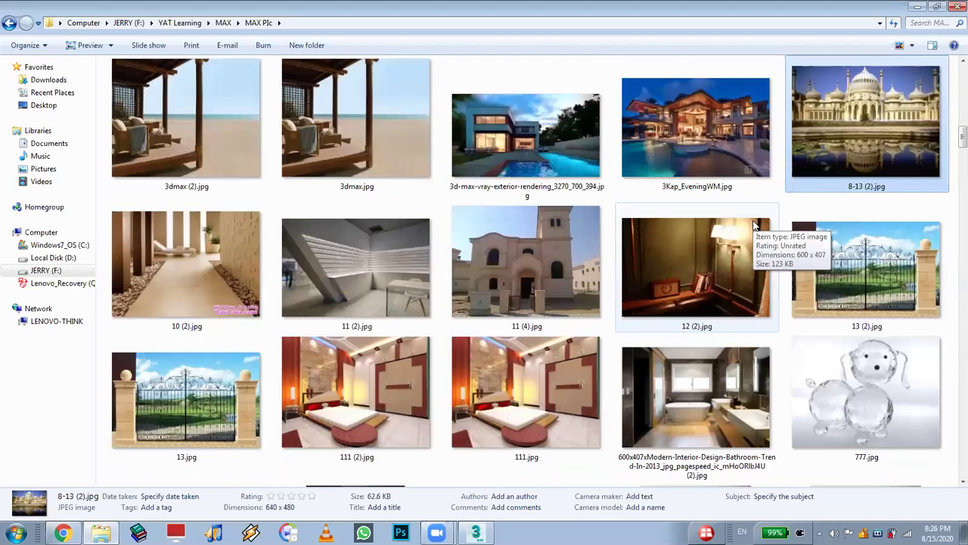
Open the indoor pool picture 1 (6).jpg from the MAX PIc folder and zoom in on its stone columns and loungers.
{"action": "scroll", "coordinate": [753, 224], "scroll_direction": "up", "scroll_amount": 3}
{"action": "scroll", "coordinate": [753, 224], "scroll_direction": "up", "scroll_amount": 3}
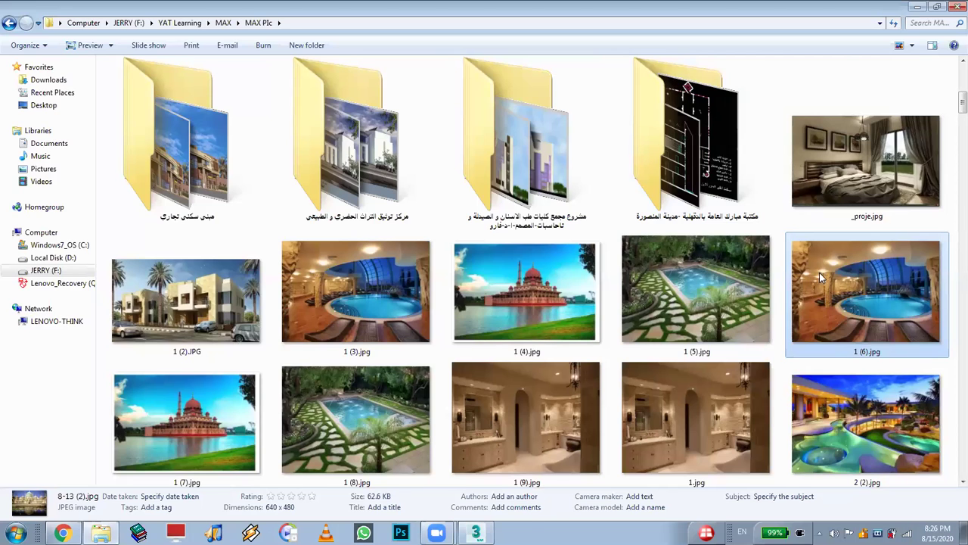
{"action": "scroll", "coordinate": [539, 344], "scroll_direction": "down", "scroll_amount": 3}
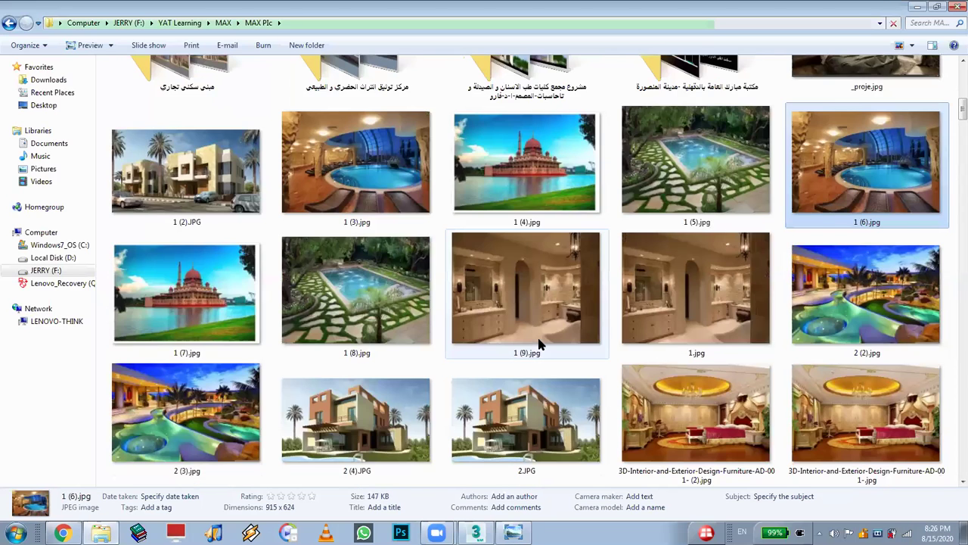
{"action": "scroll", "coordinate": [540, 345], "scroll_direction": "up", "scroll_amount": 6}
{"action": "double_click", "coordinate": [856, 413]}
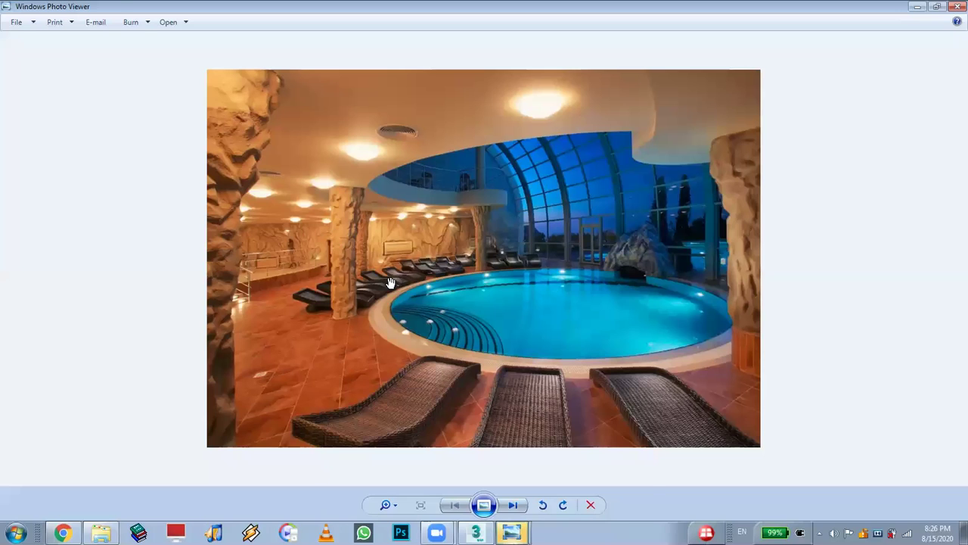
{"action": "scroll", "coordinate": [391, 282], "scroll_direction": "up", "scroll_amount": 3}
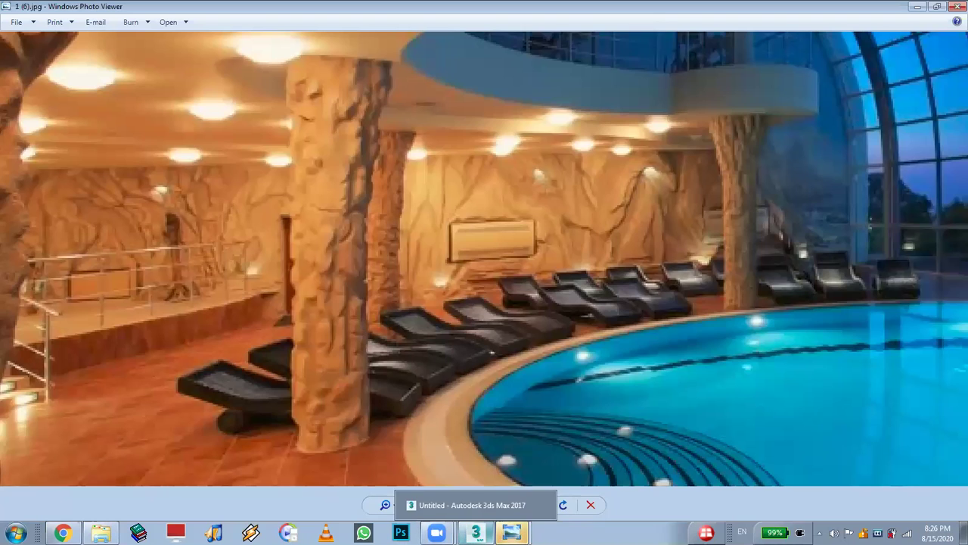
{"action": "mouse_move", "coordinate": [511, 533]}
{"action": "left_click", "coordinate": [512, 485]}
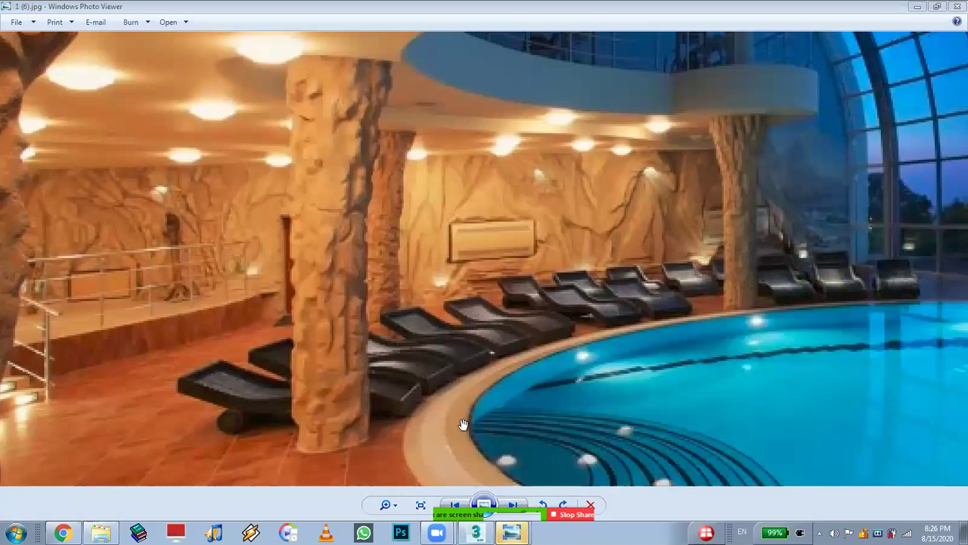
Return to the MAX PIc folder, view the red mosque picture 1 (4).jpg, and close it.
{"action": "left_click", "coordinate": [100, 532]}
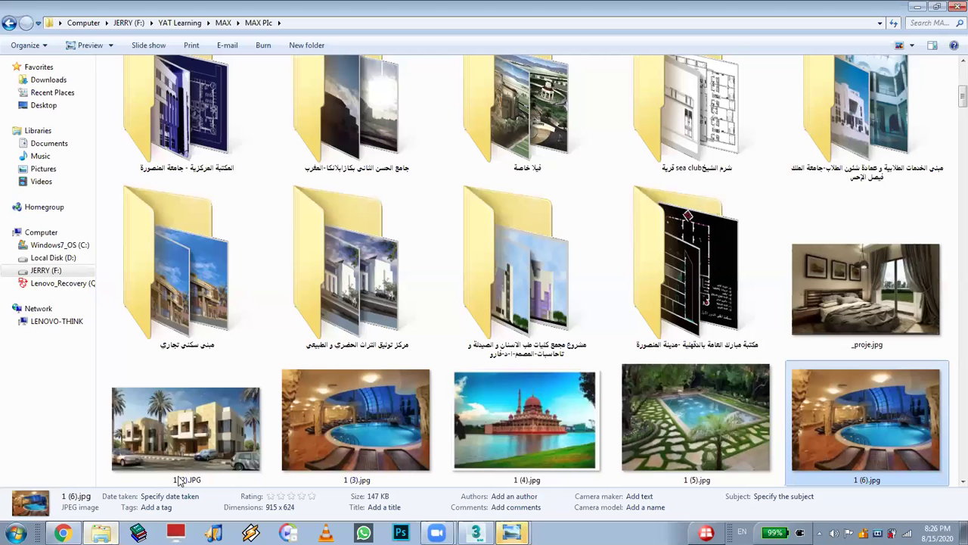
{"action": "double_click", "coordinate": [549, 384]}
{"action": "left_click", "coordinate": [957, 6]}
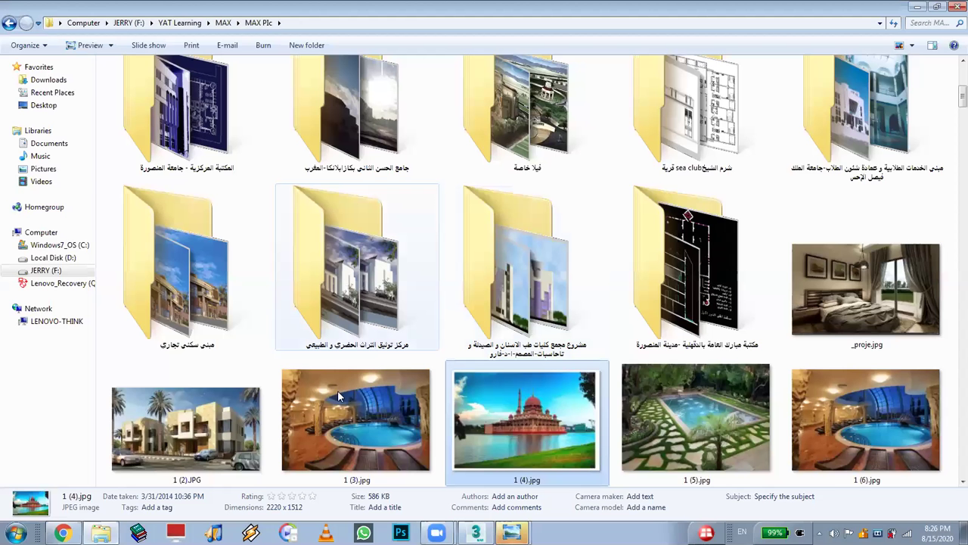
Look through the folder's reference pictures, from the numbered images past the staircases and lit corridors to the modern house exteriors.
{"action": "scroll", "coordinate": [342, 393], "scroll_direction": "down", "scroll_amount": 5}
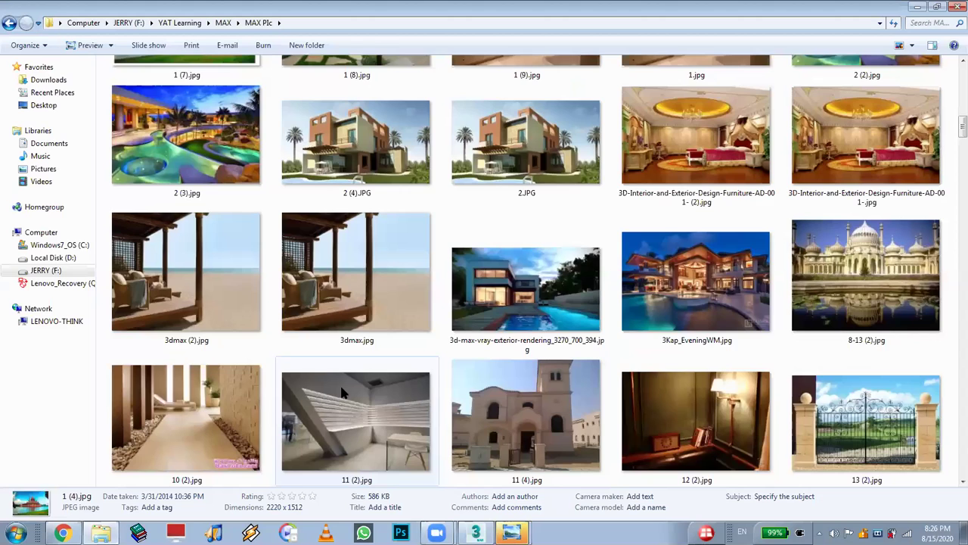
{"action": "scroll", "coordinate": [341, 391], "scroll_direction": "down", "scroll_amount": 2}
{"action": "scroll", "coordinate": [342, 391], "scroll_direction": "down", "scroll_amount": 5}
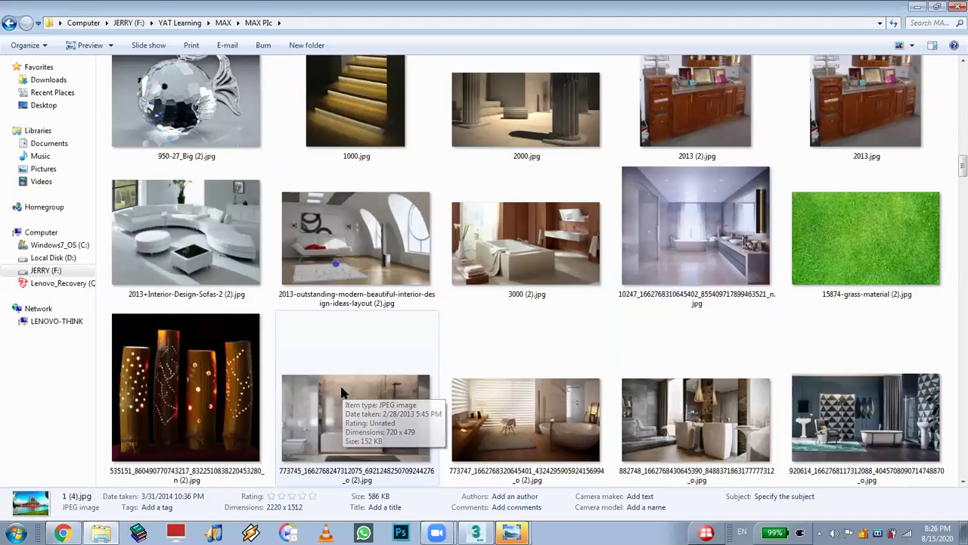
{"action": "scroll", "coordinate": [342, 392], "scroll_direction": "down", "scroll_amount": 2}
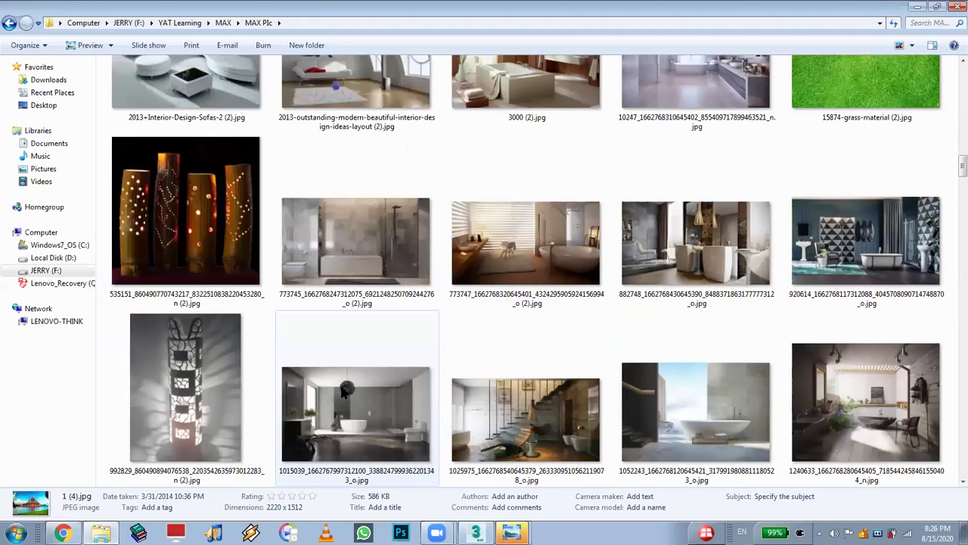
{"action": "scroll", "coordinate": [342, 390], "scroll_direction": "down", "scroll_amount": 5}
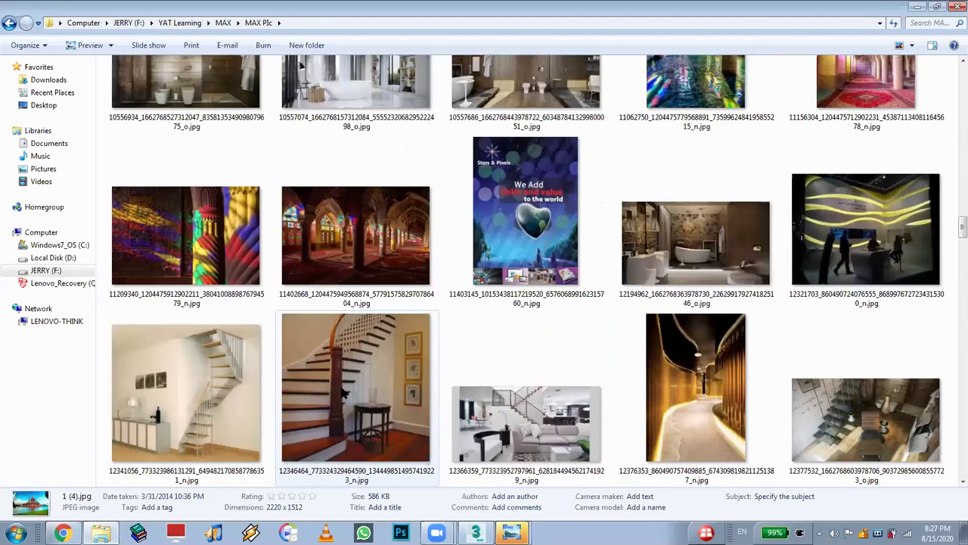
{"action": "scroll", "coordinate": [343, 392], "scroll_direction": "down", "scroll_amount": 3}
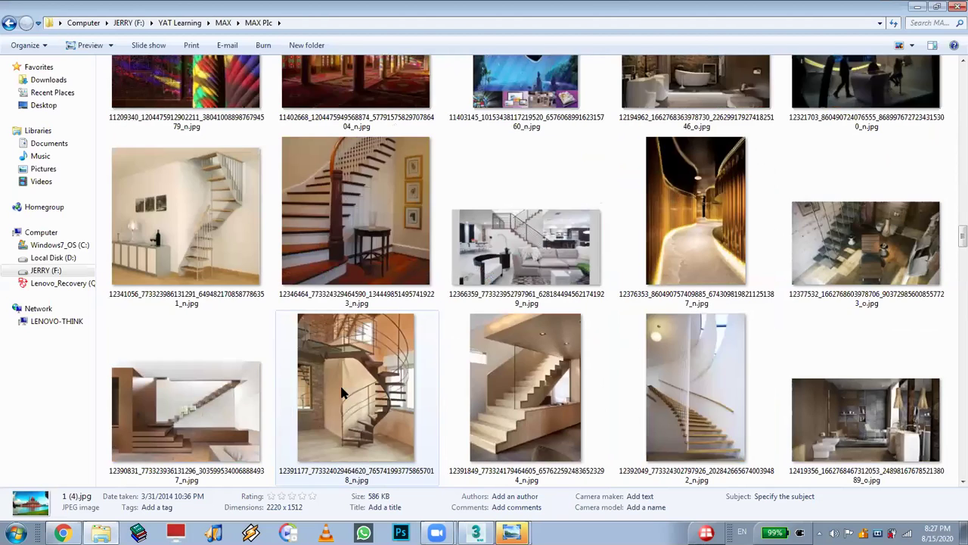
{"action": "scroll", "coordinate": [341, 391], "scroll_direction": "down", "scroll_amount": 5}
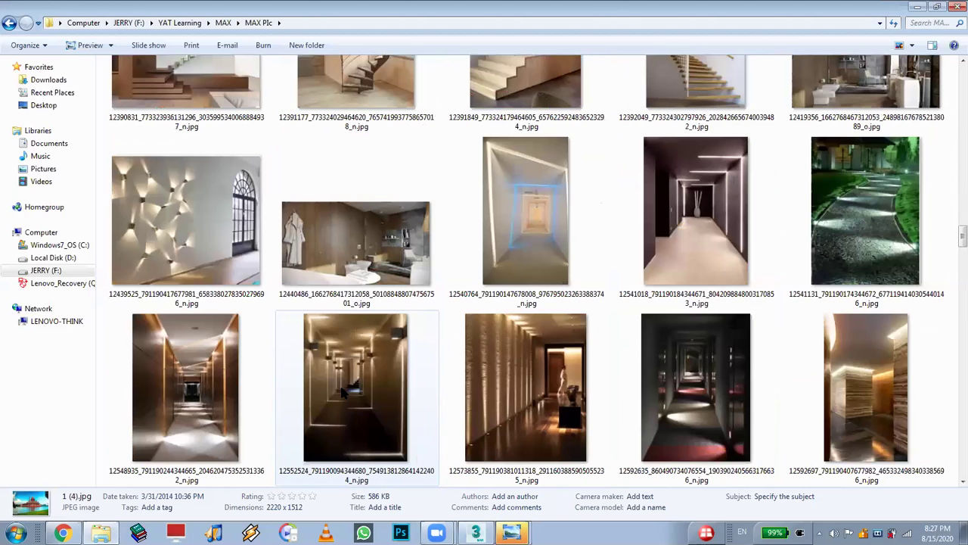
{"action": "scroll", "coordinate": [343, 392], "scroll_direction": "down", "scroll_amount": 5}
{"action": "scroll", "coordinate": [343, 392], "scroll_direction": "down", "scroll_amount": 5}
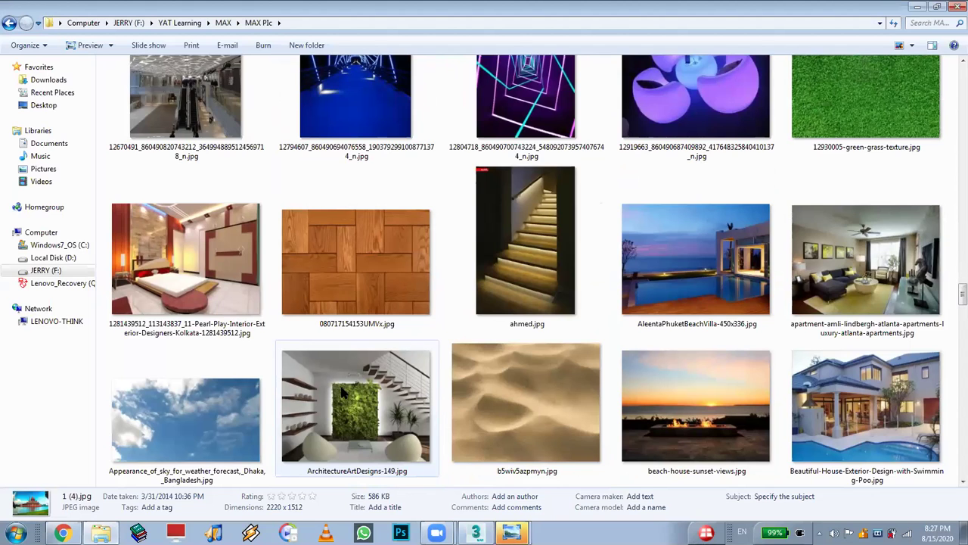
{"action": "scroll", "coordinate": [343, 392], "scroll_direction": "down", "scroll_amount": 5}
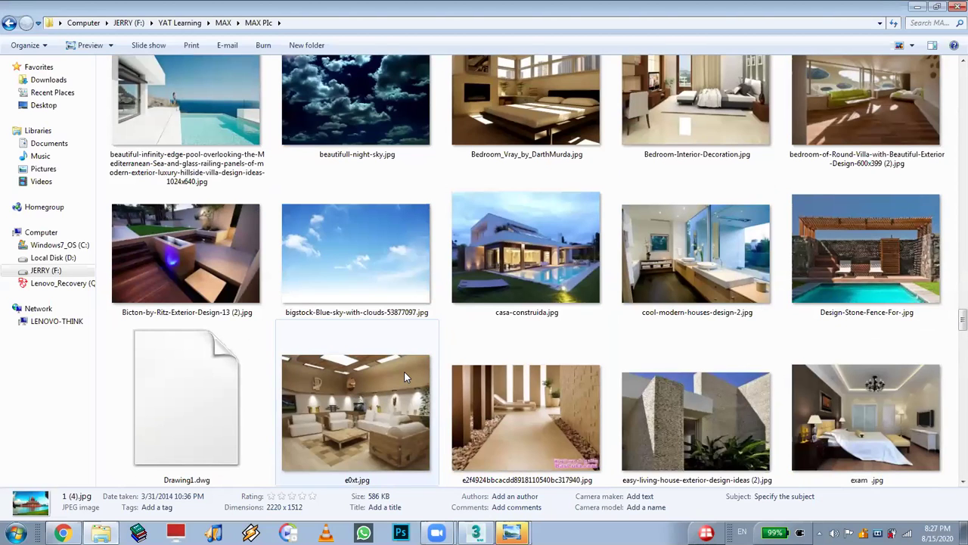
{"action": "scroll", "coordinate": [404, 372], "scroll_direction": "down", "scroll_amount": 5}
{"action": "scroll", "coordinate": [404, 376], "scroll_direction": "down", "scroll_amount": 1}
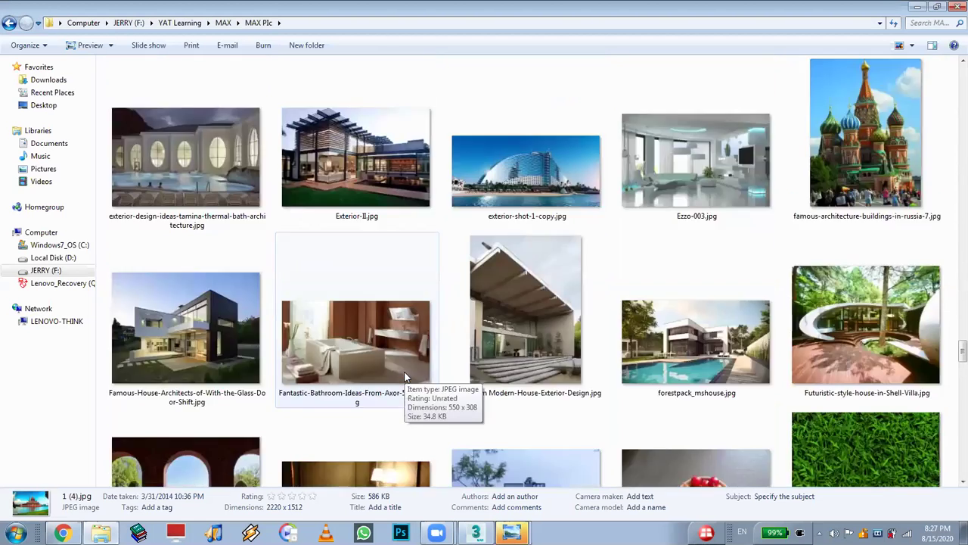
{"action": "scroll", "coordinate": [404, 376], "scroll_direction": "down", "scroll_amount": 1}
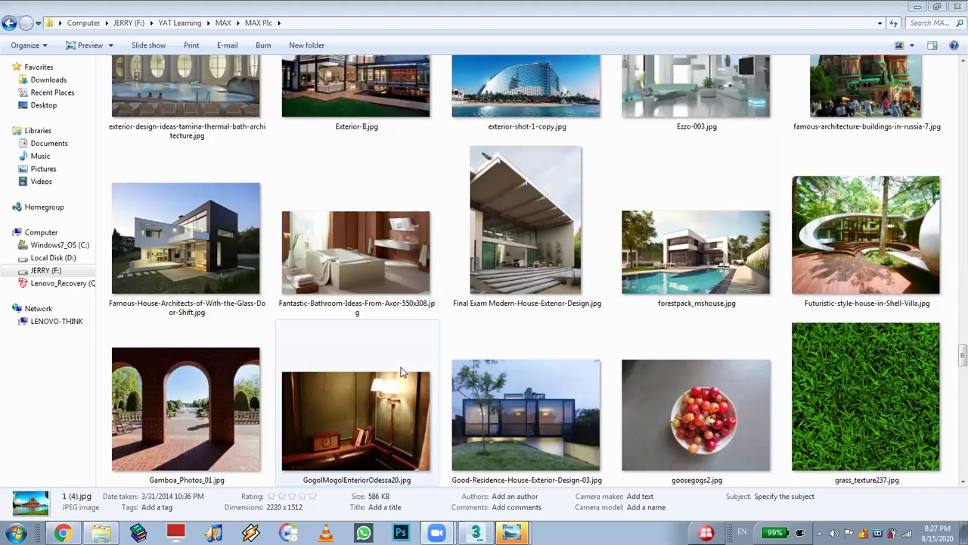
Look back through the lighting and staircase pictures to the folder's beginning, and on through the interiors to its last files.
{"action": "scroll", "coordinate": [404, 365], "scroll_direction": "up", "scroll_amount": 5}
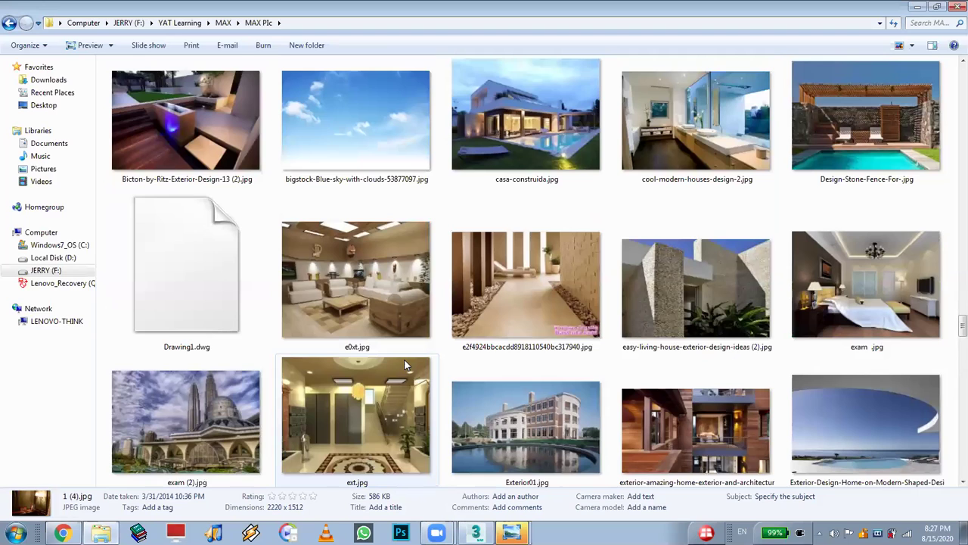
{"action": "scroll", "coordinate": [404, 362], "scroll_direction": "up", "scroll_amount": 3}
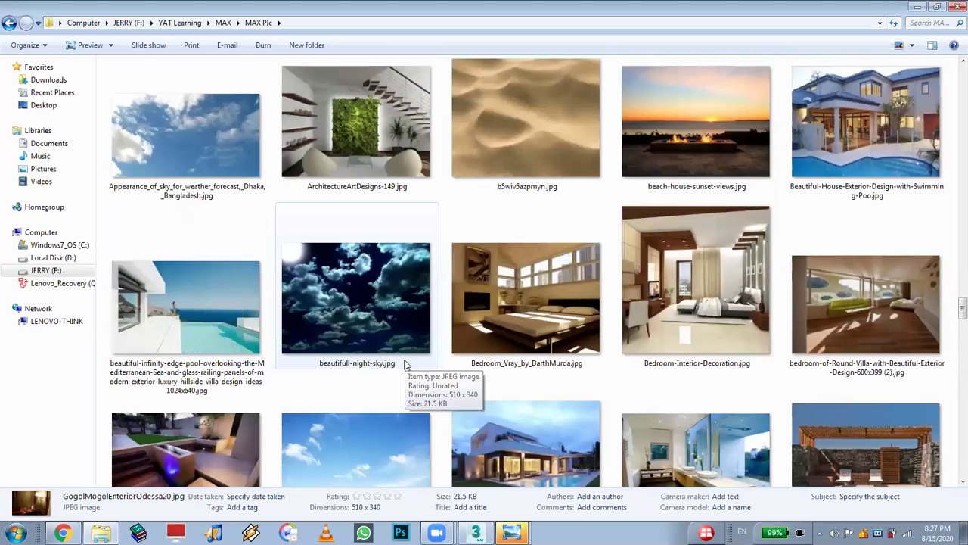
{"action": "scroll", "coordinate": [404, 366], "scroll_direction": "up", "scroll_amount": 3}
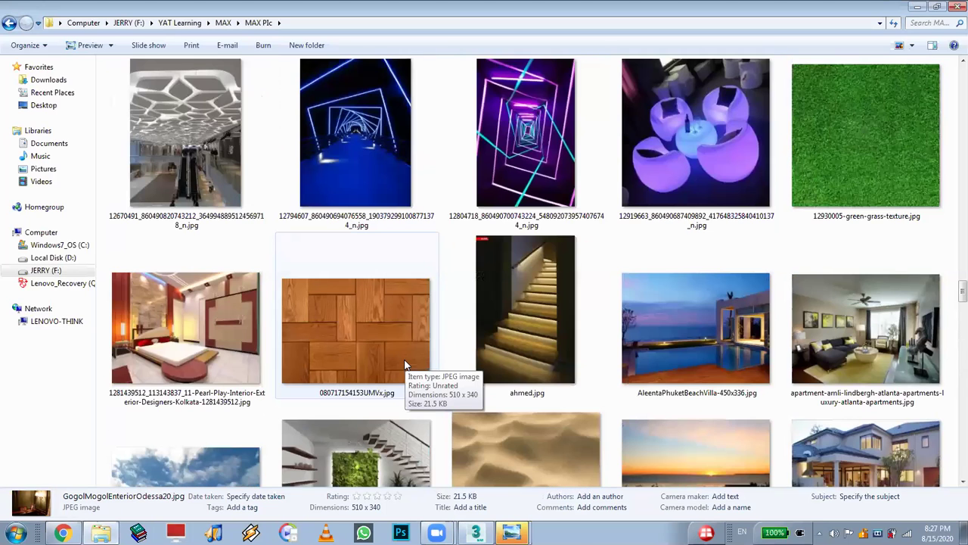
{"action": "scroll", "coordinate": [403, 365], "scroll_direction": "up", "scroll_amount": 3}
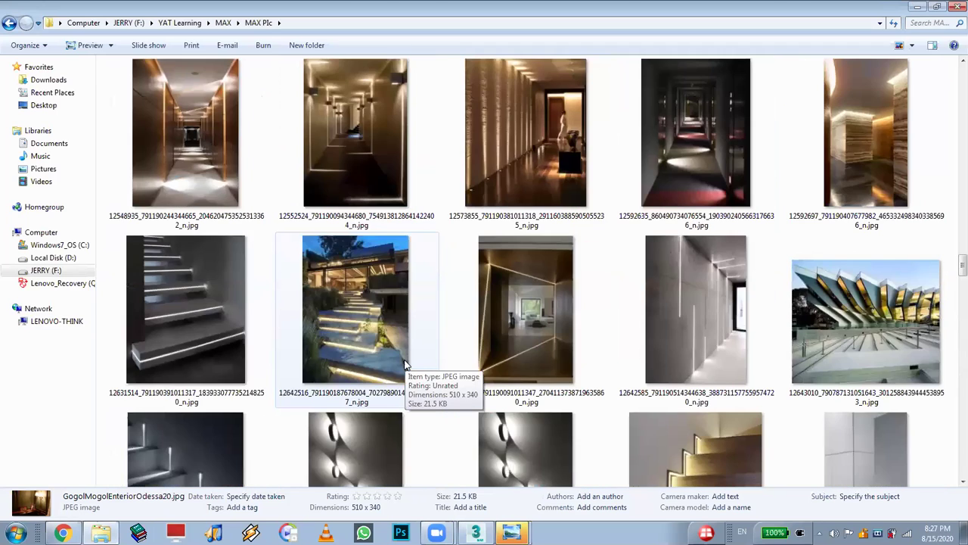
{"action": "scroll", "coordinate": [404, 366], "scroll_direction": "up", "scroll_amount": 3}
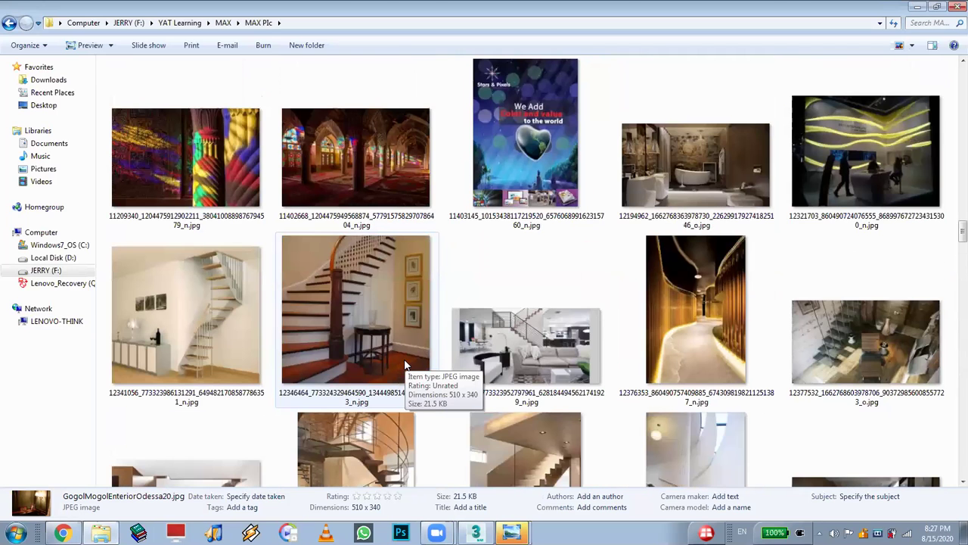
{"action": "scroll", "coordinate": [404, 366], "scroll_direction": "up", "scroll_amount": 3}
{"action": "scroll", "coordinate": [406, 365], "scroll_direction": "up", "scroll_amount": 10}
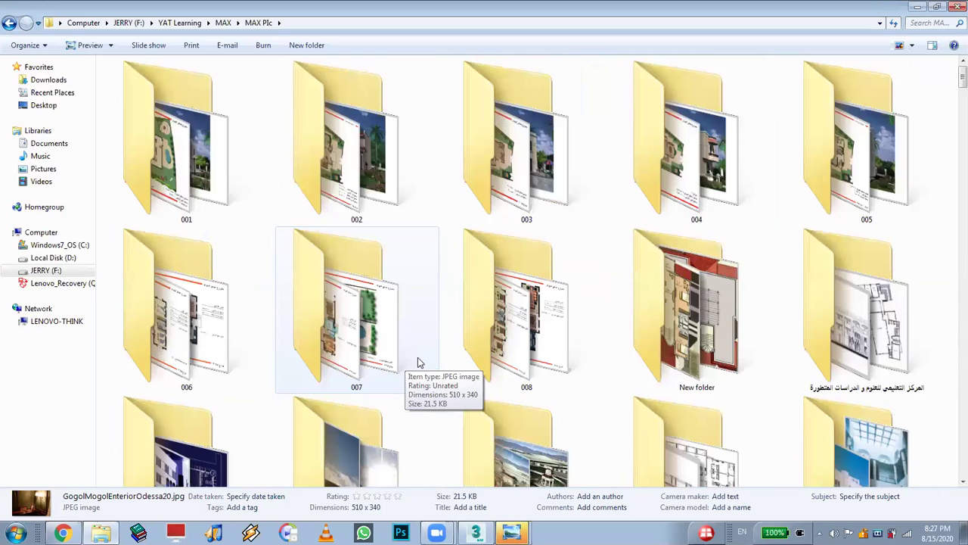
{"action": "scroll", "coordinate": [413, 371], "scroll_direction": "down", "scroll_amount": 5}
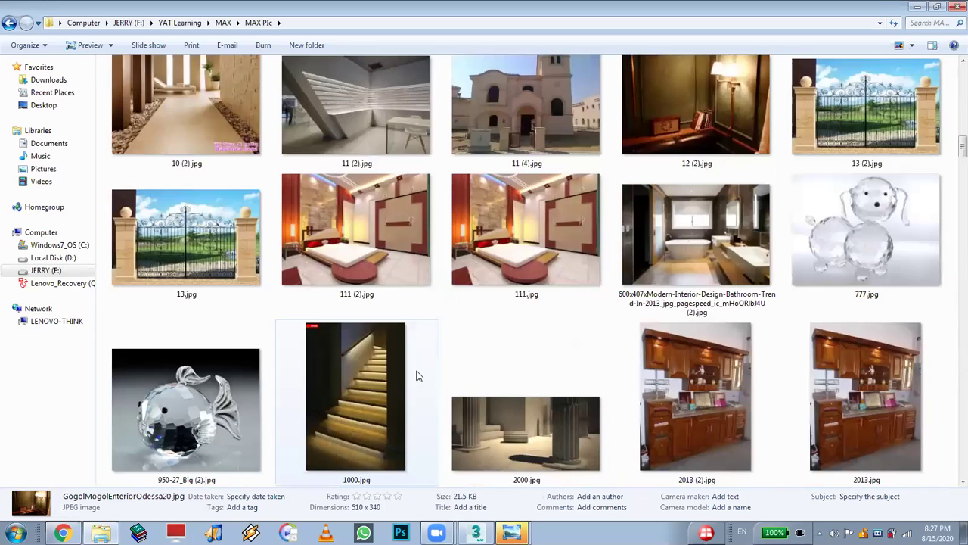
{"action": "scroll", "coordinate": [418, 376], "scroll_direction": "down", "scroll_amount": 3}
{"action": "scroll", "coordinate": [422, 378], "scroll_direction": "down", "scroll_amount": 5}
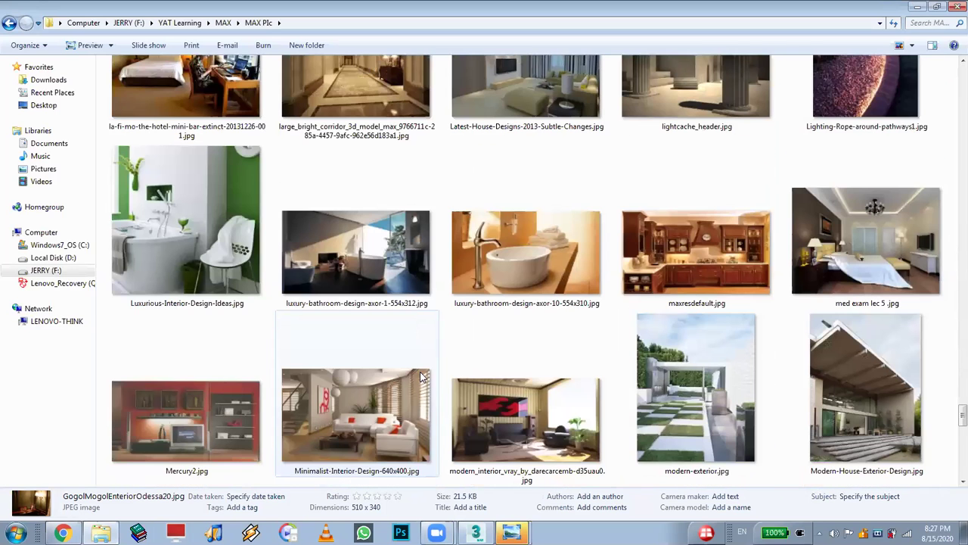
{"action": "scroll", "coordinate": [420, 375], "scroll_direction": "down", "scroll_amount": 5}
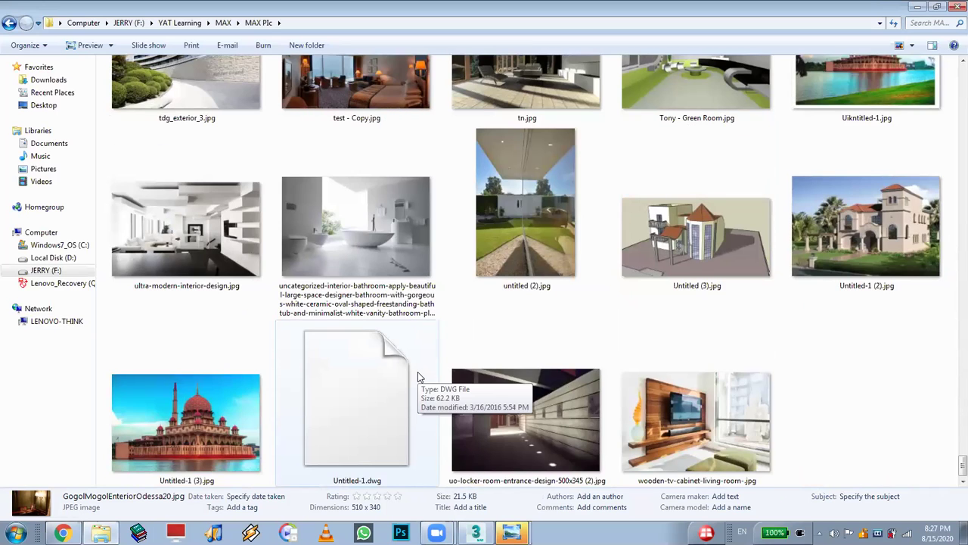
Examine the interior, lighting and exterior pictures from the end of the folder back to the villa picture casa-construida.jpg.
{"action": "scroll", "coordinate": [420, 376], "scroll_direction": "up", "scroll_amount": 5}
{"action": "scroll", "coordinate": [420, 376], "scroll_direction": "up", "scroll_amount": 2}
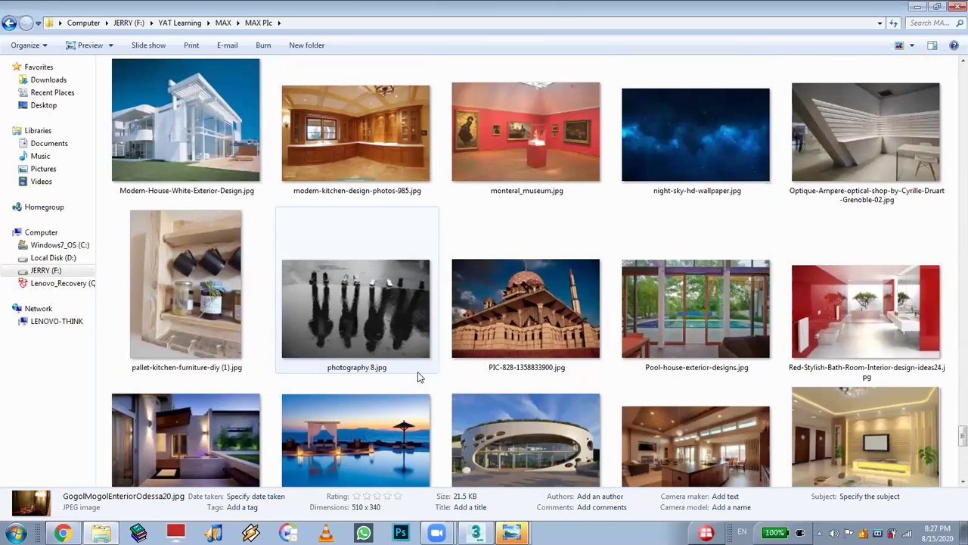
{"action": "scroll", "coordinate": [420, 377], "scroll_direction": "up", "scroll_amount": 2}
{"action": "scroll", "coordinate": [420, 377], "scroll_direction": "up", "scroll_amount": 5}
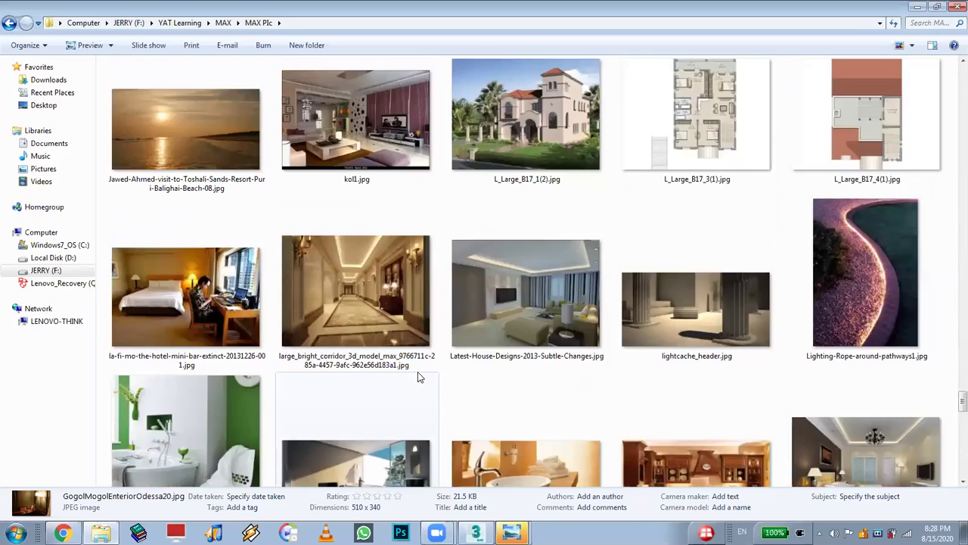
{"action": "scroll", "coordinate": [420, 376], "scroll_direction": "down", "scroll_amount": 3}
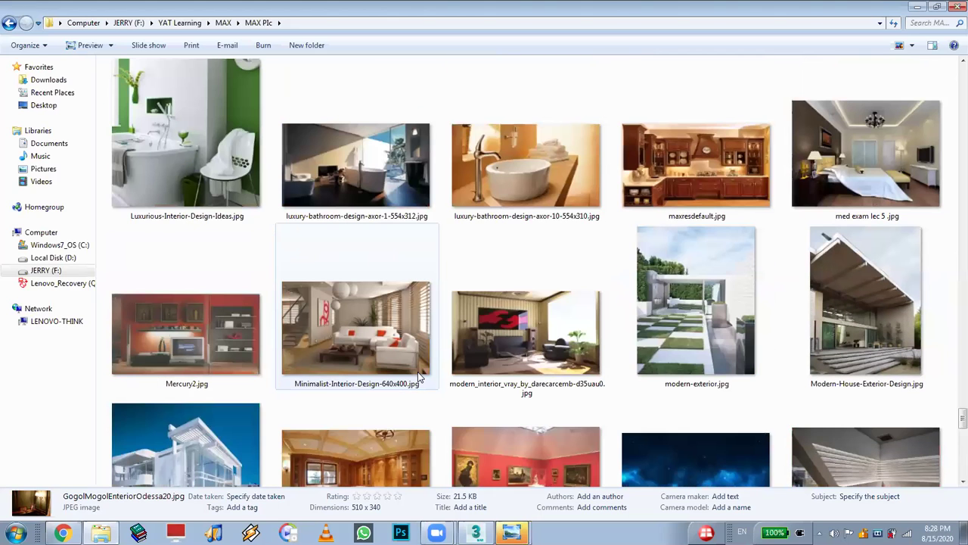
{"action": "scroll", "coordinate": [420, 376], "scroll_direction": "up", "scroll_amount": 2}
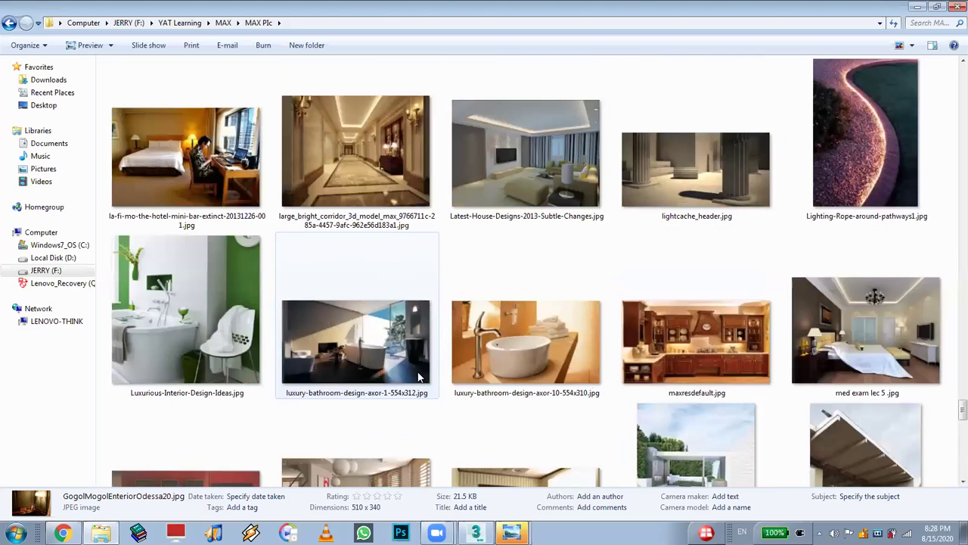
{"action": "scroll", "coordinate": [419, 376], "scroll_direction": "down", "scroll_amount": 5}
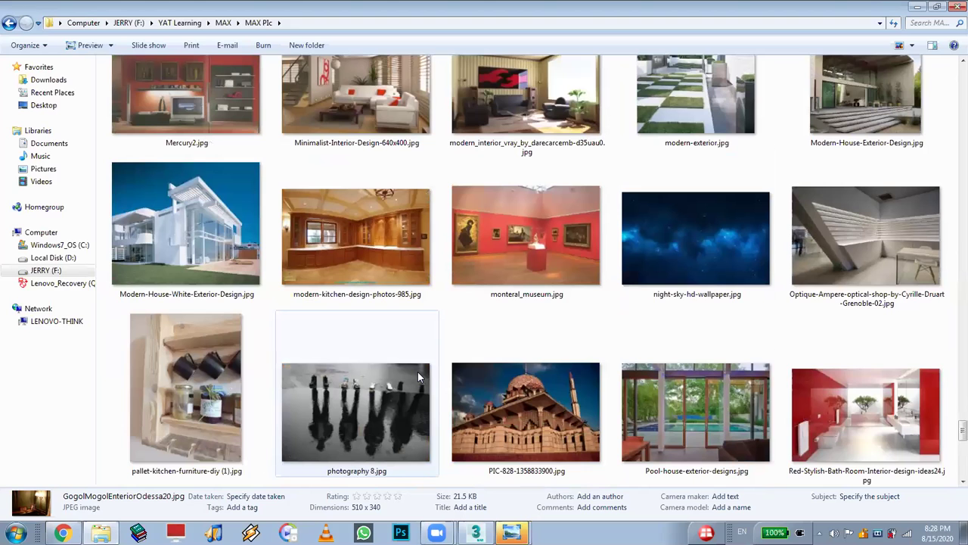
{"action": "scroll", "coordinate": [418, 376], "scroll_direction": "up", "scroll_amount": 3}
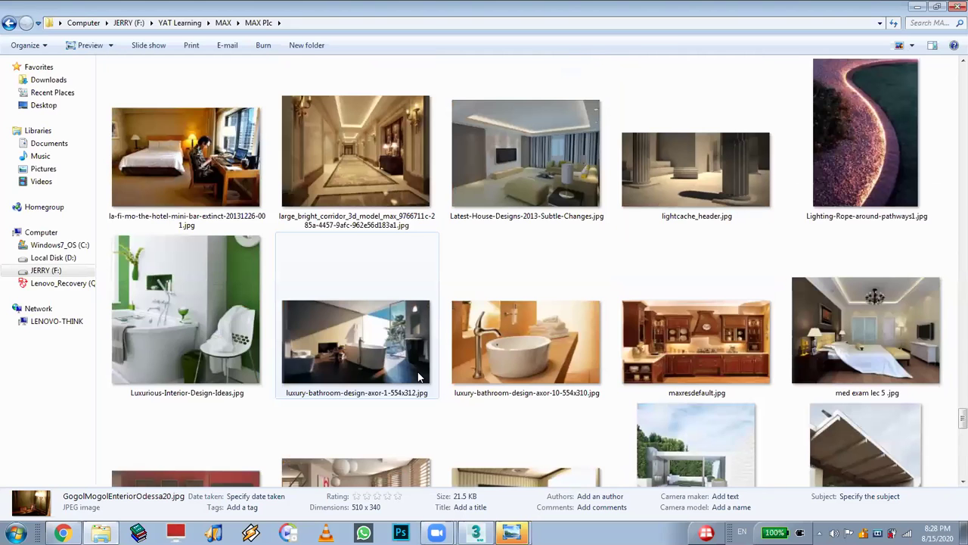
{"action": "scroll", "coordinate": [419, 376], "scroll_direction": "up", "scroll_amount": 5}
{"action": "scroll", "coordinate": [418, 376], "scroll_direction": "up", "scroll_amount": 3}
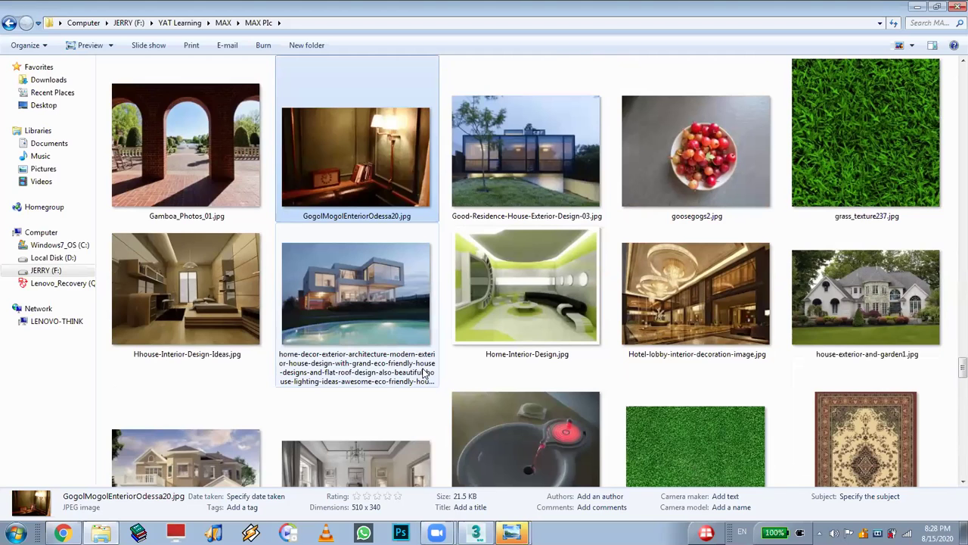
{"action": "scroll", "coordinate": [393, 227], "scroll_direction": "up", "scroll_amount": 3}
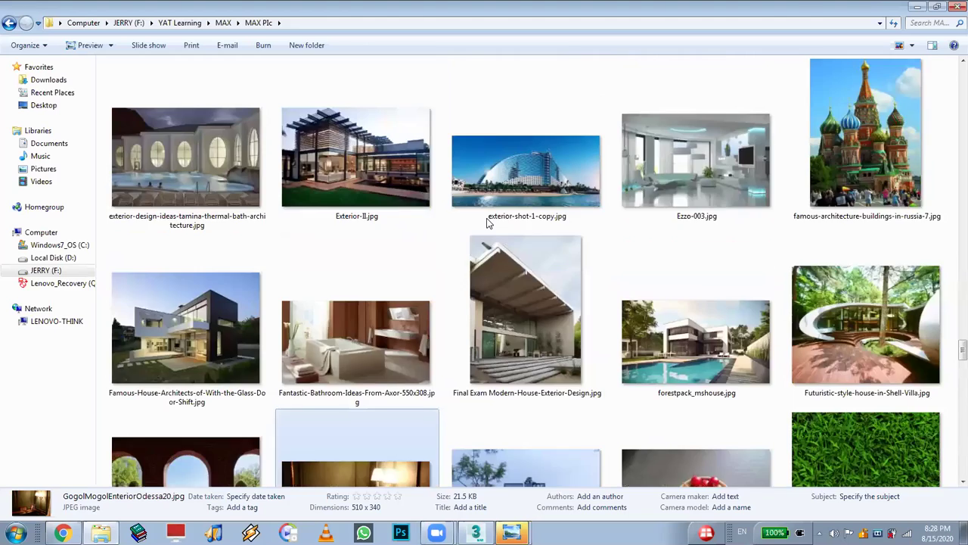
{"action": "scroll", "coordinate": [487, 221], "scroll_direction": "up", "scroll_amount": 3}
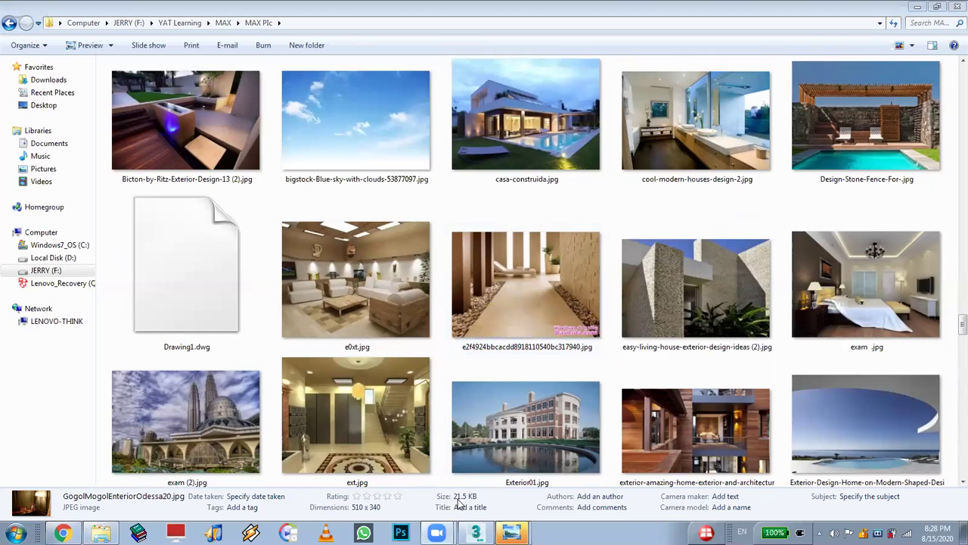
{"action": "left_click", "coordinate": [476, 310]}
{"action": "scroll", "coordinate": [480, 305], "scroll_direction": "down", "scroll_amount": 3}
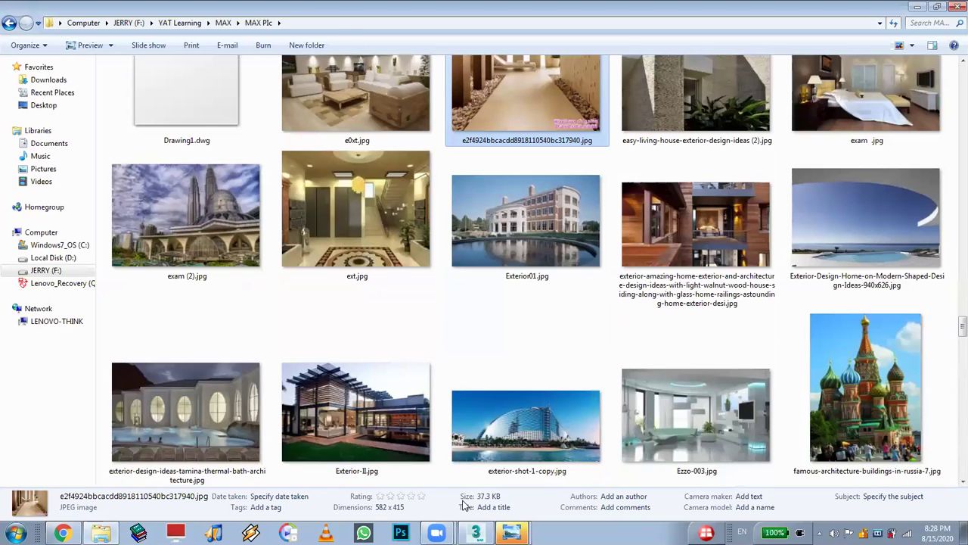
{"action": "scroll", "coordinate": [632, 386], "scroll_direction": "down", "scroll_amount": 8}
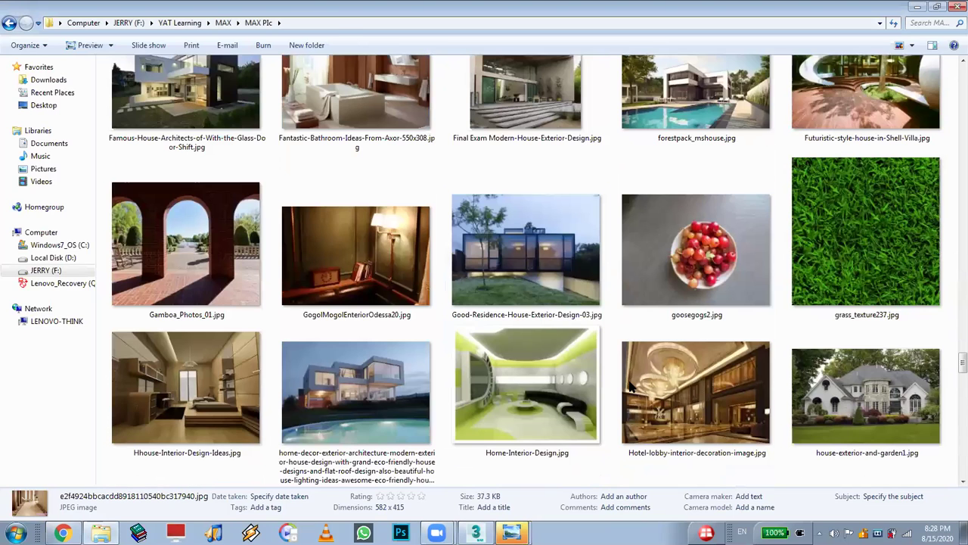
Switch to 3ds Max and draw a WRectangle in the Top view as a double-line room wall outline, using Extended Splines.
{"action": "key", "text": "alt+Tab"}
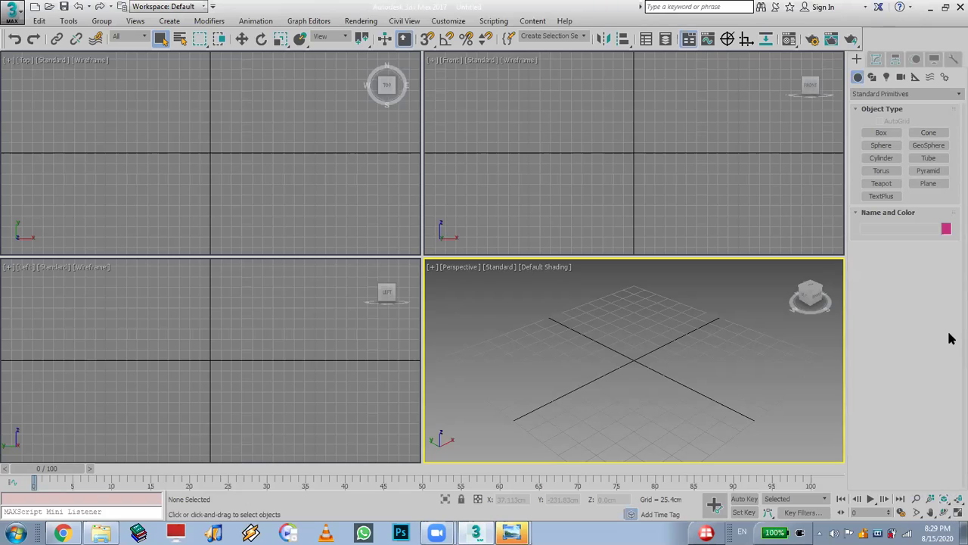
{"action": "left_click", "coordinate": [872, 76]}
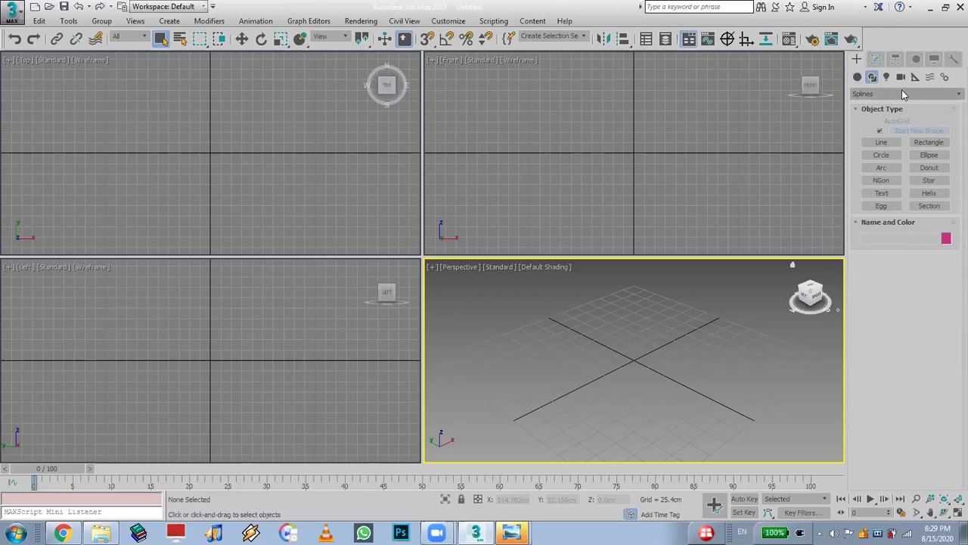
{"action": "left_click", "coordinate": [902, 92]}
{"action": "left_click", "coordinate": [896, 128]}
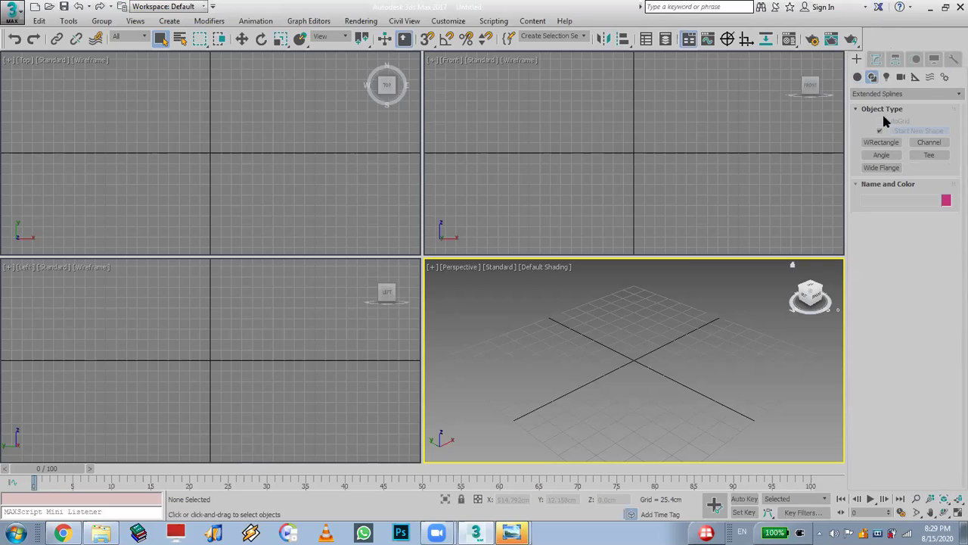
{"action": "left_click", "coordinate": [153, 110]}
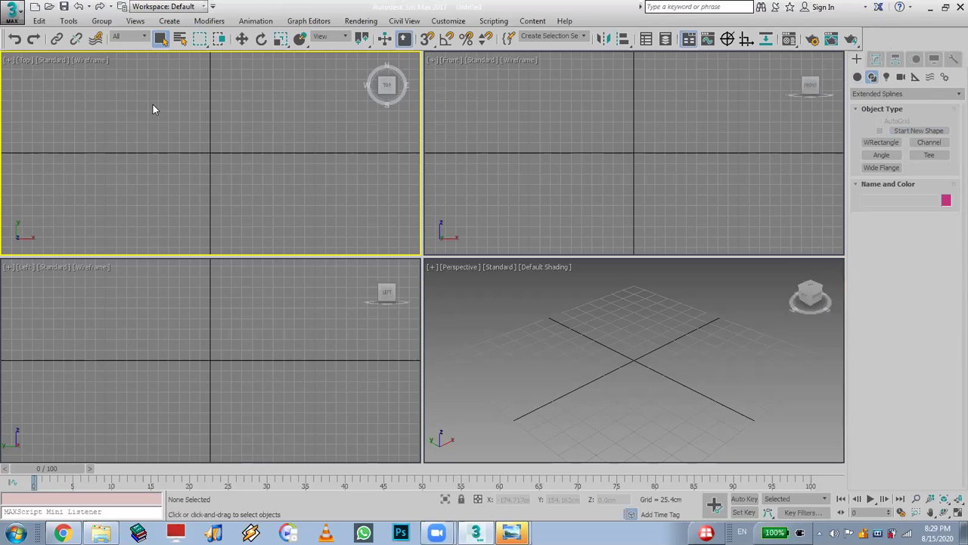
{"action": "left_click", "coordinate": [863, 143]}
{"action": "left_click_drag", "start_coordinate": [108, 87], "coordinate": [161, 149]}
{"action": "left_click_drag", "start_coordinate": [206, 193], "coordinate": [314, 248]}
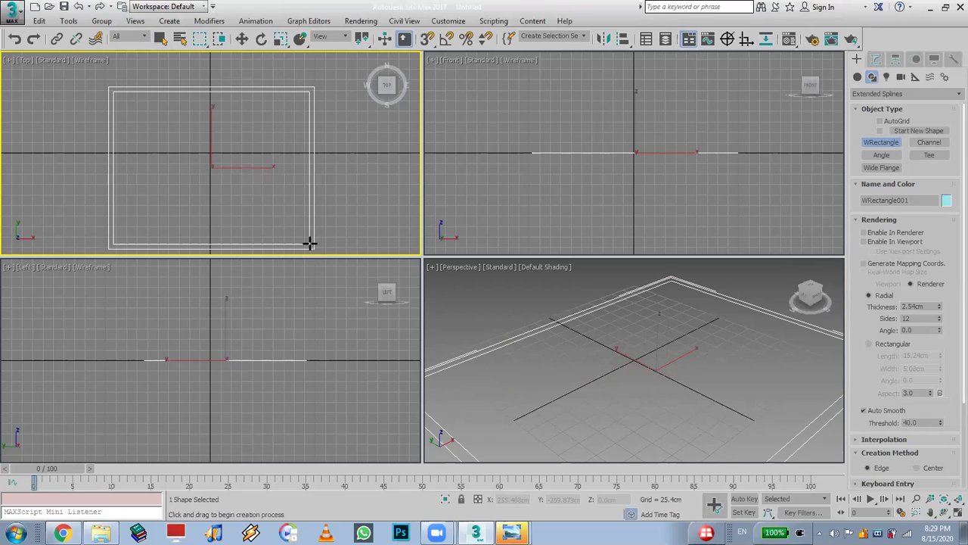
{"action": "left_click", "coordinate": [304, 239]}
{"action": "middle_click_drag", "start_coordinate": [304, 239], "coordinate": [307, 236]}
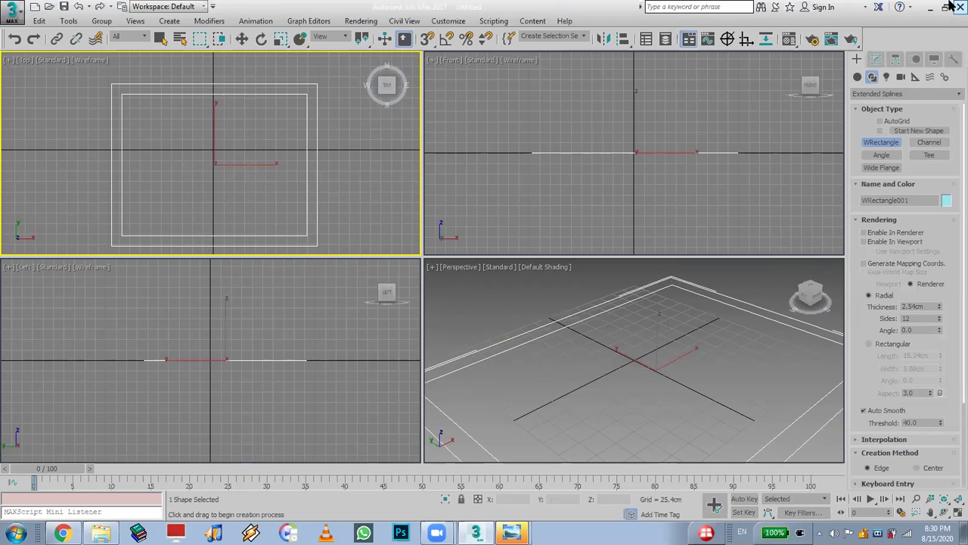
Draw a small spline rectangle across the lower wall in the Top view, as part of the same shape as the wall outline.
{"action": "left_click", "coordinate": [877, 94]}
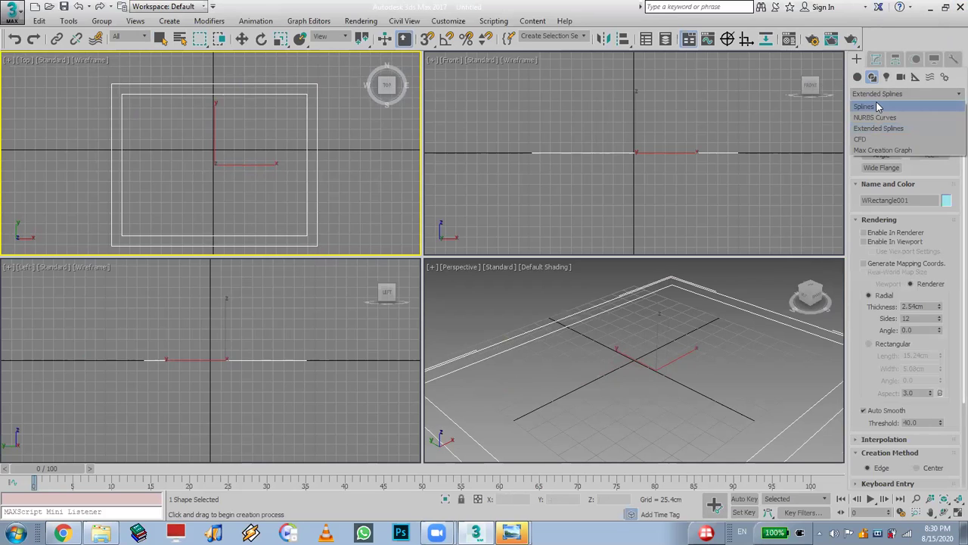
{"action": "left_click", "coordinate": [877, 103]}
{"action": "left_click", "coordinate": [919, 145]}
{"action": "left_click_drag", "start_coordinate": [179, 214], "coordinate": [235, 261]}
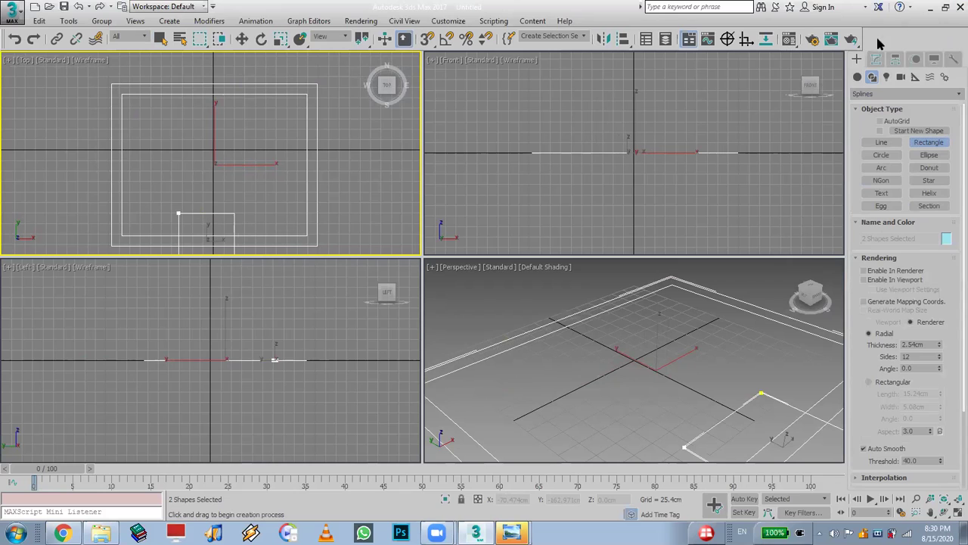
Trim the overlapping lines of the lower wall and small rectangle at Spline level to cut a door opening.
{"action": "left_click", "coordinate": [876, 59]}
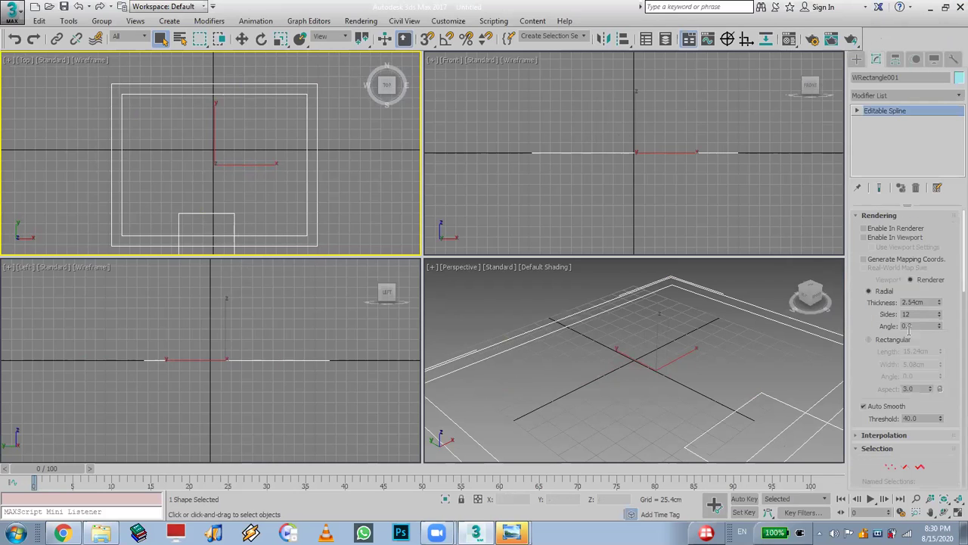
{"action": "scroll", "coordinate": [908, 388], "scroll_direction": "down", "scroll_amount": 10}
{"action": "scroll", "coordinate": [907, 388], "scroll_direction": "down", "scroll_amount": 5}
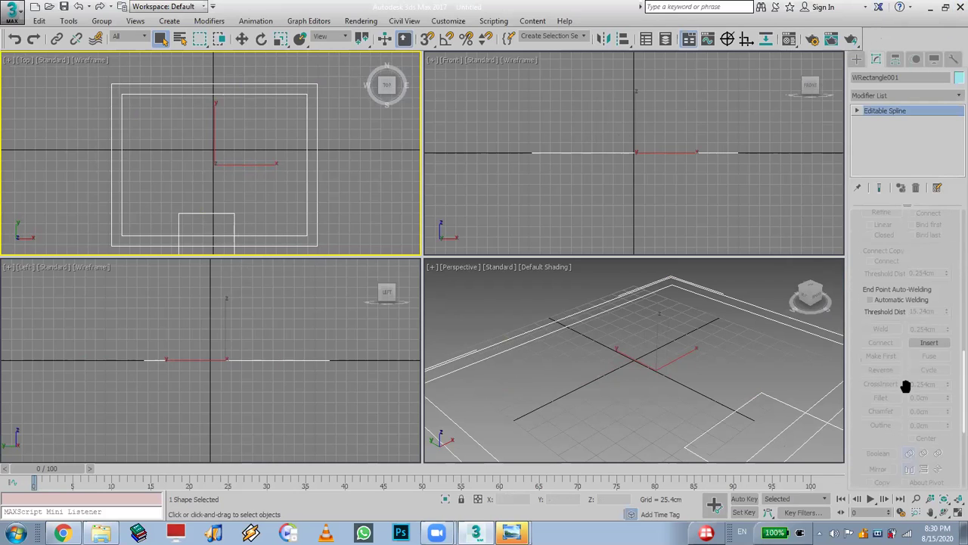
{"action": "left_click", "coordinate": [858, 110]}
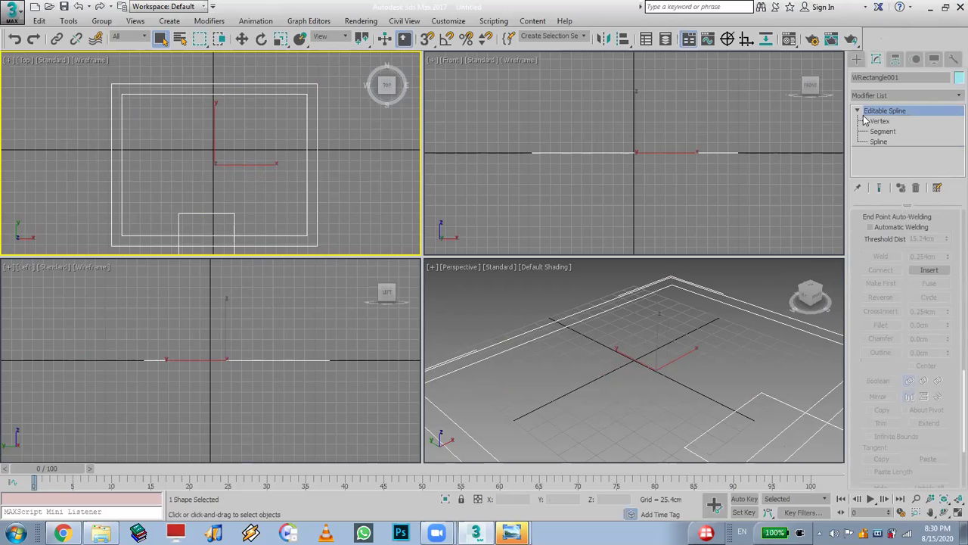
{"action": "left_click", "coordinate": [882, 131]}
{"action": "left_click", "coordinate": [879, 141]}
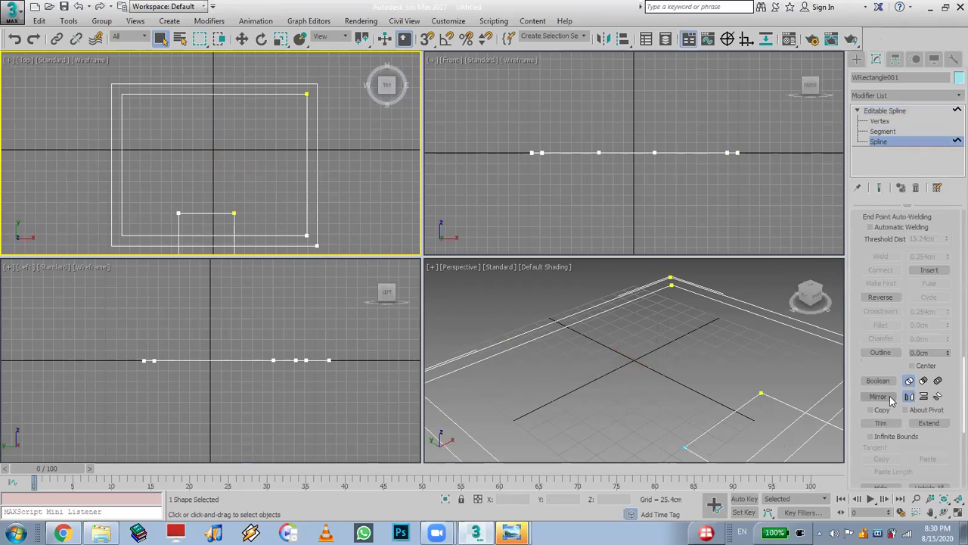
{"action": "left_click", "coordinate": [881, 422]}
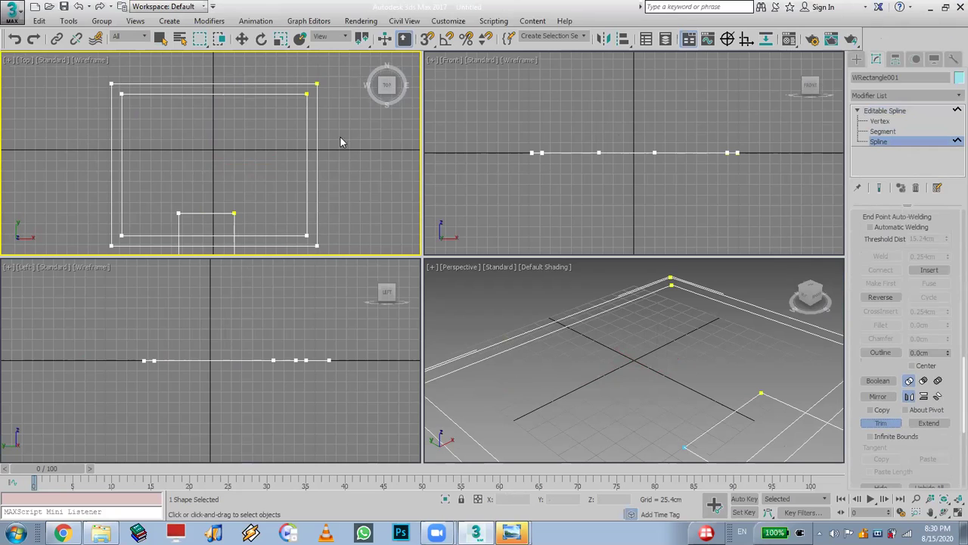
{"action": "left_click", "coordinate": [222, 214]}
{"action": "left_click", "coordinate": [217, 236]}
{"action": "left_click", "coordinate": [219, 245]}
{"action": "middle_click_drag", "start_coordinate": [227, 202], "coordinate": [246, 155]}
{"action": "left_click", "coordinate": [238, 218]}
{"action": "left_click", "coordinate": [198, 208]}
Weld all the vertices of the trimmed wall outline.
{"action": "left_click", "coordinate": [879, 121]}
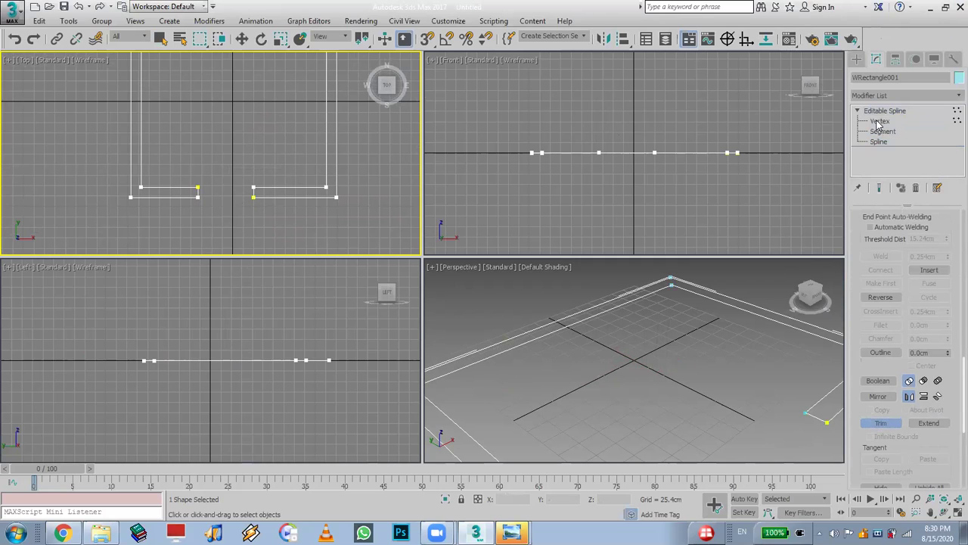
{"action": "key", "text": "w"}
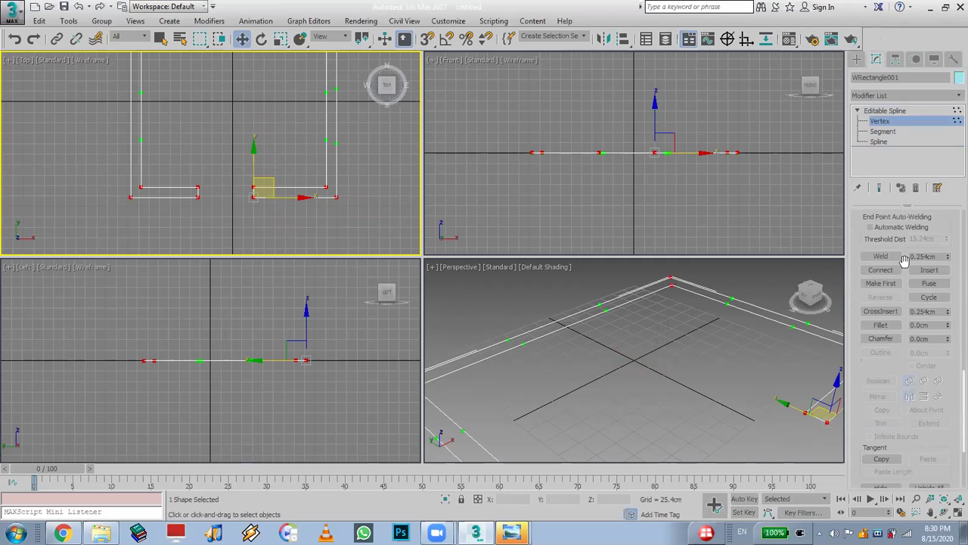
{"action": "left_click", "coordinate": [880, 255]}
{"action": "left_click", "coordinate": [857, 59]}
Apply an Extrude modifier to the wall outline with an amount of 266.7 cm.
{"action": "left_click", "coordinate": [640, 341]}
{"action": "scroll", "coordinate": [658, 333], "scroll_direction": "down", "scroll_amount": 3}
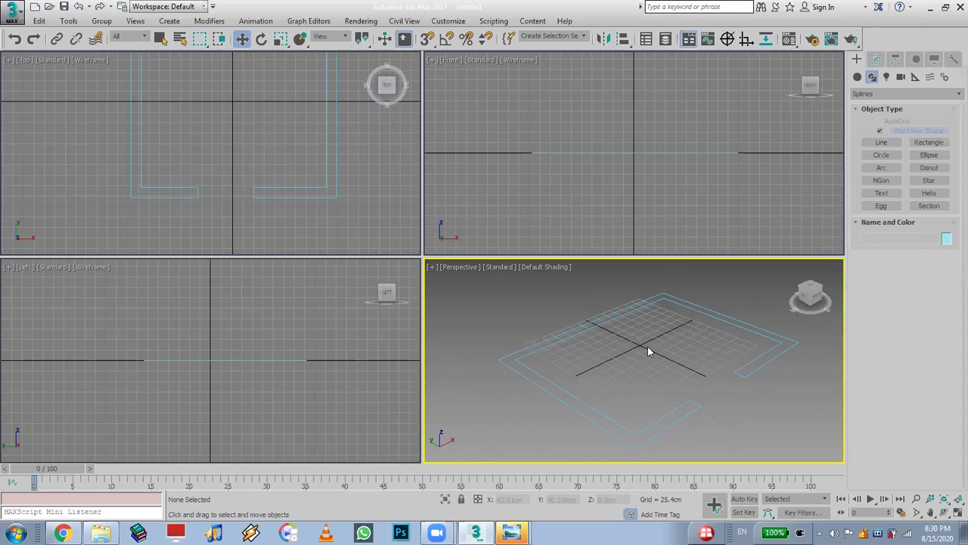
{"action": "left_click", "coordinate": [688, 413]}
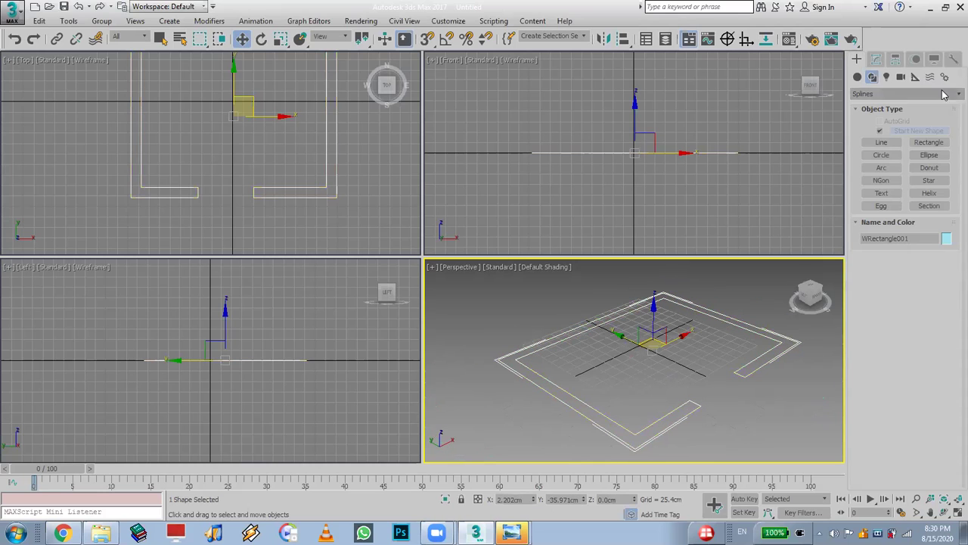
{"action": "left_click", "coordinate": [878, 63]}
{"action": "left_click", "coordinate": [893, 96]}
{"action": "scroll", "coordinate": [903, 129], "scroll_direction": "down", "scroll_amount": 5}
{"action": "left_click", "coordinate": [907, 160]}
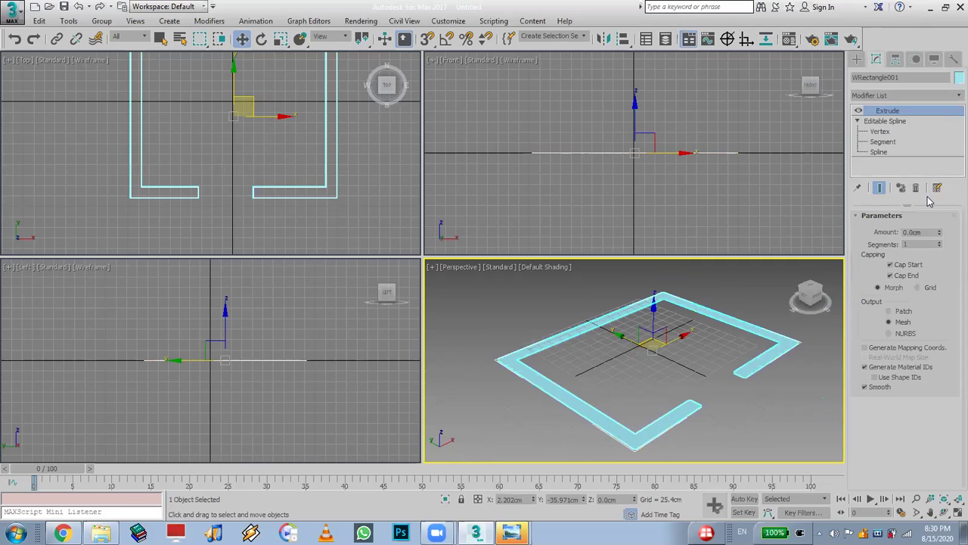
{"action": "left_click_drag", "start_coordinate": [942, 239], "coordinate": [875, 204]}
{"action": "middle_click_drag", "start_coordinate": [741, 305], "coordinate": [690, 353], "text": "alt"}
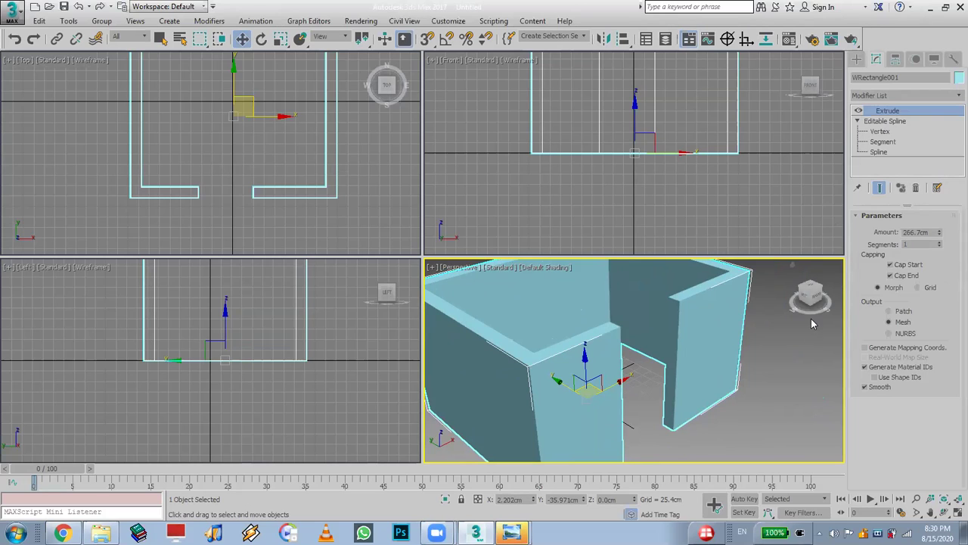
Display edged faces in the Perspective view and set the wall extrusion to 5 segments.
{"action": "middle_click_drag", "start_coordinate": [659, 338], "coordinate": [684, 349], "text": "alt"}
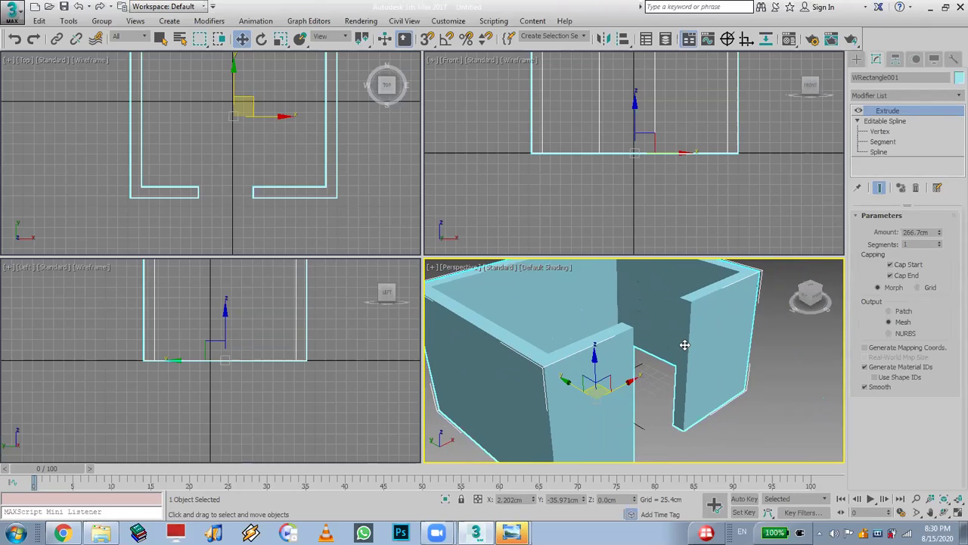
{"action": "key", "text": "F4"}
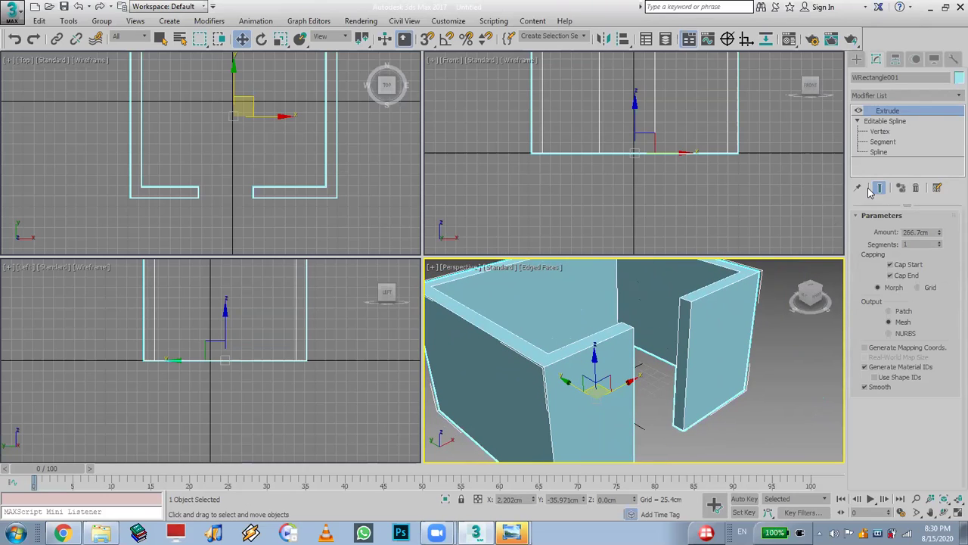
{"action": "left_click_drag", "start_coordinate": [939, 246], "coordinate": [941, 241]}
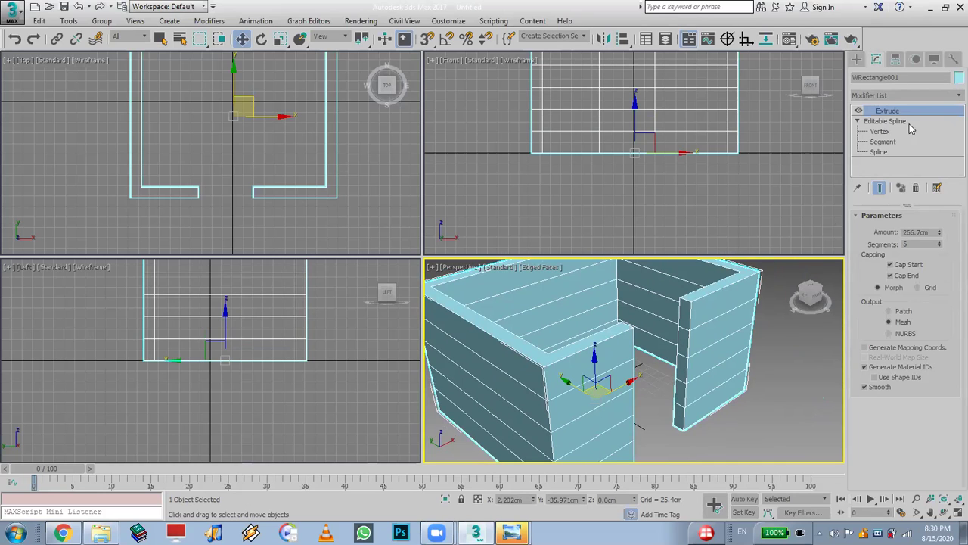
Add an Edit Poly modifier to the extruded walls and enter its Polygon level.
{"action": "left_click", "coordinate": [906, 95]}
{"action": "key", "text": "e"}
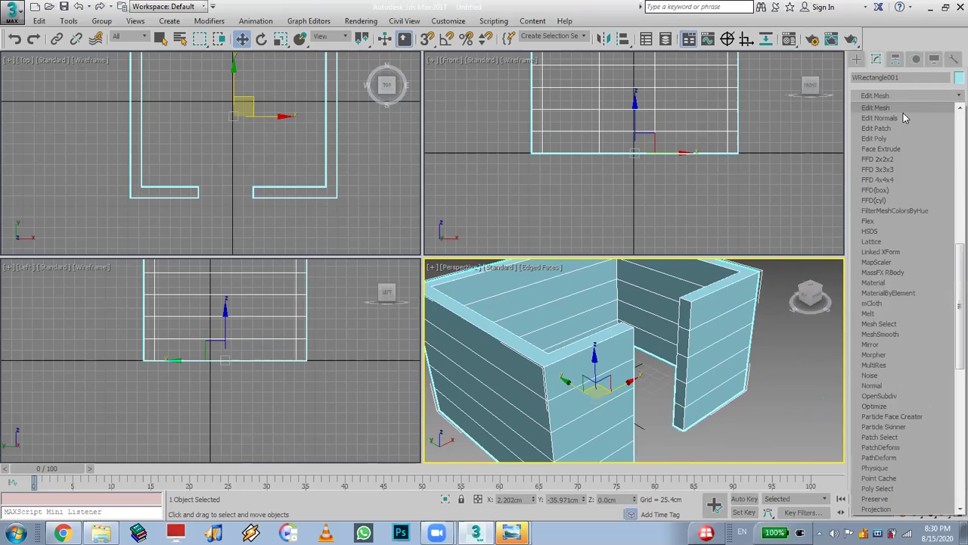
{"action": "left_click", "coordinate": [874, 139]}
{"action": "left_click", "coordinate": [870, 131]}
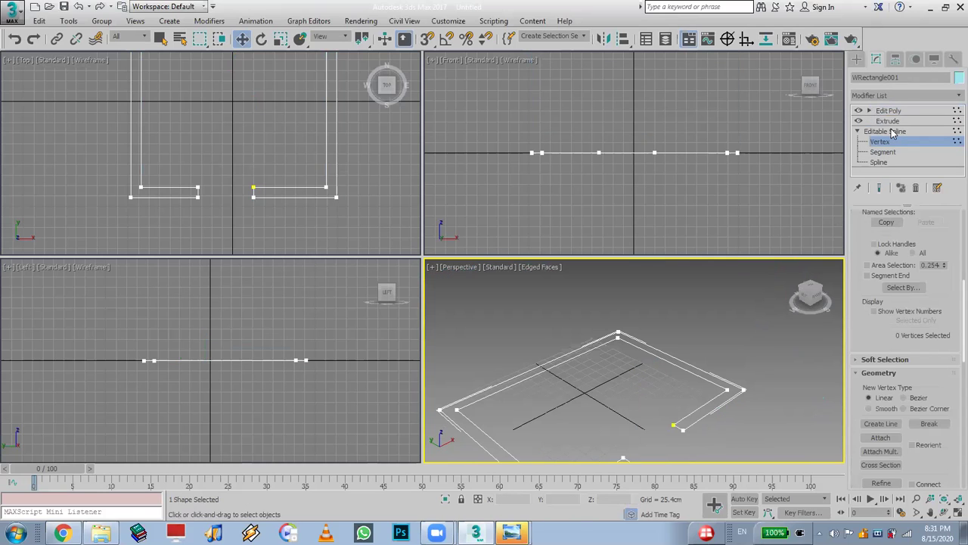
{"action": "left_click", "coordinate": [870, 110]}
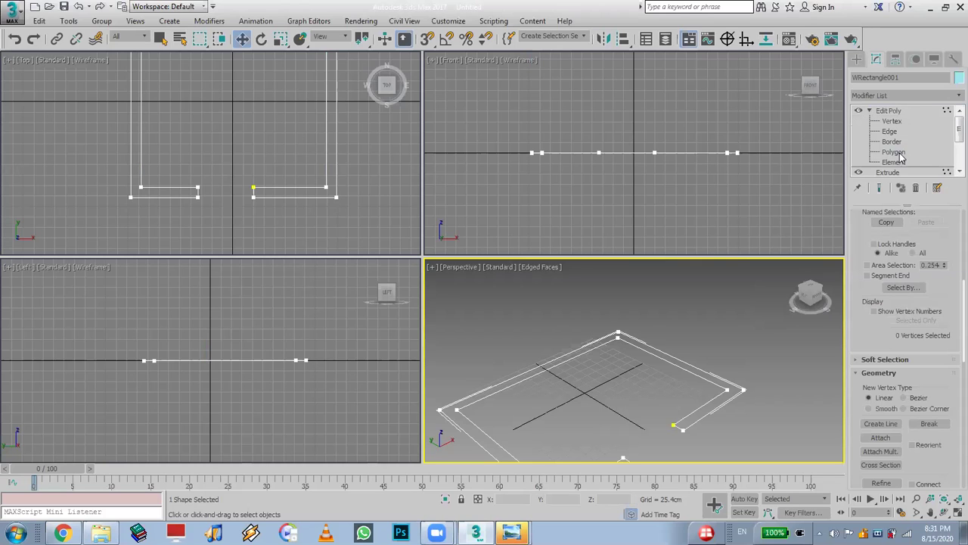
{"action": "left_click", "coordinate": [894, 152]}
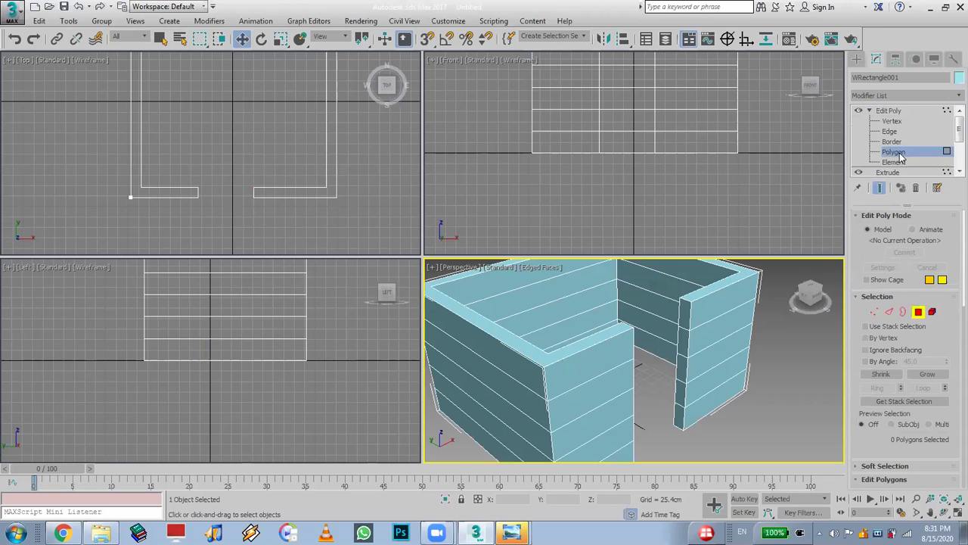
Select the topmost end polygons on both sides of the door opening and bridge them to form the wall above it.
{"action": "left_click", "coordinate": [686, 315]}
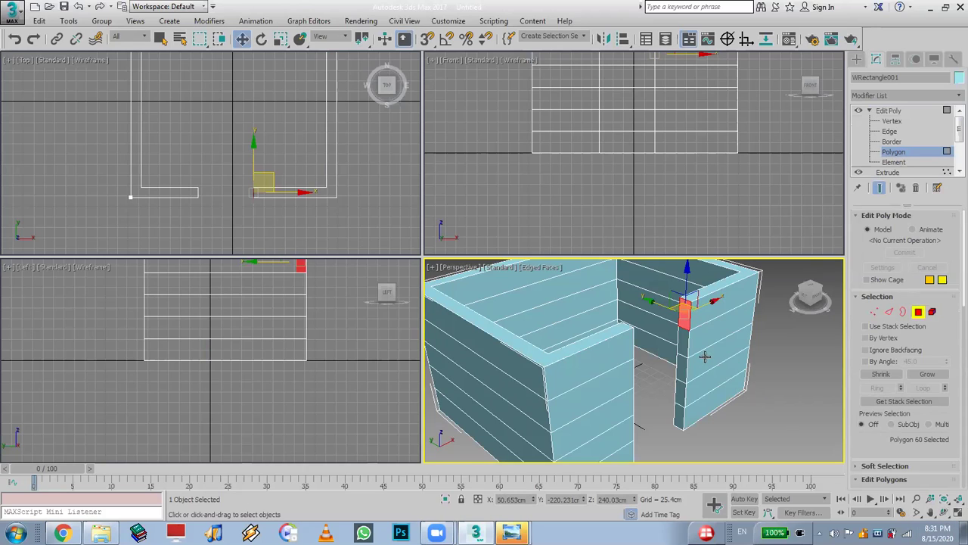
{"action": "key", "text": "e"}
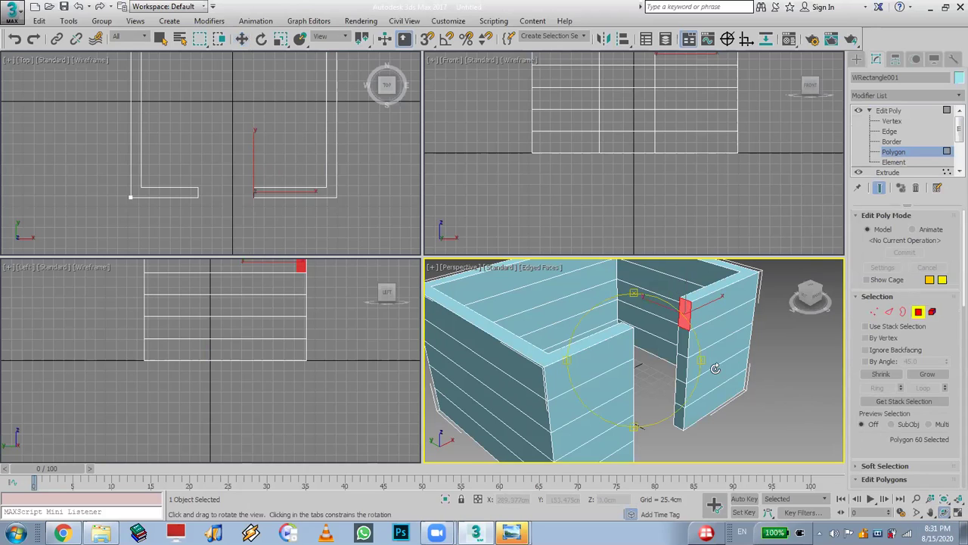
{"action": "middle_click_drag", "start_coordinate": [700, 363], "coordinate": [595, 354], "text": "alt"}
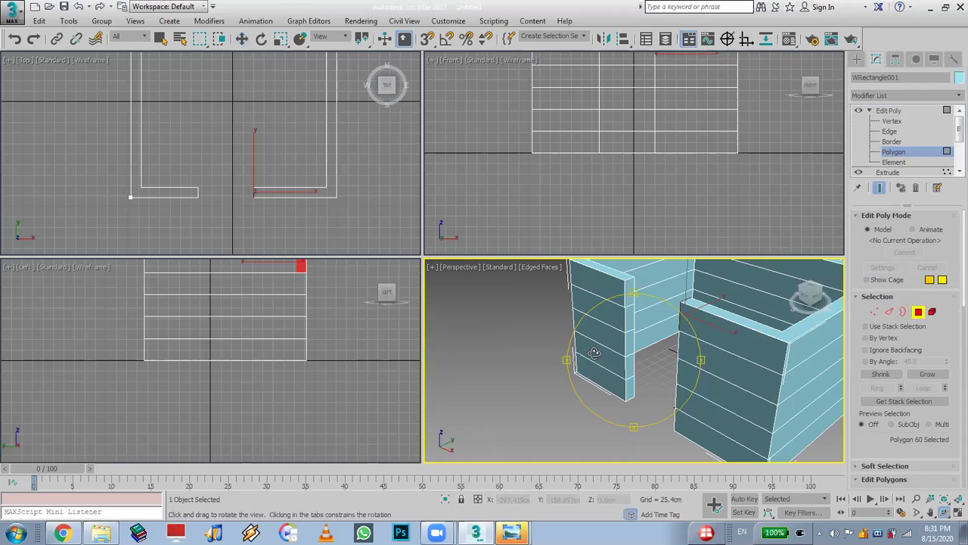
{"action": "key", "text": "w"}
{"action": "left_click", "coordinate": [632, 299], "text": "ctrl"}
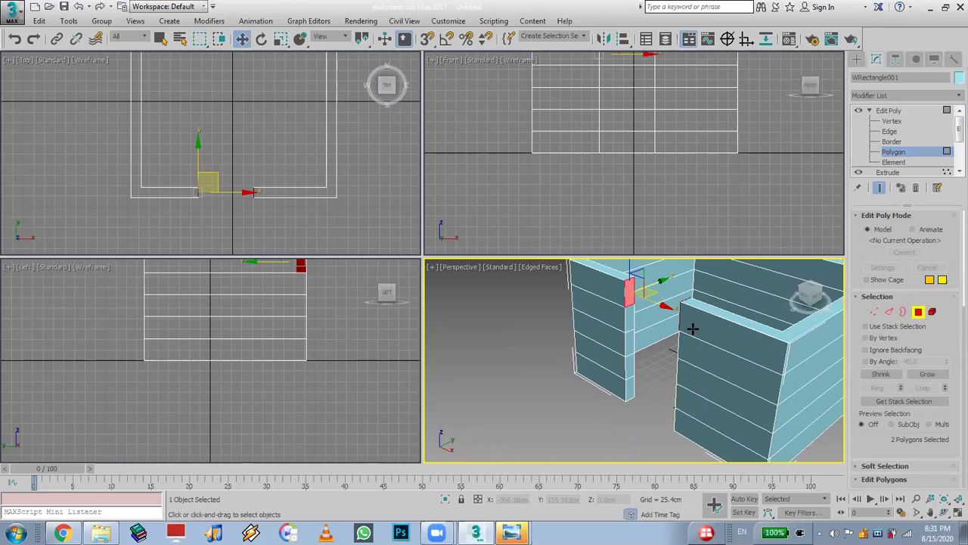
{"action": "scroll", "coordinate": [878, 439], "scroll_direction": "down", "scroll_amount": 5}
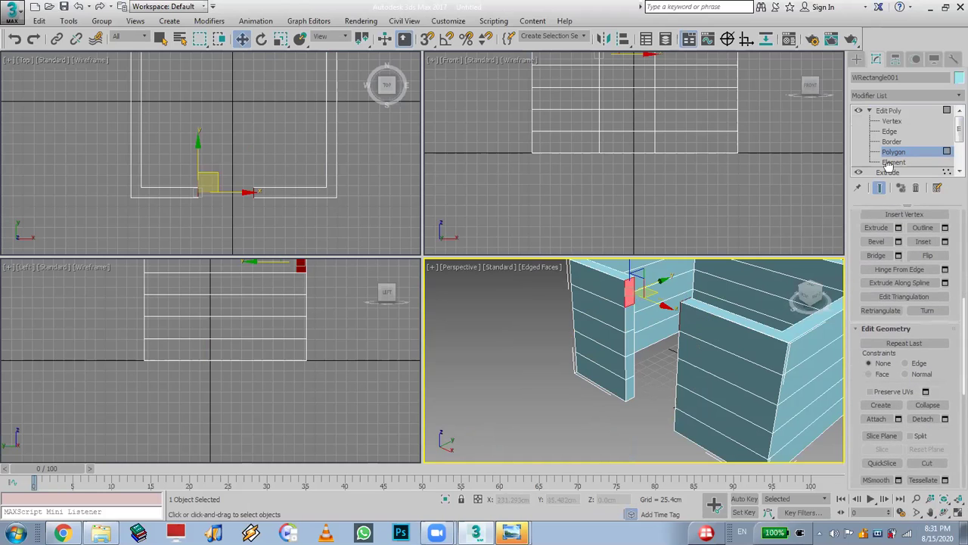
{"action": "scroll", "coordinate": [921, 394], "scroll_direction": "down", "scroll_amount": 2}
{"action": "scroll", "coordinate": [915, 389], "scroll_direction": "up", "scroll_amount": 5}
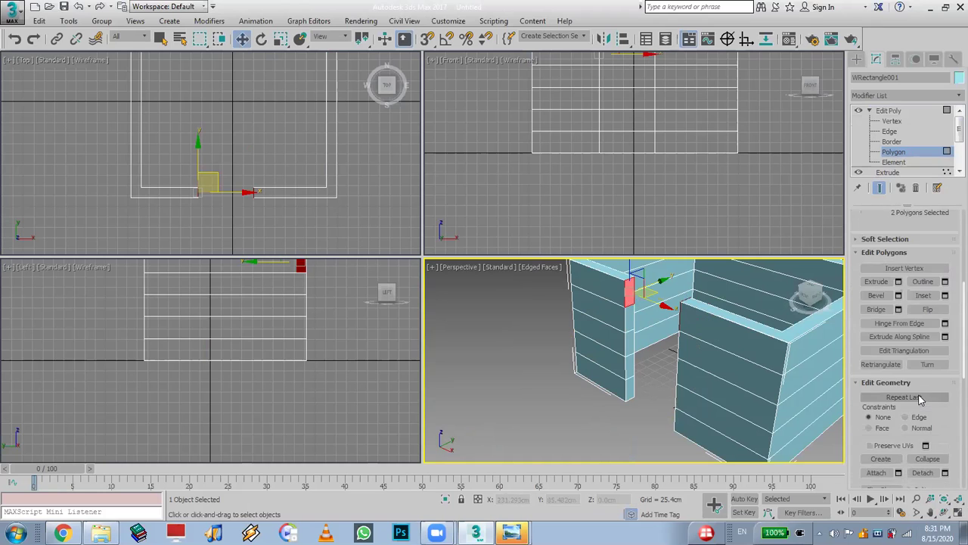
{"action": "left_click", "coordinate": [882, 346]}
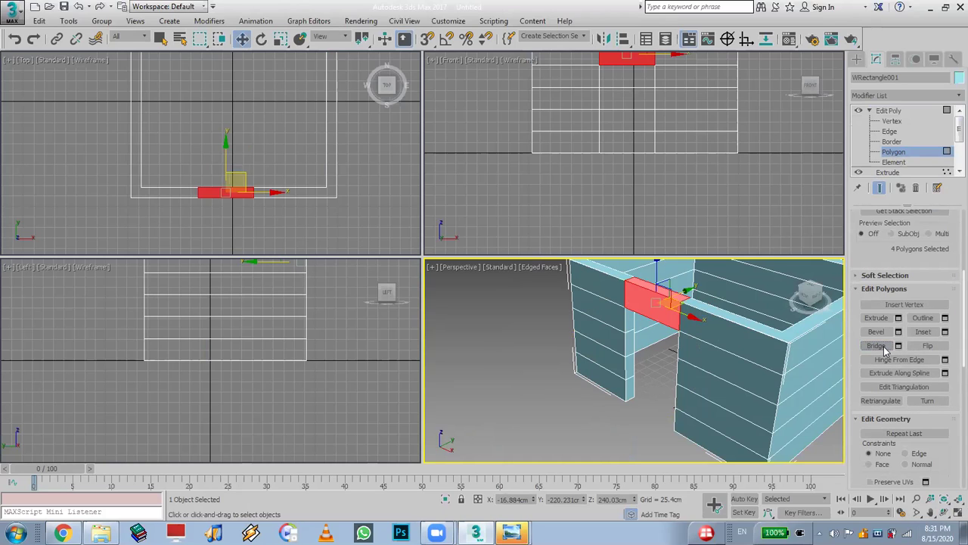
Deselect the bridged polygons and inspect the door opening with edged faces hidden and shown again.
{"action": "left_click", "coordinate": [558, 414]}
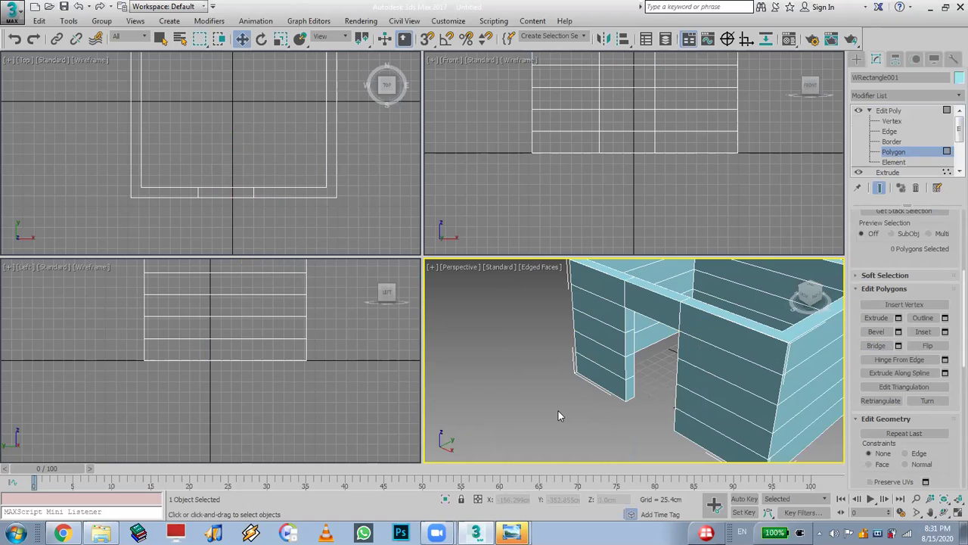
{"action": "key", "text": "F4"}
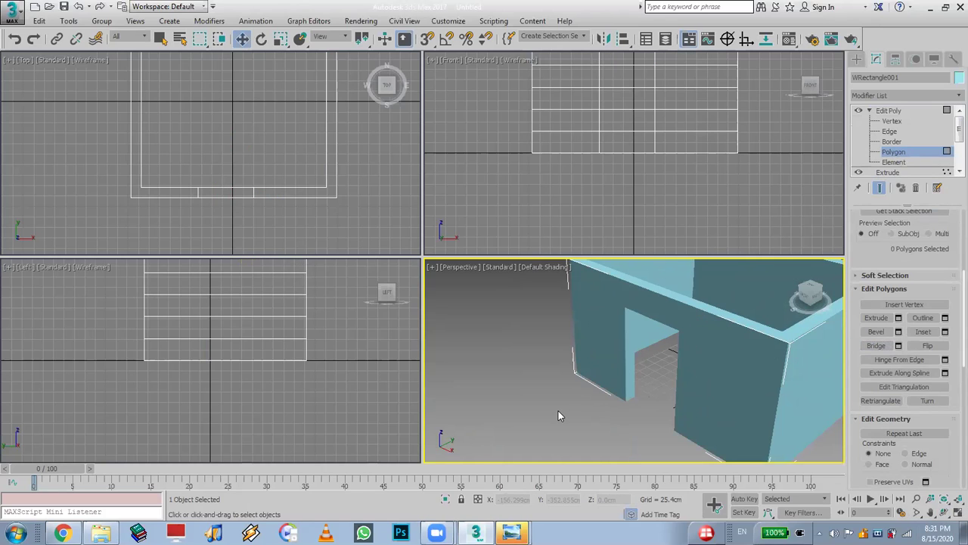
{"action": "key", "text": "F4"}
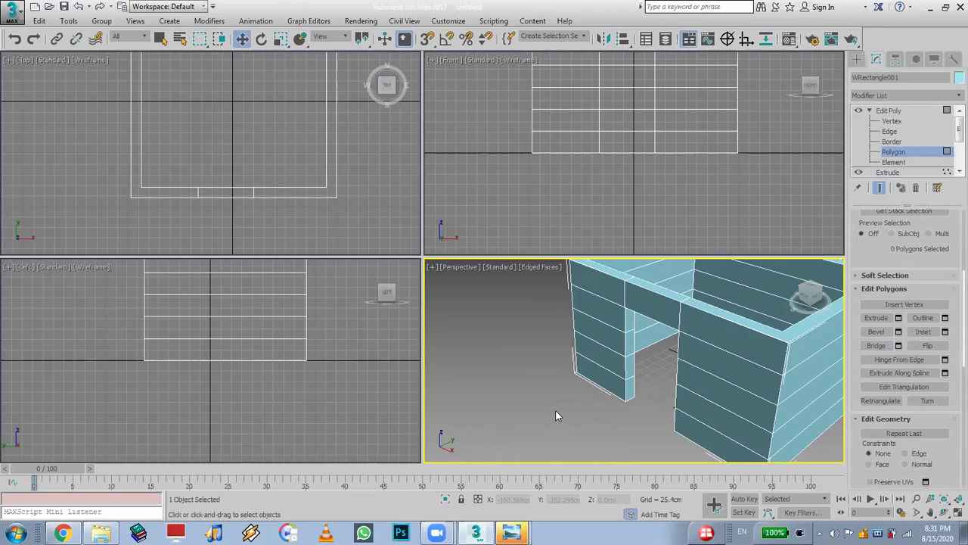
{"action": "scroll", "coordinate": [666, 341], "scroll_direction": "down", "scroll_amount": 5}
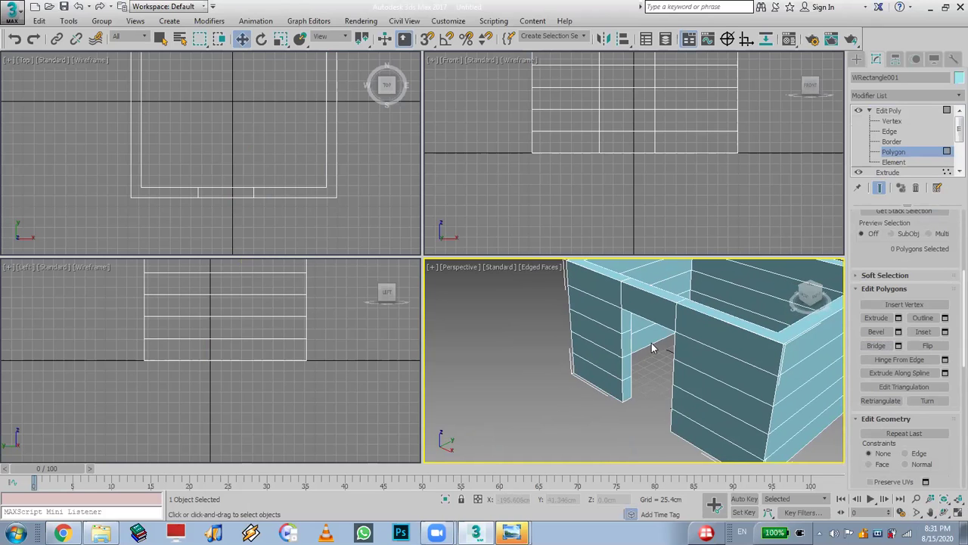
{"action": "scroll", "coordinate": [675, 341], "scroll_direction": "up", "scroll_amount": 2}
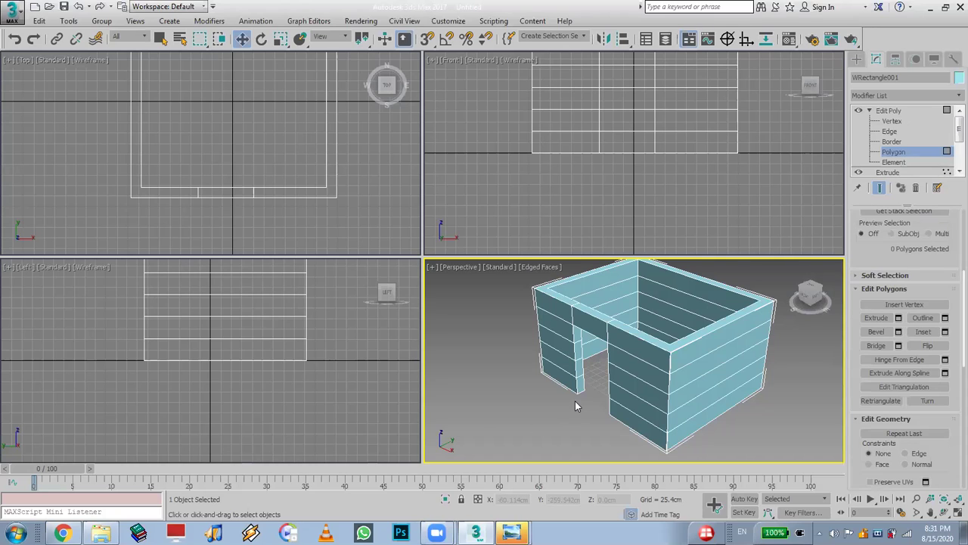
Delete the Edit Poly modifier from the walls and set the wall extrusion to 269.24 cm with 1 segment.
{"action": "left_click", "coordinate": [917, 191]}
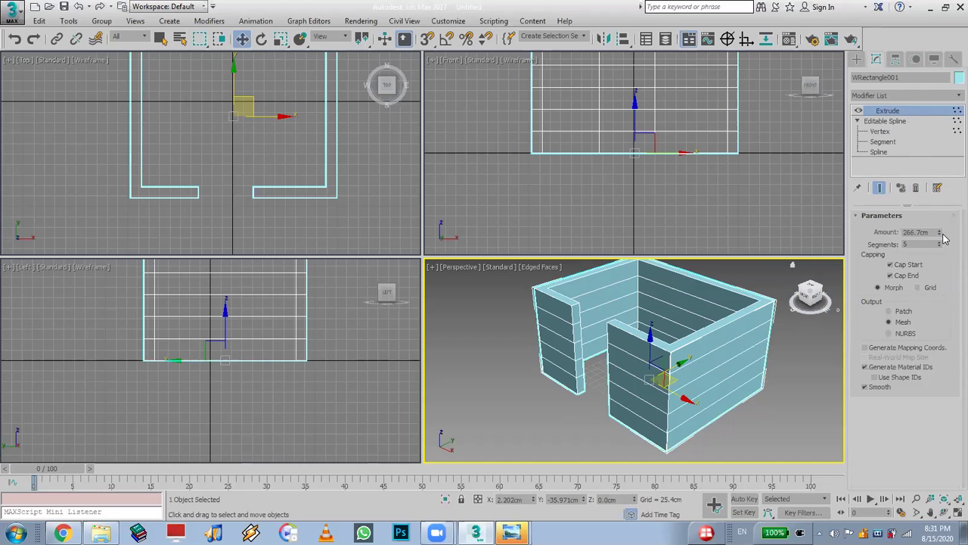
{"action": "left_click_drag", "start_coordinate": [942, 237], "coordinate": [940, 257]}
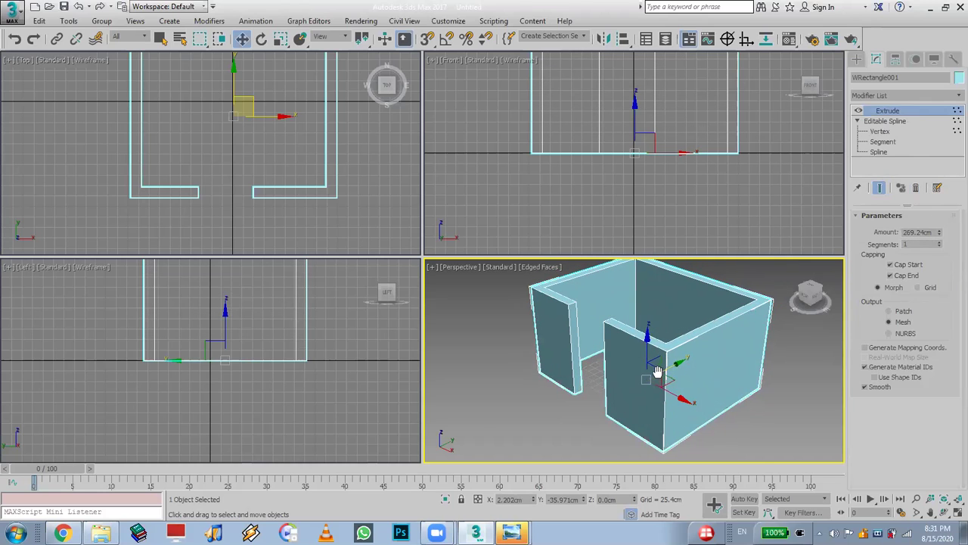
Add a new Edit Poly modifier to the extruded walls and enter its Edge level.
{"action": "scroll", "coordinate": [746, 364], "scroll_direction": "up", "scroll_amount": 2}
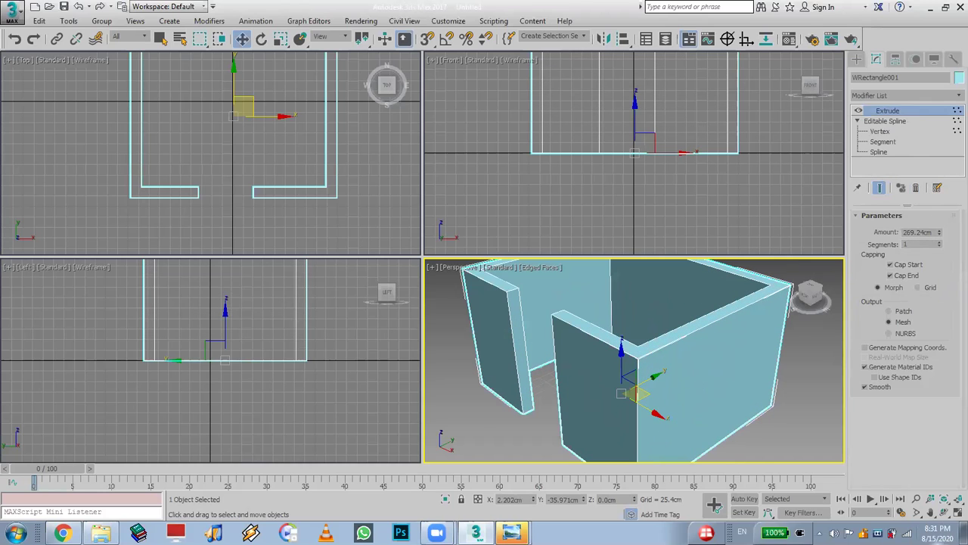
{"action": "left_click", "coordinate": [944, 512]}
{"action": "left_click_drag", "start_coordinate": [570, 357], "coordinate": [659, 339]}
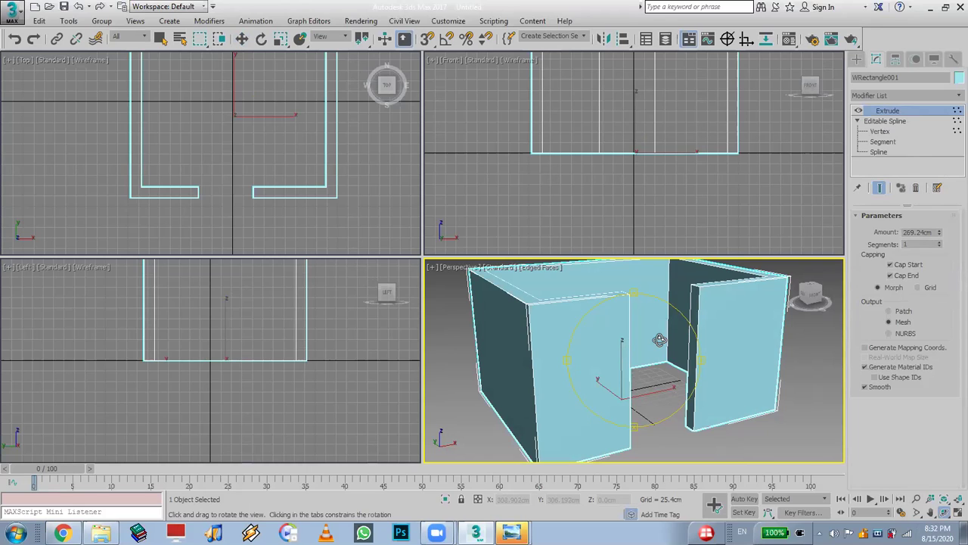
{"action": "key", "text": "w"}
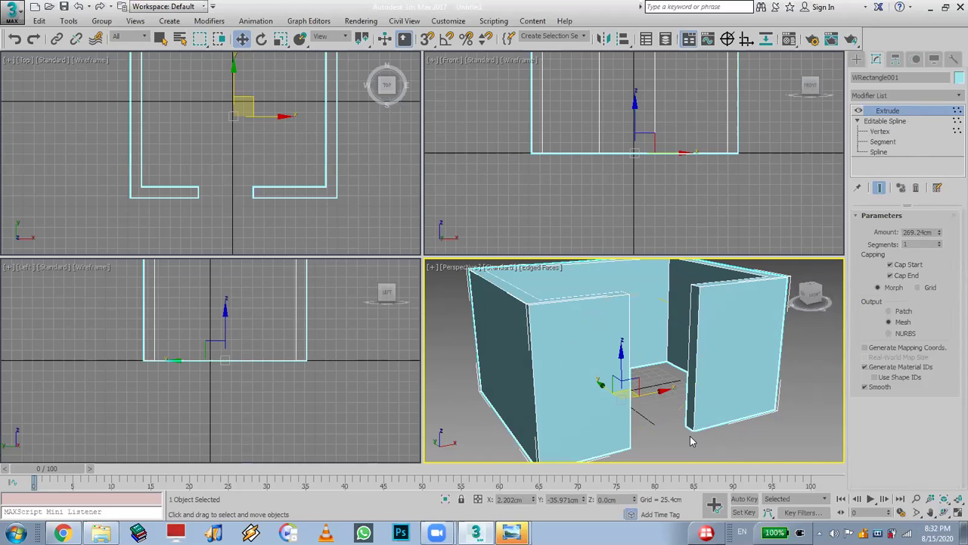
{"action": "left_click", "coordinate": [897, 96]}
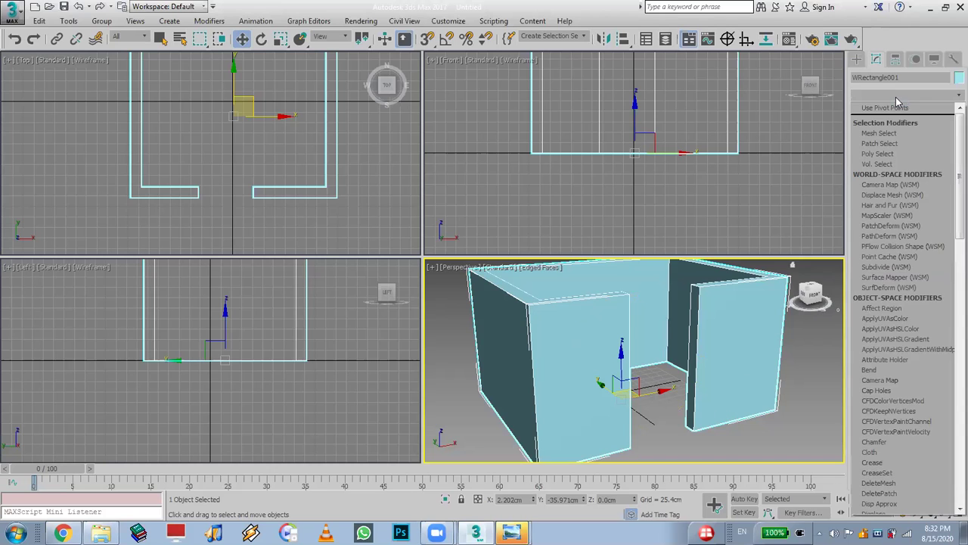
{"action": "key", "text": "e"}
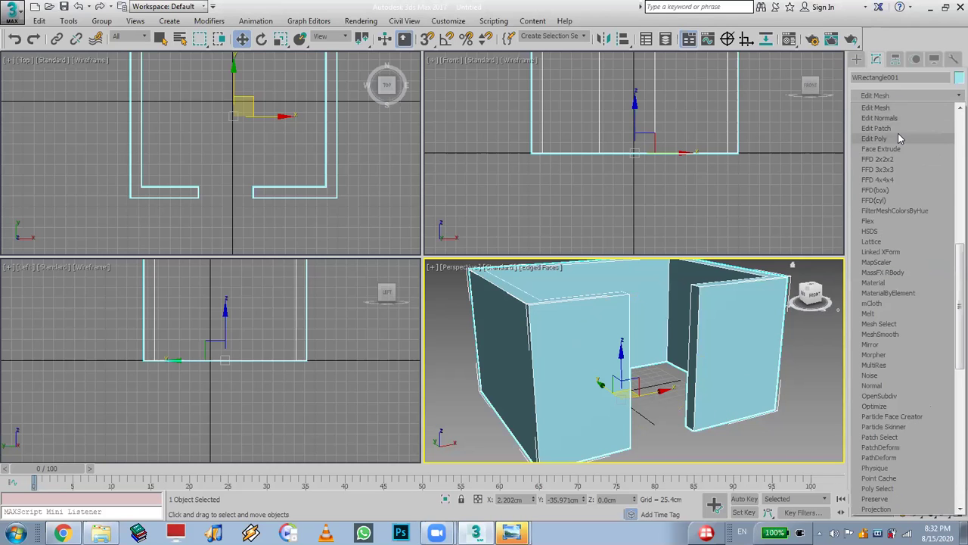
{"action": "left_click", "coordinate": [898, 136]}
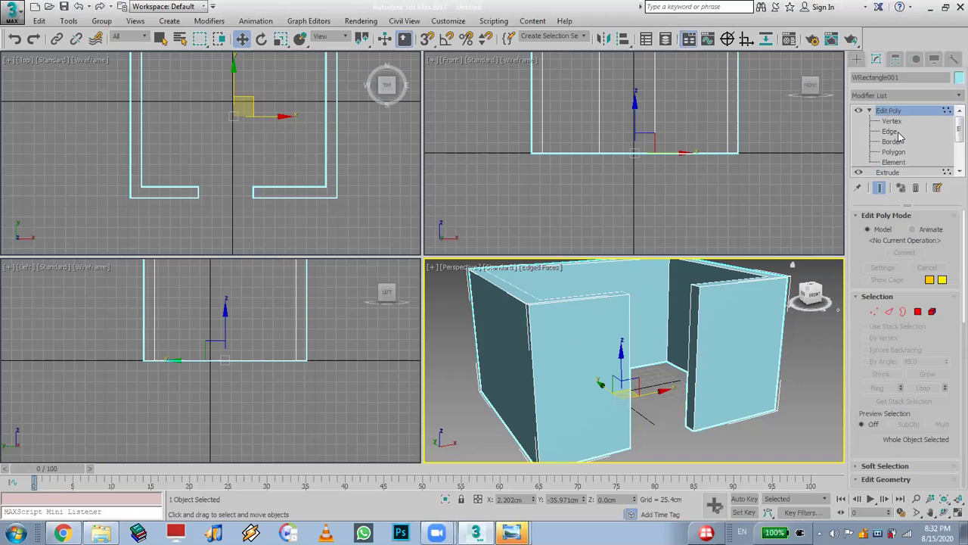
{"action": "left_click", "coordinate": [890, 132]}
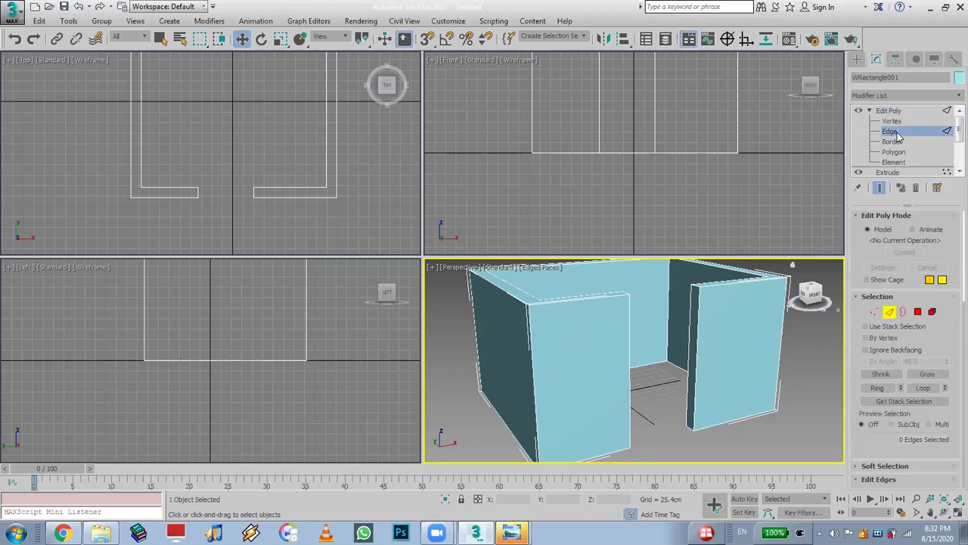
Select the four vertical edges of the two wall ends that face each other across the door opening.
{"action": "left_click", "coordinate": [696, 310]}
{"action": "left_click", "coordinate": [687, 318], "text": "ctrl"}
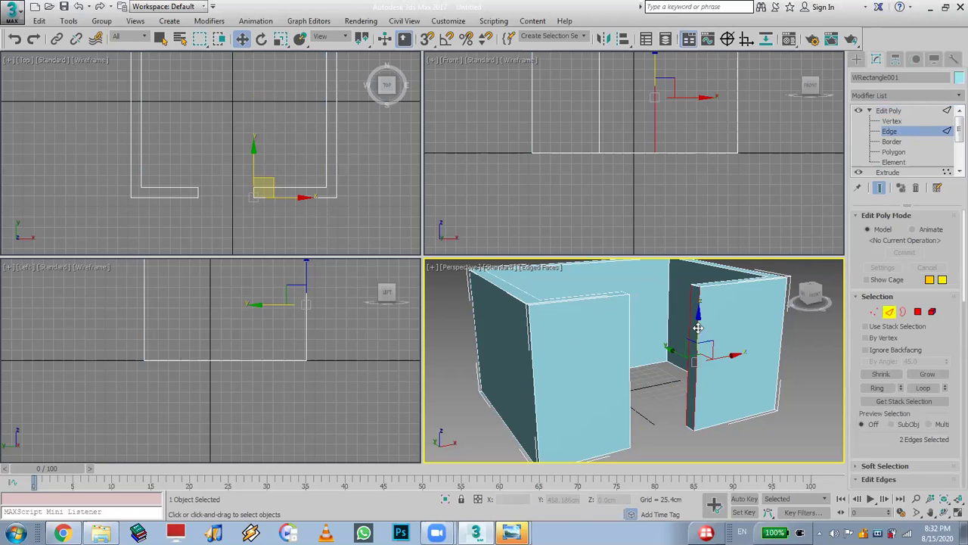
{"action": "left_click", "coordinate": [944, 512]}
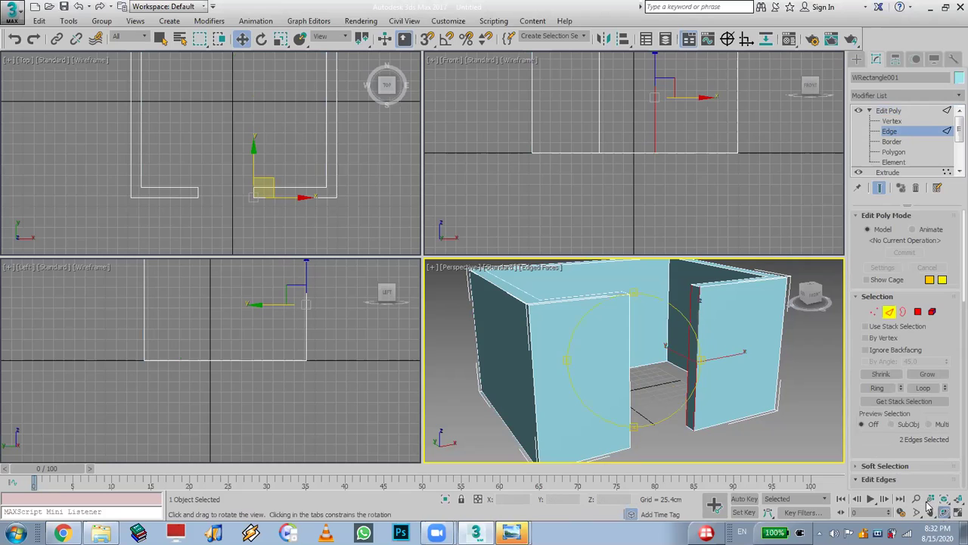
{"action": "left_click_drag", "start_coordinate": [705, 360], "coordinate": [583, 348]}
{"action": "key", "text": "w"}
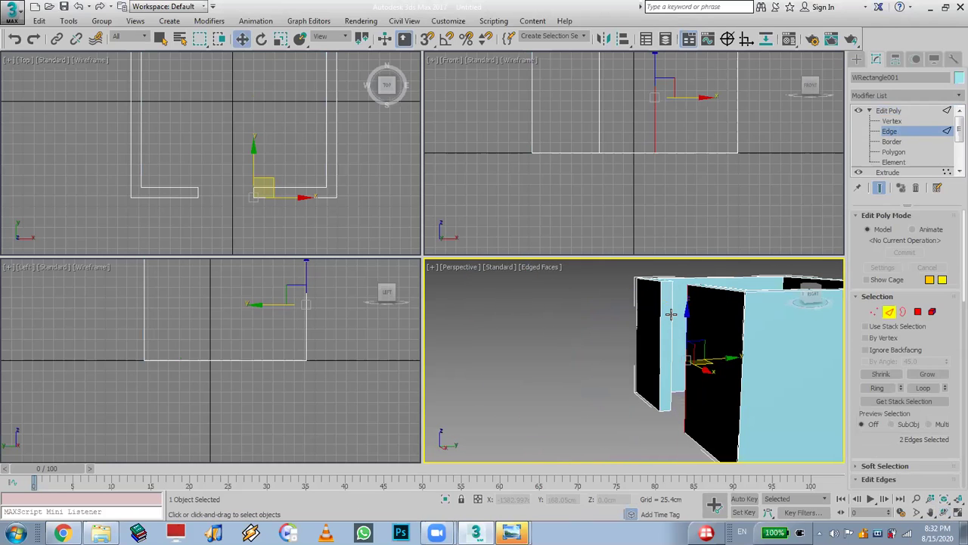
{"action": "left_click", "coordinate": [661, 315]}
{"action": "middle_click_drag", "start_coordinate": [720, 358], "coordinate": [598, 365], "text": "alt"}
{"action": "left_click", "coordinate": [596, 366], "text": "ctrl"}
{"action": "left_click", "coordinate": [944, 512]}
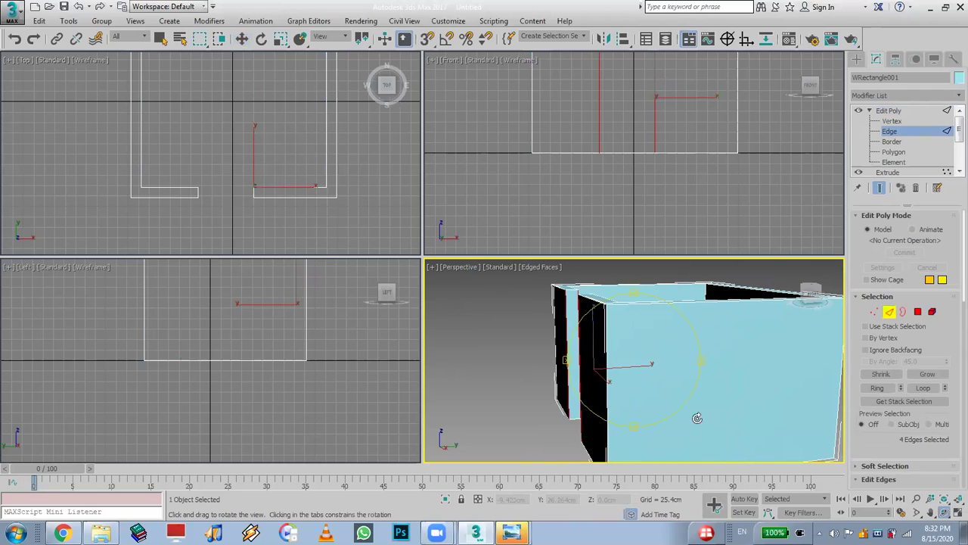
{"action": "left_click_drag", "start_coordinate": [583, 356], "coordinate": [666, 360]}
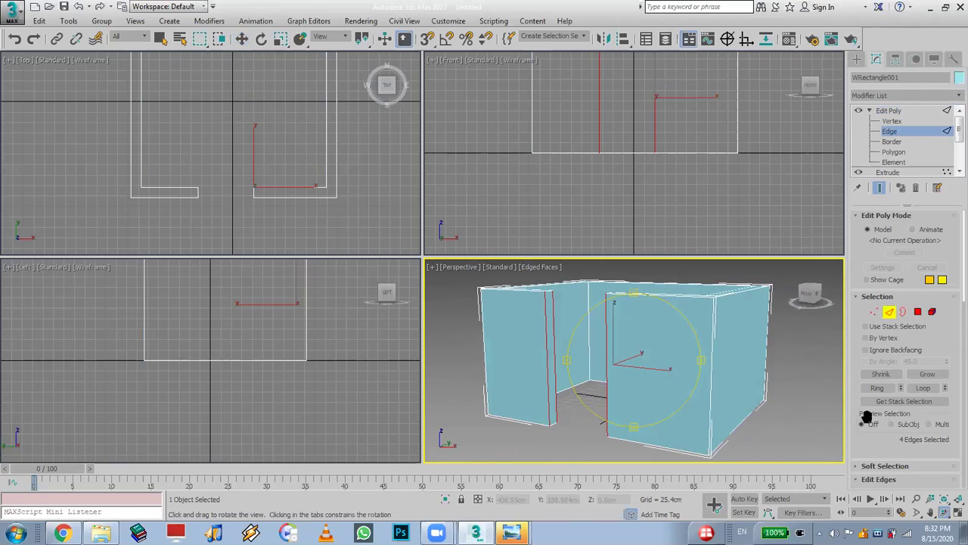
Connect the four selected edges with 6 segments to divide both wall ends horizontally.
{"action": "left_click_drag", "start_coordinate": [877, 442], "coordinate": [878, 233]}
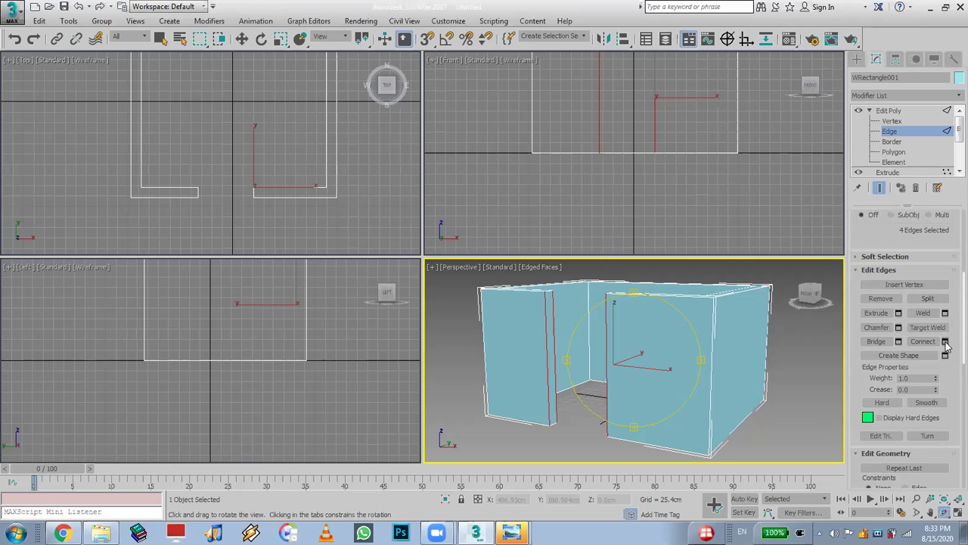
{"action": "left_click", "coordinate": [946, 345]}
{"action": "left_click_drag", "start_coordinate": [828, 304], "coordinate": [817, 327]}
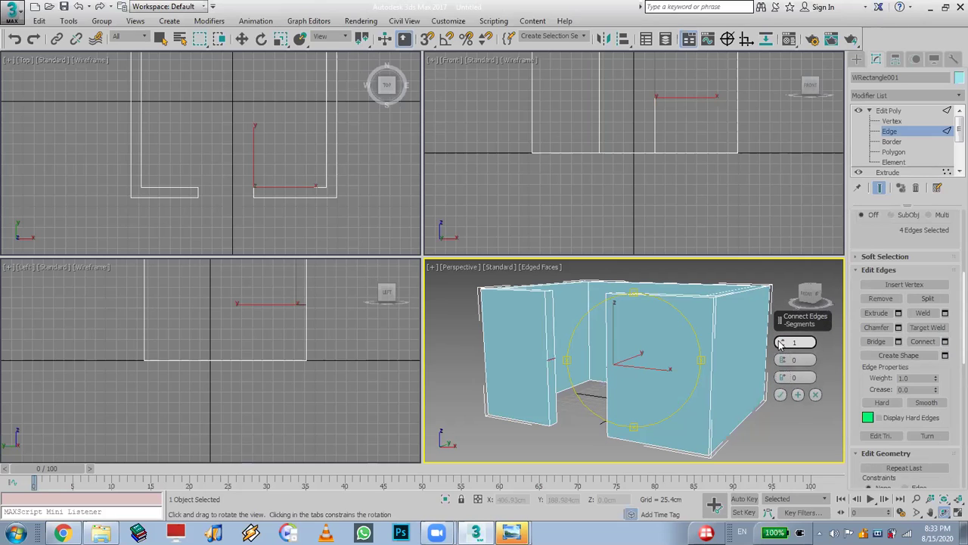
{"action": "left_click_drag", "start_coordinate": [783, 342], "coordinate": [783, 340]}
{"action": "key", "text": "7"}
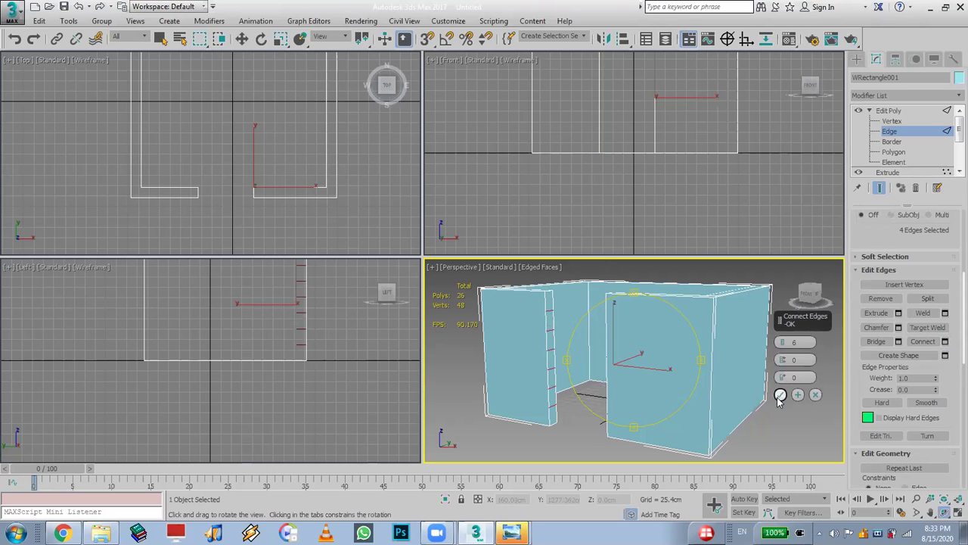
{"action": "left_click_drag", "start_coordinate": [783, 360], "coordinate": [789, 324]}
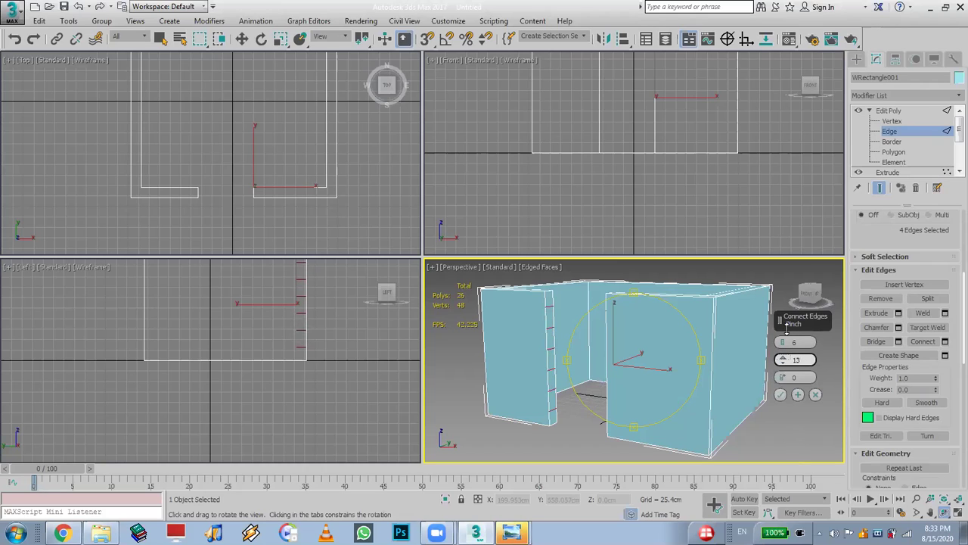
{"action": "left_click", "coordinate": [779, 394]}
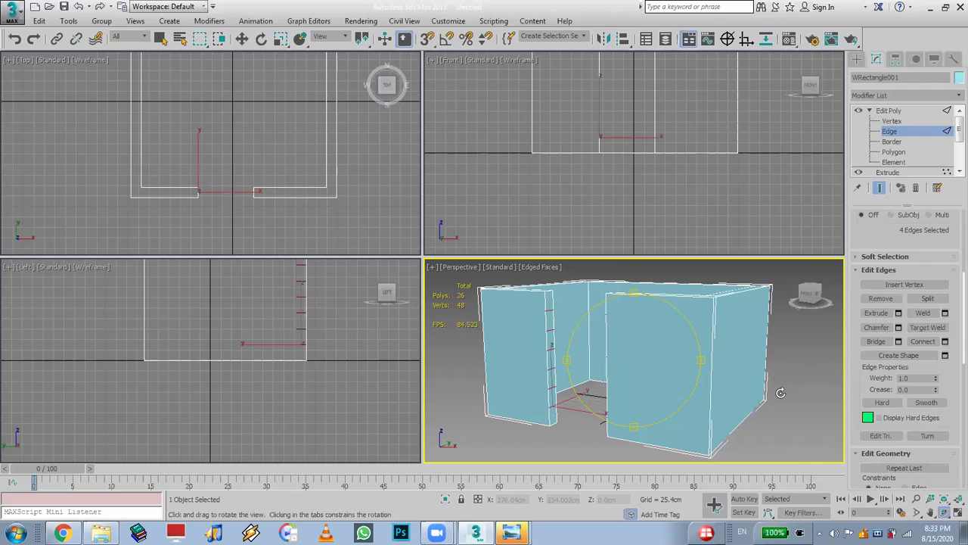
At Polygon level, select the topmost polygon and the four lowest polygons on one wall end of the opening.
{"action": "left_click", "coordinate": [892, 152]}
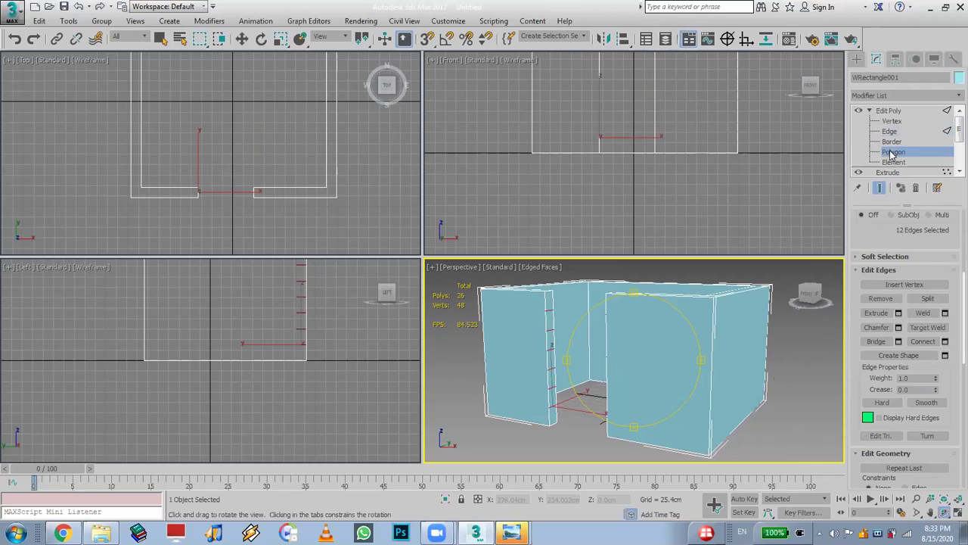
{"action": "key", "text": "w"}
{"action": "left_click", "coordinate": [548, 301]}
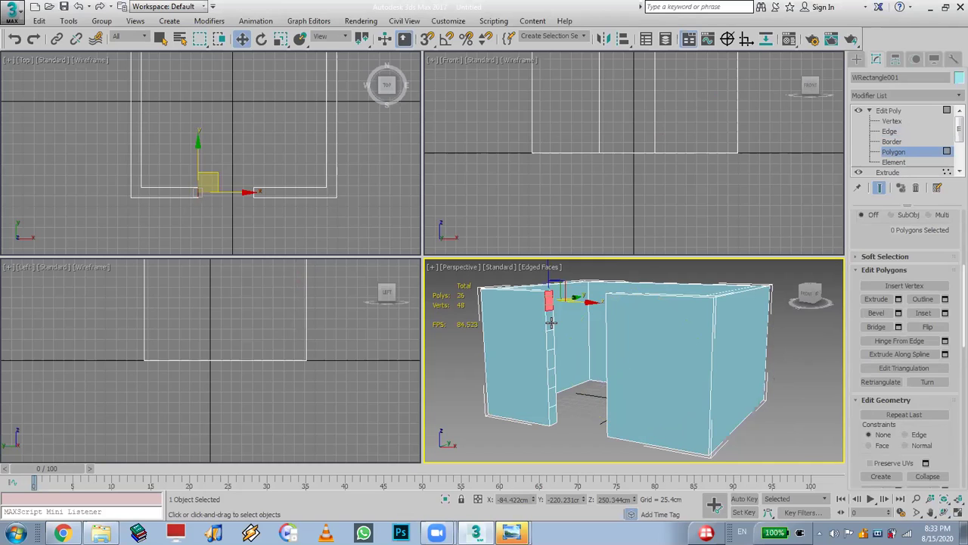
{"action": "left_click", "coordinate": [550, 360], "text": "ctrl"}
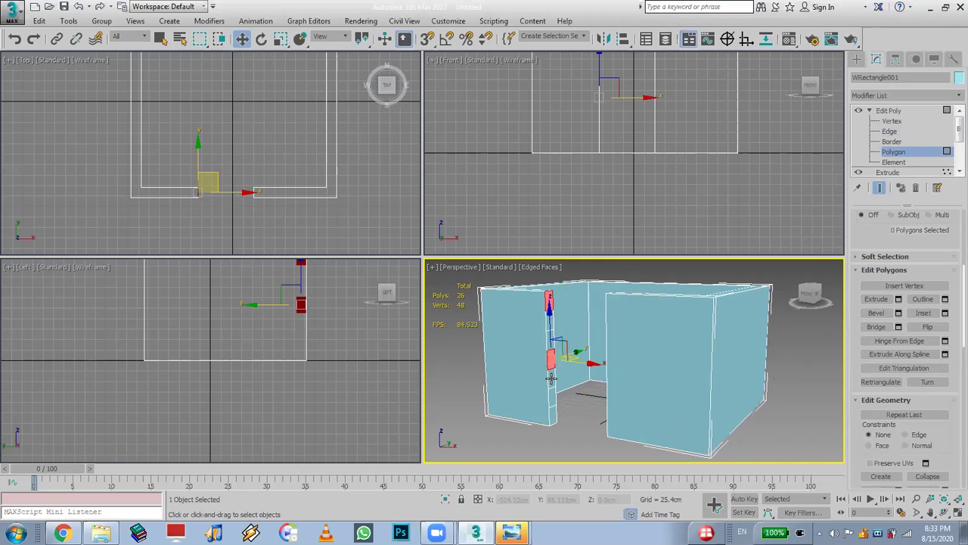
{"action": "left_click", "coordinate": [550, 394], "text": "ctrl"}
{"action": "left_click", "coordinate": [552, 408], "text": "ctrl"}
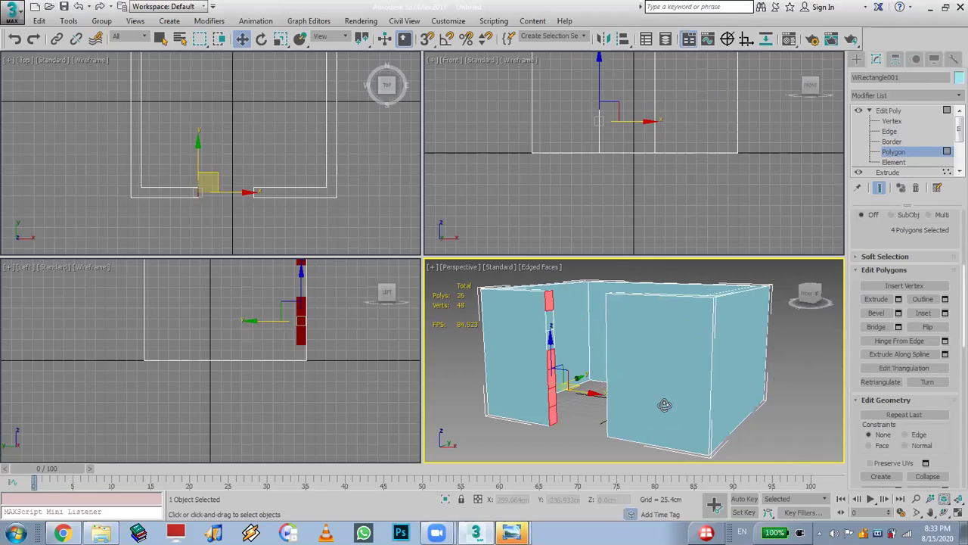
Add the matching five polygons on the opposite wall end to the selection and bridge them, leaving a window opening.
{"action": "key", "text": "ctrl+r"}
{"action": "middle_click_drag", "start_coordinate": [666, 365], "coordinate": [665, 368], "text": "alt"}
{"action": "key", "text": "w"}
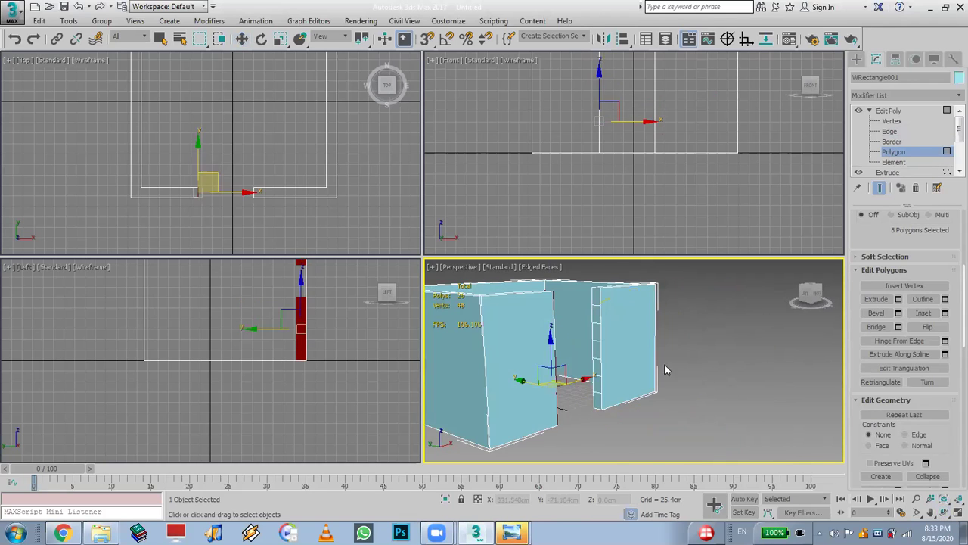
{"action": "left_click", "coordinate": [595, 297], "text": "ctrl"}
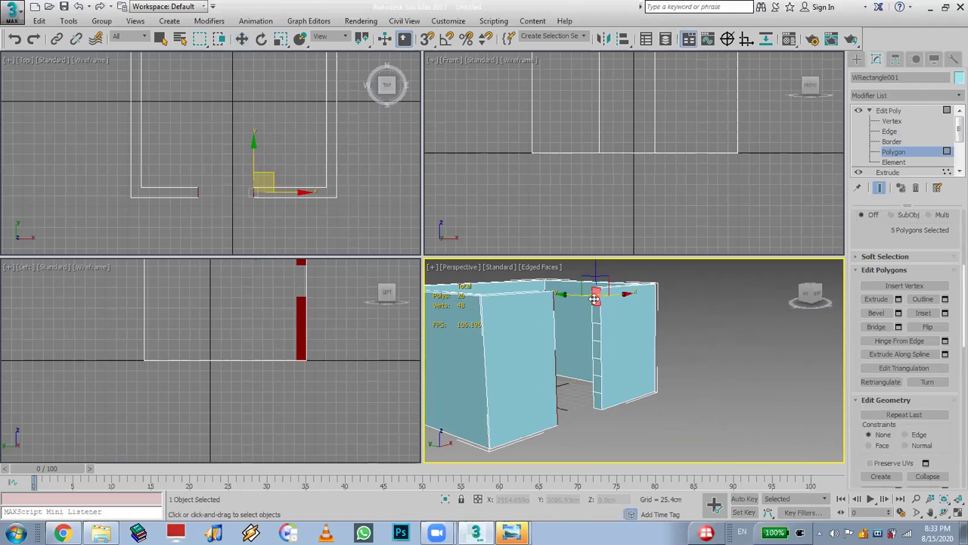
{"action": "left_click", "coordinate": [594, 400], "text": "ctrl"}
{"action": "left_click", "coordinate": [595, 387], "text": "ctrl"}
{"action": "left_click", "coordinate": [595, 371], "text": "ctrl"}
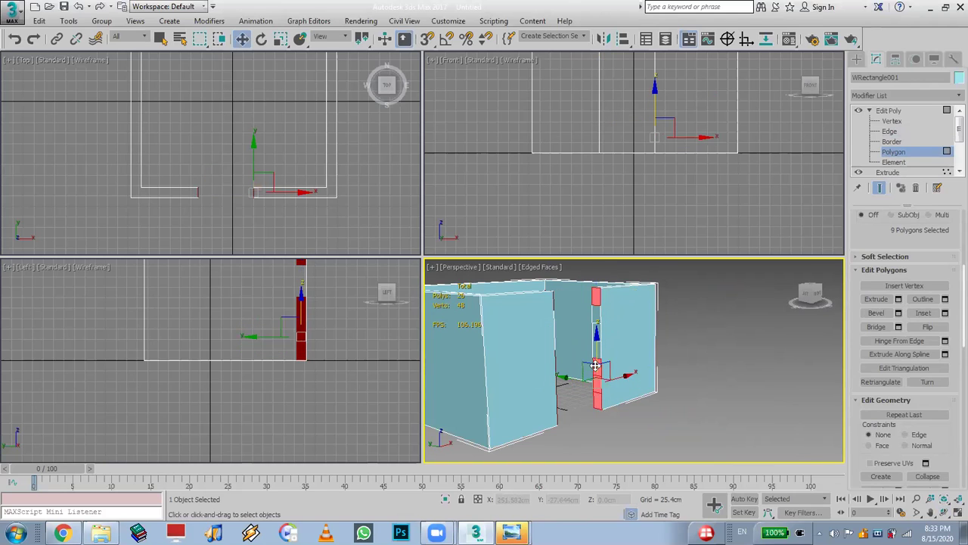
{"action": "left_click", "coordinate": [596, 353], "text": "ctrl"}
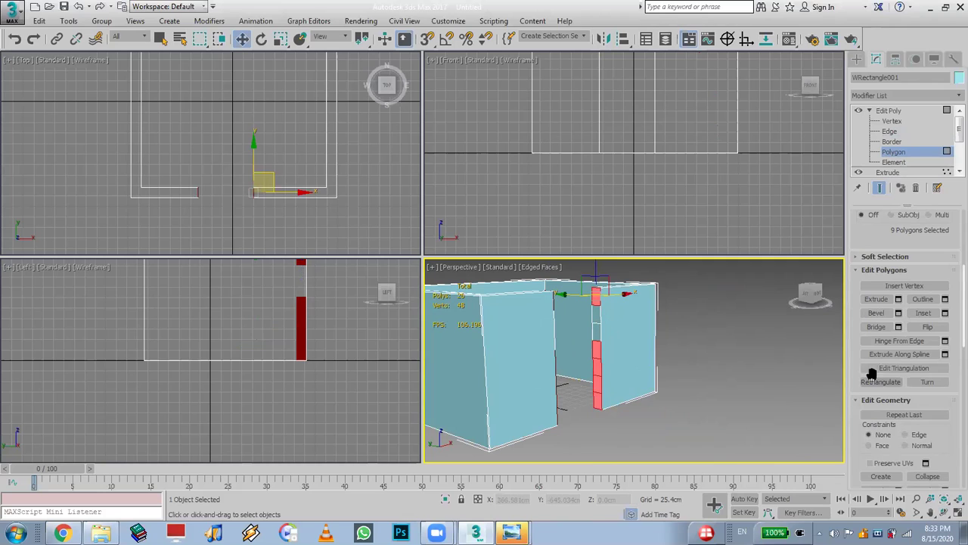
{"action": "left_click", "coordinate": [876, 327]}
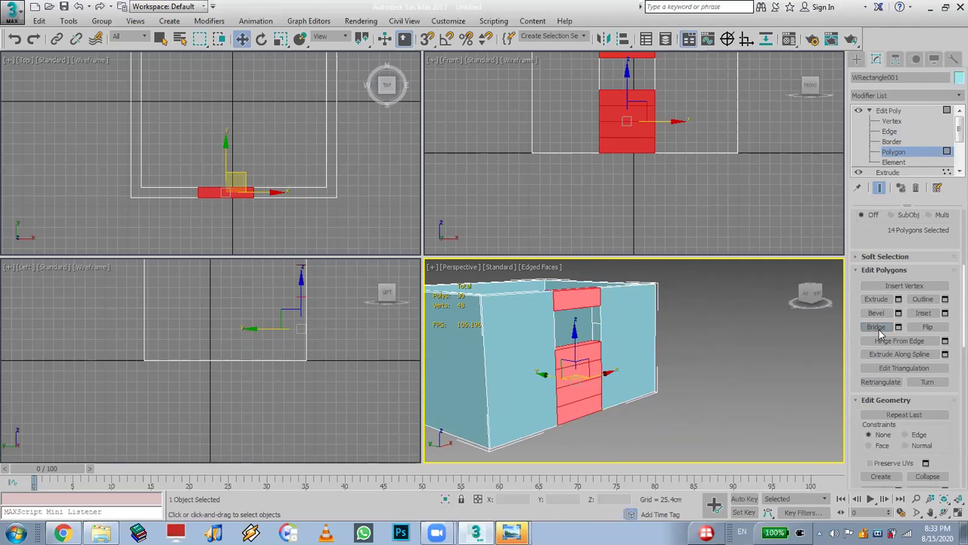
{"action": "left_click", "coordinate": [745, 340]}
Select the two vertical edges of the solid end wall and connect them with 21 segments.
{"action": "middle_click_drag", "start_coordinate": [746, 345], "coordinate": [765, 352], "text": "alt"}
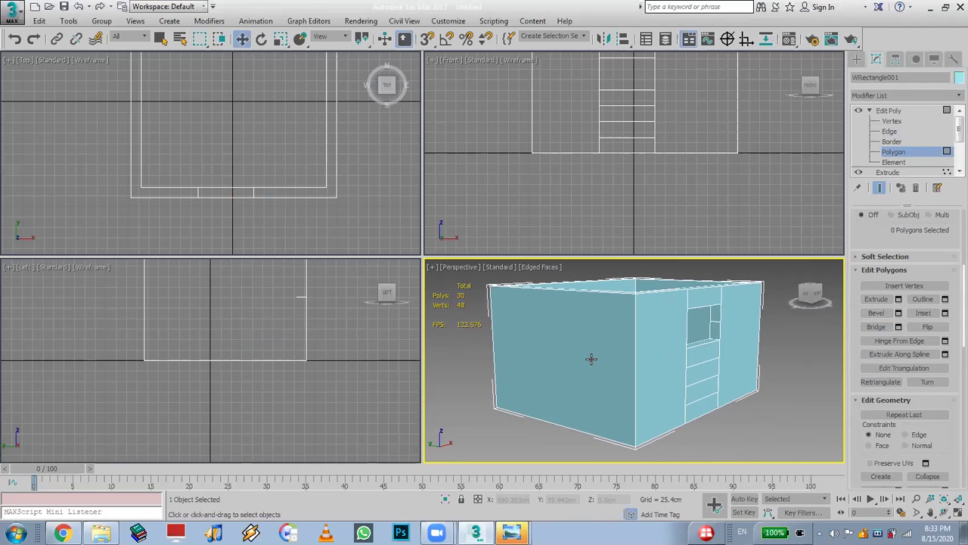
{"action": "left_click", "coordinate": [634, 360]}
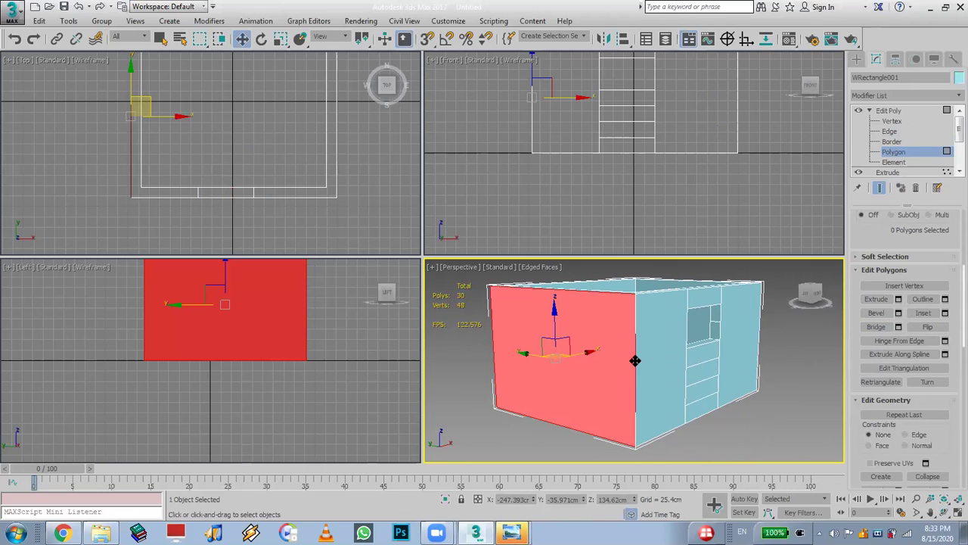
{"action": "left_click", "coordinate": [735, 432]}
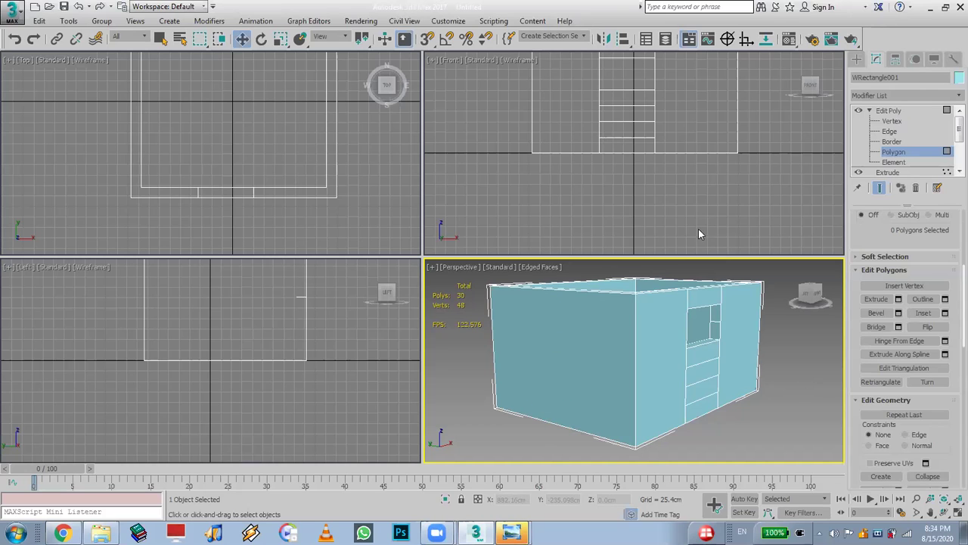
{"action": "key", "text": "2"}
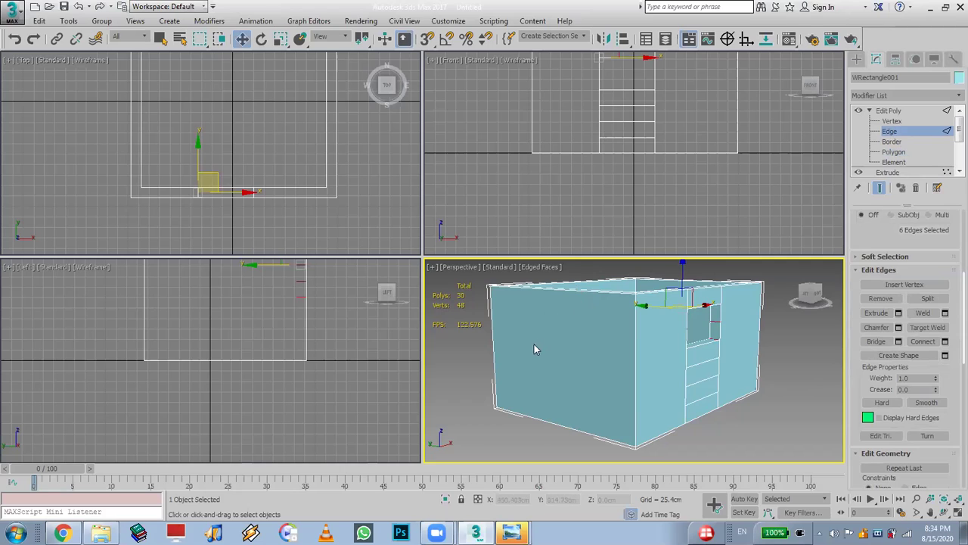
{"action": "left_click", "coordinate": [492, 358]}
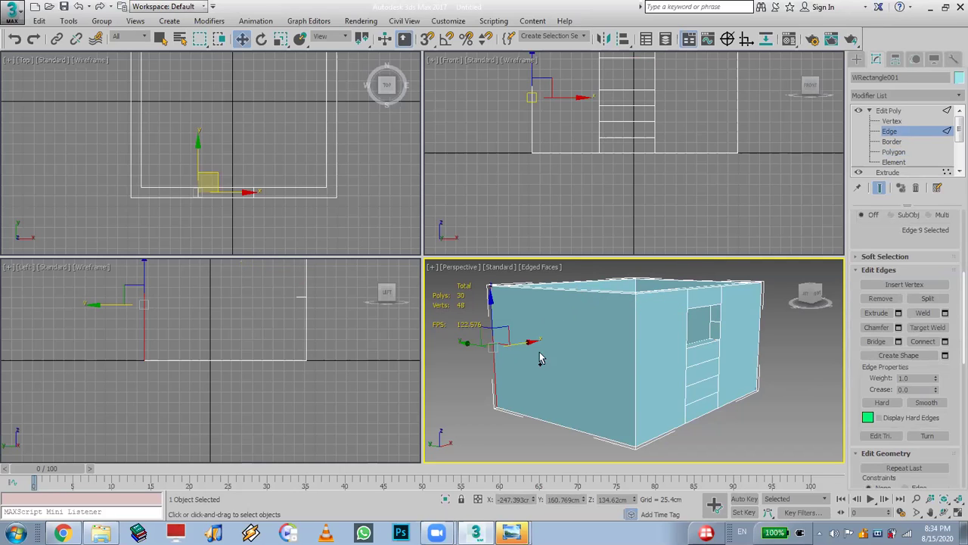
{"action": "left_click", "coordinate": [640, 362], "text": "ctrl"}
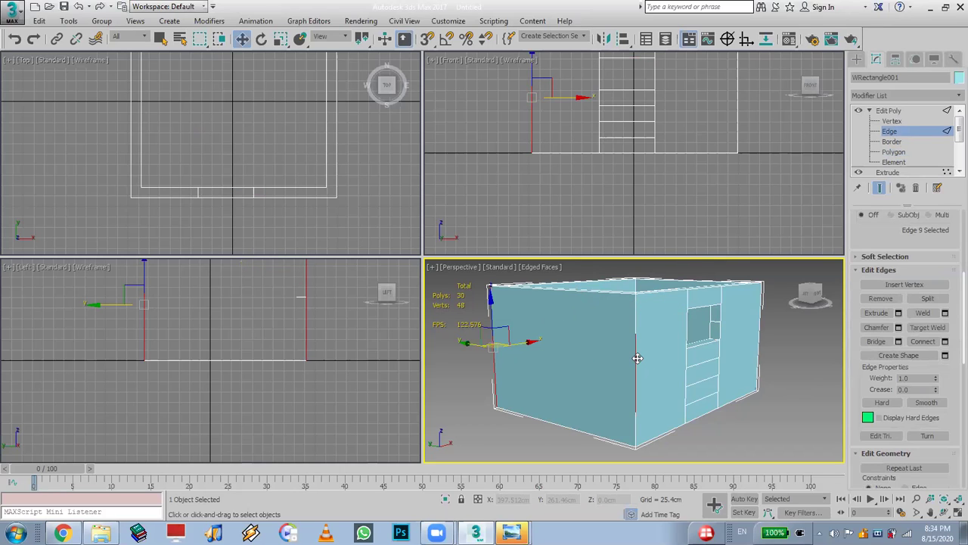
{"action": "left_click", "coordinate": [945, 341]}
{"action": "left_click_drag", "start_coordinate": [782, 345], "coordinate": [784, 301]}
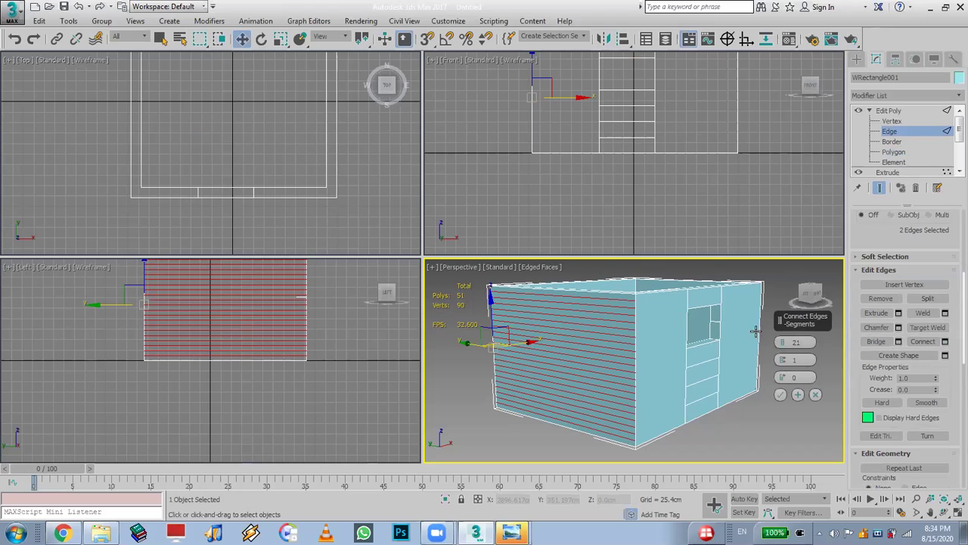
{"action": "left_click", "coordinate": [781, 395]}
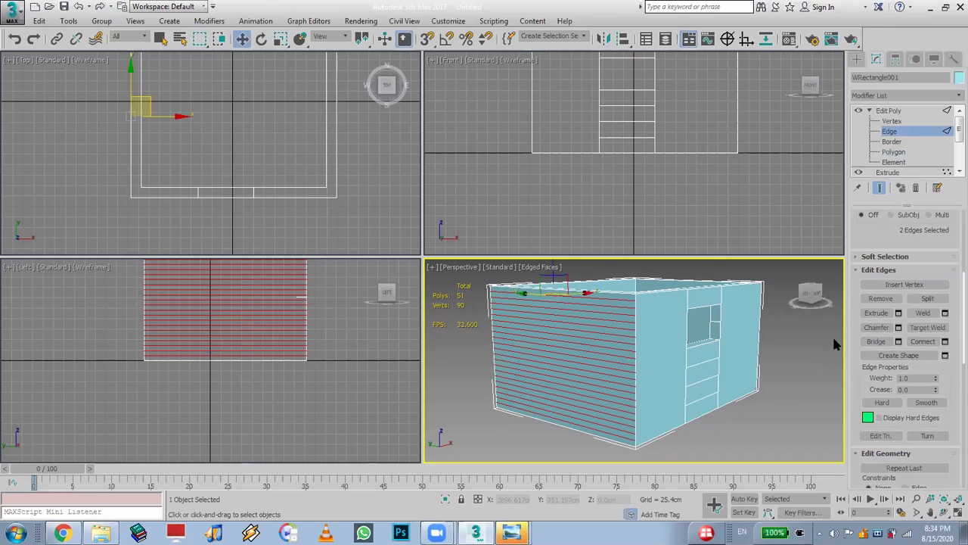
{"action": "left_click", "coordinate": [876, 313]}
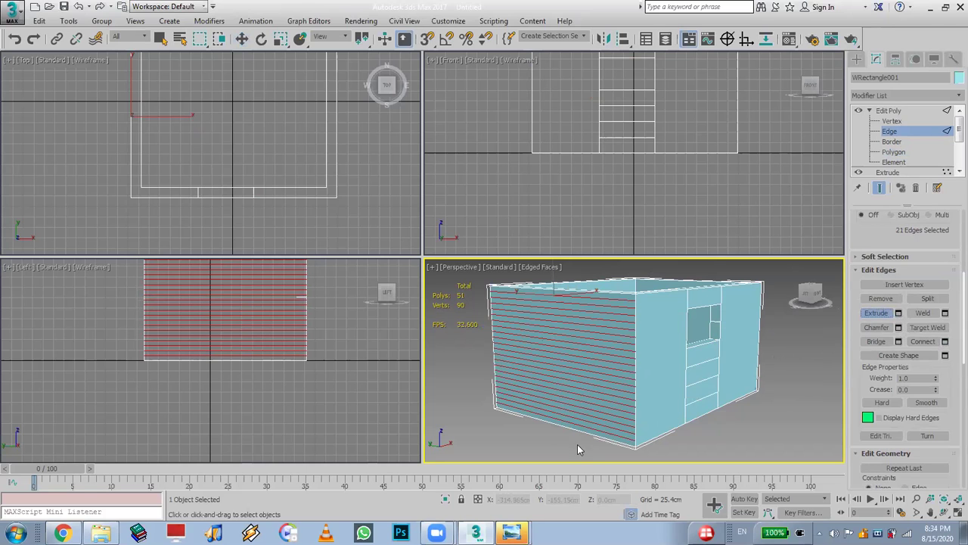
{"action": "left_click_drag", "start_coordinate": [590, 426], "coordinate": [573, 250]}
{"action": "right_click", "coordinate": [573, 251]}
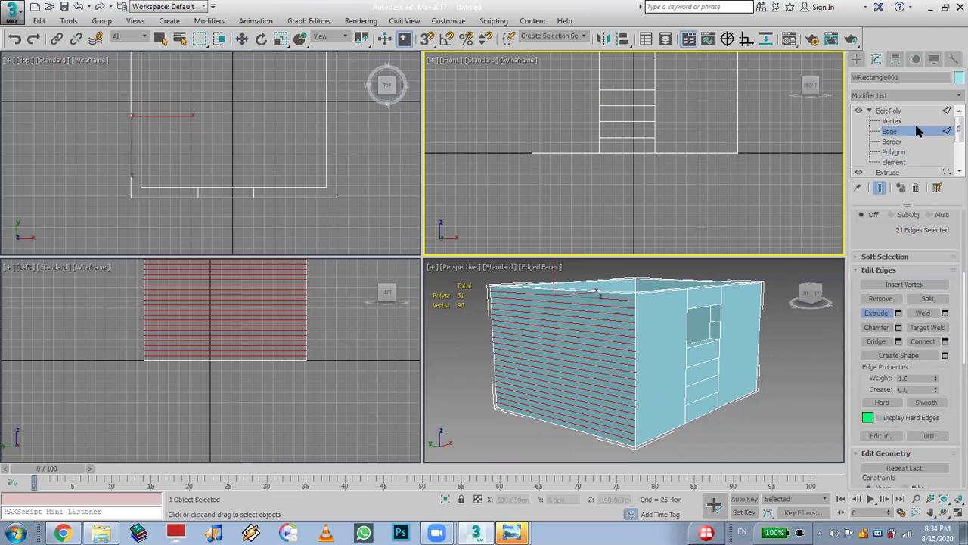
At Polygon level, extrude the lowest and topmost strips of the divided wall outward into a floor slab and a matching roof slab.
{"action": "left_click", "coordinate": [894, 152]}
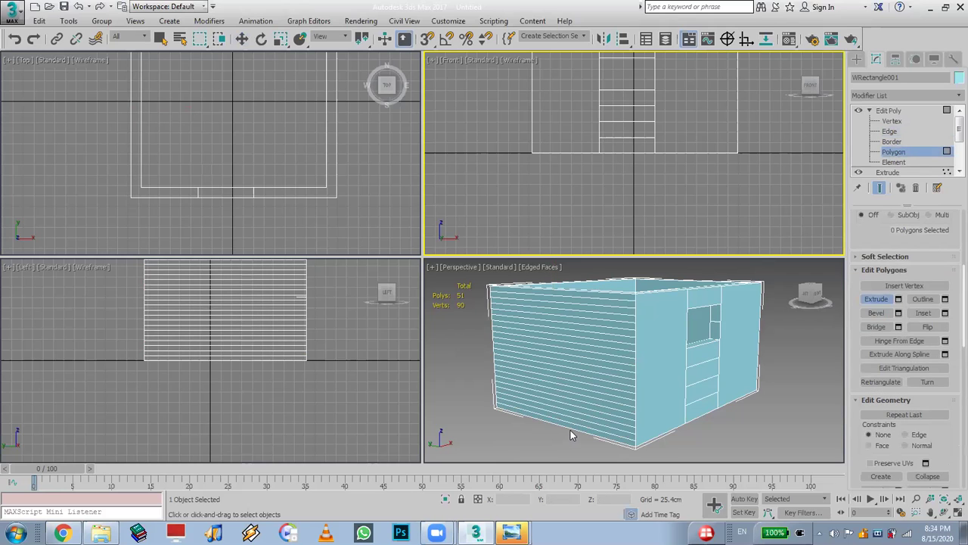
{"action": "left_click_drag", "start_coordinate": [573, 424], "coordinate": [495, 205]}
{"action": "left_click", "coordinate": [543, 291]}
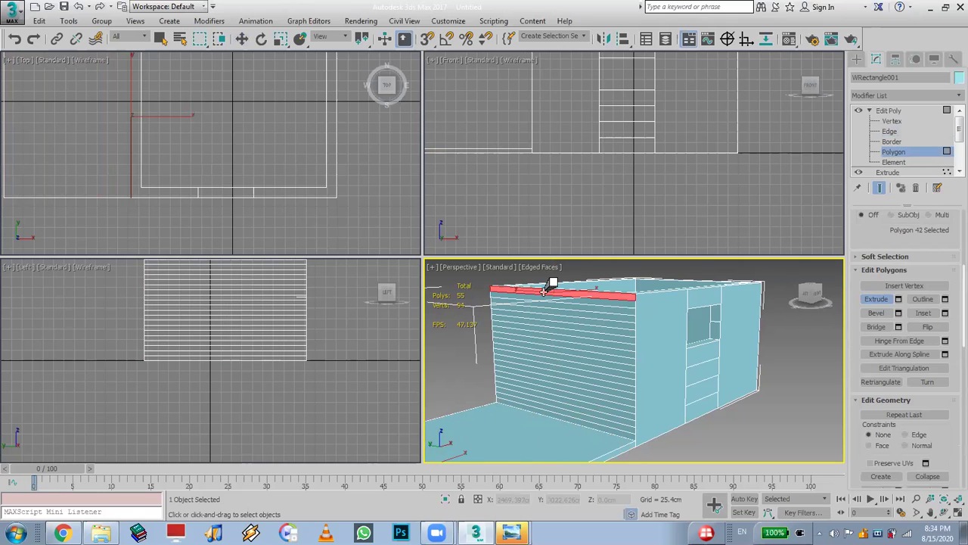
{"action": "left_click_drag", "start_coordinate": [597, 300], "coordinate": [669, 316]}
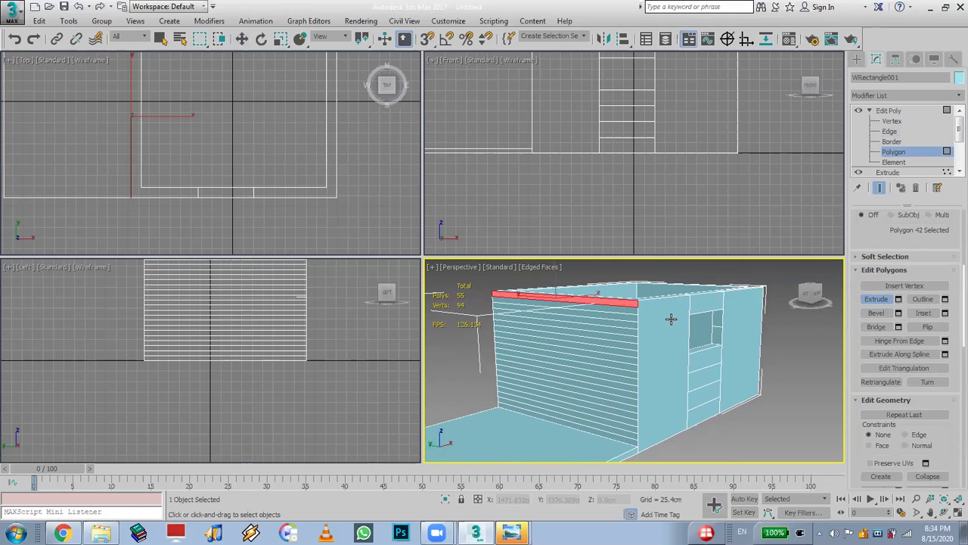
{"action": "middle_click_drag", "start_coordinate": [670, 316], "coordinate": [638, 270], "text": "alt"}
{"action": "key", "text": "ctrl+z"}
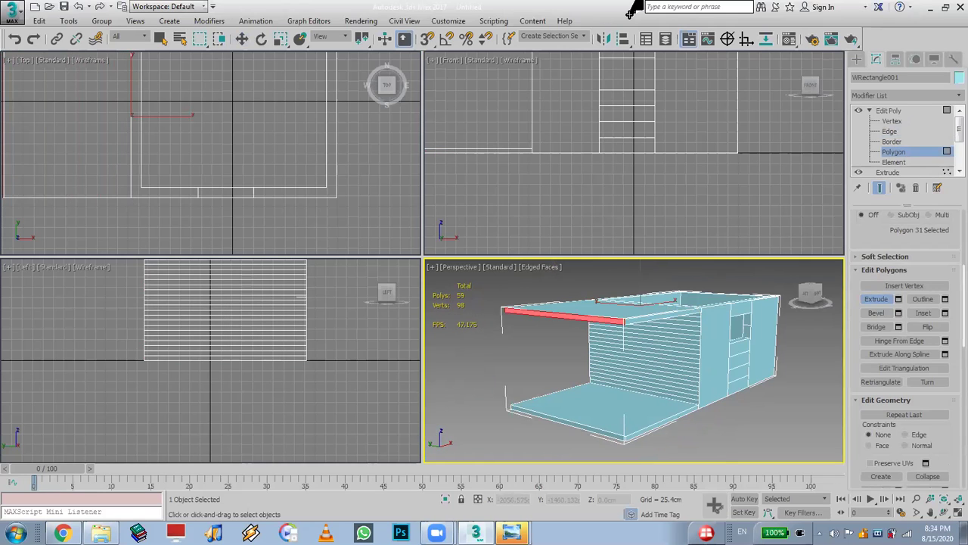
Bevel the top face of the projecting roof slab upward and inward into a hipped roof with a narrow ridge.
{"action": "middle_click_drag", "start_coordinate": [714, 304], "coordinate": [684, 318], "text": "alt"}
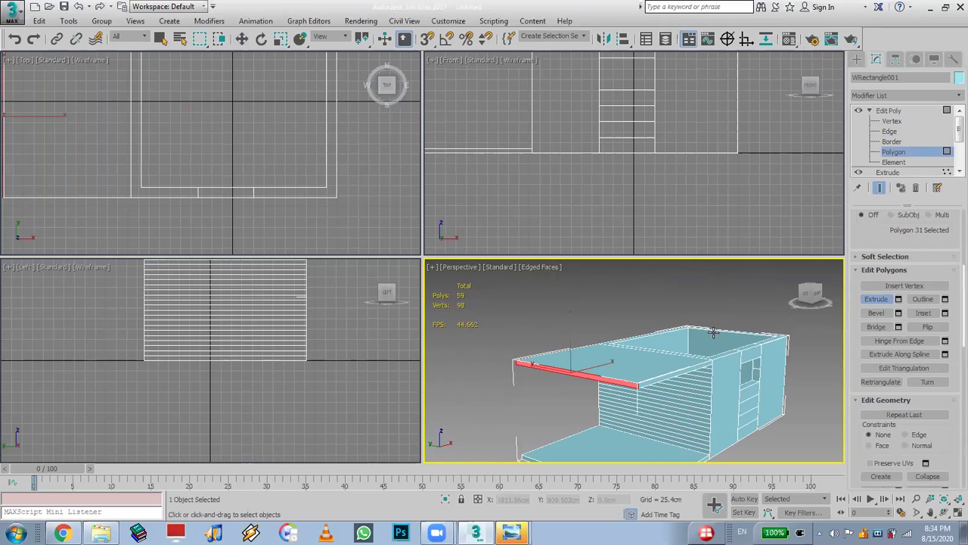
{"action": "left_click", "coordinate": [878, 313]}
{"action": "left_click_drag", "start_coordinate": [619, 362], "coordinate": [620, 229]}
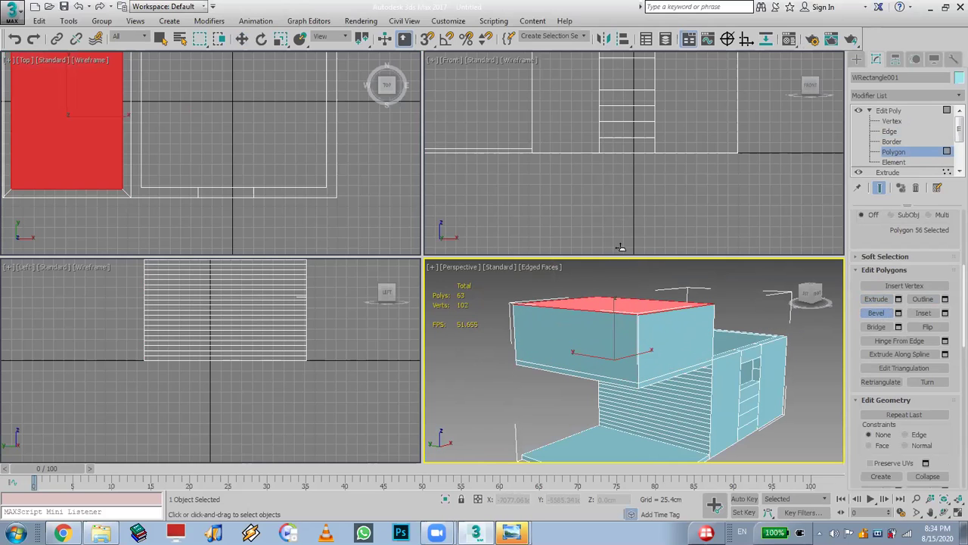
{"action": "left_click", "coordinate": [635, 364]}
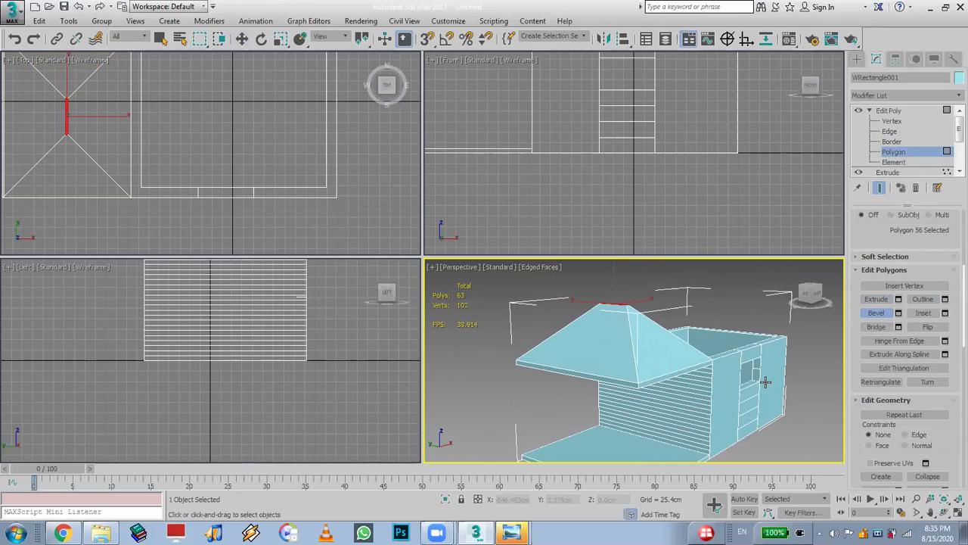
Select the top and bottom edges of the opposite end wall and connect them with 21 segments to divide it into vertical strips.
{"action": "left_click", "coordinate": [945, 513]}
{"action": "left_click_drag", "start_coordinate": [671, 371], "coordinate": [747, 415]}
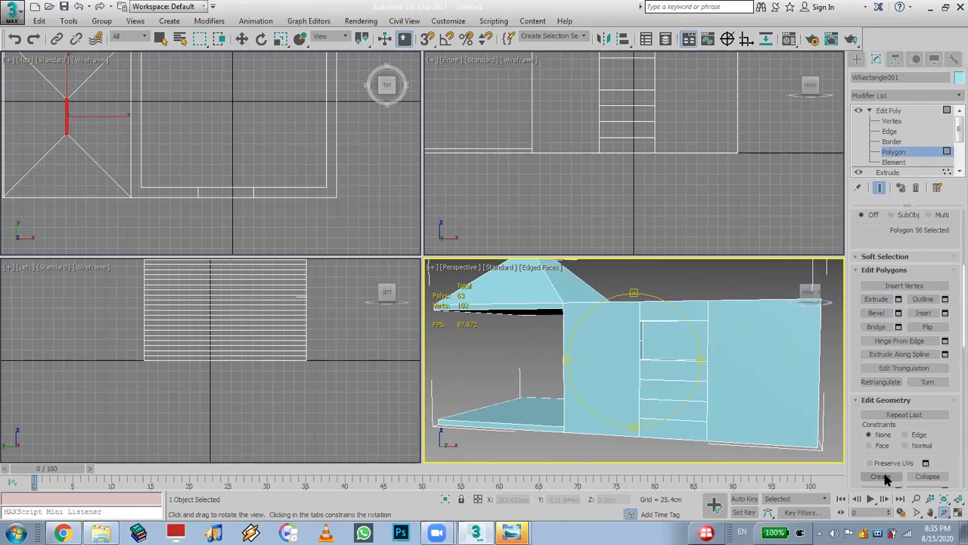
{"action": "left_click_drag", "start_coordinate": [806, 391], "coordinate": [739, 357]}
{"action": "scroll", "coordinate": [652, 360], "scroll_direction": "down", "scroll_amount": 5}
{"action": "right_click", "coordinate": [739, 356]}
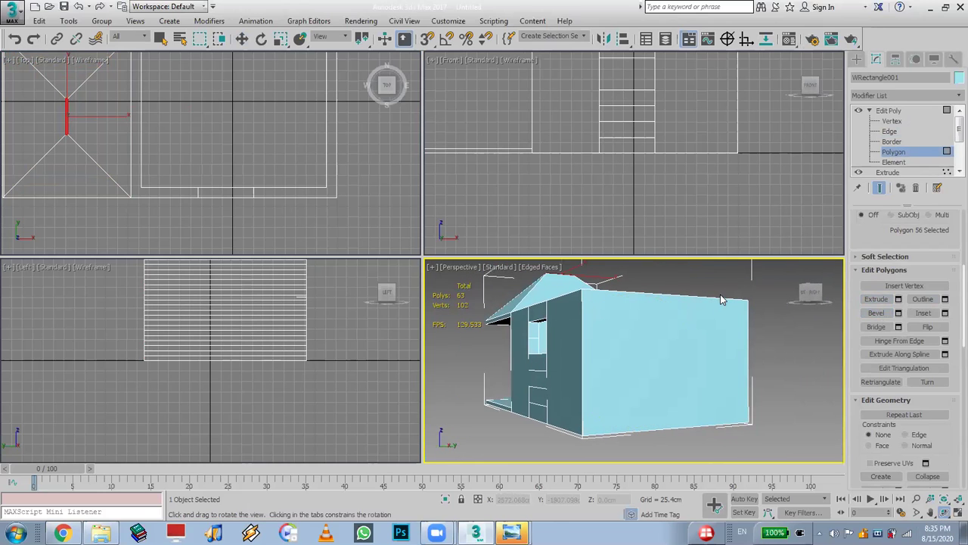
{"action": "left_click", "coordinate": [892, 141]}
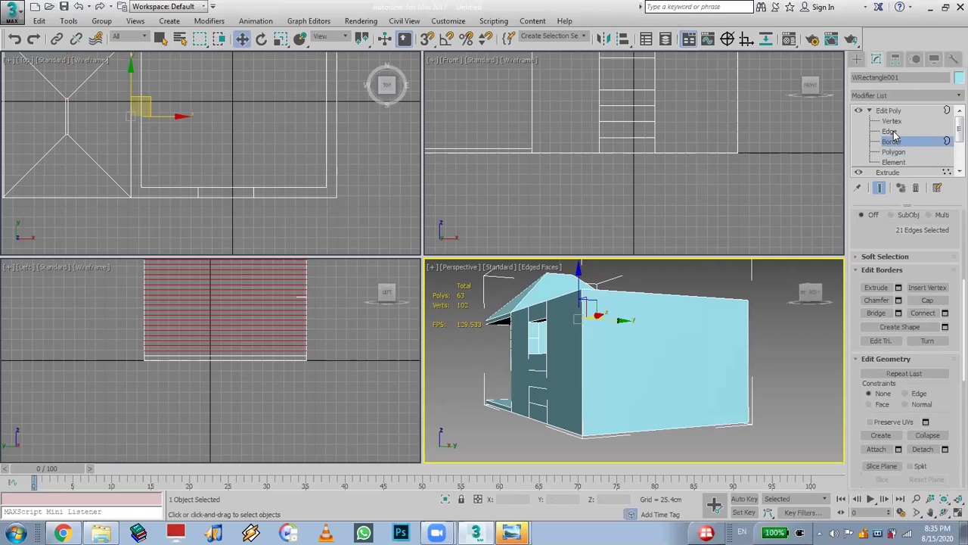
{"action": "left_click", "coordinate": [892, 132]}
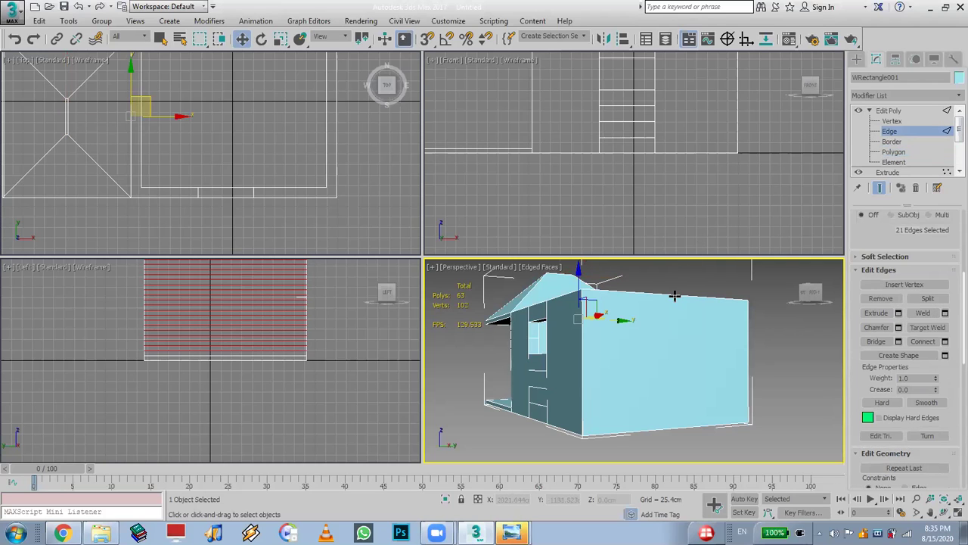
{"action": "left_click", "coordinate": [681, 428]}
{"action": "left_click", "coordinate": [681, 428], "text": "ctrl"}
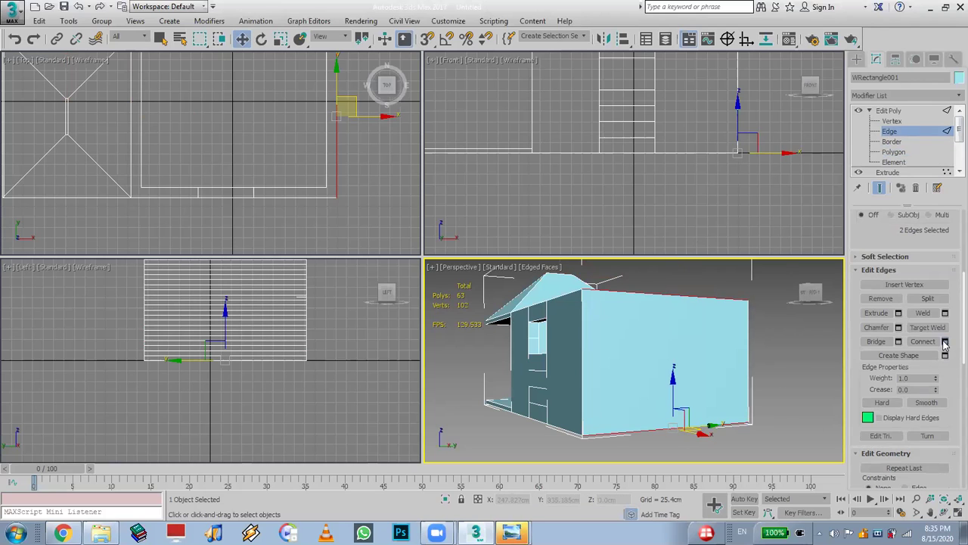
{"action": "left_click", "coordinate": [945, 342]}
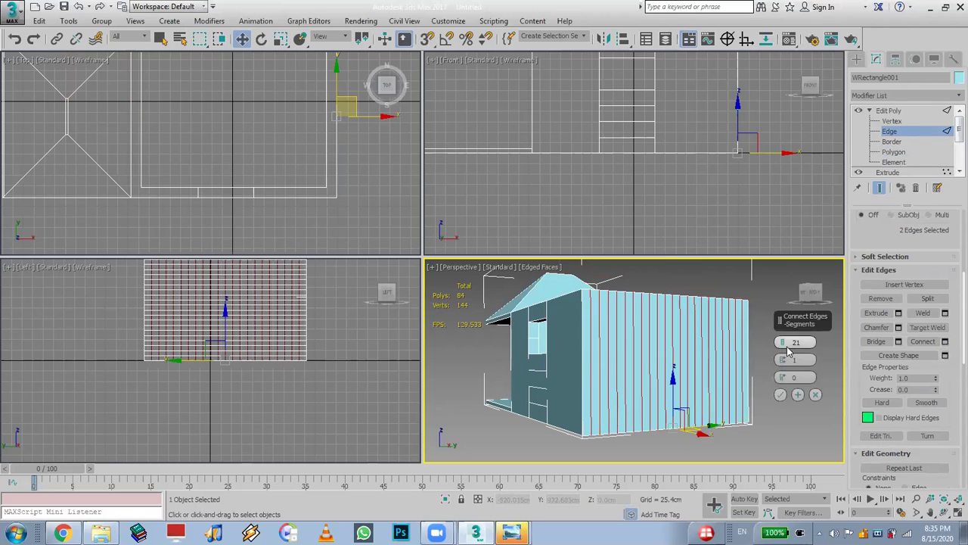
{"action": "left_click", "coordinate": [780, 394]}
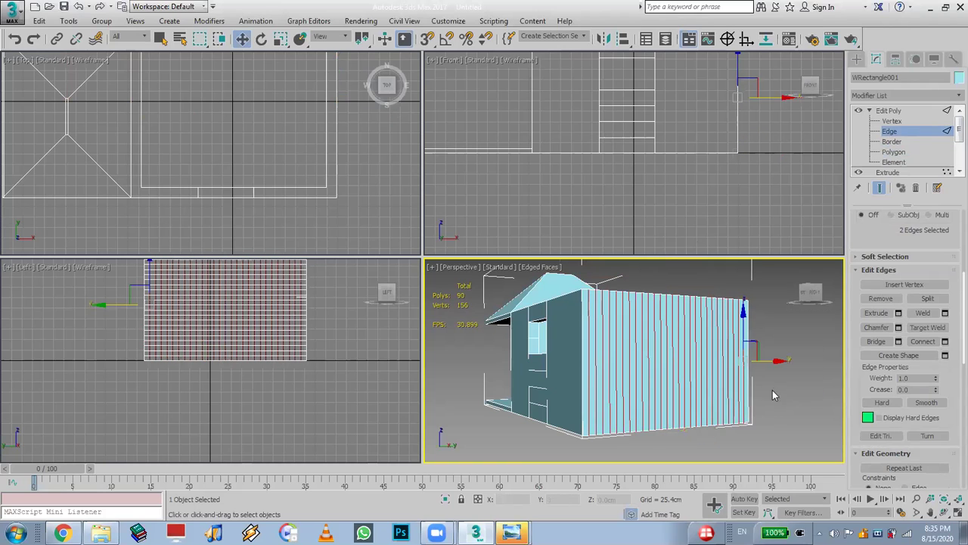
At Polygon level, select the two outermost vertical strips of that wall and extrude them outward about 312 cm.
{"action": "left_click", "coordinate": [896, 152]}
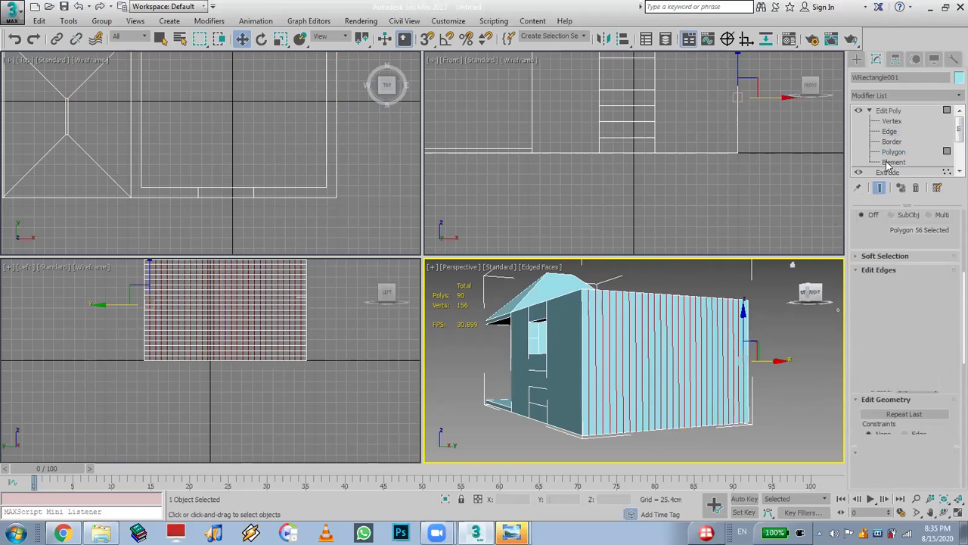
{"action": "left_click", "coordinate": [748, 369]}
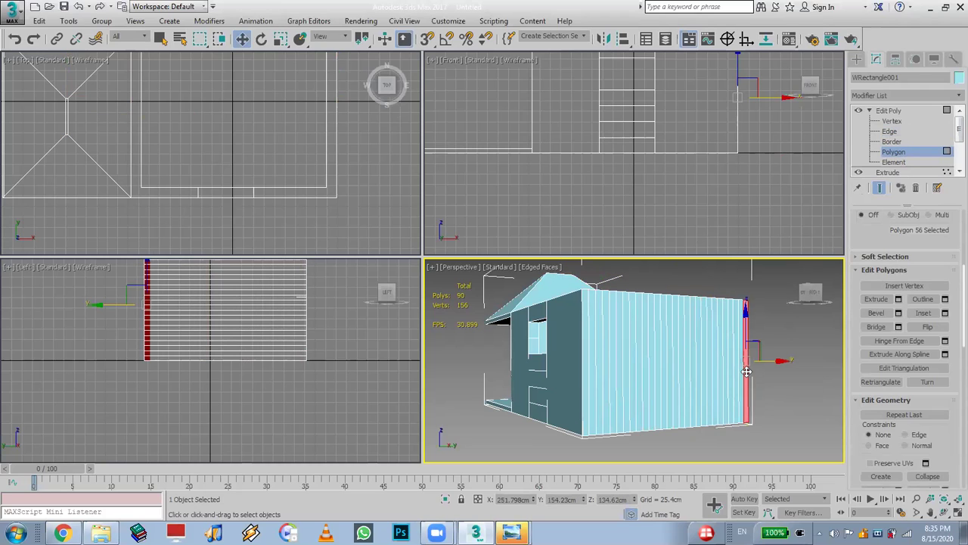
{"action": "left_click", "coordinate": [584, 373], "text": "ctrl"}
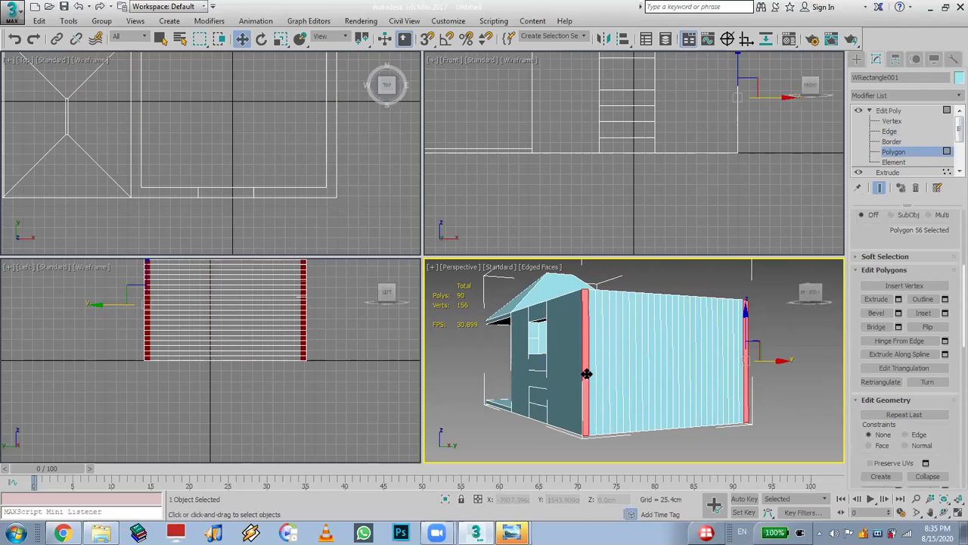
{"action": "left_click", "coordinate": [899, 299]}
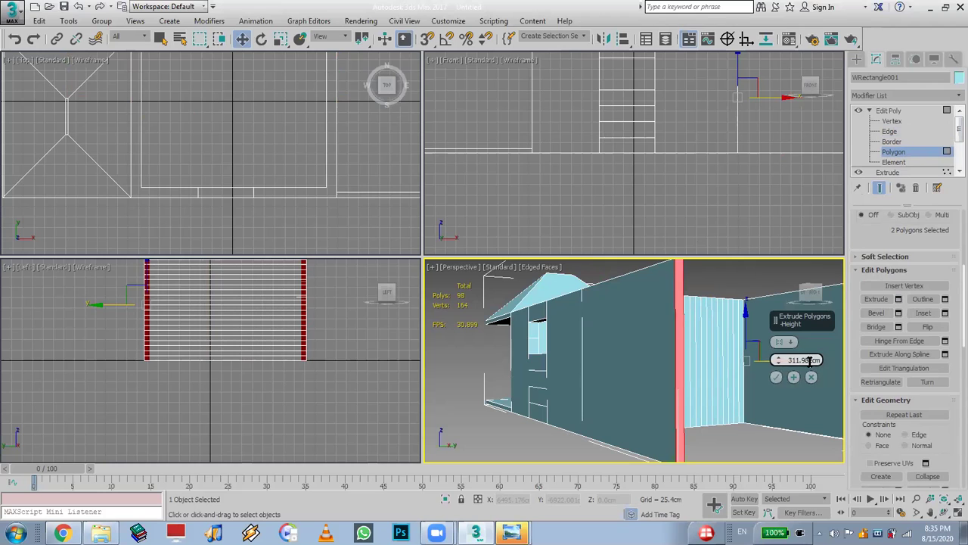
{"action": "left_click", "coordinate": [776, 376]}
Inspect the extruded side walls and the room's interior, and return to the Edit Poly object level.
{"action": "middle_click_drag", "start_coordinate": [776, 376], "coordinate": [800, 318], "text": "alt"}
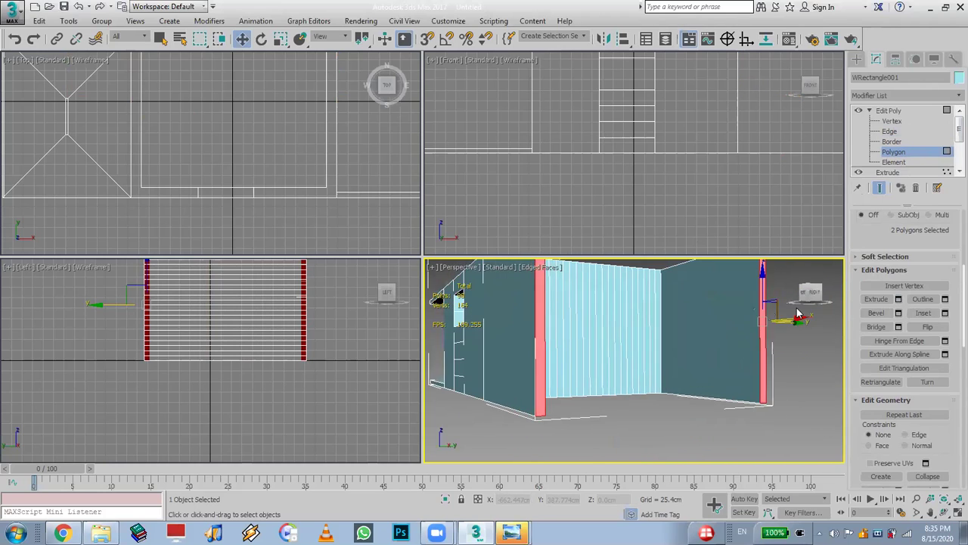
{"action": "middle_click_drag", "start_coordinate": [620, 340], "coordinate": [627, 374]}
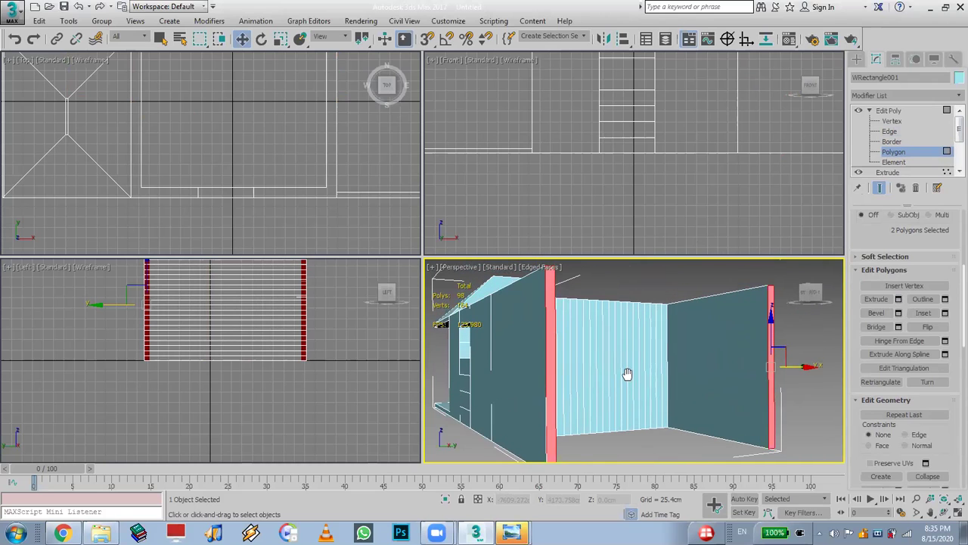
{"action": "left_click", "coordinate": [716, 365]}
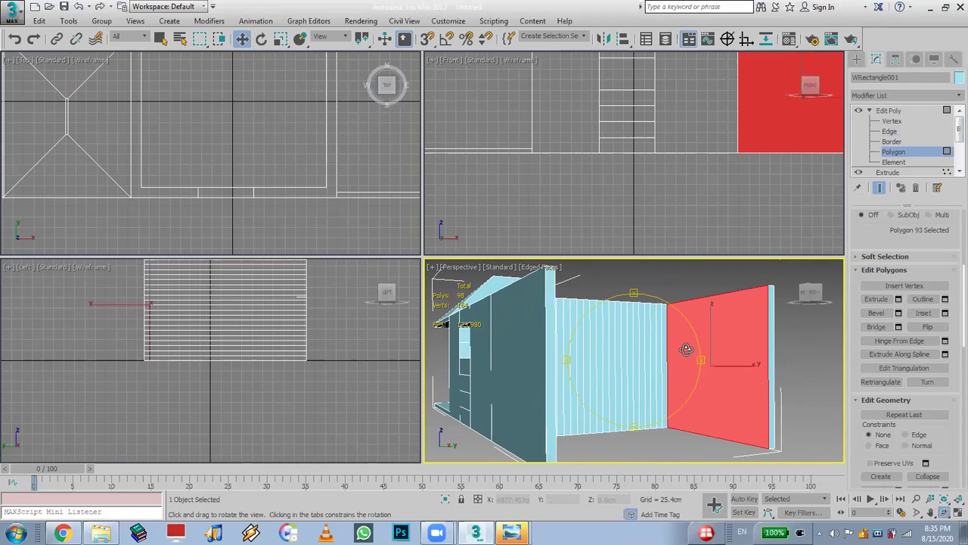
{"action": "left_click_drag", "start_coordinate": [703, 363], "coordinate": [644, 371]}
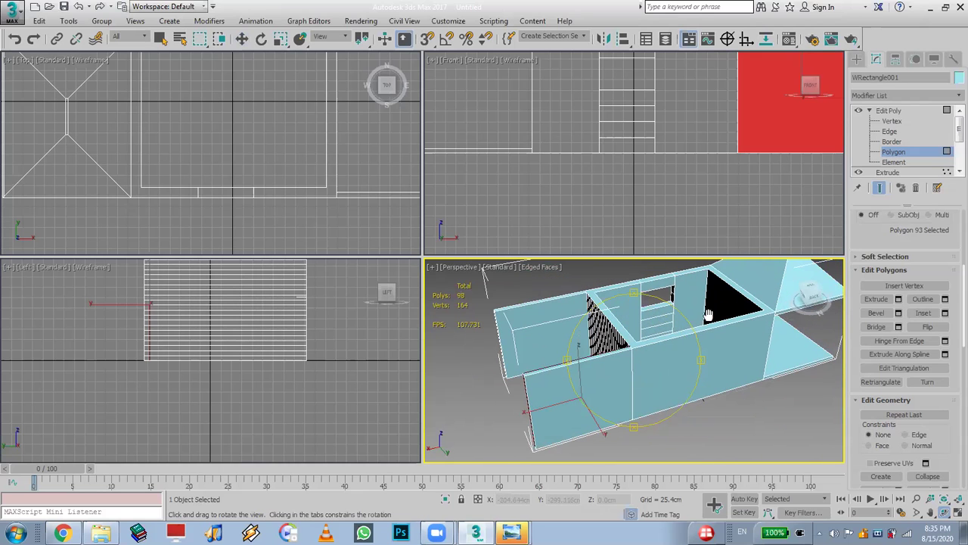
{"action": "scroll", "coordinate": [647, 381], "scroll_direction": "down", "scroll_amount": 6}
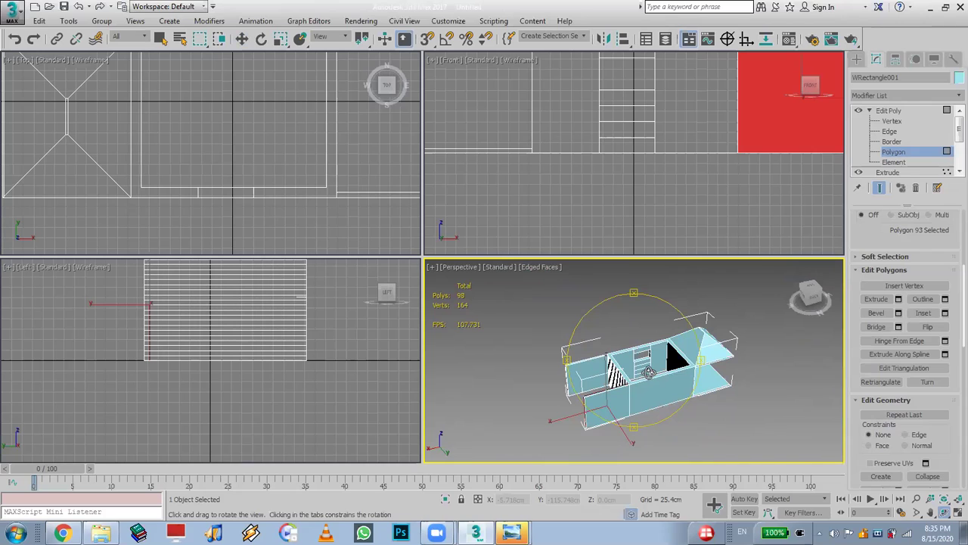
{"action": "scroll", "coordinate": [649, 371], "scroll_direction": "up", "scroll_amount": 8}
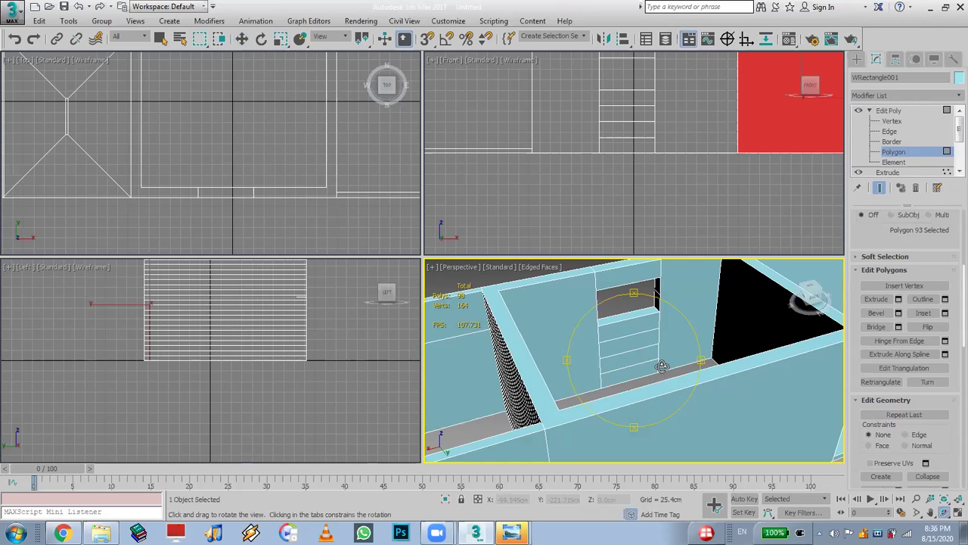
{"action": "left_click_drag", "start_coordinate": [563, 363], "coordinate": [680, 356]}
{"action": "key", "text": "w"}
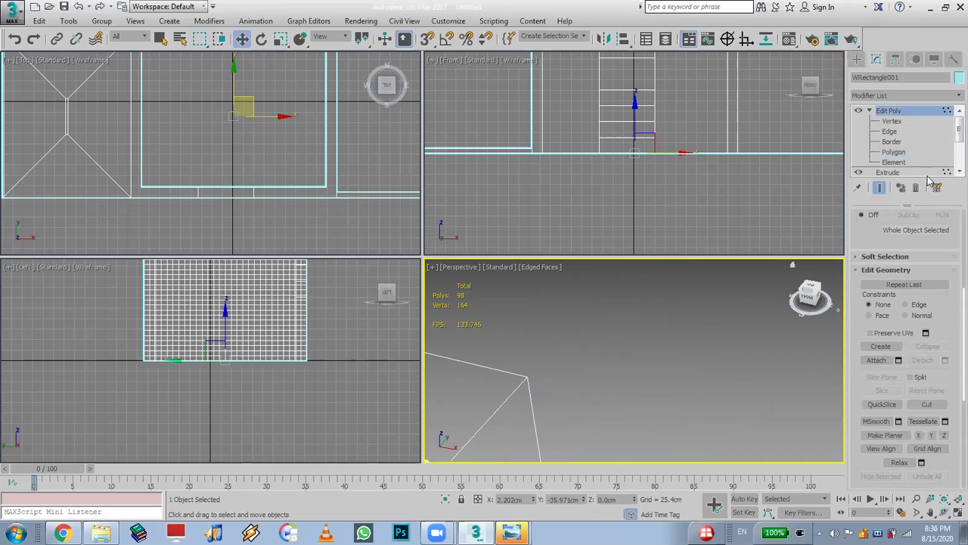
Remove the Edit Poly modifier from the room to return it to the plain extruded walls.
{"action": "left_click", "coordinate": [916, 187]}
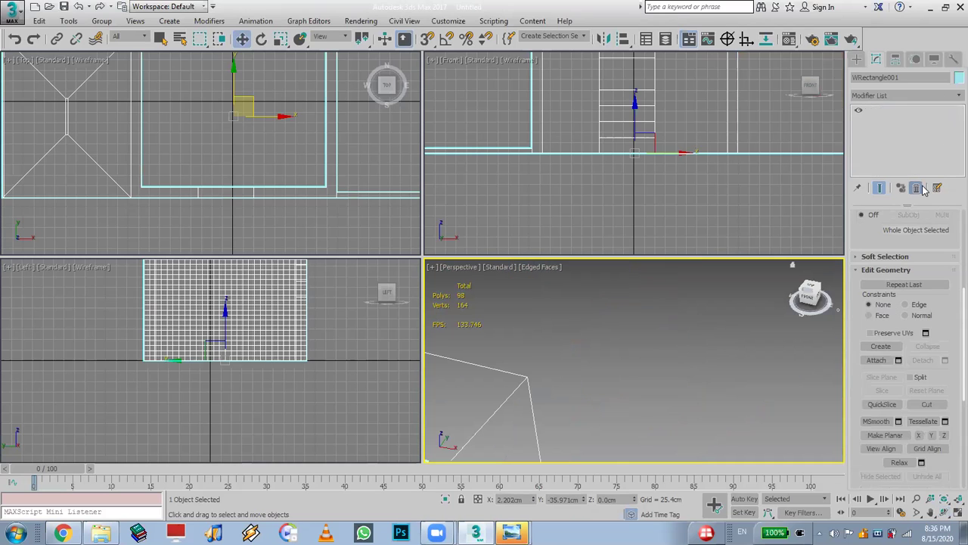
{"action": "left_click", "coordinate": [957, 499]}
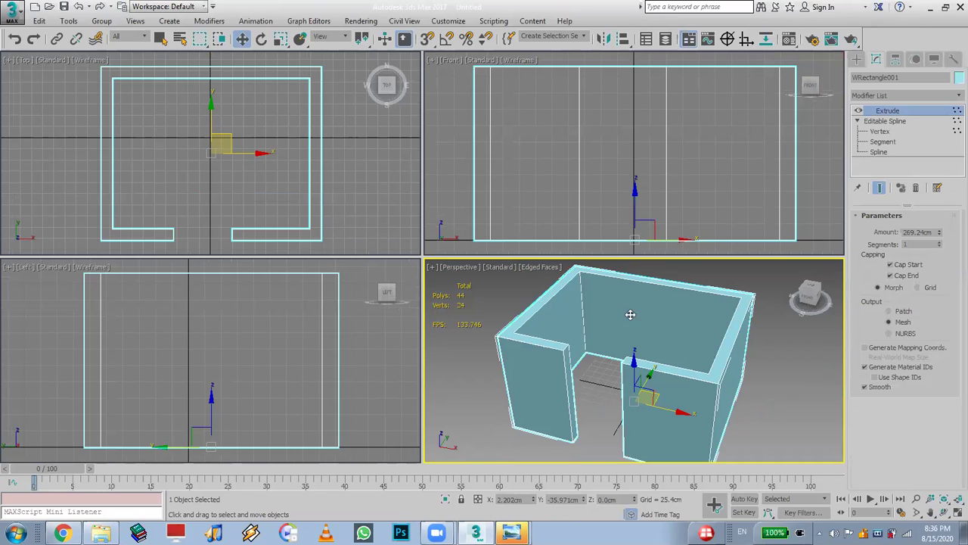
{"action": "left_click_drag", "start_coordinate": [949, 508], "coordinate": [952, 510]}
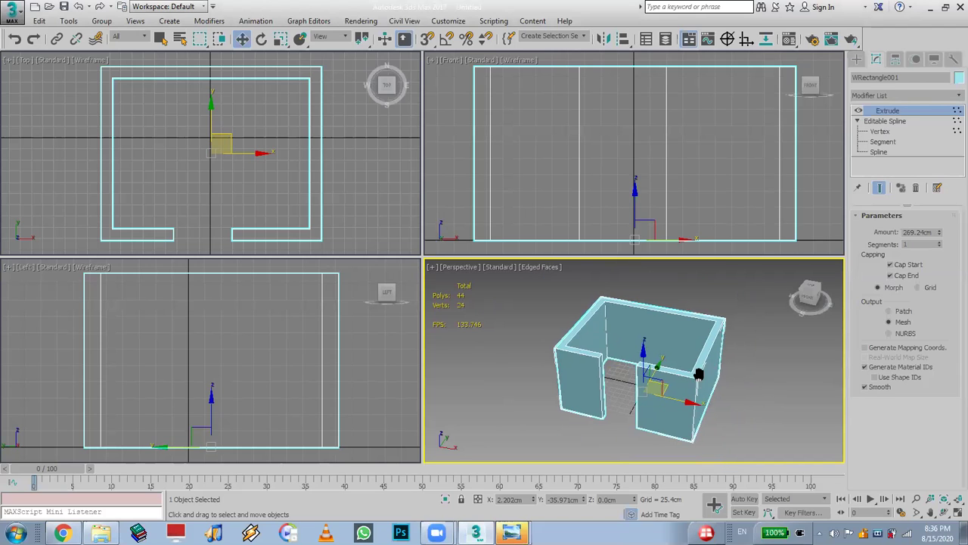
{"action": "middle_click_drag", "start_coordinate": [706, 383], "coordinate": [699, 371]}
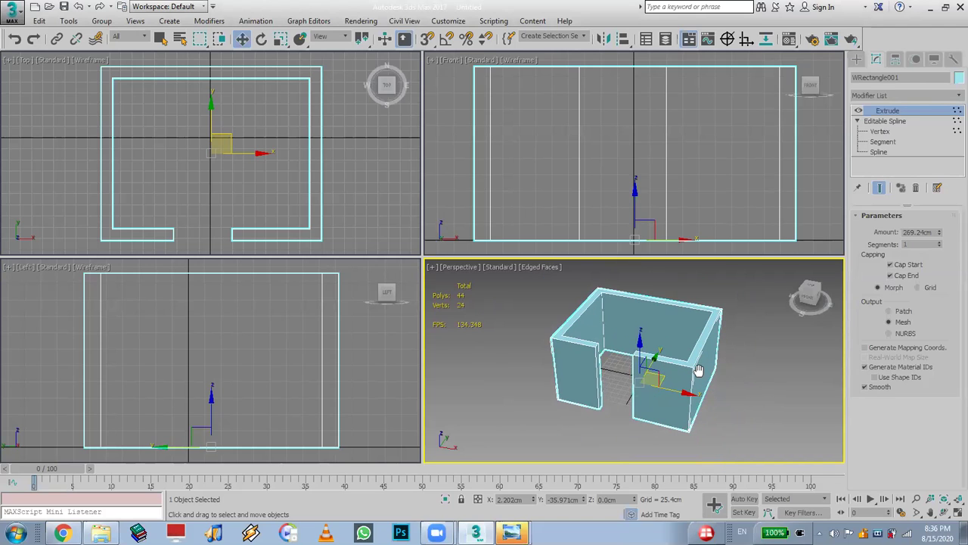
{"action": "key", "text": "ctrl+r"}
{"action": "left_click_drag", "start_coordinate": [664, 368], "coordinate": [702, 363]}
{"action": "key", "text": "w"}
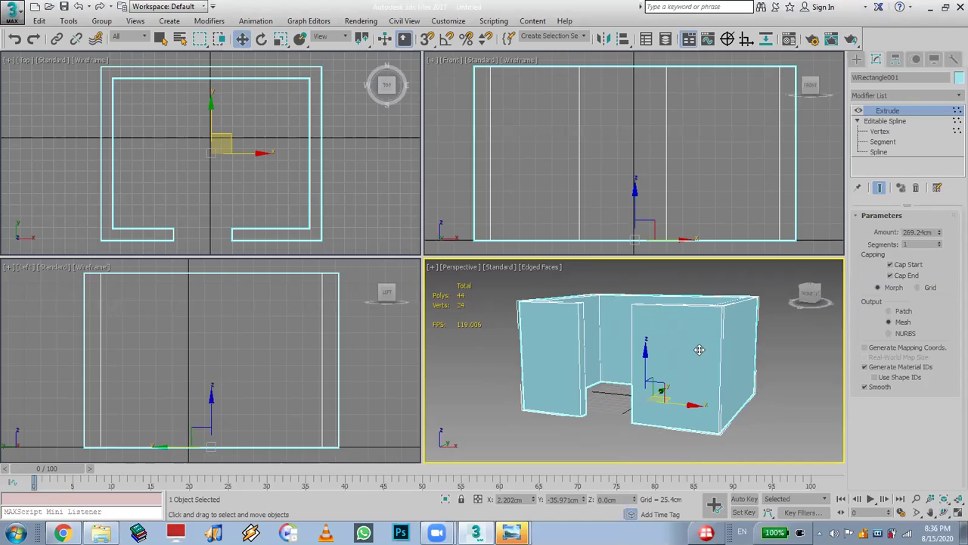
{"action": "left_click", "coordinate": [878, 97]}
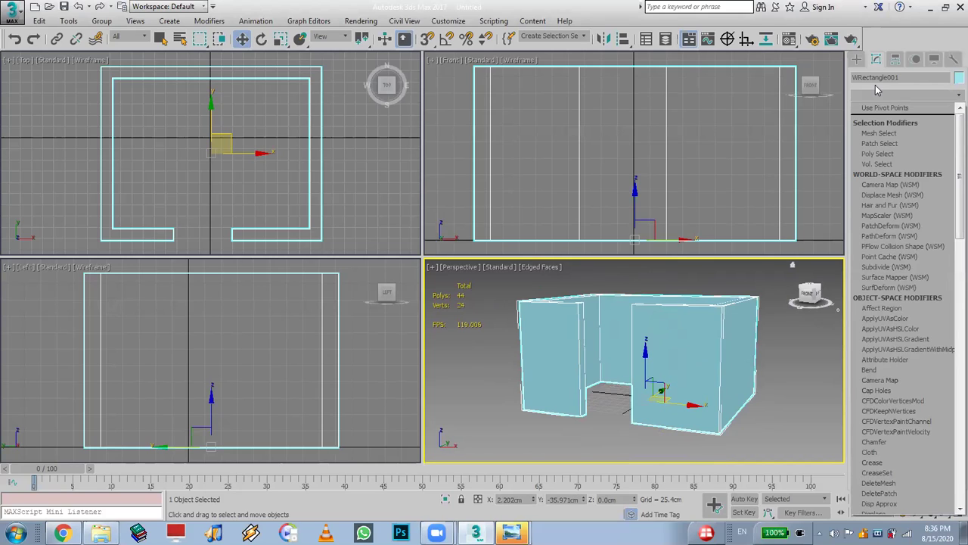
{"action": "type", "text": "ex"}
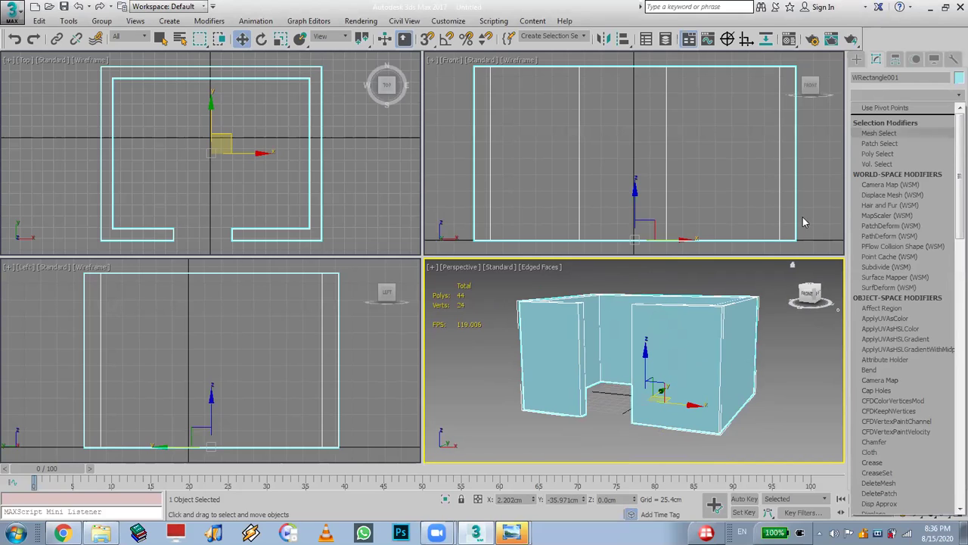
{"action": "key", "text": "Return"}
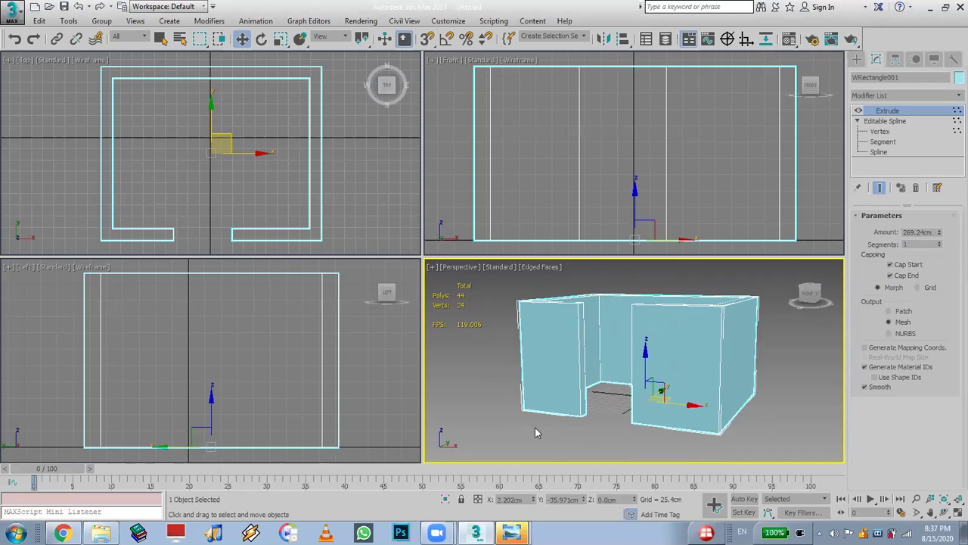
{"action": "key", "text": "7"}
{"action": "key", "text": "7"}
Apply a new Edit Poly modifier to the extruded walls and enter its Edge level.
{"action": "left_click", "coordinate": [909, 95]}
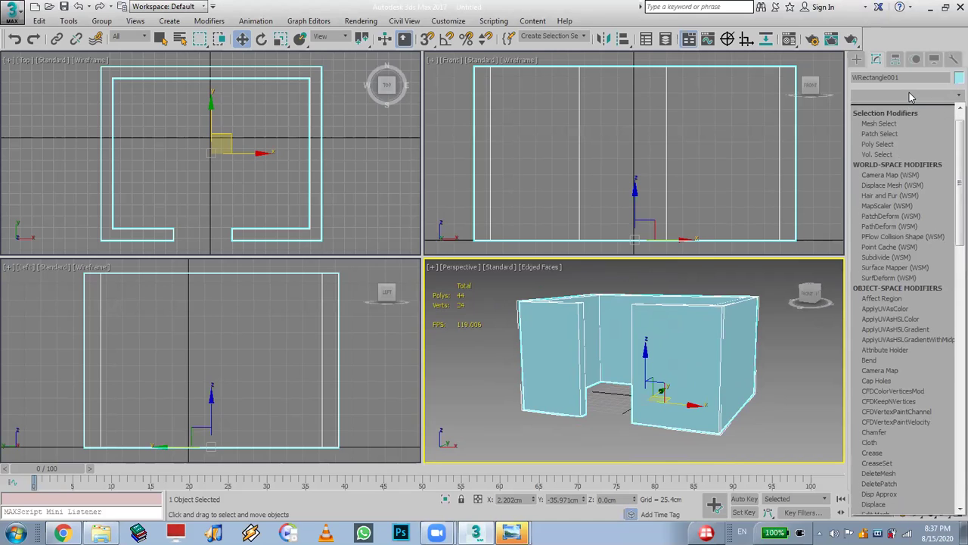
{"action": "key", "text": "e"}
{"action": "left_click", "coordinate": [890, 138]}
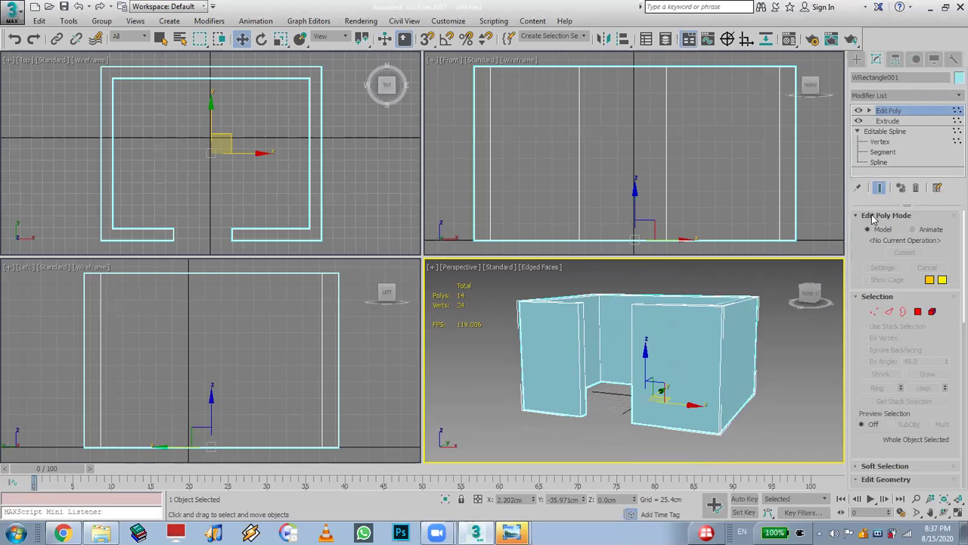
{"action": "left_click", "coordinate": [870, 111]}
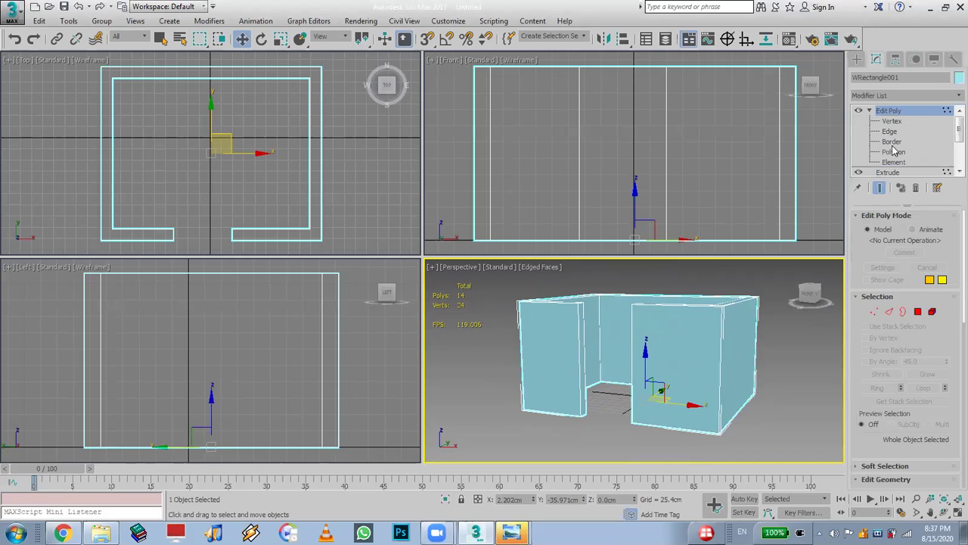
{"action": "left_click", "coordinate": [890, 130]}
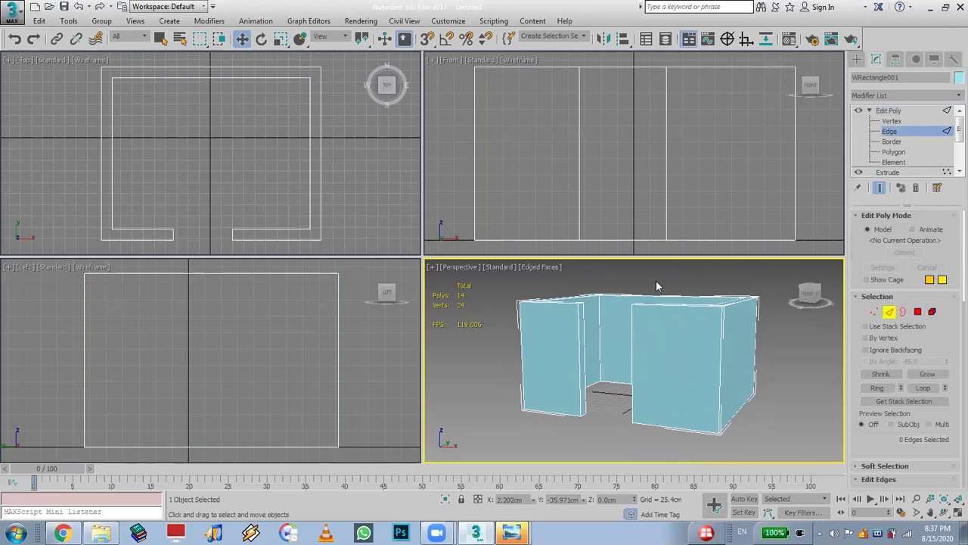
Select the four vertical edges of the two wall ends on either side of the door opening.
{"action": "left_click", "coordinate": [944, 513]}
{"action": "left_click_drag", "start_coordinate": [583, 395], "coordinate": [601, 373]}
{"action": "right_click", "coordinate": [573, 345]}
{"action": "key", "text": "w"}
{"action": "left_click", "coordinate": [576, 331]}
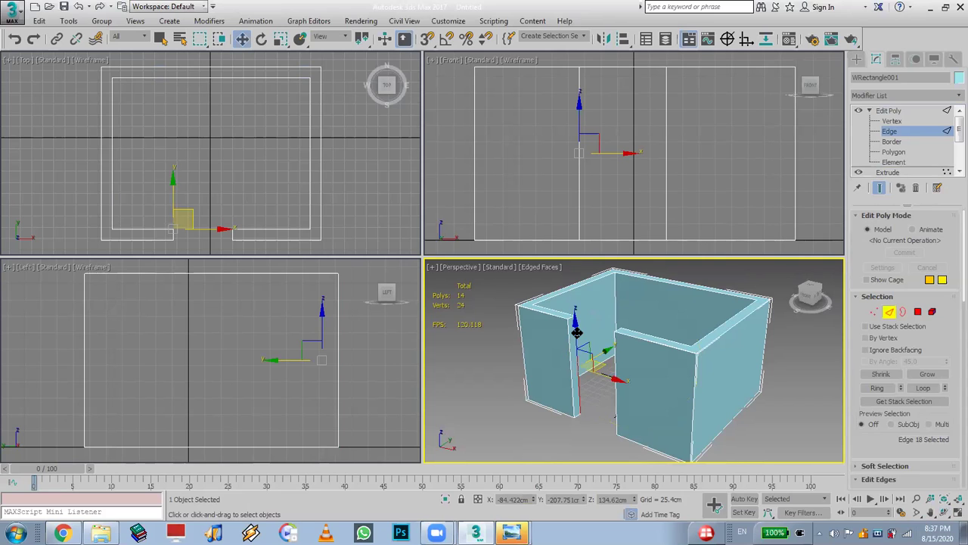
{"action": "left_click_drag", "start_coordinate": [567, 343], "coordinate": [561, 345]}
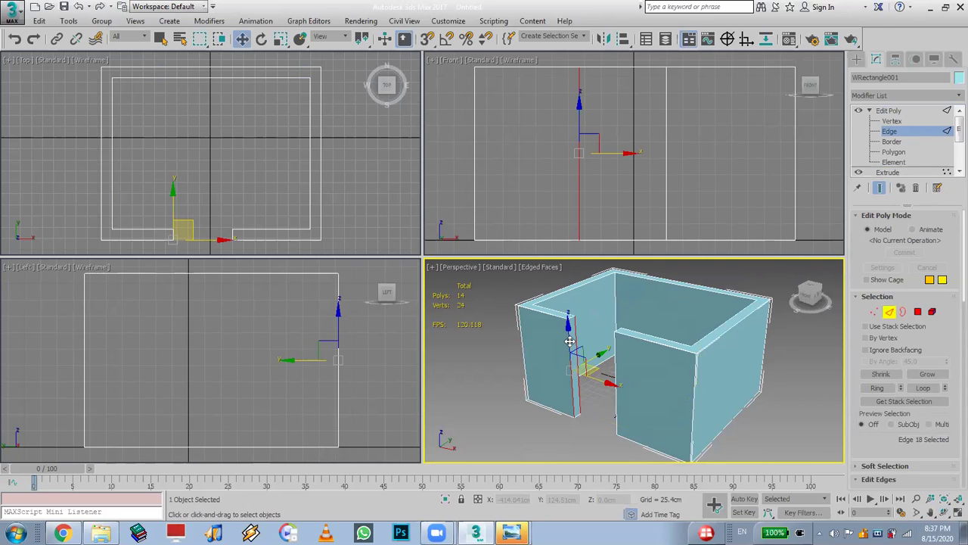
{"action": "left_click", "coordinate": [945, 512]}
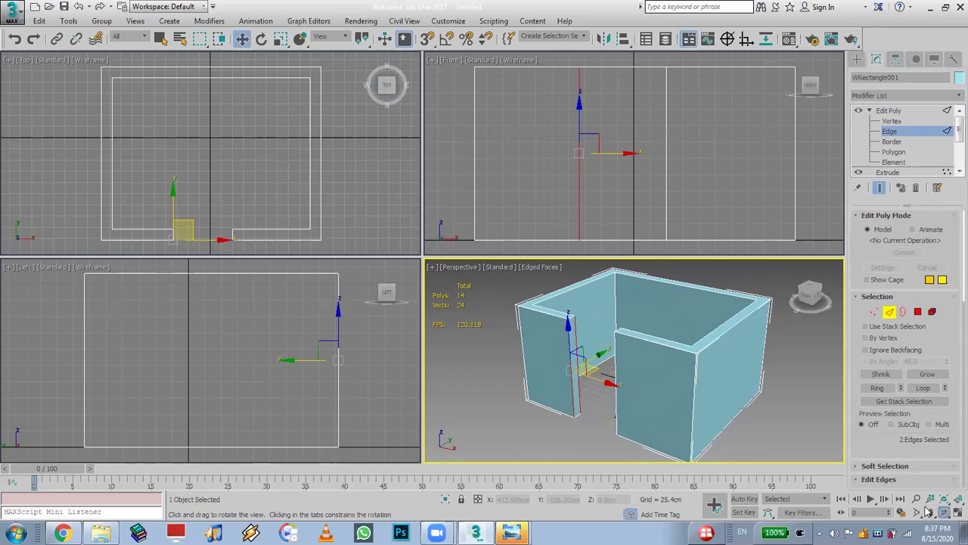
{"action": "left_click_drag", "start_coordinate": [587, 357], "coordinate": [630, 351]}
{"action": "key", "text": "w"}
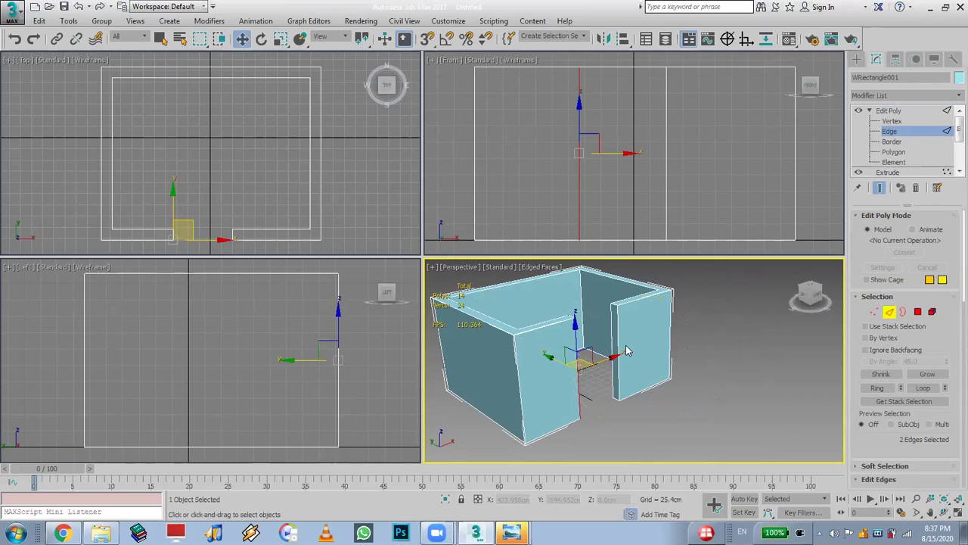
{"action": "left_click", "coordinate": [616, 318], "text": "ctrl"}
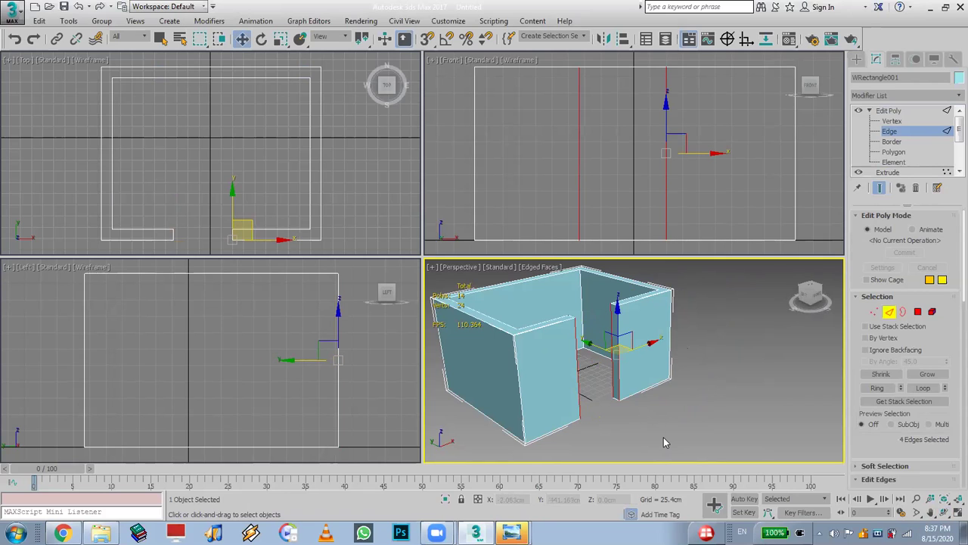
Connect the selected door-side edges with 6 segments to divide both wall ends horizontally.
{"action": "left_click_drag", "start_coordinate": [877, 442], "coordinate": [925, 270]}
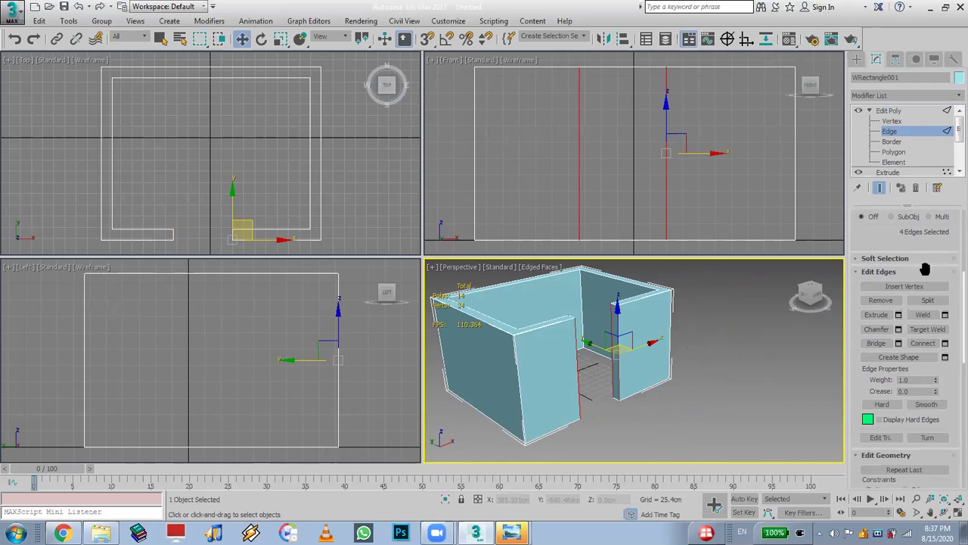
{"action": "left_click", "coordinate": [945, 345]}
{"action": "left_click_drag", "start_coordinate": [798, 323], "coordinate": [727, 316]}
{"action": "left_click", "coordinate": [727, 300]}
{"action": "type", "text": "3"}
{"action": "left_click", "coordinate": [724, 350]}
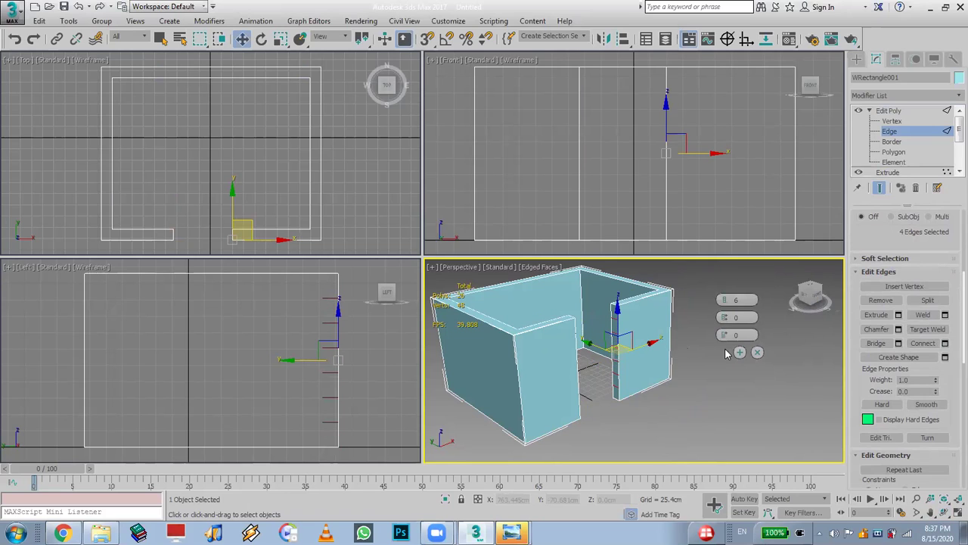
At Polygon level, select the topmost faces of both wall ends and bridge them into a lintel over the door opening.
{"action": "left_click", "coordinate": [892, 152]}
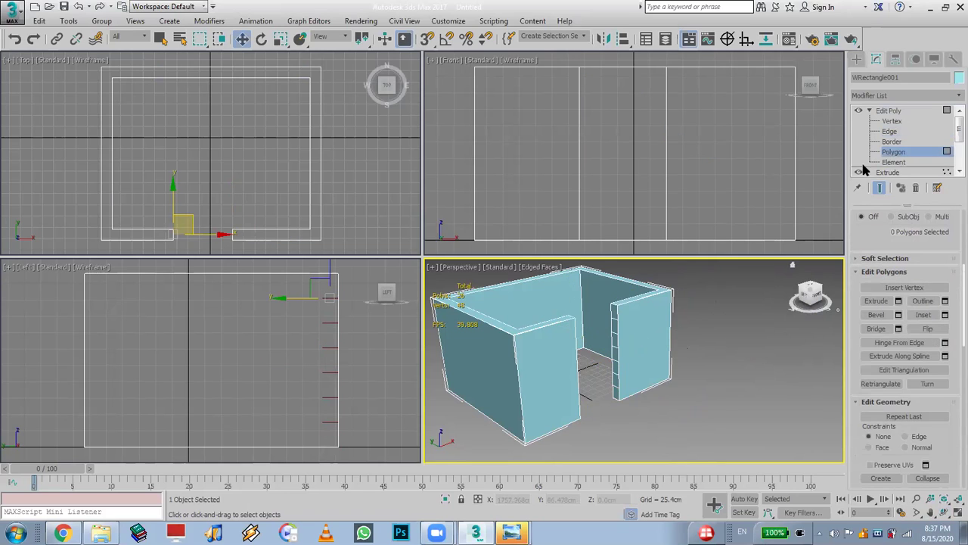
{"action": "left_click", "coordinate": [616, 309]}
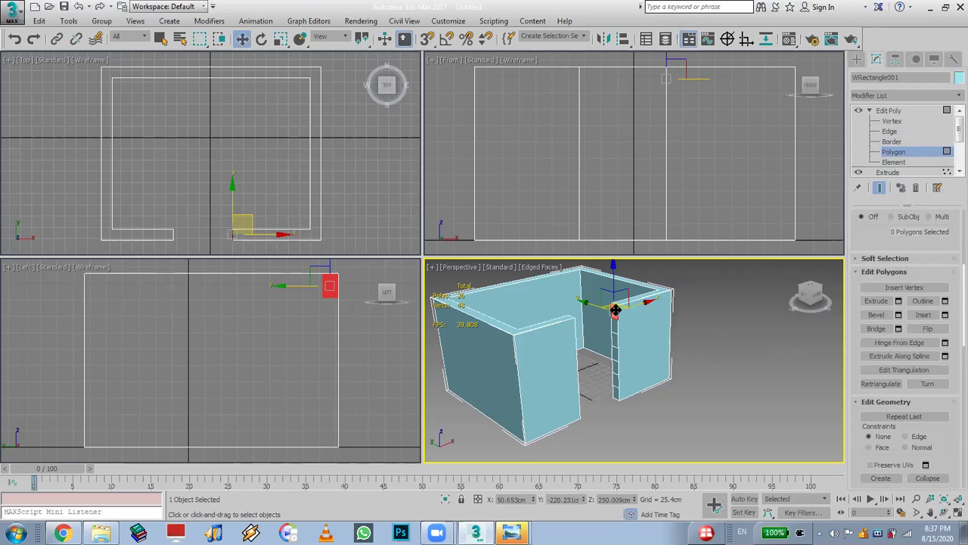
{"action": "left_click", "coordinate": [941, 512]}
{"action": "left_click_drag", "start_coordinate": [696, 358], "coordinate": [575, 352]}
{"action": "key", "text": "w"}
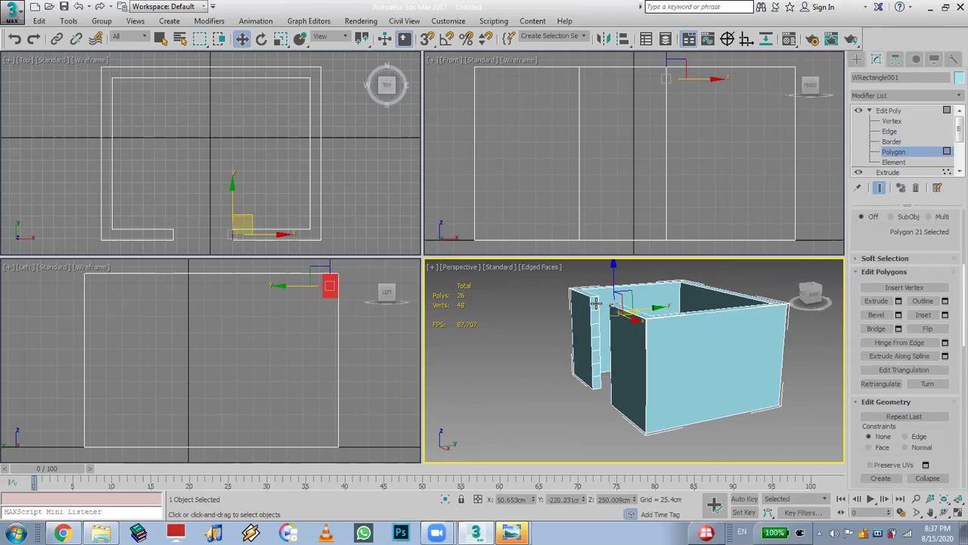
{"action": "left_click", "coordinate": [594, 302], "text": "ctrl"}
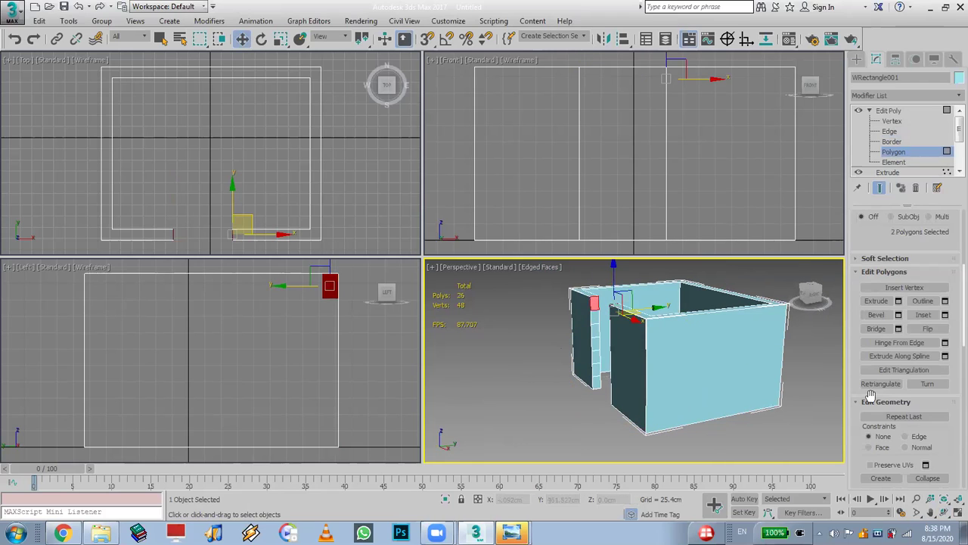
{"action": "left_click", "coordinate": [876, 329]}
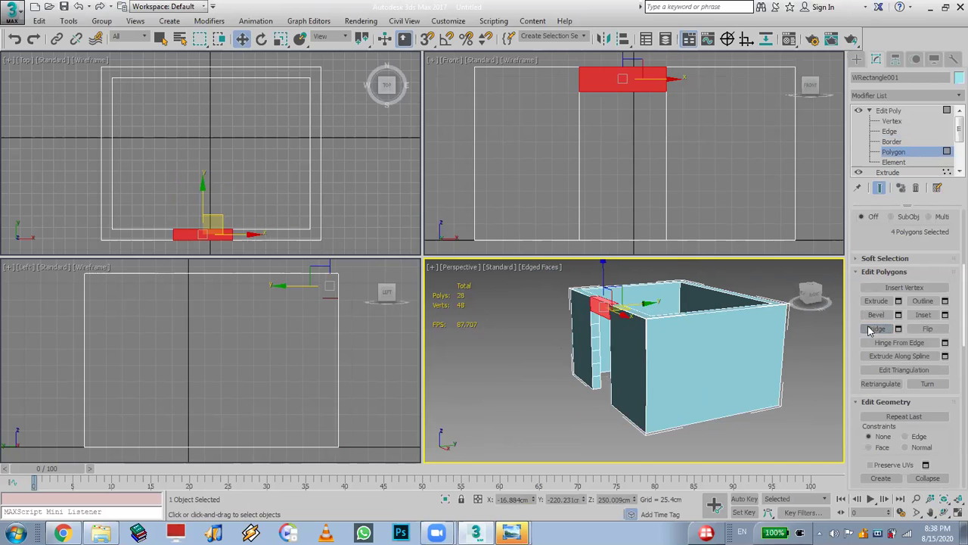
Examine the bridged lintel and door opening from outside, above and both sides of the room.
{"action": "left_click", "coordinate": [915, 513]}
{"action": "left_click_drag", "start_coordinate": [625, 364], "coordinate": [731, 343]}
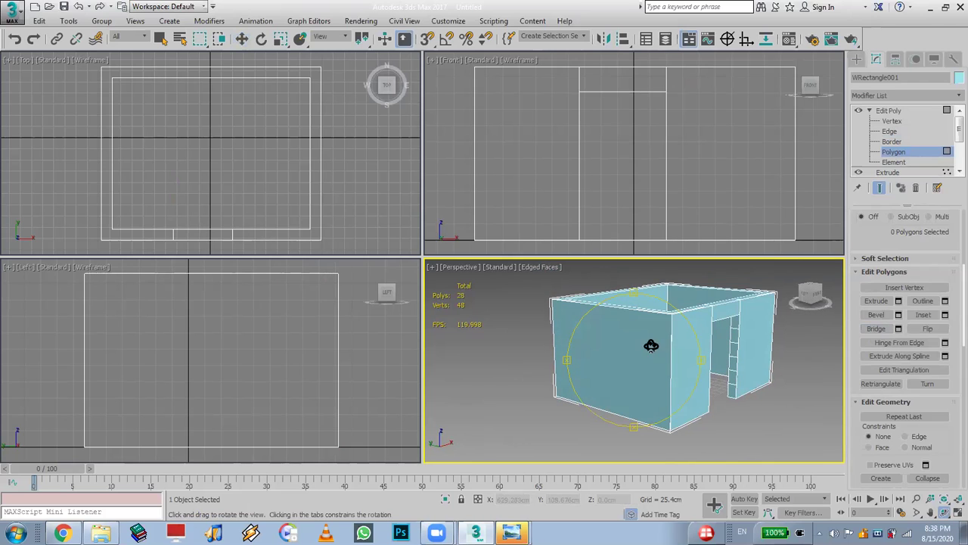
{"action": "left_click_drag", "start_coordinate": [670, 333], "coordinate": [622, 340]}
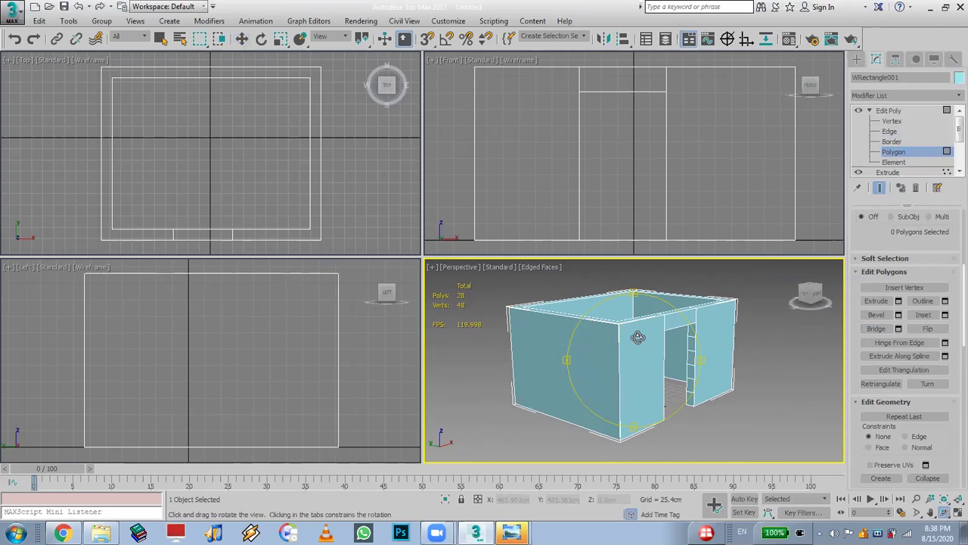
{"action": "left_click_drag", "start_coordinate": [700, 361], "coordinate": [560, 346]}
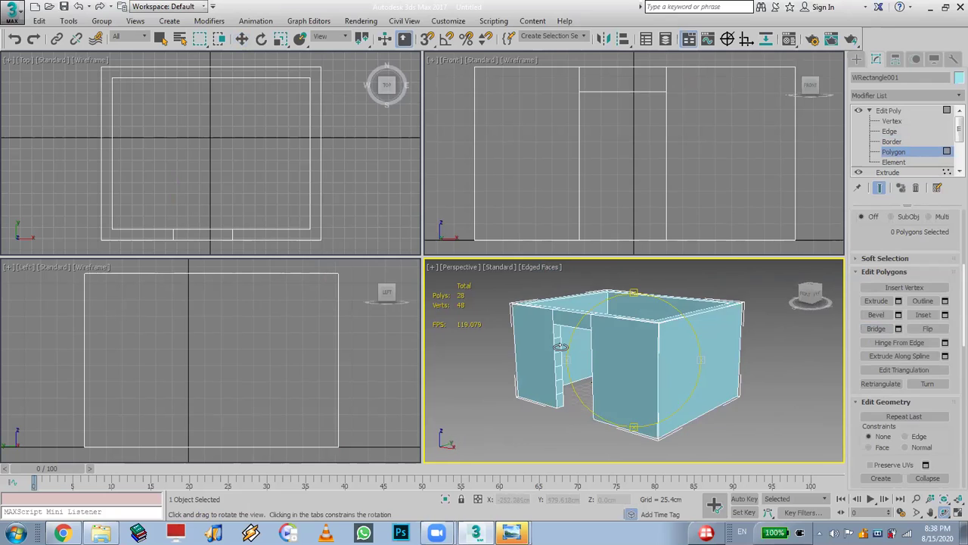
{"action": "left_click_drag", "start_coordinate": [628, 343], "coordinate": [652, 378]}
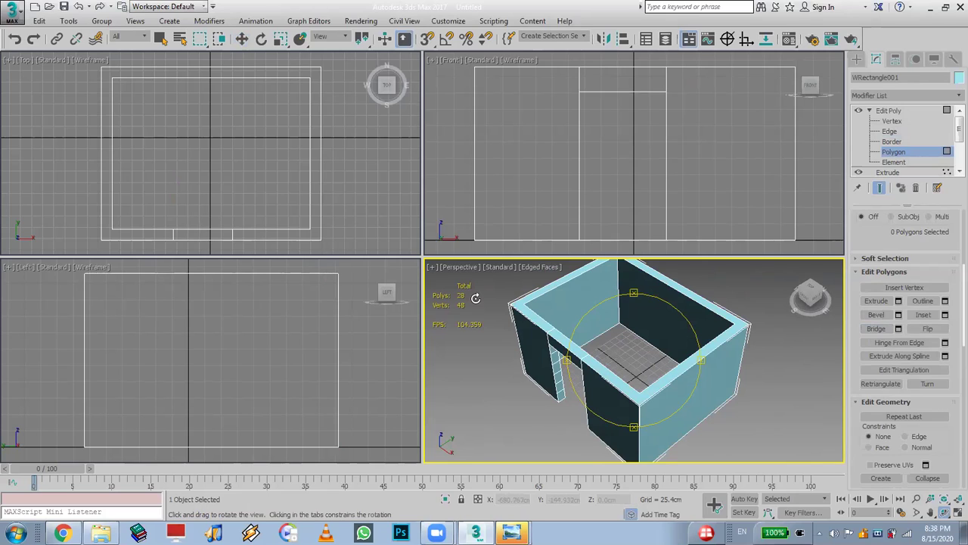
{"action": "key", "text": "7"}
{"action": "left_click_drag", "start_coordinate": [633, 352], "coordinate": [639, 342]}
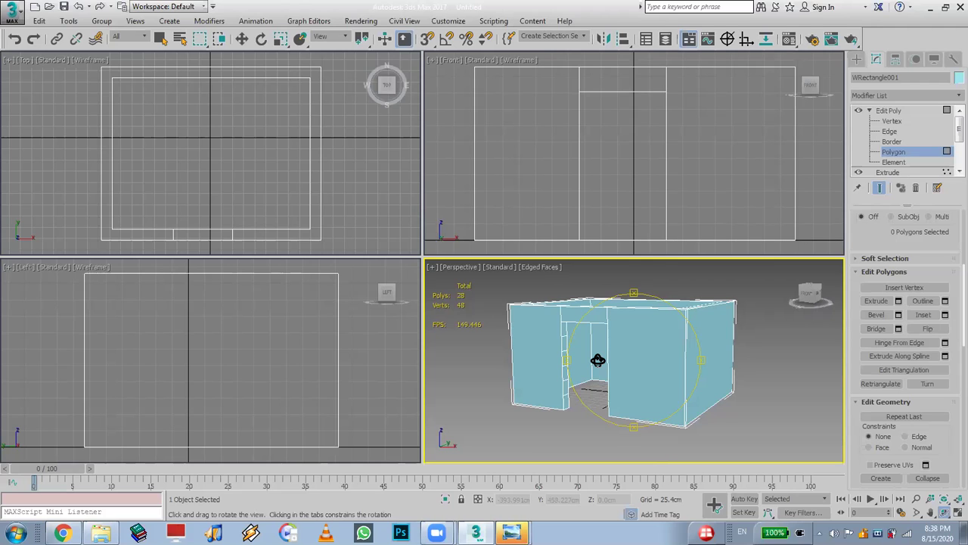
{"action": "left_click_drag", "start_coordinate": [571, 362], "coordinate": [678, 352]}
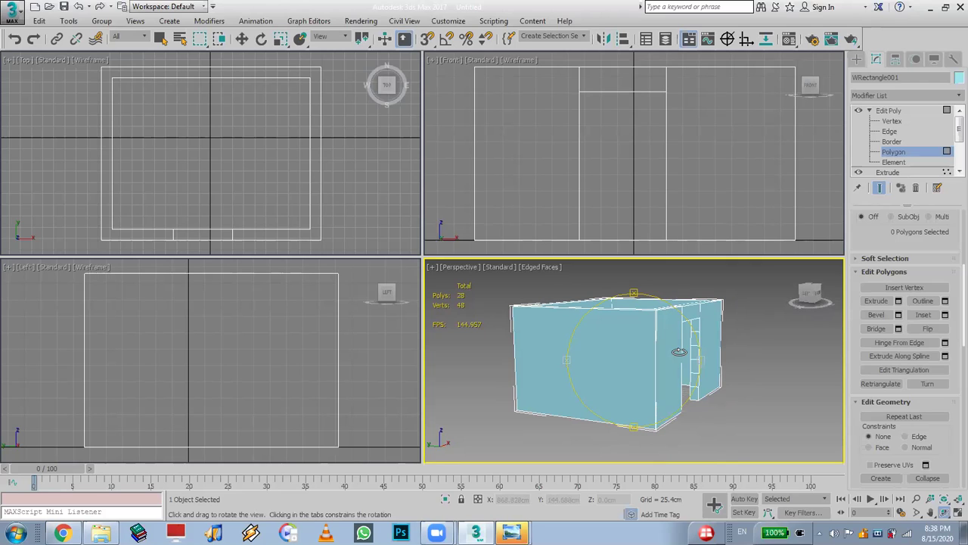
{"action": "left_click_drag", "start_coordinate": [678, 352], "coordinate": [660, 356]}
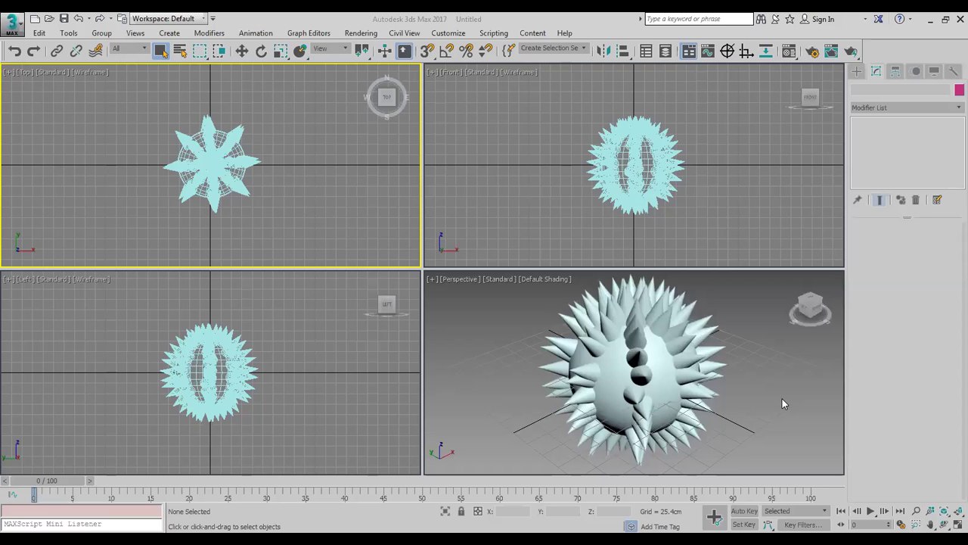
Reset the scene, first saving the spiked sphere to the Desktop under a file name made of a long row of 2s.
{"action": "left_click", "coordinate": [782, 399]}
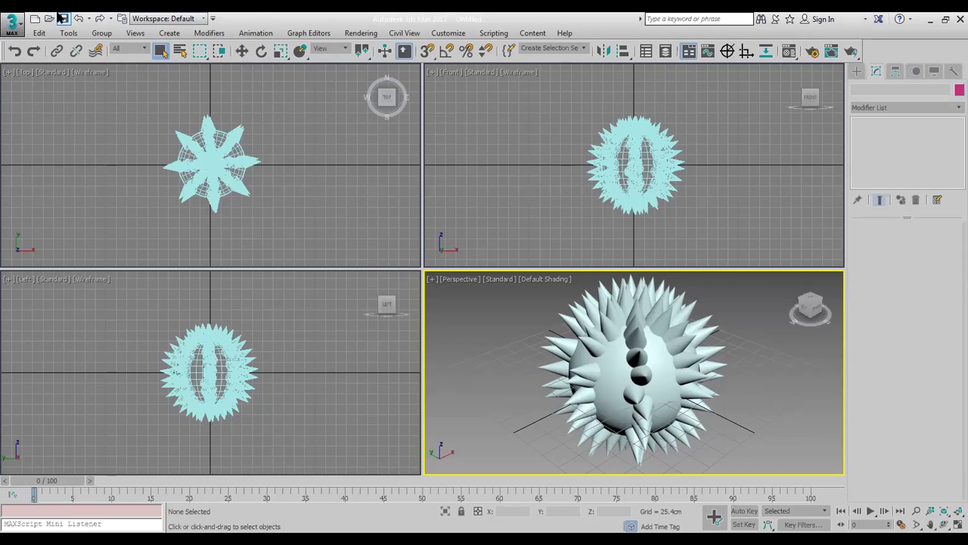
{"action": "left_click", "coordinate": [15, 24]}
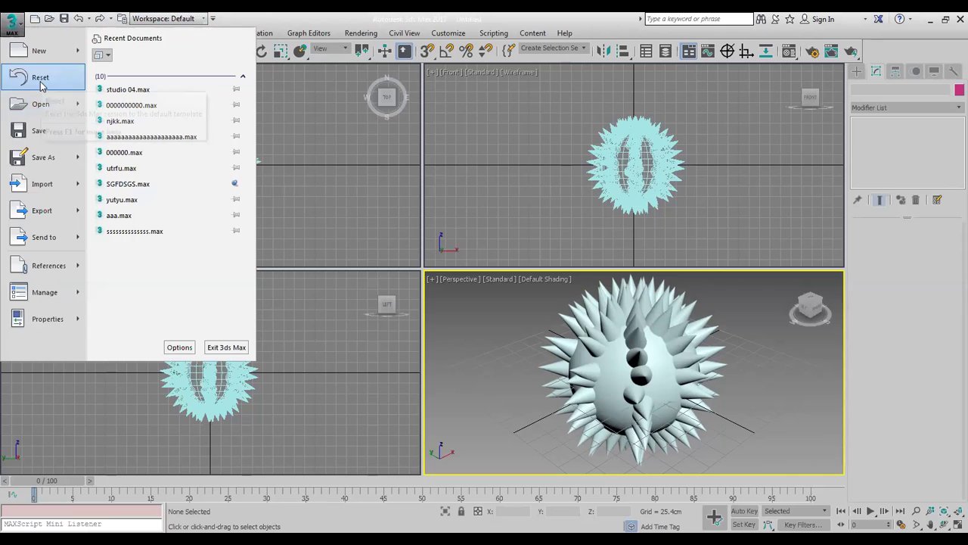
{"action": "left_click", "coordinate": [40, 78]}
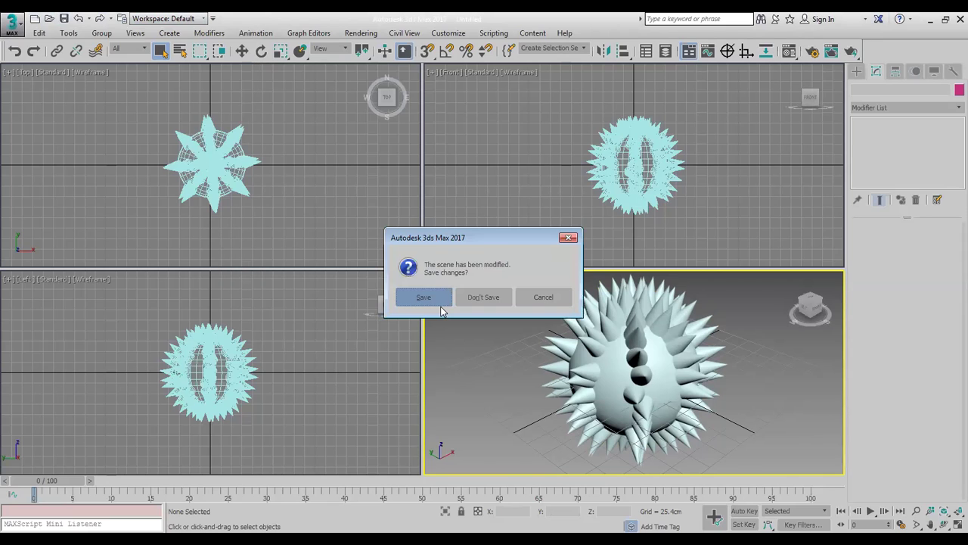
{"action": "left_click", "coordinate": [443, 304]}
{"action": "type", "text": "aa"}
{"action": "left_click", "coordinate": [34, 127]}
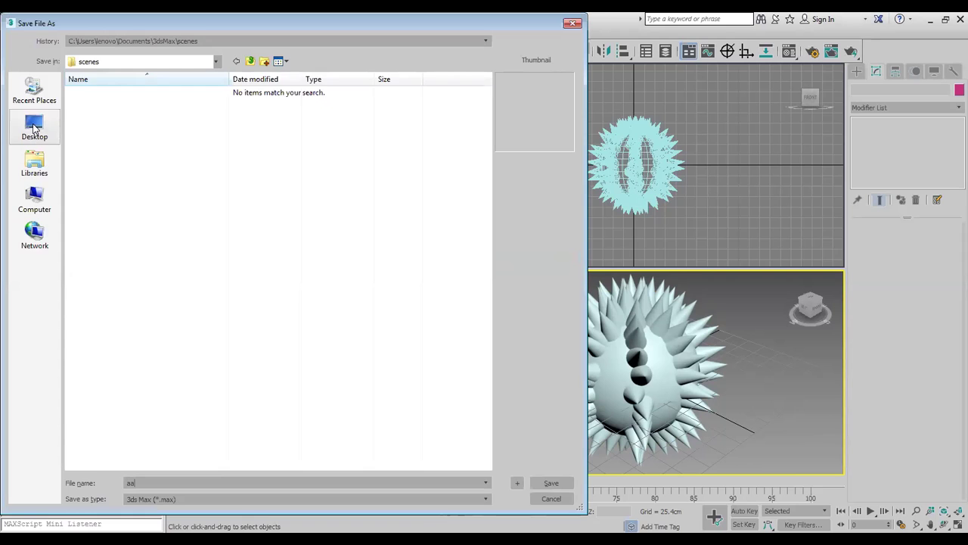
{"action": "double_click", "coordinate": [133, 481]}
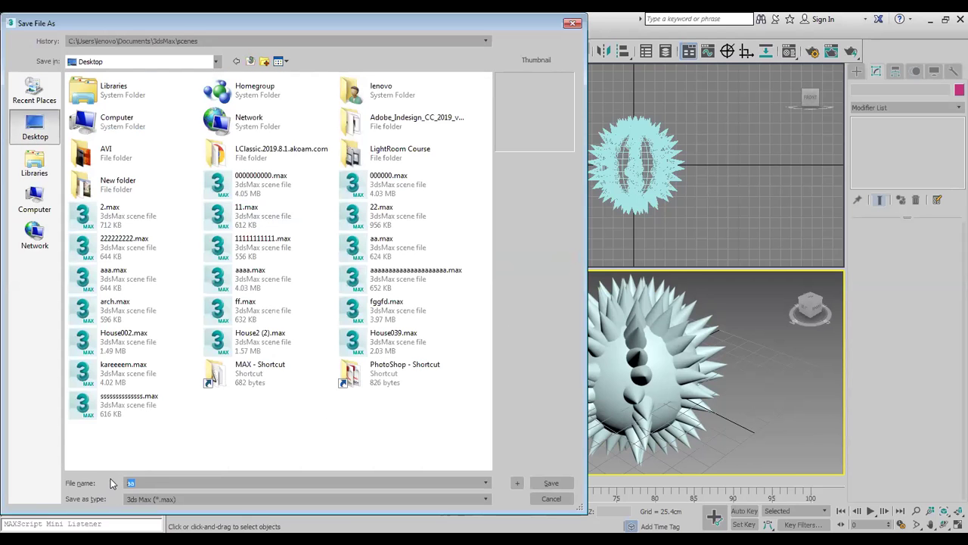
{"action": "type", "text": "222222222222222222222222222222222222"}
{"action": "left_click", "coordinate": [562, 484]}
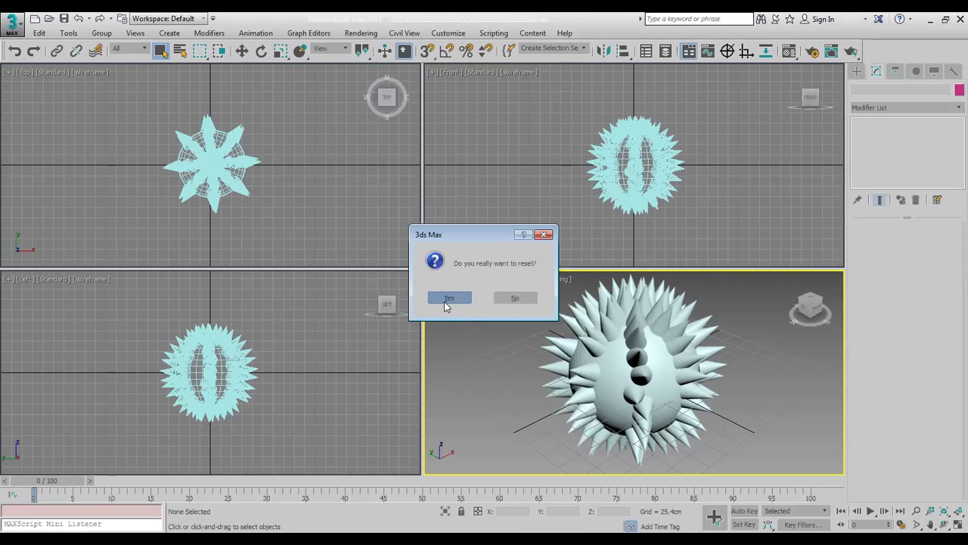
{"action": "left_click", "coordinate": [446, 299]}
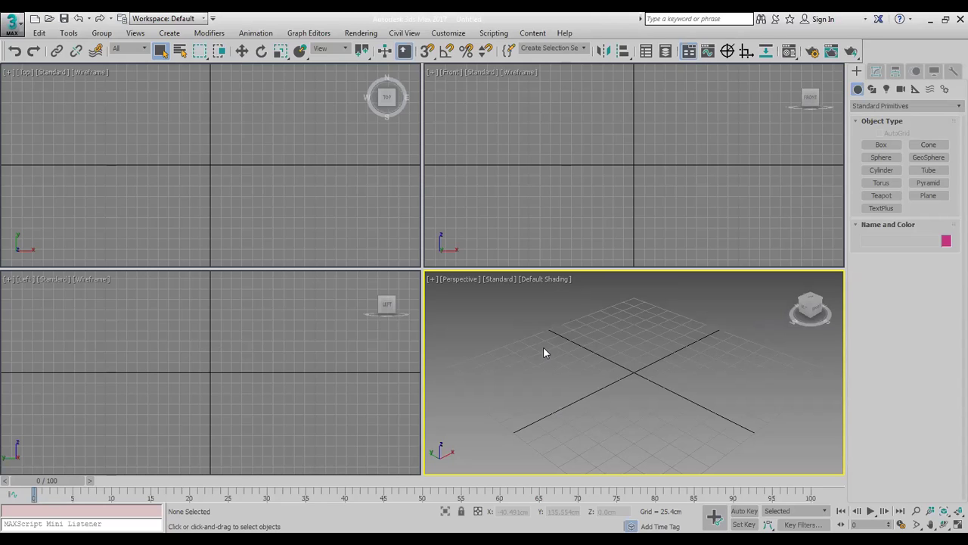
Create a sphere about 64 cm in radius at the grid origin and add an Edit Poly modifier to it.
{"action": "left_click", "coordinate": [885, 158]}
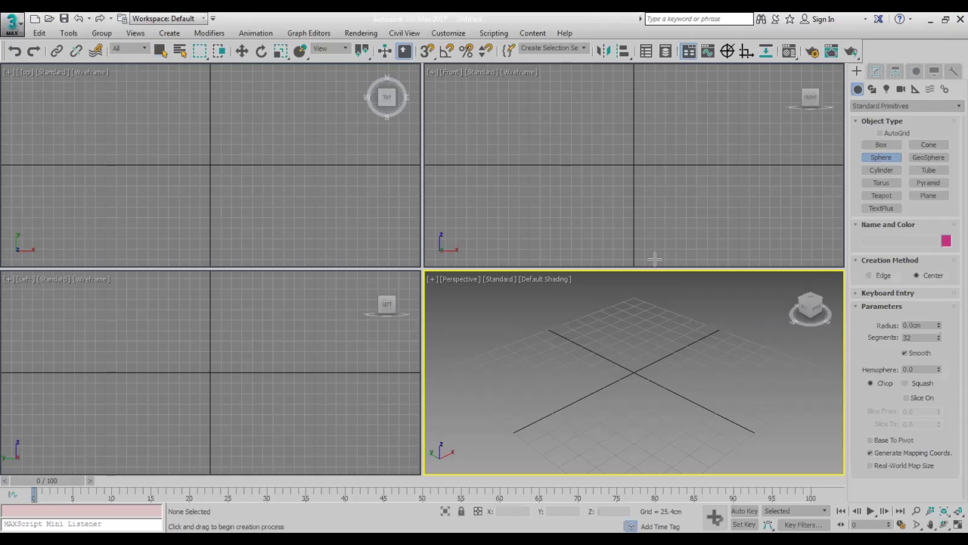
{"action": "left_click_drag", "start_coordinate": [633, 373], "coordinate": [641, 402]}
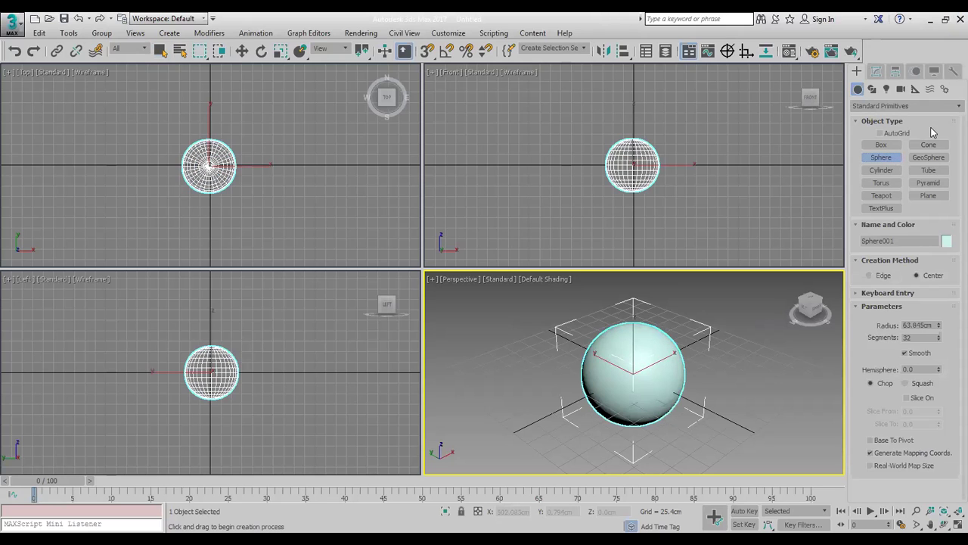
{"action": "left_click", "coordinate": [877, 72]}
{"action": "left_click", "coordinate": [881, 105]}
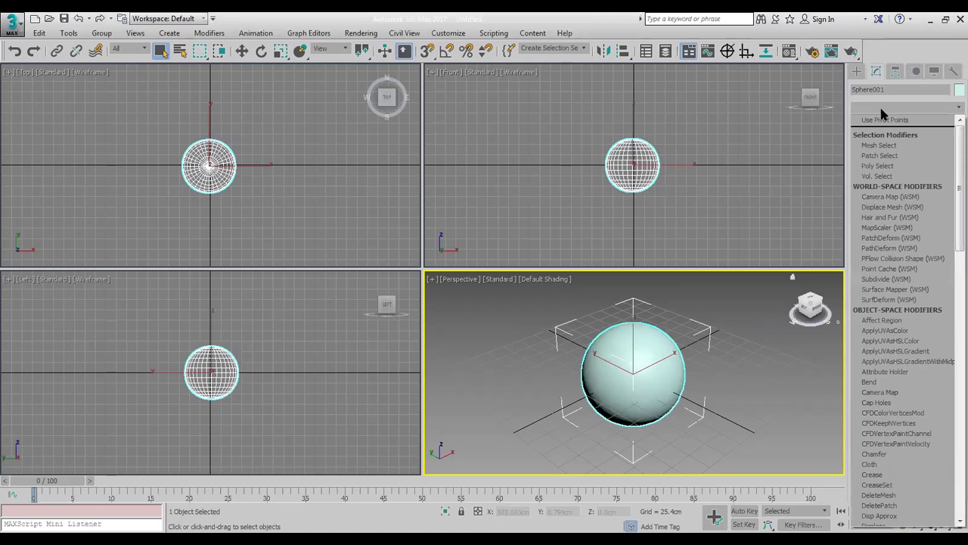
{"action": "key", "text": "e"}
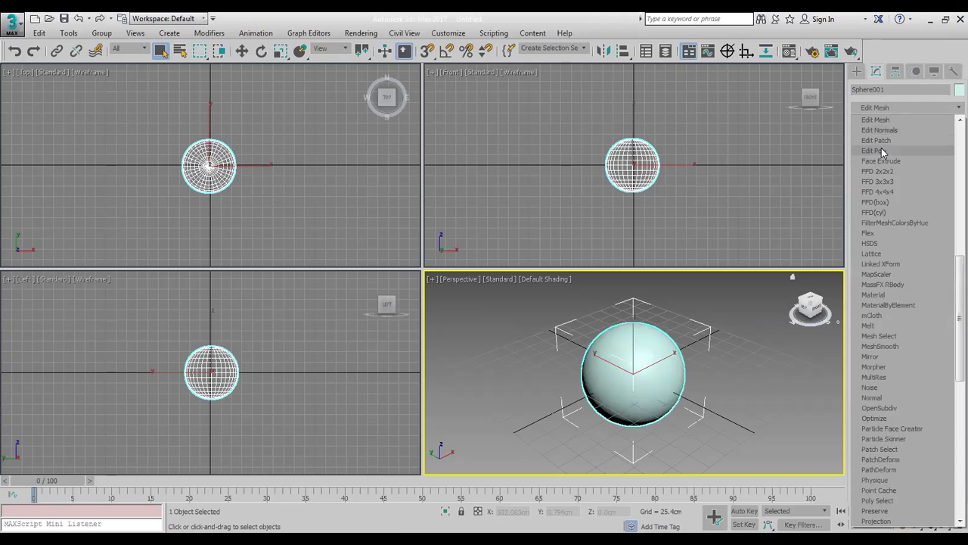
{"action": "left_click", "coordinate": [880, 151]}
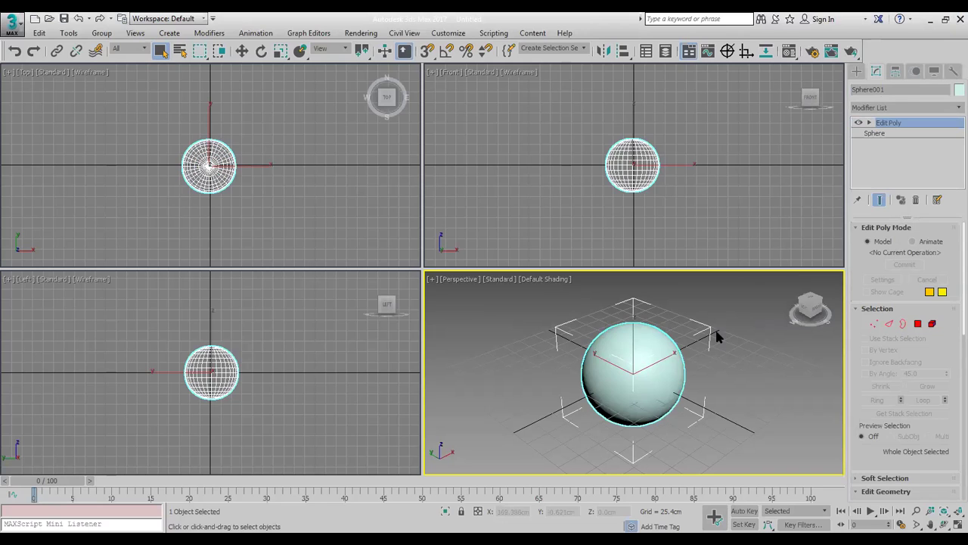
Show edged faces in the Perspective view and select five alternating polygons along one row of the sphere's front at Polygon level.
{"action": "key", "text": "F4"}
{"action": "middle_click_drag", "start_coordinate": [655, 380], "coordinate": [647, 365]}
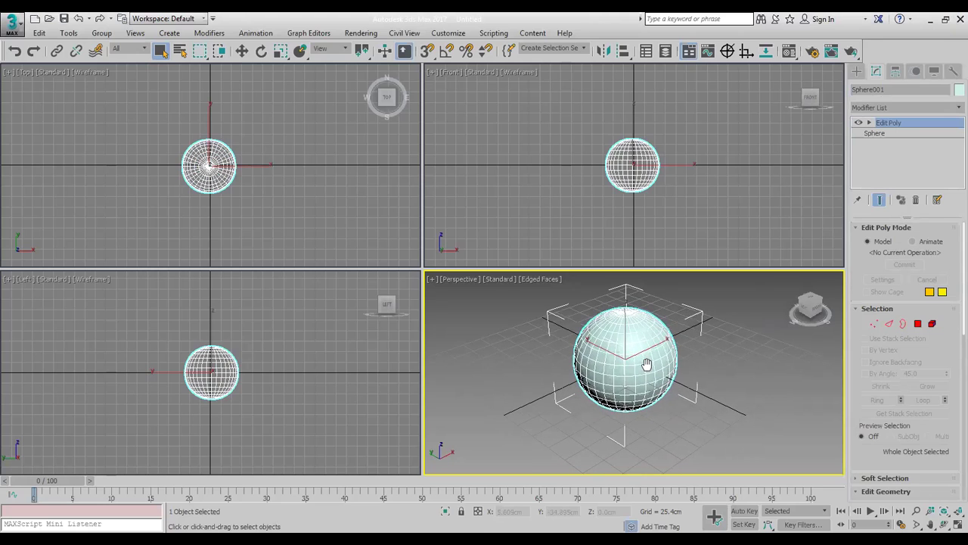
{"action": "scroll", "coordinate": [640, 379], "scroll_direction": "up", "scroll_amount": 3}
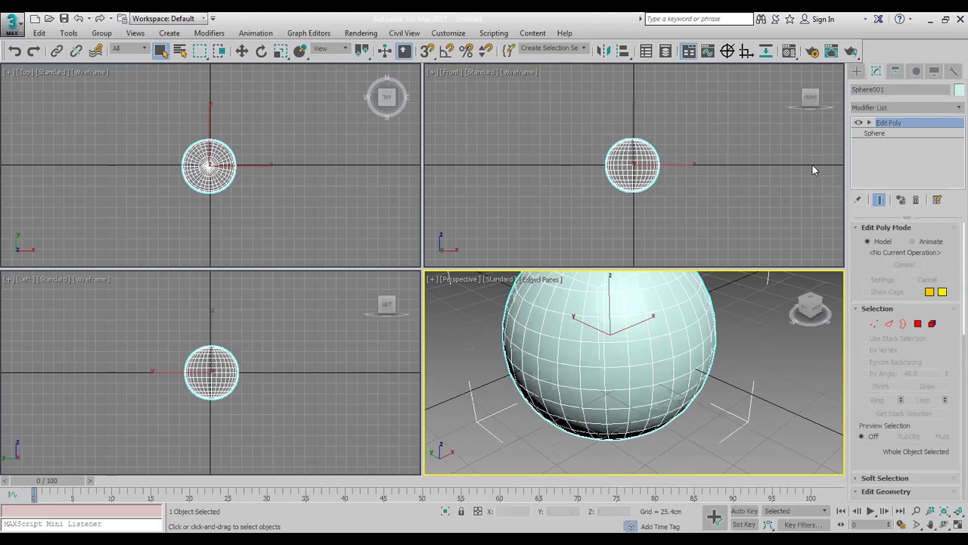
{"action": "left_click", "coordinate": [870, 123]}
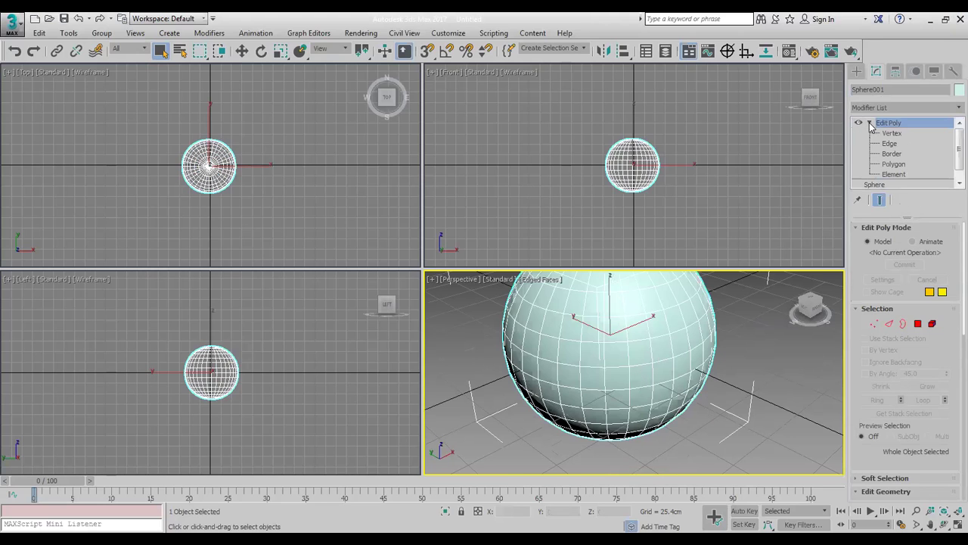
{"action": "left_click", "coordinate": [901, 165]}
{"action": "left_click", "coordinate": [640, 377]}
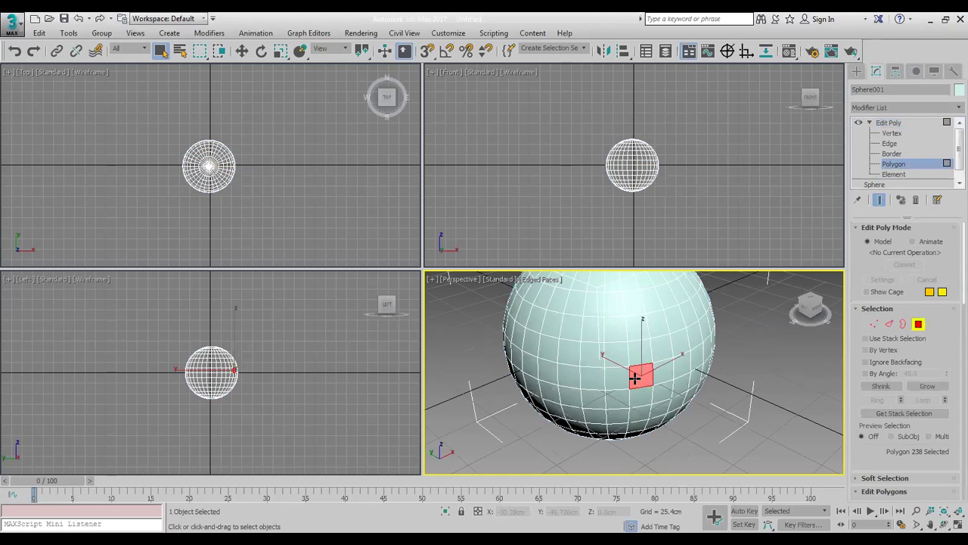
{"action": "left_click", "coordinate": [590, 380], "text": "ctrl"}
{"action": "left_click", "coordinate": [545, 378], "text": "ctrl"}
{"action": "left_click", "coordinate": [517, 361], "text": "ctrl"}
{"action": "left_click", "coordinate": [678, 371], "text": "ctrl"}
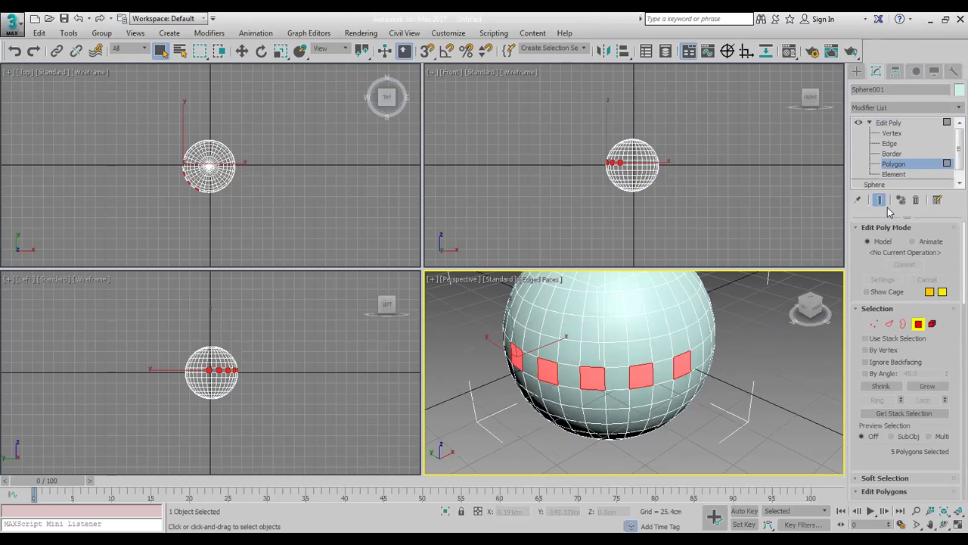
Bevel the five selected polygons inward so that they form tapered recesses in the sphere.
{"action": "scroll", "coordinate": [885, 326], "scroll_direction": "down", "scroll_amount": 5}
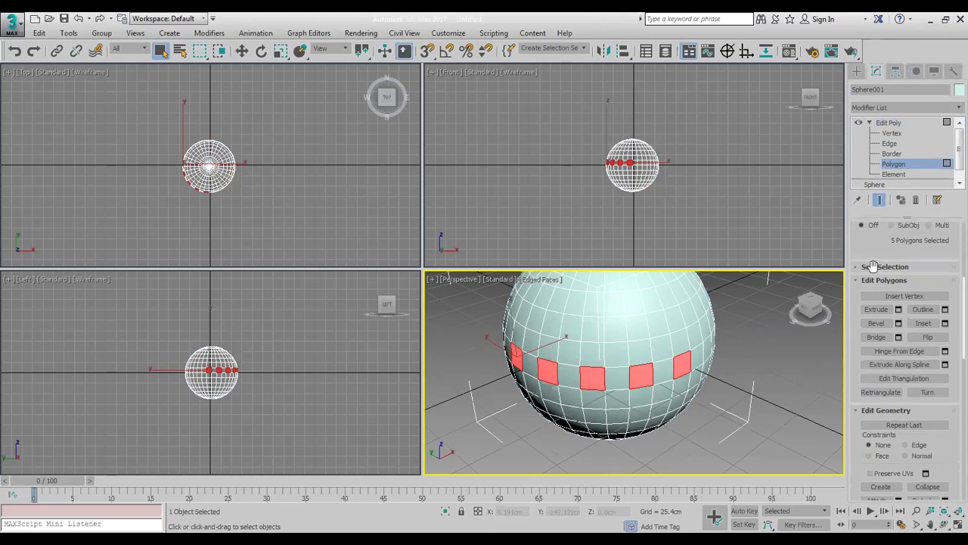
{"action": "left_click", "coordinate": [876, 323]}
{"action": "left_click_drag", "start_coordinate": [643, 372], "coordinate": [648, 400]}
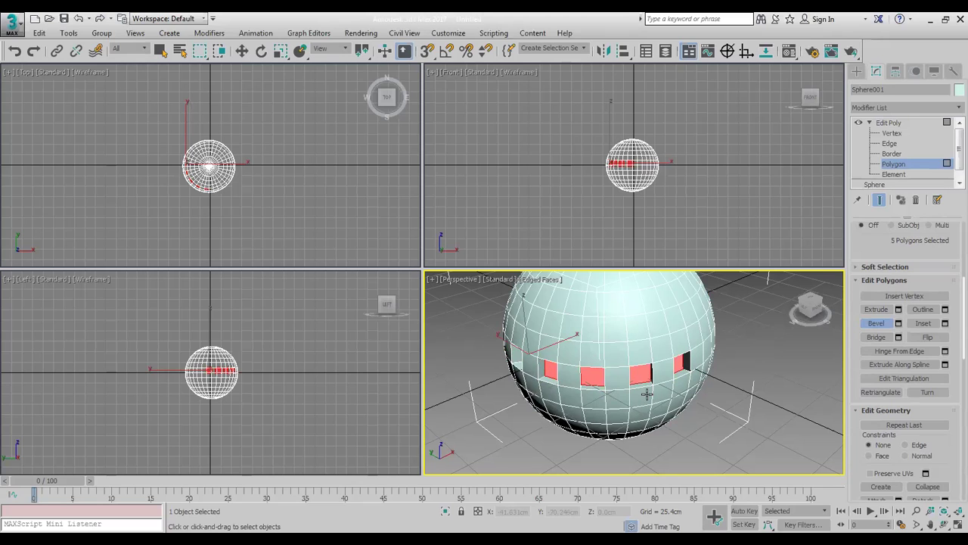
{"action": "left_click_drag", "start_coordinate": [640, 383], "coordinate": [640, 390]}
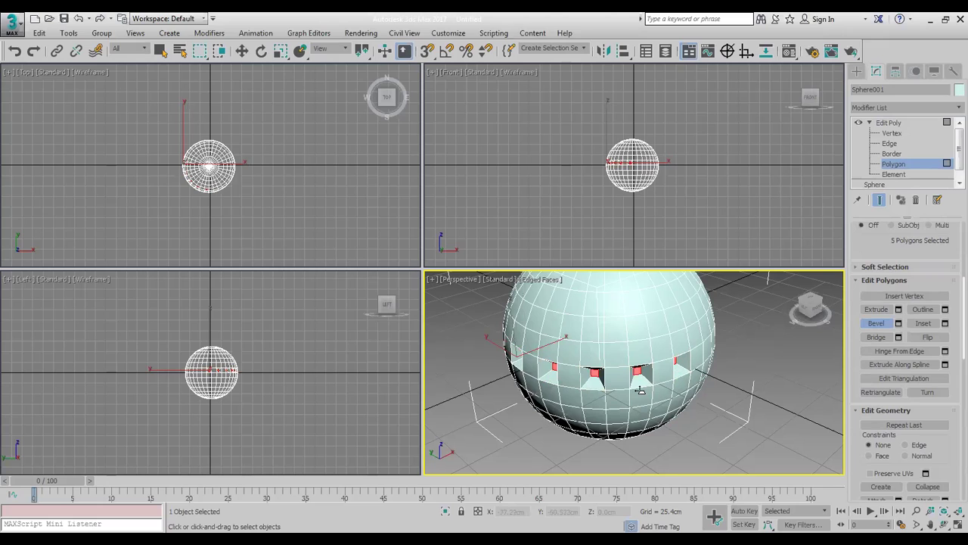
{"action": "left_click", "coordinate": [640, 390]}
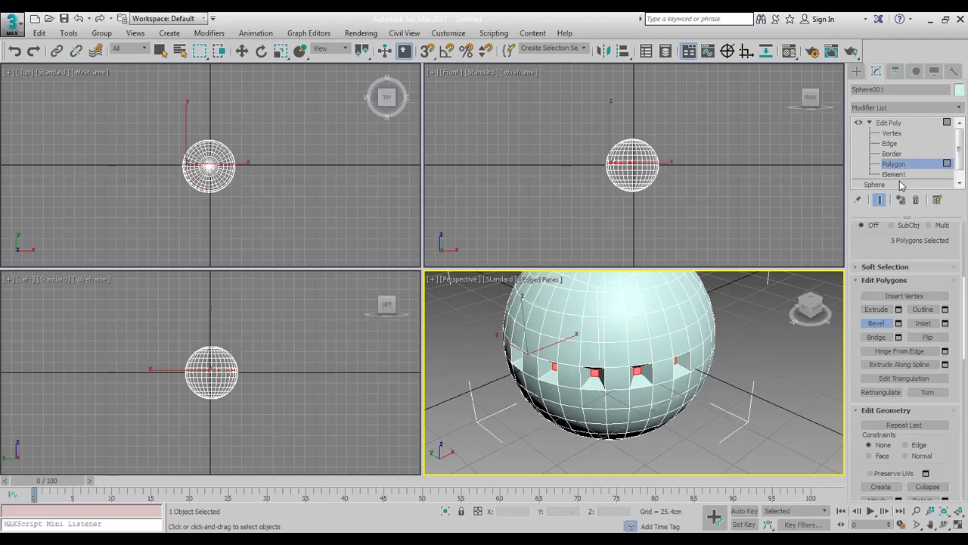
Leave Polygon level, convert the bevelled sphere to an Editable Poly and look through its subdivision surface settings.
{"action": "left_click", "coordinate": [891, 122]}
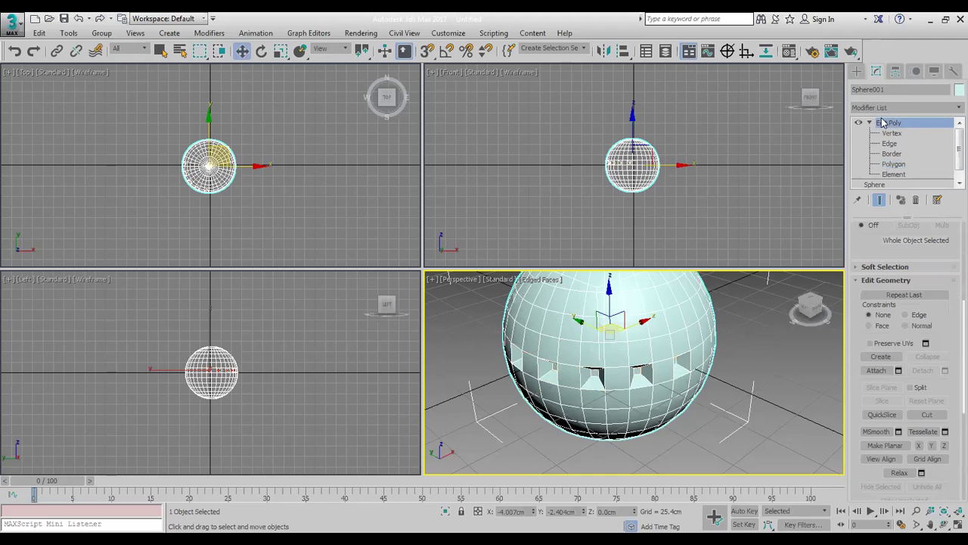
{"action": "left_click", "coordinate": [858, 71]}
{"action": "left_click", "coordinate": [750, 382]}
{"action": "left_click", "coordinate": [640, 343]}
{"action": "right_click", "coordinate": [639, 344]}
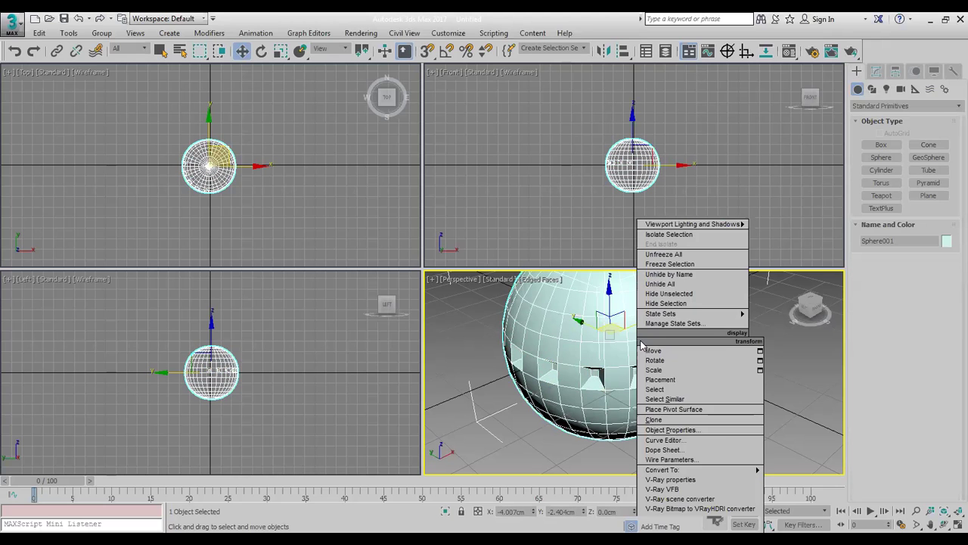
{"action": "mouse_move", "coordinate": [731, 469]}
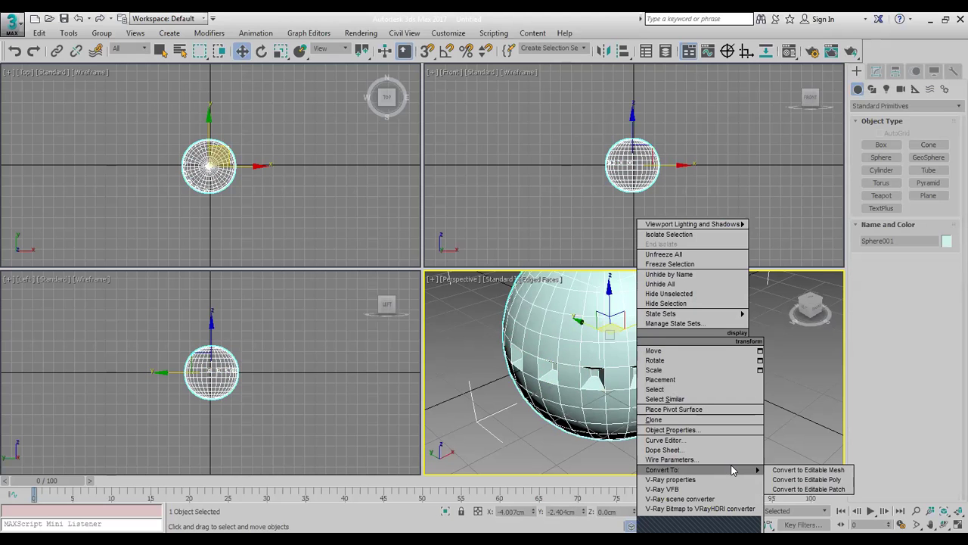
{"action": "left_click", "coordinate": [804, 480]}
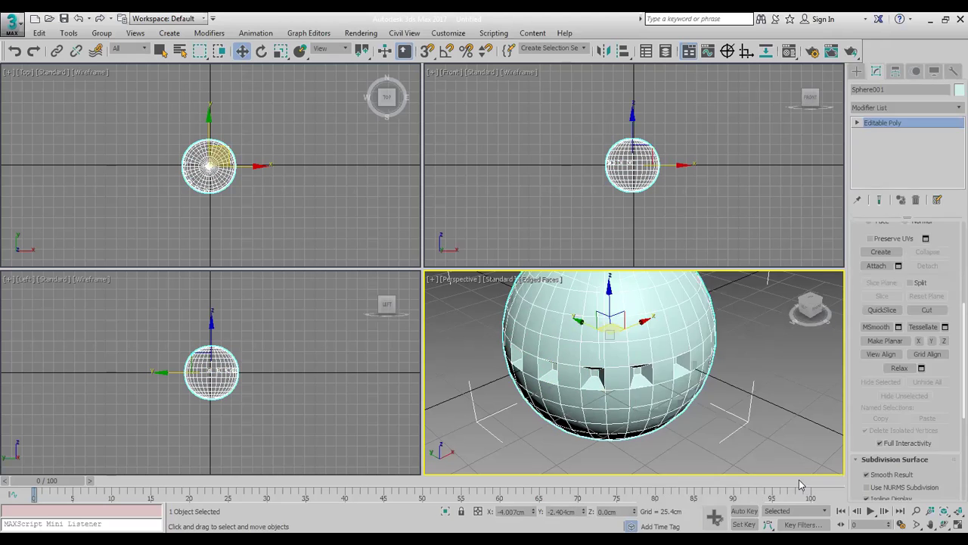
{"action": "left_click", "coordinate": [920, 142]}
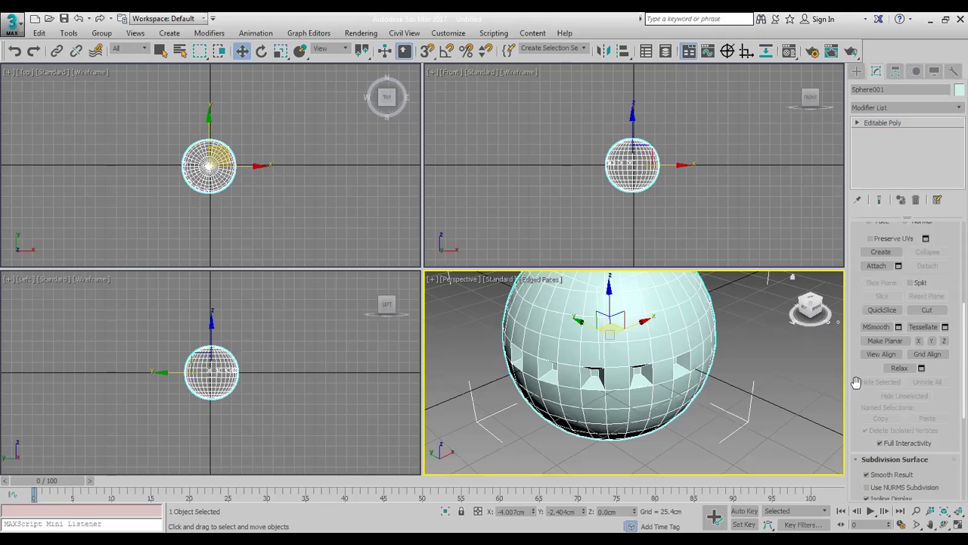
{"action": "scroll", "coordinate": [856, 386], "scroll_direction": "down", "scroll_amount": 5}
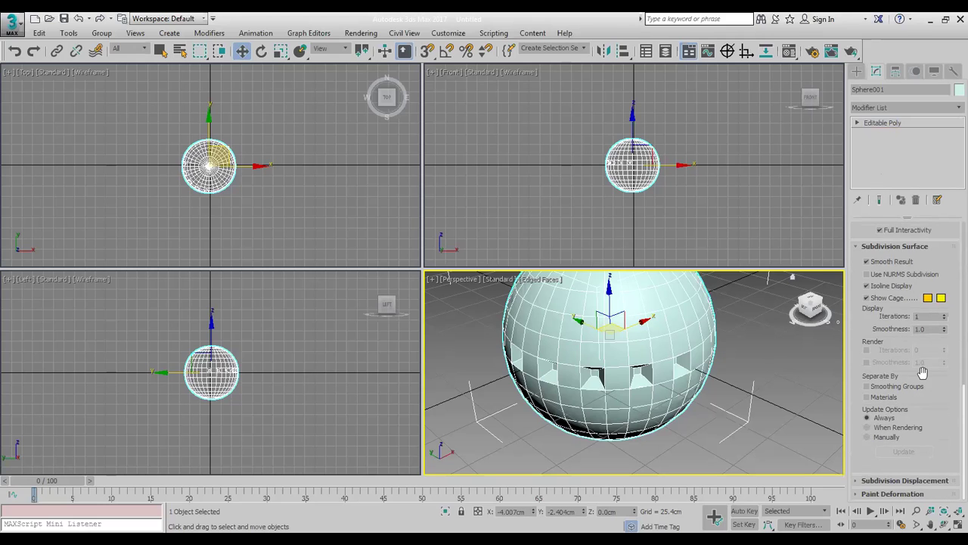
{"action": "middle_click_drag", "start_coordinate": [733, 345], "coordinate": [735, 370]}
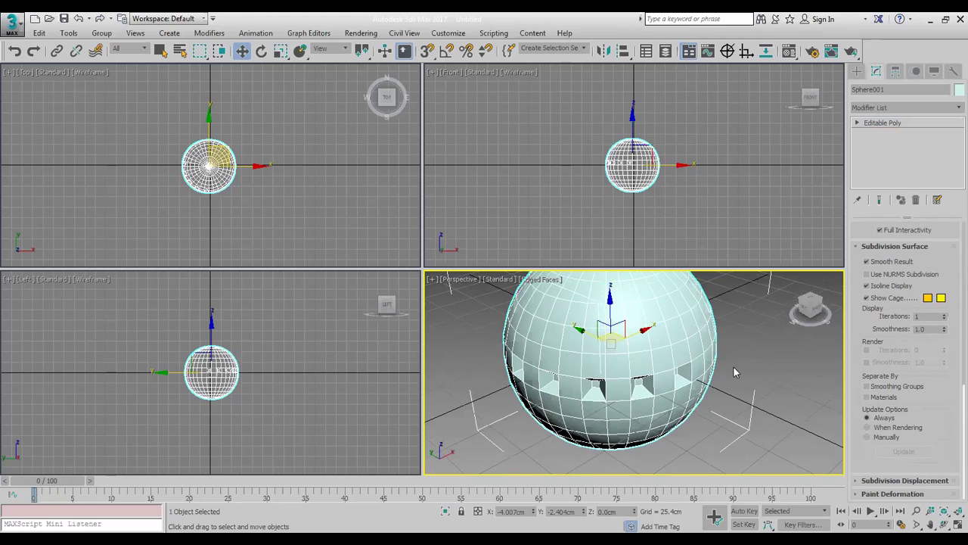
Undo the conversion to Editable Poly to bring back the sphere's modifier stack.
{"action": "key", "text": "ctrl+z"}
{"action": "left_click", "coordinate": [907, 103]}
{"action": "left_click", "coordinate": [908, 104]}
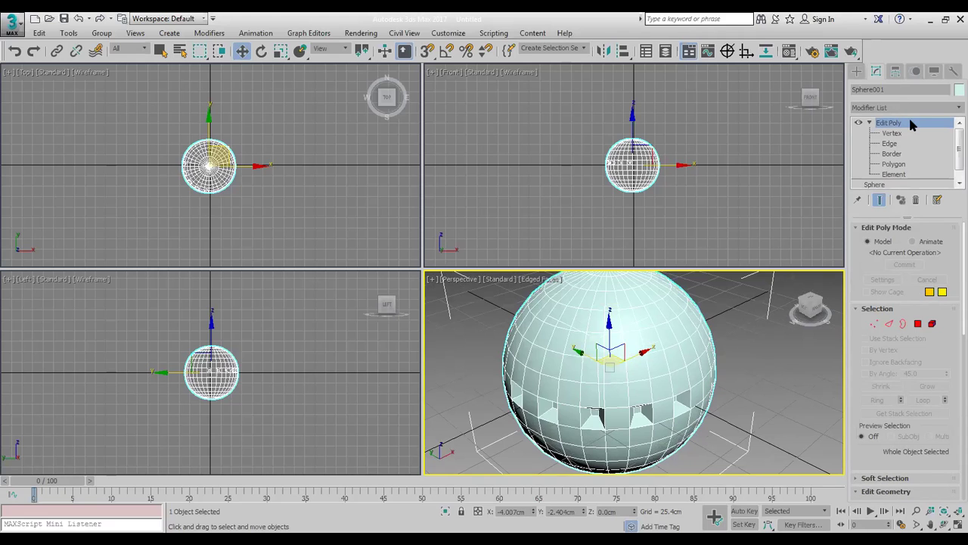
Delete the Edit Poly modifier from the sphere's stack, then undo the deletion.
{"action": "key", "text": "1"}
{"action": "key", "text": "1"}
{"action": "left_click", "coordinate": [915, 199]}
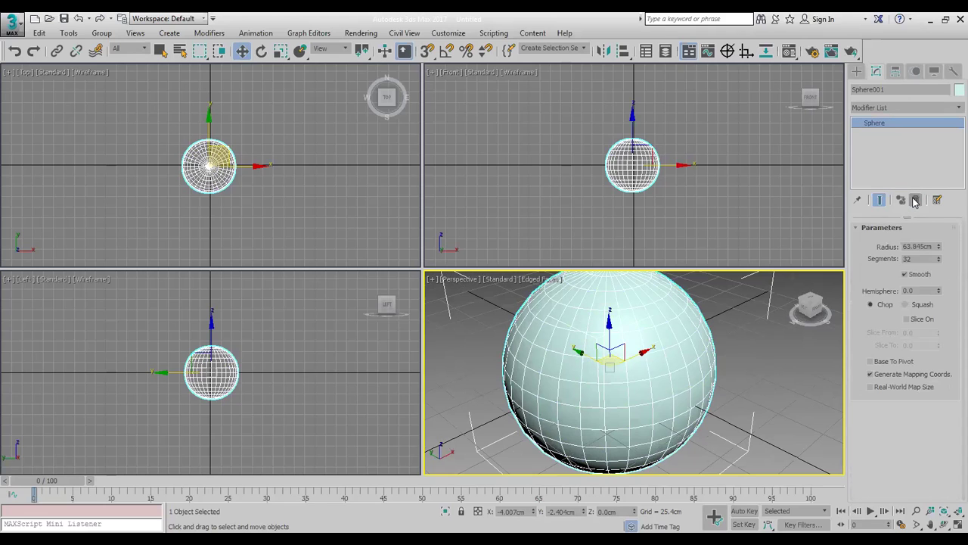
{"action": "key", "text": "ctrl+z"}
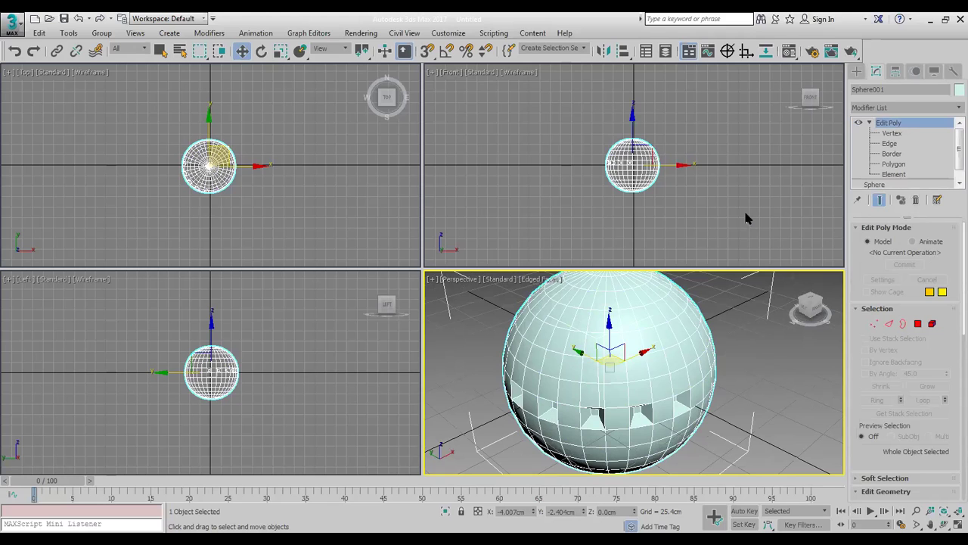
Open the recently saved spiked-sphere scene, discarding the changes to the current bevelled-sphere scene.
{"action": "scroll", "coordinate": [741, 312], "scroll_direction": "down", "scroll_amount": 5}
{"action": "scroll", "coordinate": [741, 312], "scroll_direction": "up", "scroll_amount": 3}
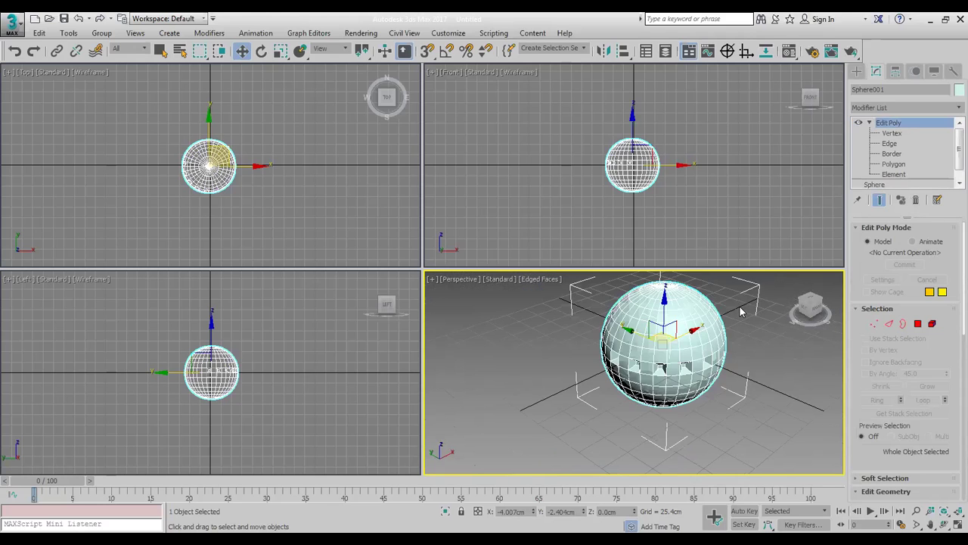
{"action": "scroll", "coordinate": [741, 312], "scroll_direction": "up", "scroll_amount": 2}
{"action": "left_click", "coordinate": [11, 26]}
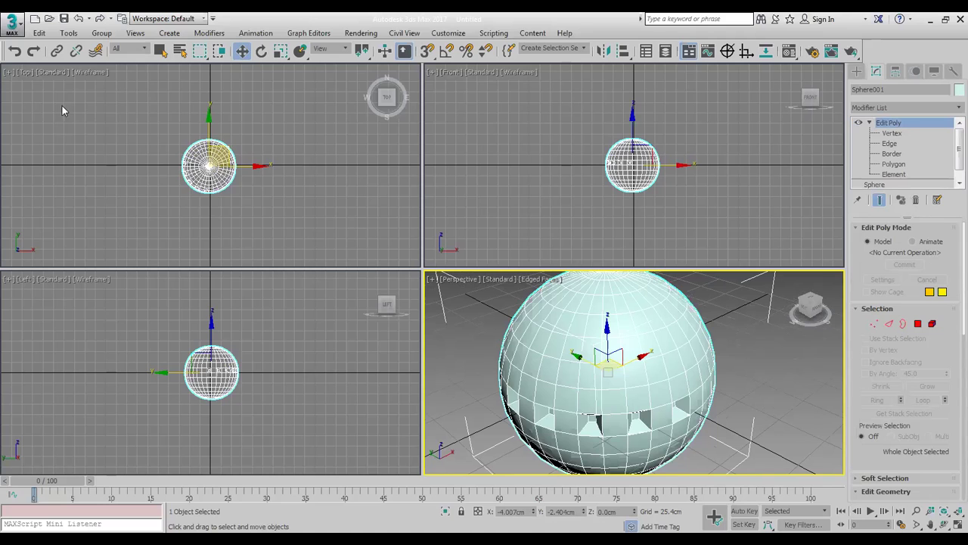
{"action": "left_click", "coordinate": [152, 90]}
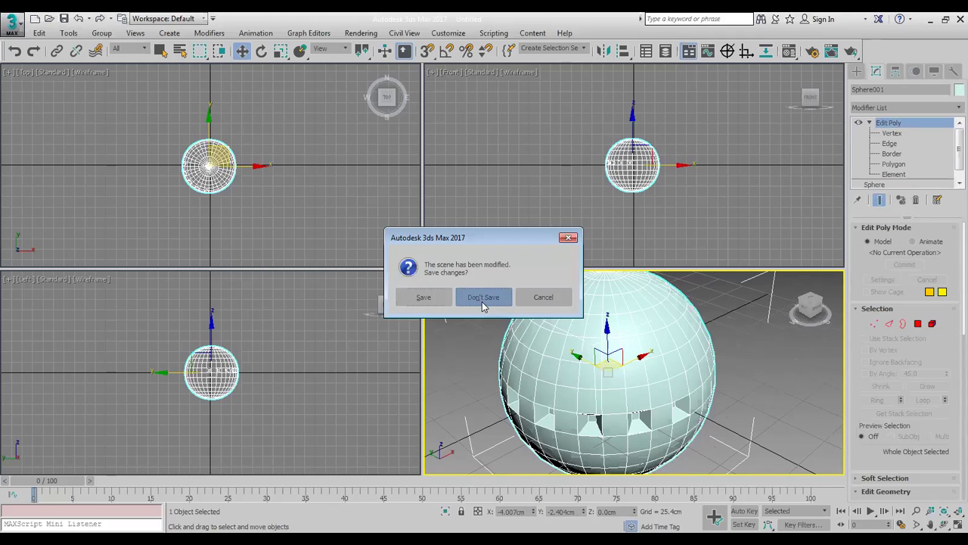
{"action": "left_click", "coordinate": [482, 298]}
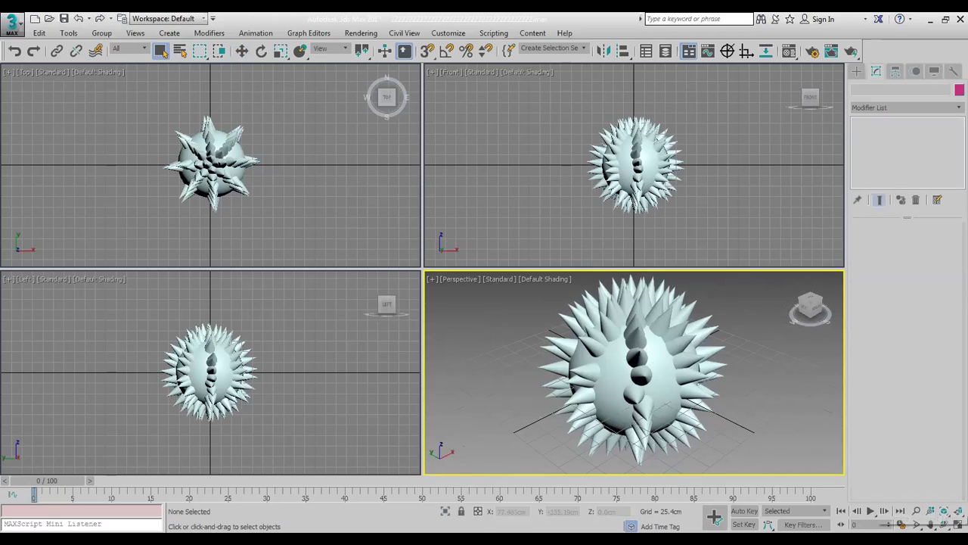
Examine the spiked sphere from all sides in an enlarged perspective view, checking how the cones sit on its surface.
{"action": "left_click", "coordinate": [950, 529]}
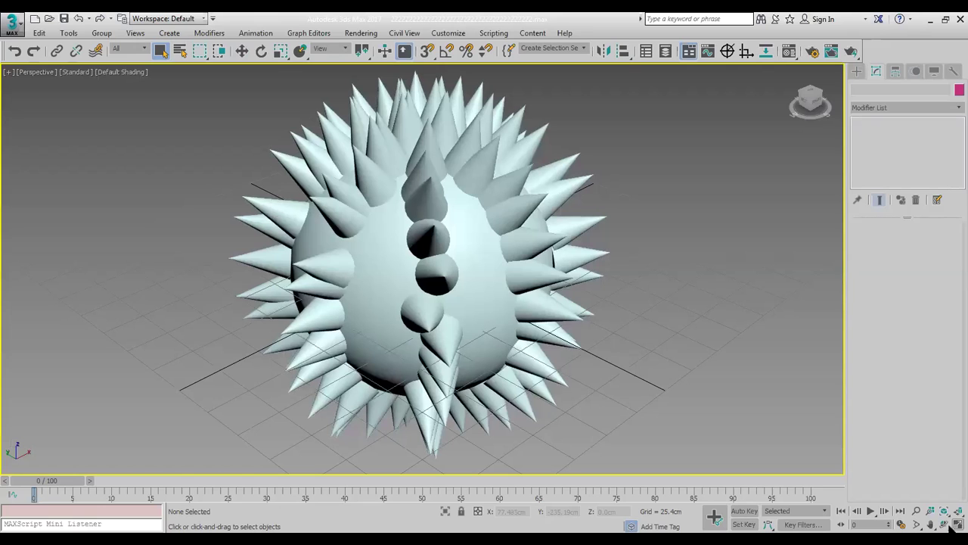
{"action": "left_click", "coordinate": [944, 523]}
{"action": "left_click_drag", "start_coordinate": [291, 267], "coordinate": [390, 240]}
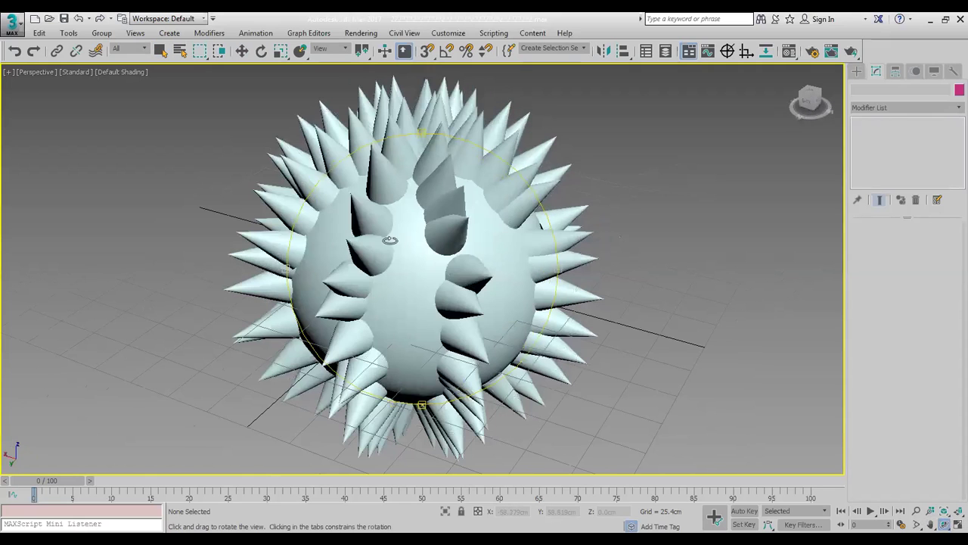
{"action": "left_click_drag", "start_coordinate": [219, 241], "coordinate": [577, 265]}
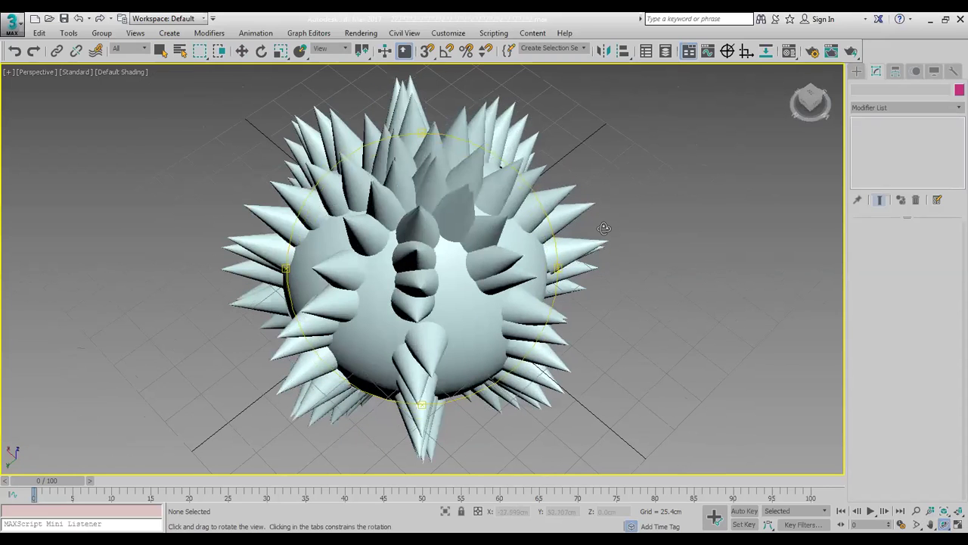
{"action": "left_click_drag", "start_coordinate": [557, 210], "coordinate": [497, 232]}
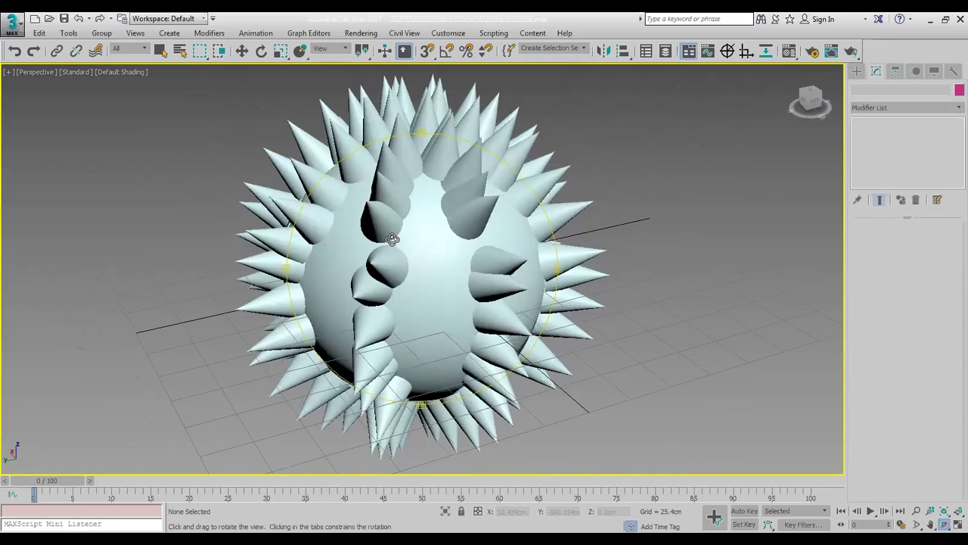
{"action": "left_click_drag", "start_coordinate": [392, 239], "coordinate": [367, 236]}
{"action": "left_click_drag", "start_coordinate": [292, 232], "coordinate": [295, 222]}
{"action": "left_click_drag", "start_coordinate": [366, 256], "coordinate": [393, 263]}
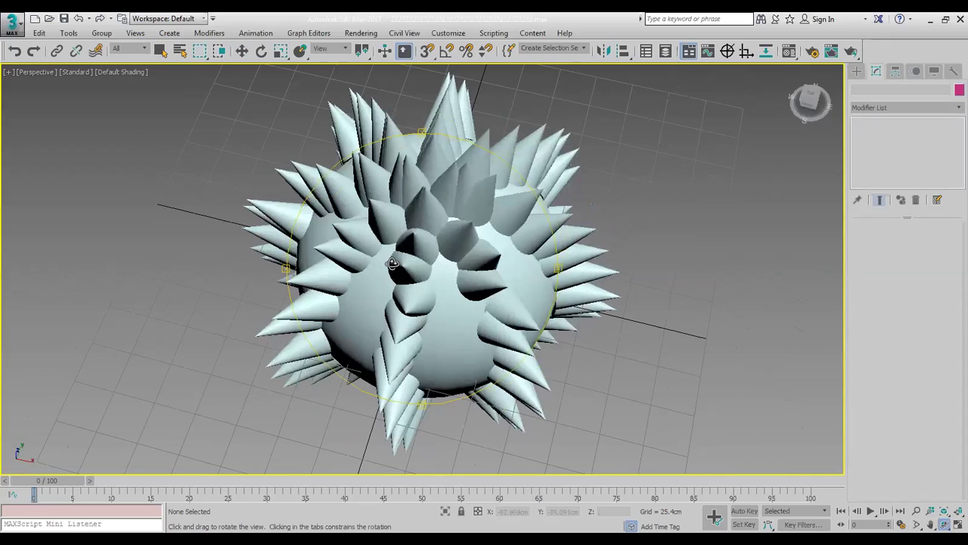
{"action": "mouse_move", "coordinate": [534, 407]}
{"action": "left_mouse_down"}
{"action": "mouse_move", "coordinate": [594, 425]}
{"action": "mouse_move", "coordinate": [643, 409]}
{"action": "left_mouse_up"}
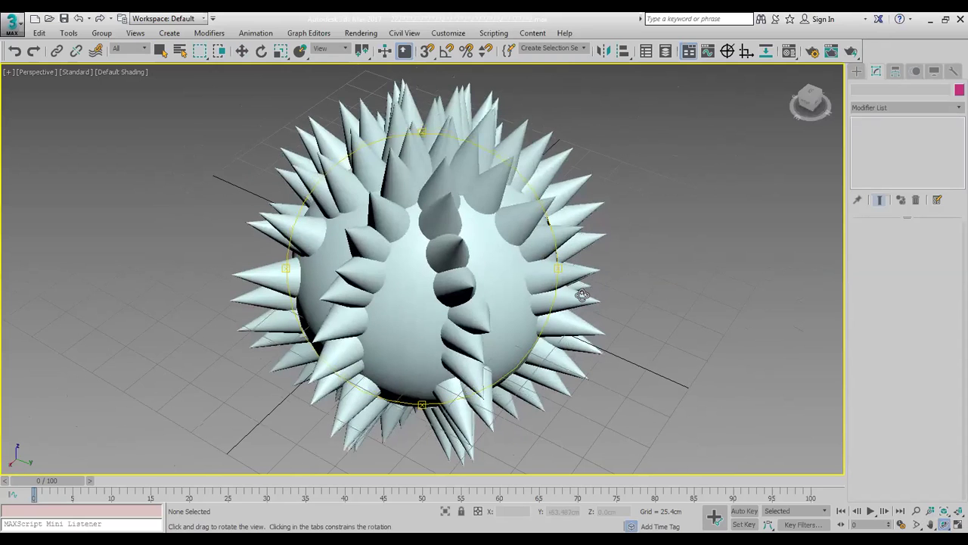
{"action": "left_click_drag", "start_coordinate": [583, 294], "coordinate": [579, 304]}
{"action": "left_click_drag", "start_coordinate": [505, 355], "coordinate": [505, 402]}
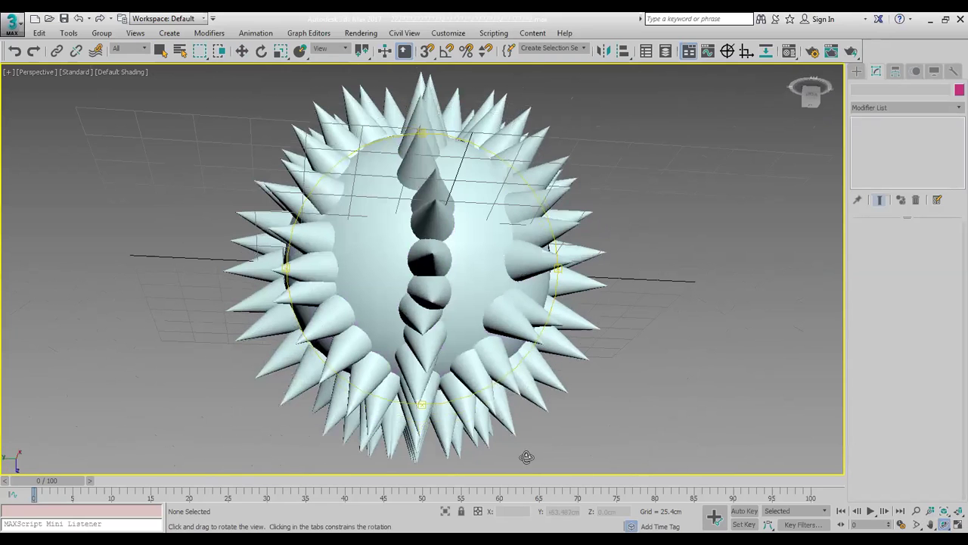
{"action": "left_click_drag", "start_coordinate": [631, 467], "coordinate": [629, 438]}
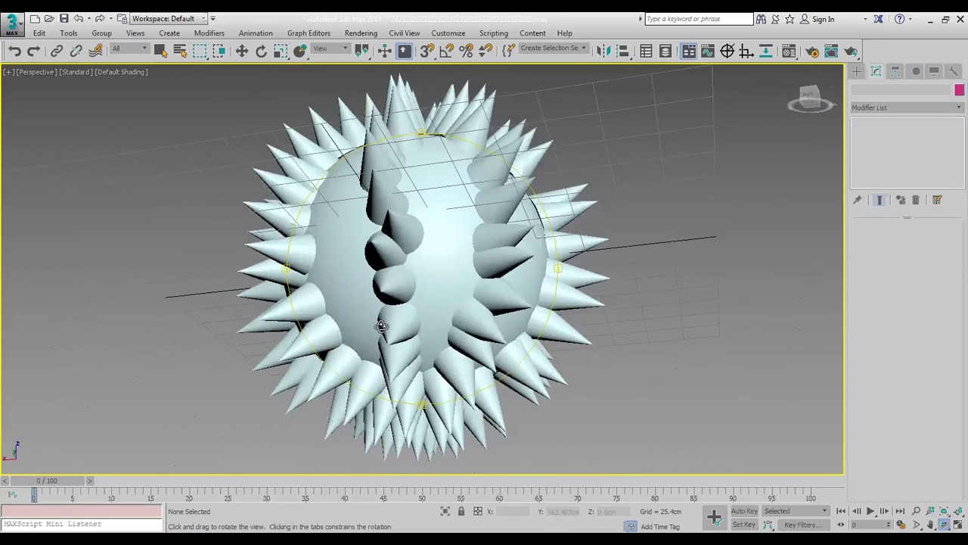
{"action": "left_click_drag", "start_coordinate": [491, 283], "coordinate": [501, 221]}
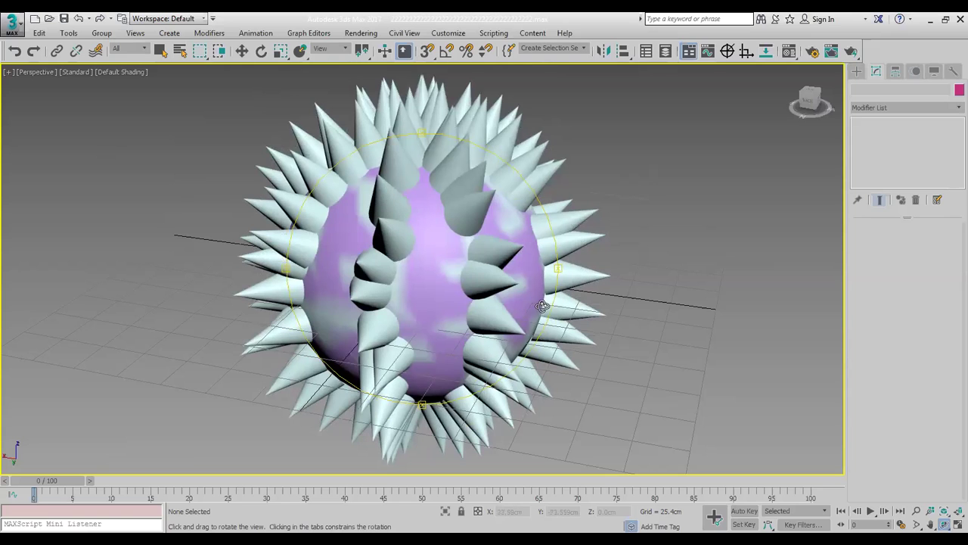
{"action": "left_click_drag", "start_coordinate": [605, 222], "coordinate": [613, 213]}
{"action": "left_click_drag", "start_coordinate": [504, 216], "coordinate": [359, 204]}
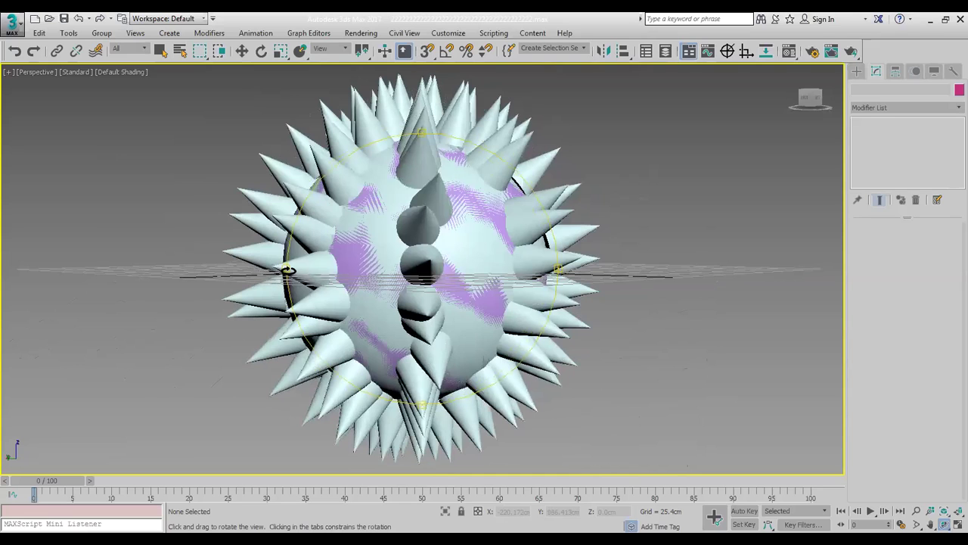
{"action": "left_click_drag", "start_coordinate": [288, 275], "coordinate": [387, 277]}
{"action": "mouse_move", "coordinate": [536, 284]}
{"action": "left_mouse_down"}
{"action": "mouse_move", "coordinate": [538, 293]}
{"action": "mouse_move", "coordinate": [349, 284]}
{"action": "left_mouse_up"}
{"action": "left_click_drag", "start_coordinate": [387, 235], "coordinate": [471, 439]}
{"action": "left_click_drag", "start_coordinate": [567, 486], "coordinate": [564, 385]}
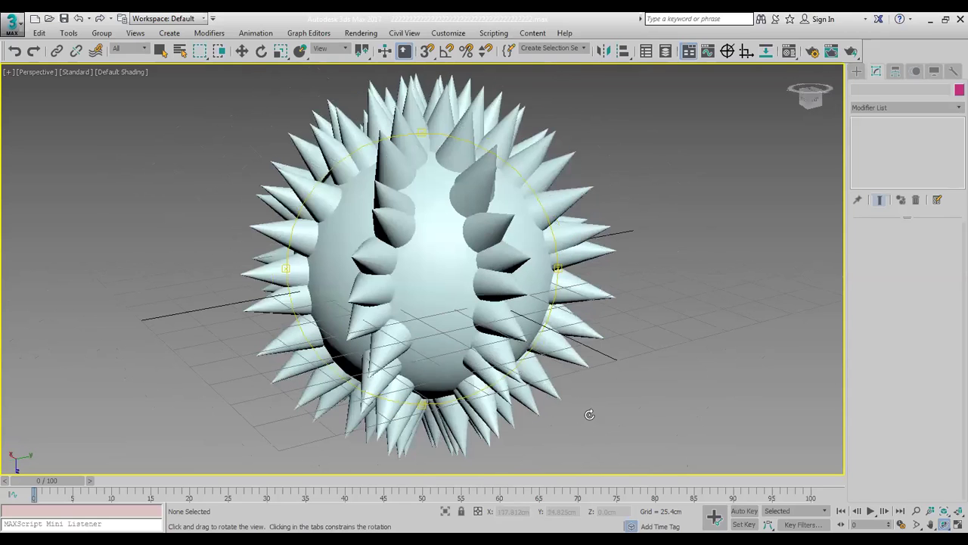
{"action": "right_click", "coordinate": [169, 129]}
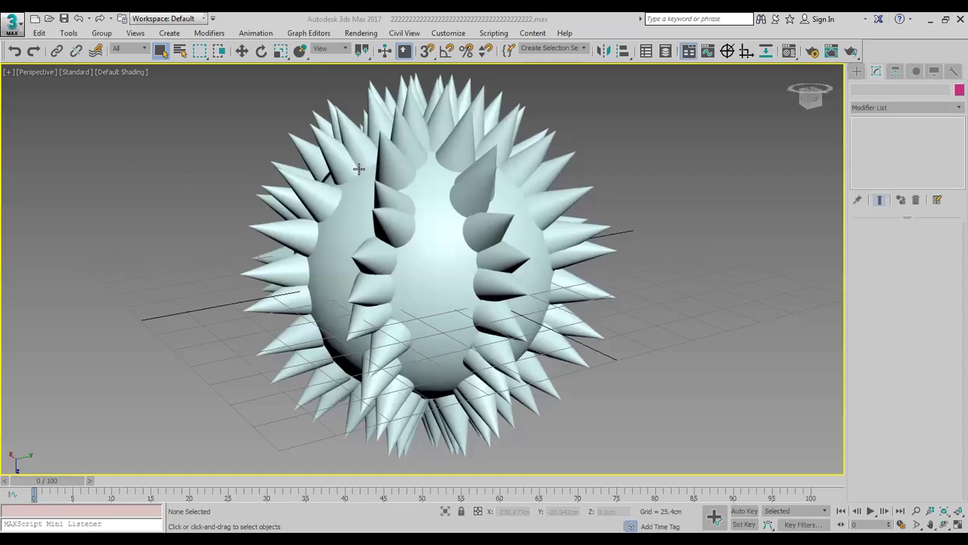
Reset the spiked-sphere scene to start from an empty one.
{"action": "key", "text": "alt+f"}
{"action": "left_click", "coordinate": [57, 76]}
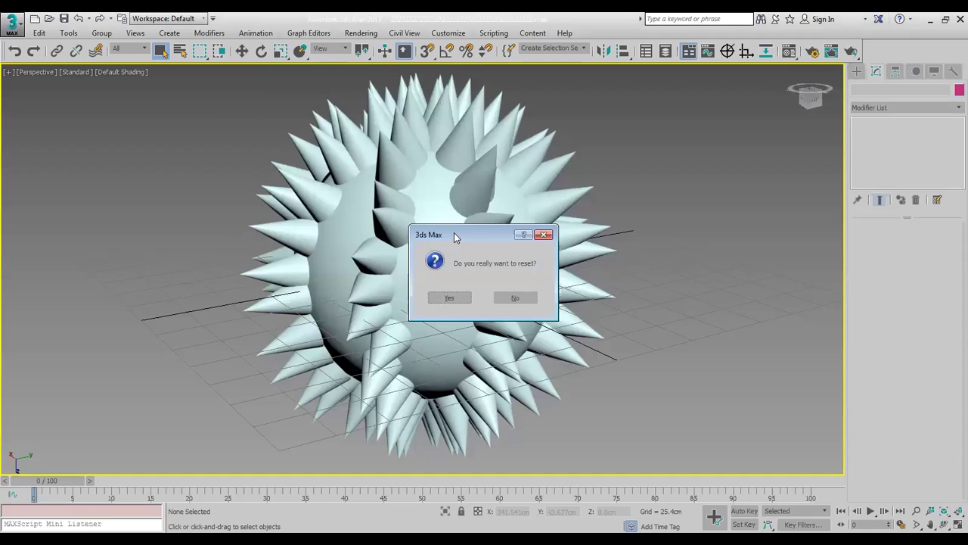
{"action": "left_click", "coordinate": [449, 297]}
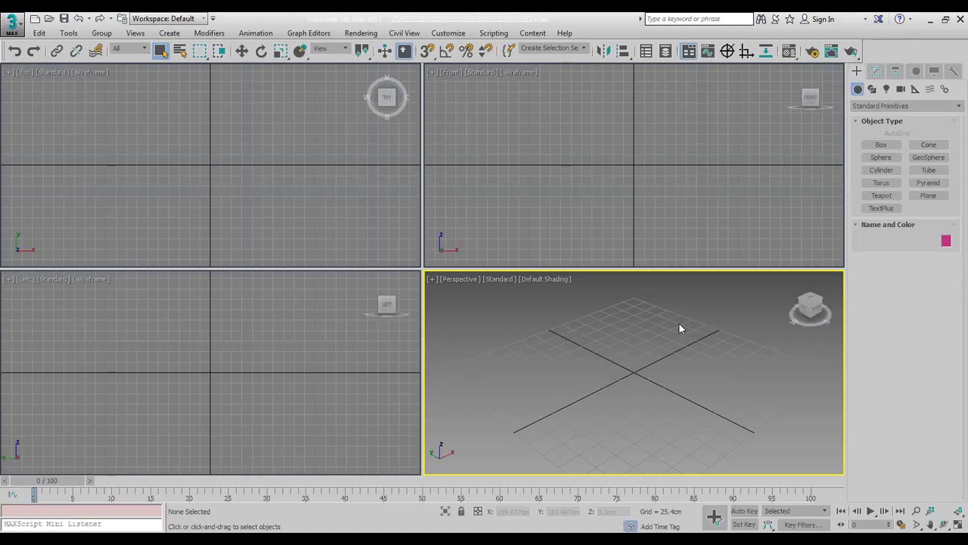
Create a large sphere at the centre of the grid and a small pointed cone beside it.
{"action": "left_click", "coordinate": [881, 157]}
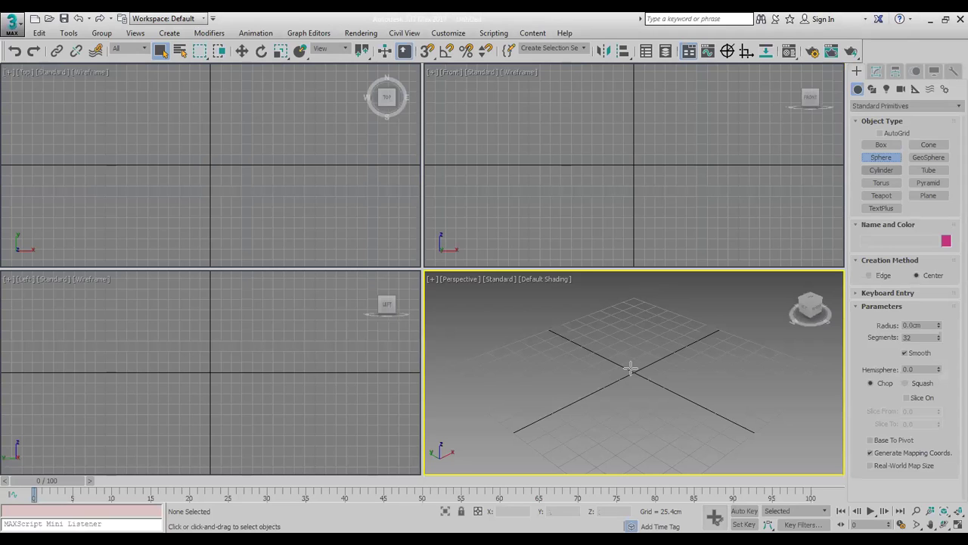
{"action": "left_click", "coordinate": [929, 144]}
{"action": "left_click_drag", "start_coordinate": [759, 342], "coordinate": [765, 344]}
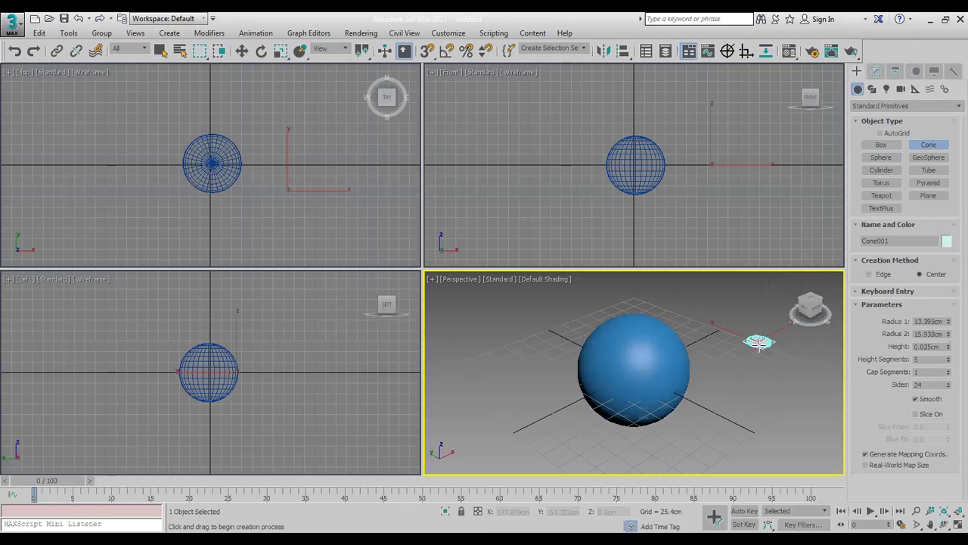
{"action": "left_click", "coordinate": [741, 395]}
{"action": "right_click", "coordinate": [738, 392]}
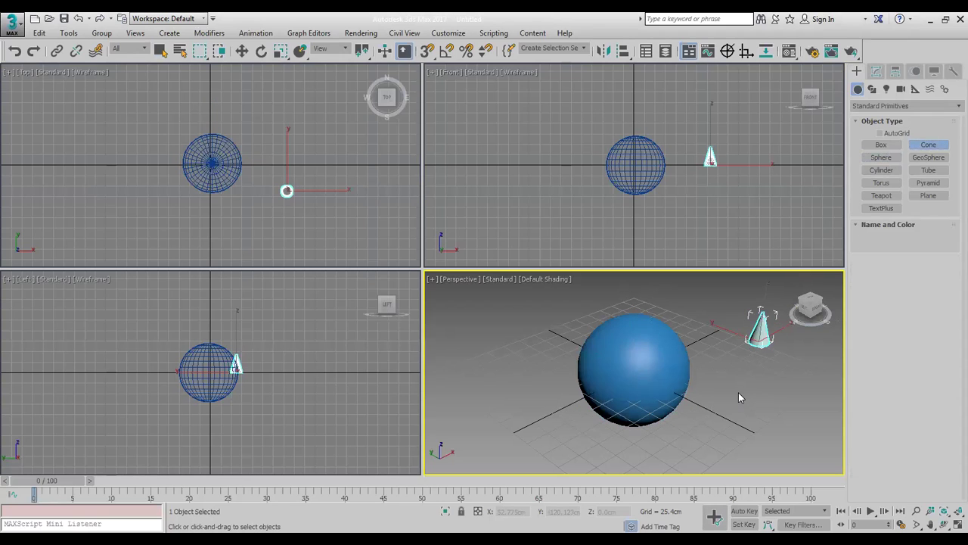
Scatter the cone over the sphere as a compound object with 147 duplicates.
{"action": "left_click", "coordinate": [878, 106]}
{"action": "left_click", "coordinate": [889, 129]}
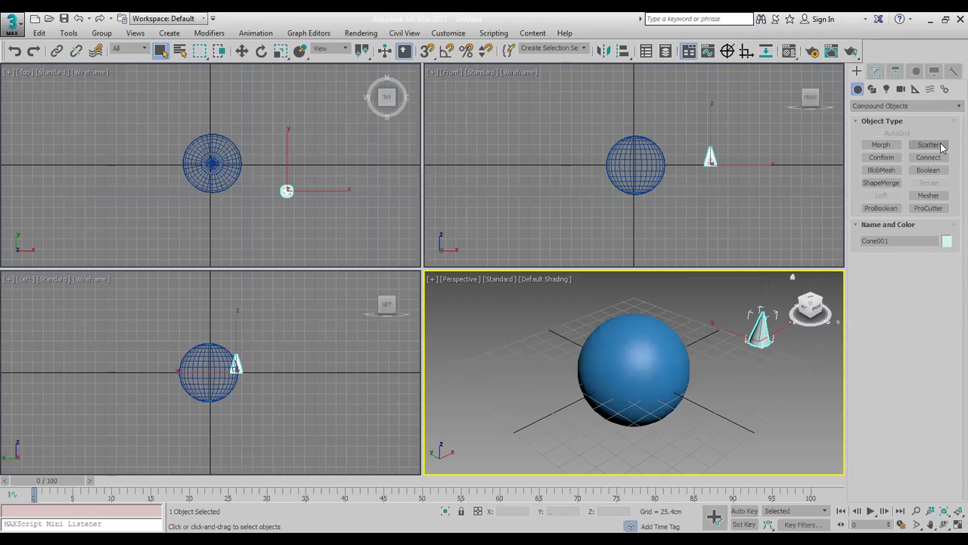
{"action": "left_click", "coordinate": [929, 145]}
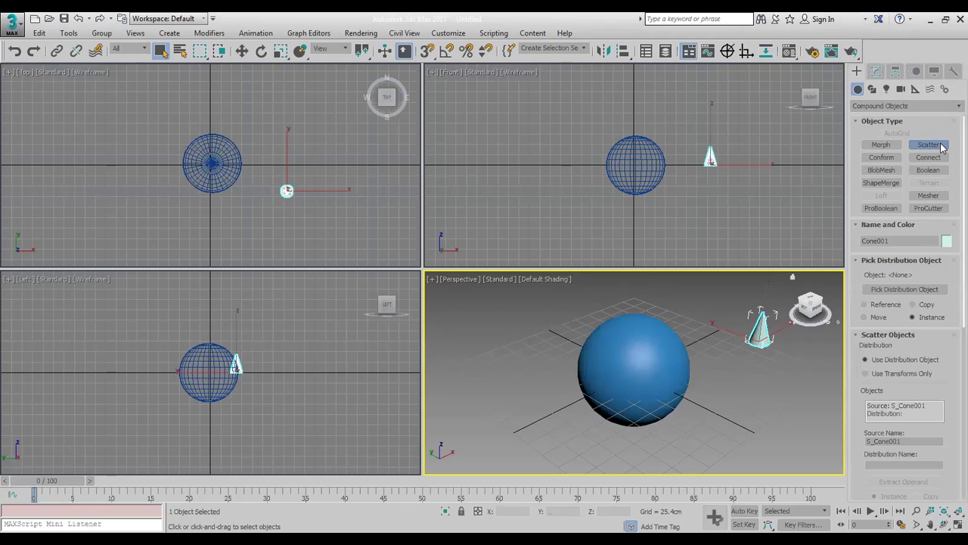
{"action": "left_click", "coordinate": [923, 291]}
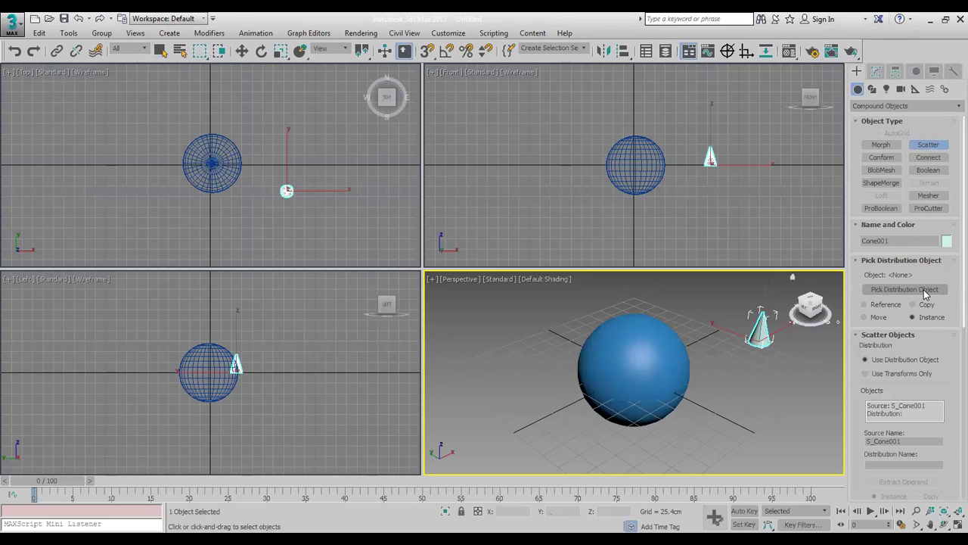
{"action": "left_click", "coordinate": [922, 293]}
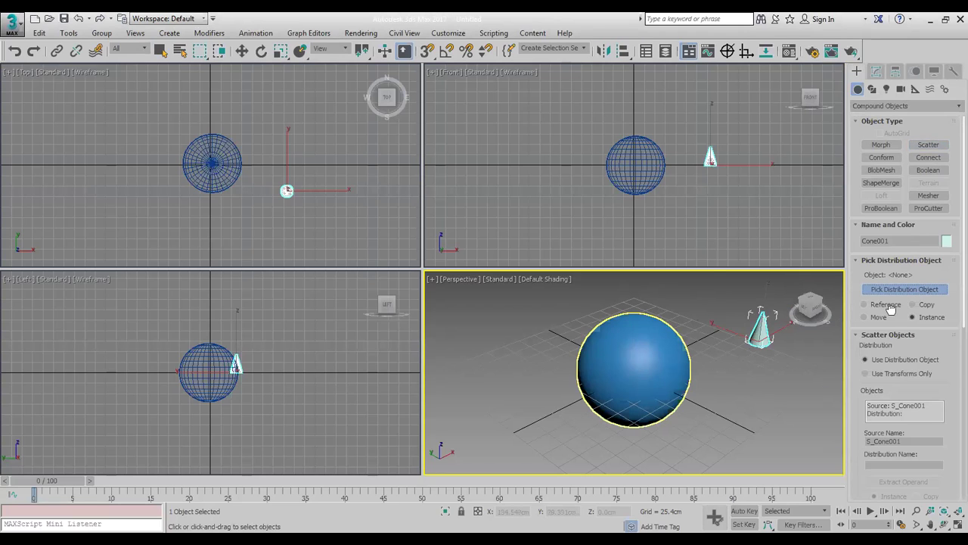
{"action": "left_click_drag", "start_coordinate": [939, 301], "coordinate": [921, 210]}
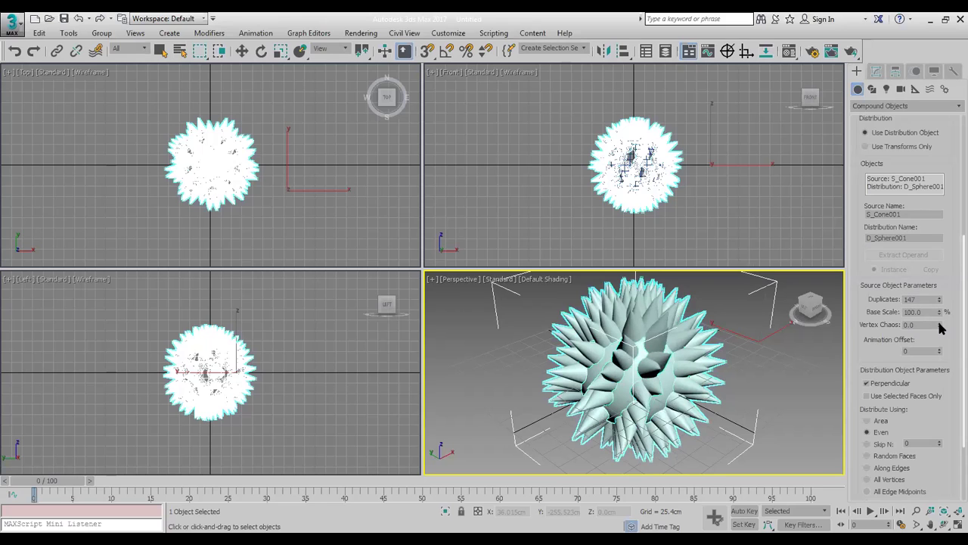
Set the vertex chaos of the scattered cones to 4.29.
{"action": "left_click_drag", "start_coordinate": [940, 327], "coordinate": [940, 122]}
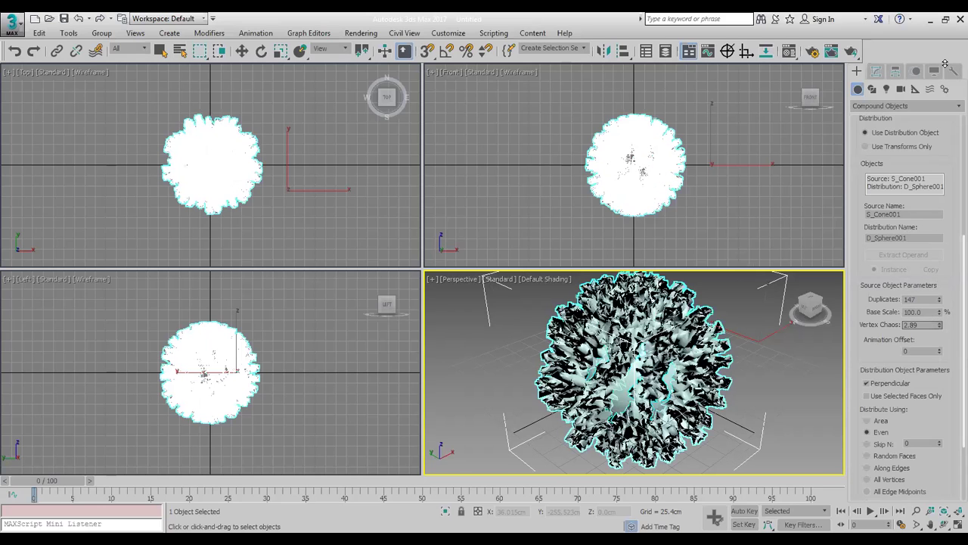
{"action": "left_click_drag", "start_coordinate": [945, 64], "coordinate": [944, 61]}
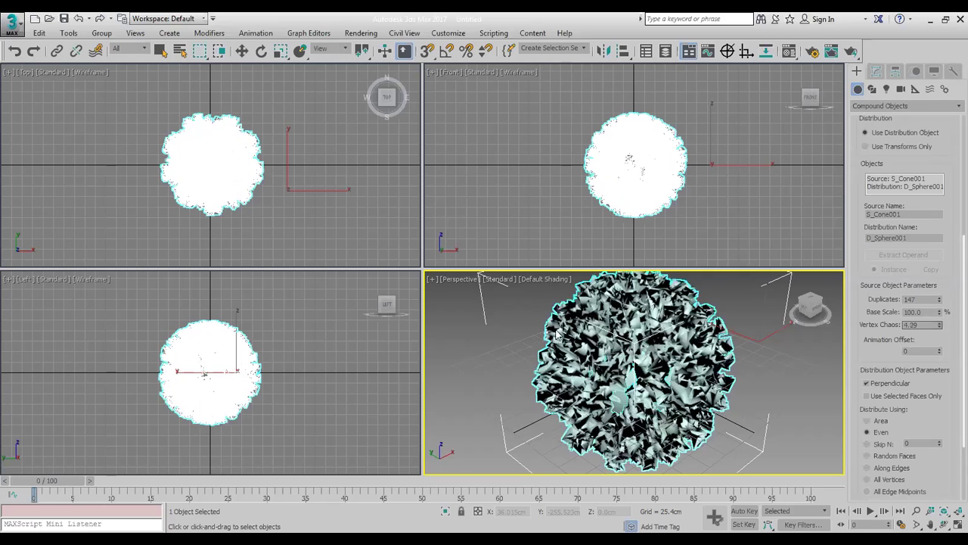
{"action": "scroll", "coordinate": [605, 371], "scroll_direction": "down", "scroll_amount": 4}
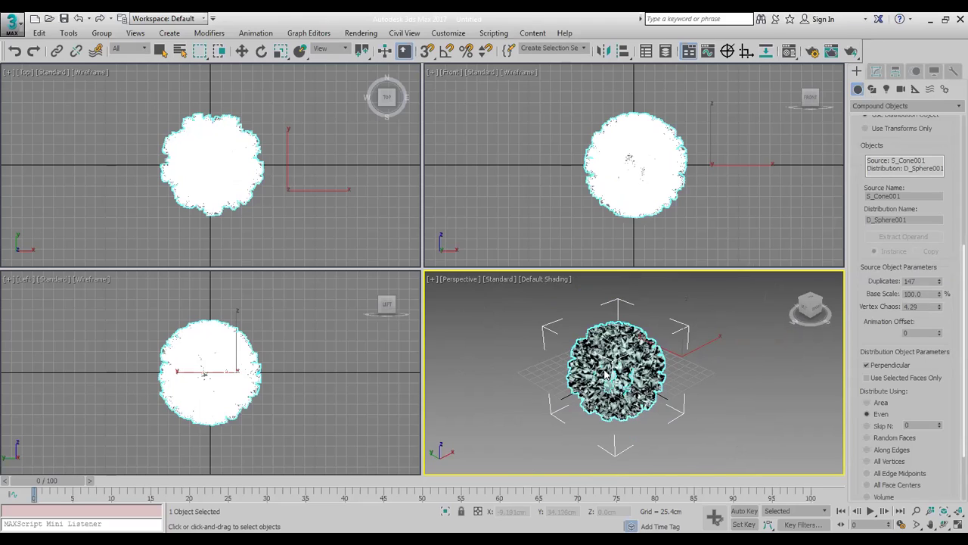
Finish the Scatter command, select the scattered object and show the polygon statistics in the perspective view.
{"action": "right_click", "coordinate": [658, 349]}
{"action": "left_click", "coordinate": [681, 312]}
{"action": "left_click", "coordinate": [609, 350]}
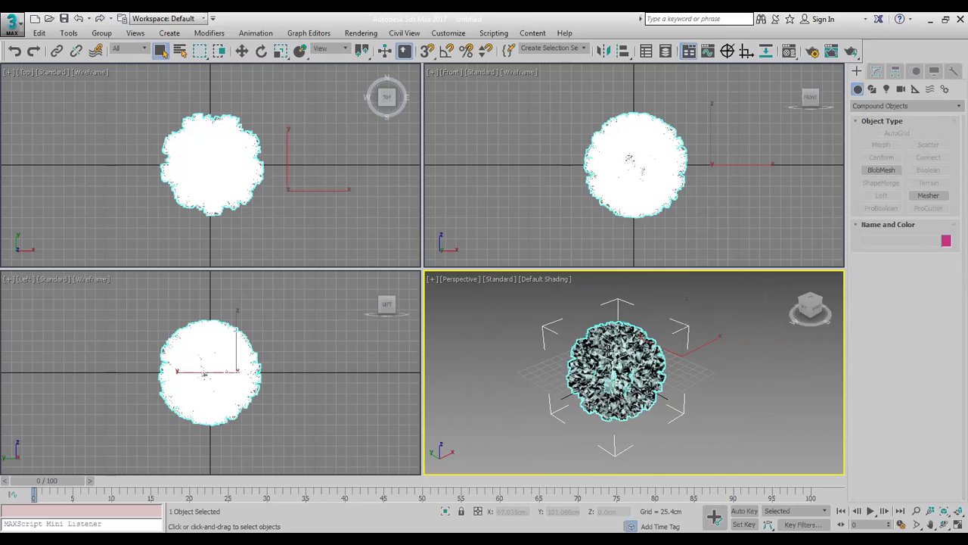
{"action": "key", "text": "7"}
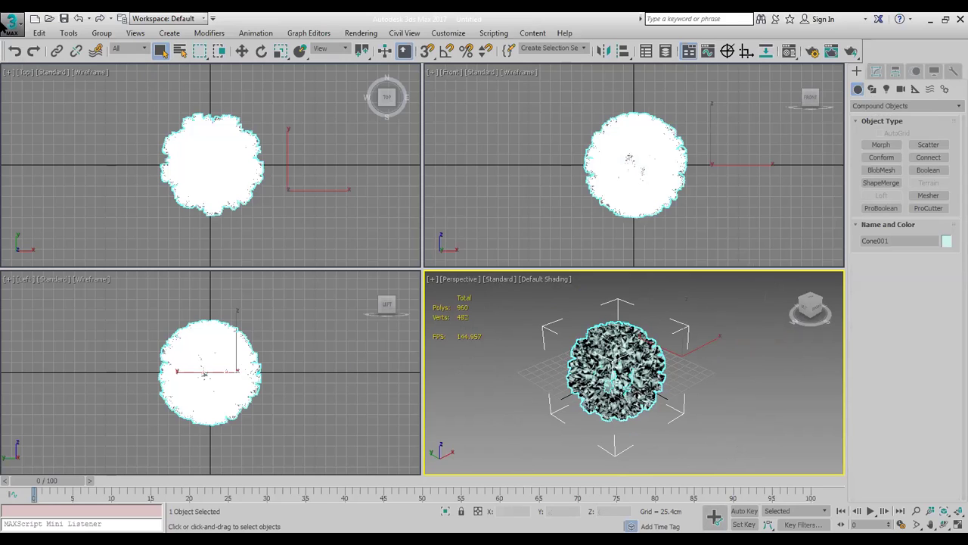
Reset the scene without saving the scattered-cone sphere.
{"action": "left_click", "coordinate": [9, 22]}
{"action": "left_click", "coordinate": [31, 79]}
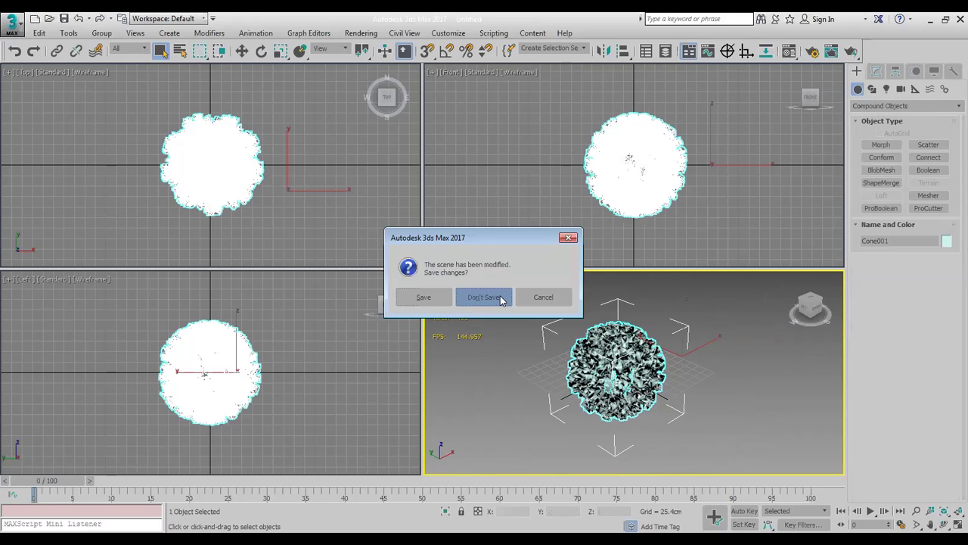
{"action": "left_click", "coordinate": [484, 297]}
Create a large rectangular plane on the grid and a small sphere of about 7.8 cm radius beyond its edge.
{"action": "left_click", "coordinate": [929, 196]}
{"action": "left_click_drag", "start_coordinate": [586, 456], "coordinate": [620, 489]}
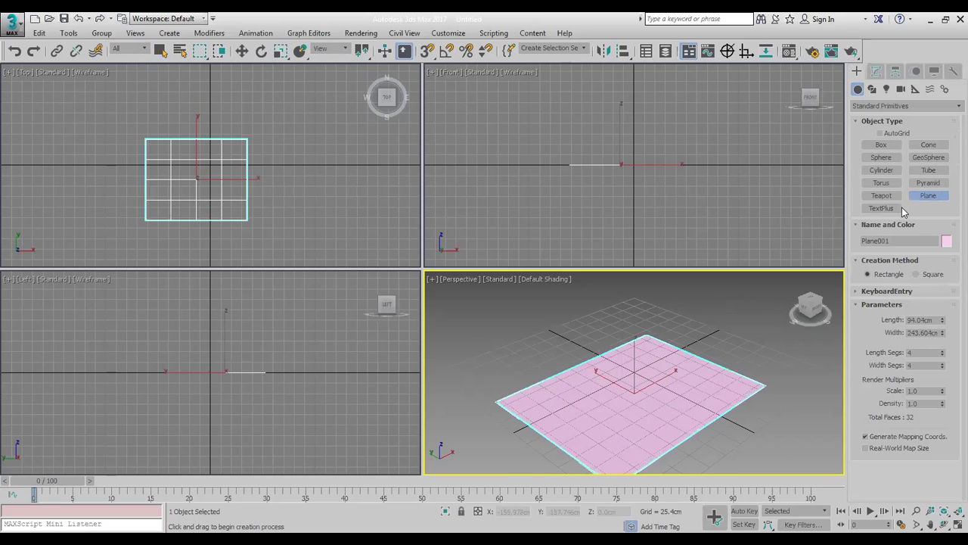
{"action": "left_click", "coordinate": [928, 145]}
{"action": "left_click", "coordinate": [883, 158]}
{"action": "left_click", "coordinate": [553, 341]}
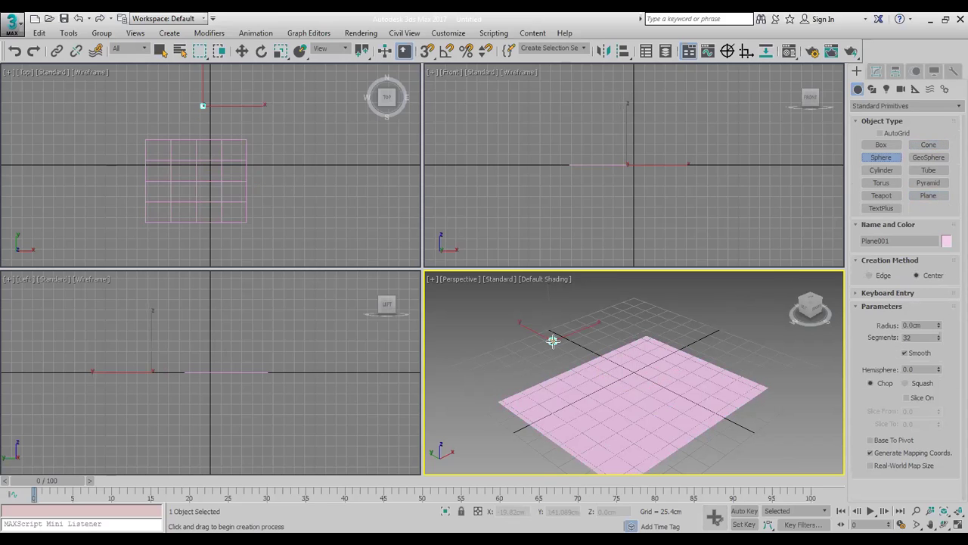
{"action": "left_click_drag", "start_coordinate": [553, 341], "coordinate": [559, 365]}
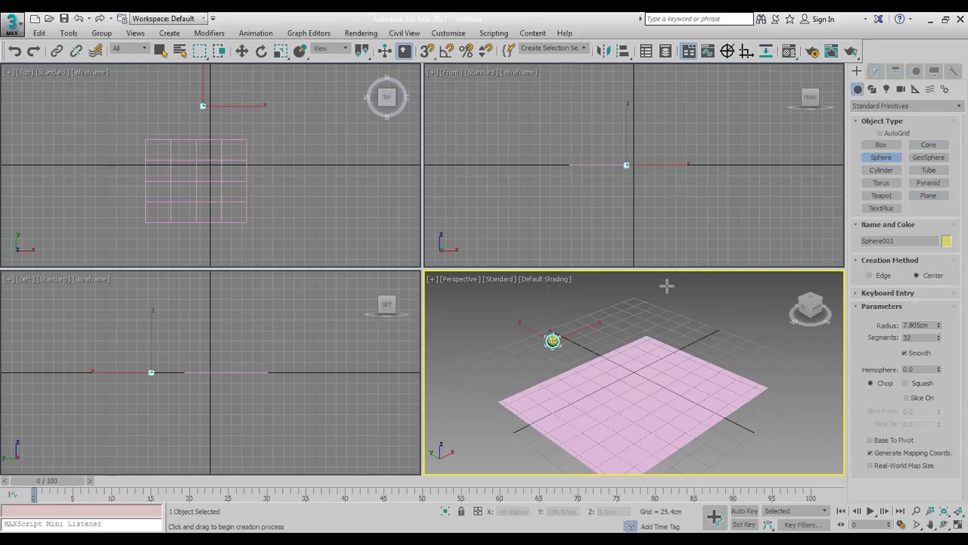
Make the small sphere a Scatter compound object with the plane as its distribution object.
{"action": "left_click", "coordinate": [859, 105]}
{"action": "left_click", "coordinate": [882, 133]}
{"action": "left_click", "coordinate": [928, 144]}
{"action": "left_click", "coordinate": [903, 288]}
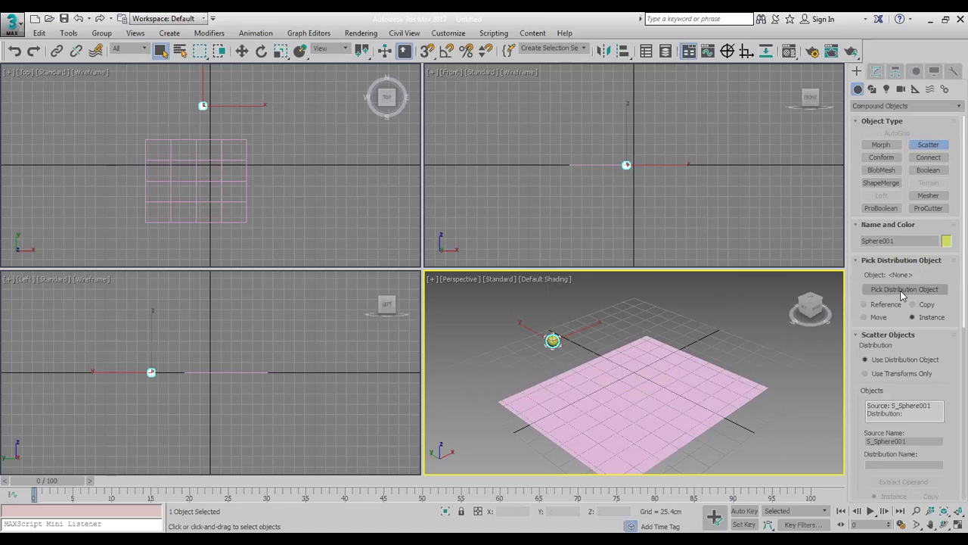
{"action": "left_click", "coordinate": [556, 385]}
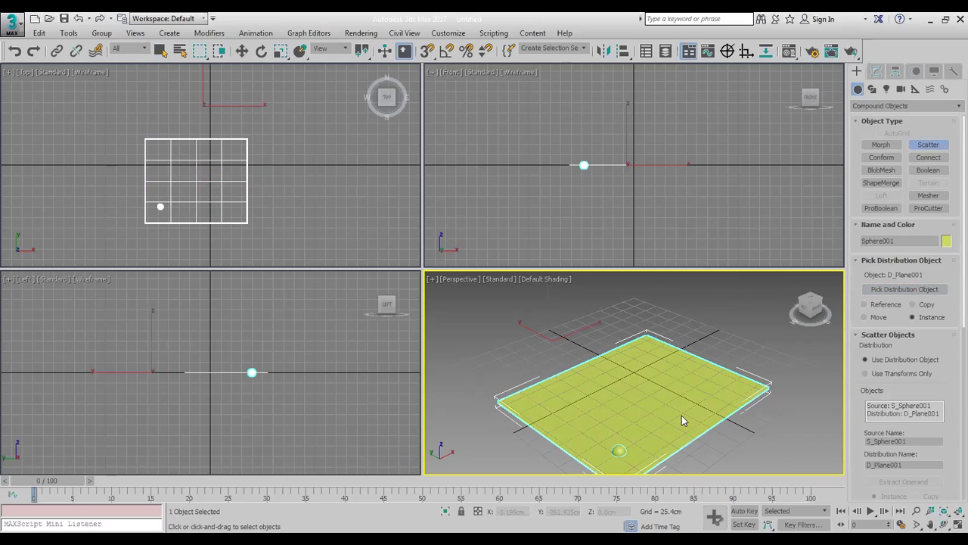
Set the sphere scatter on the plane to 420 duplicates with a vertex chaos of 1.08.
{"action": "scroll", "coordinate": [936, 310], "scroll_direction": "down", "scroll_amount": 5}
{"action": "left_click_drag", "start_coordinate": [939, 301], "coordinate": [915, 72]}
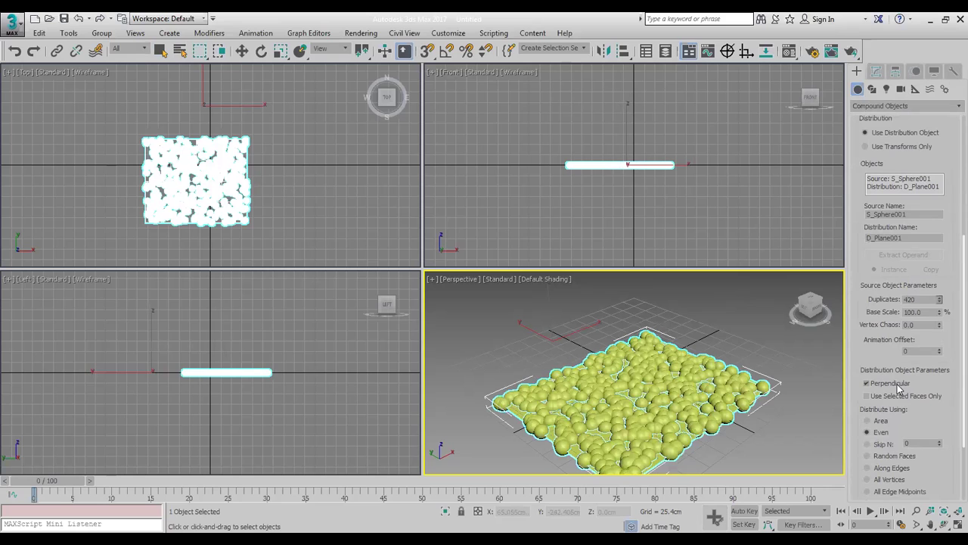
{"action": "left_click_drag", "start_coordinate": [940, 327], "coordinate": [10, 256]}
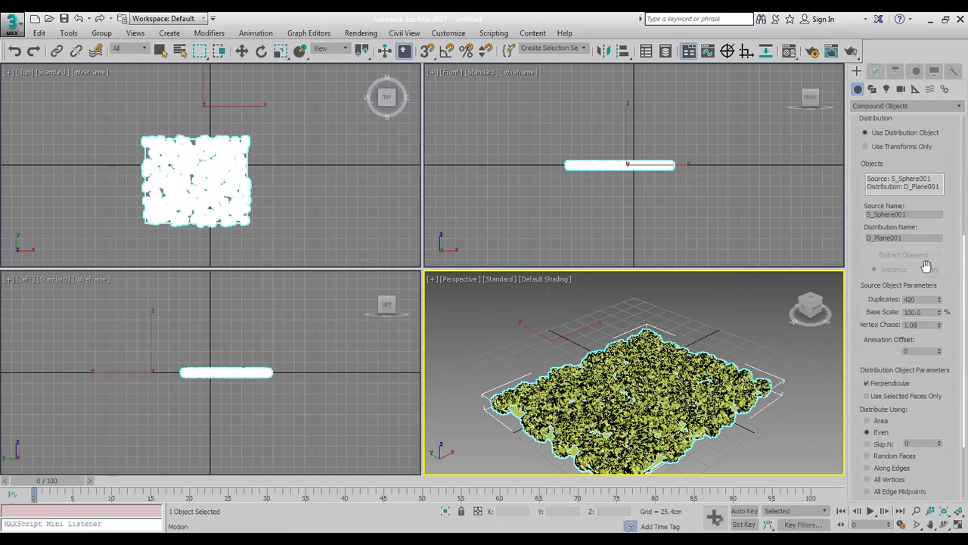
Change the scatter object's colour to a saturated green from the 3ds Max palette.
{"action": "scroll", "coordinate": [948, 247], "scroll_direction": "up", "scroll_amount": 5}
{"action": "left_click", "coordinate": [946, 242]}
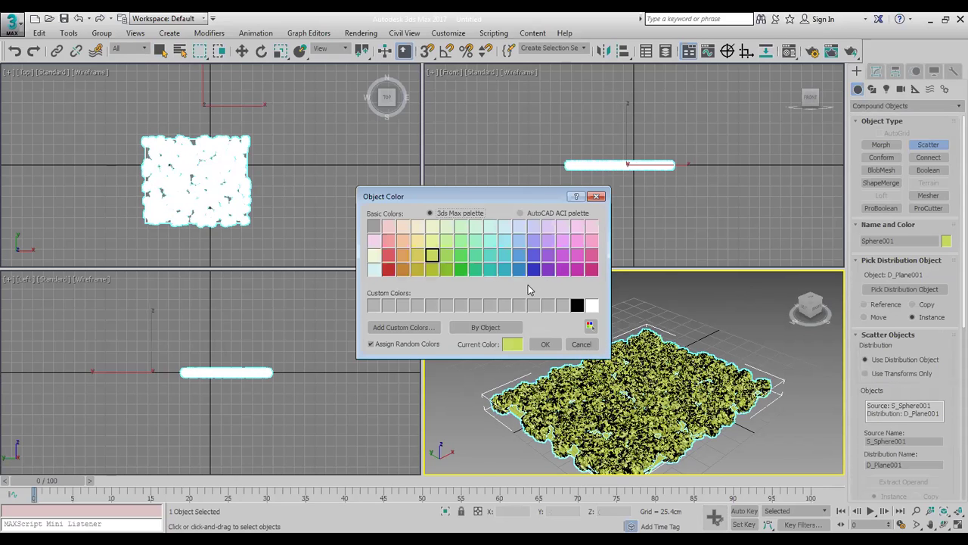
{"action": "left_click", "coordinate": [461, 269]}
{"action": "left_click", "coordinate": [543, 348]}
Examine the green scattered surface up close and from low angles in the perspective view.
{"action": "left_click", "coordinate": [917, 512]}
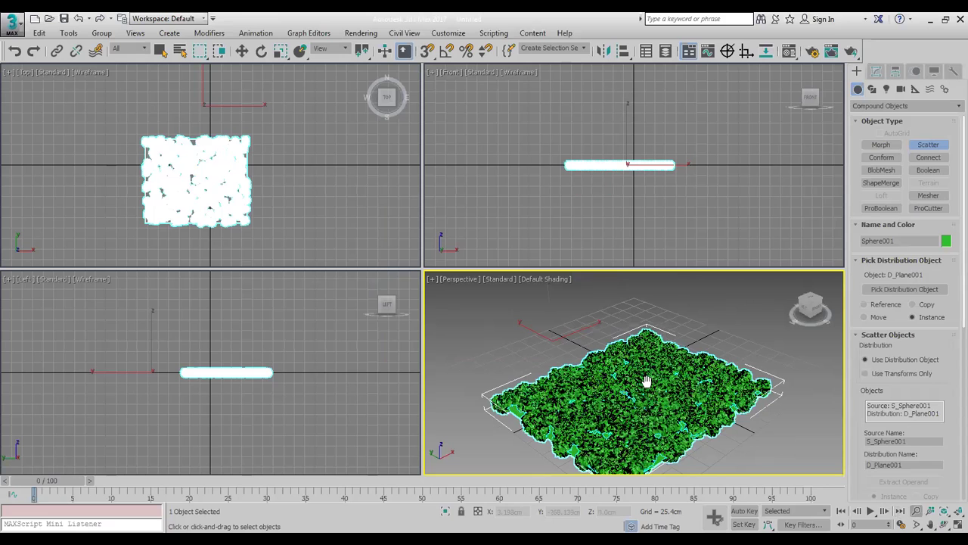
{"action": "scroll", "coordinate": [643, 363], "scroll_direction": "up", "scroll_amount": 3}
{"action": "key", "text": "ctrl+r"}
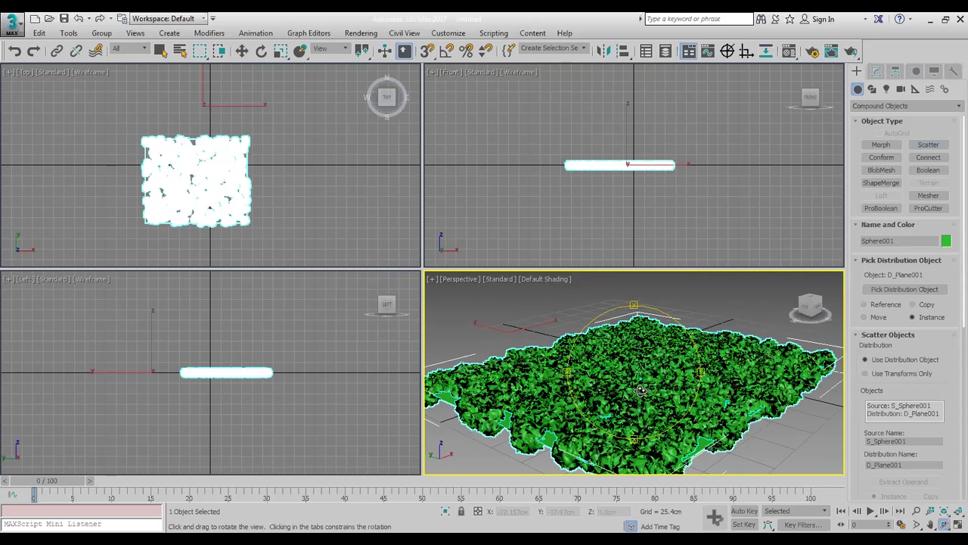
{"action": "left_click_drag", "start_coordinate": [624, 381], "coordinate": [651, 382]}
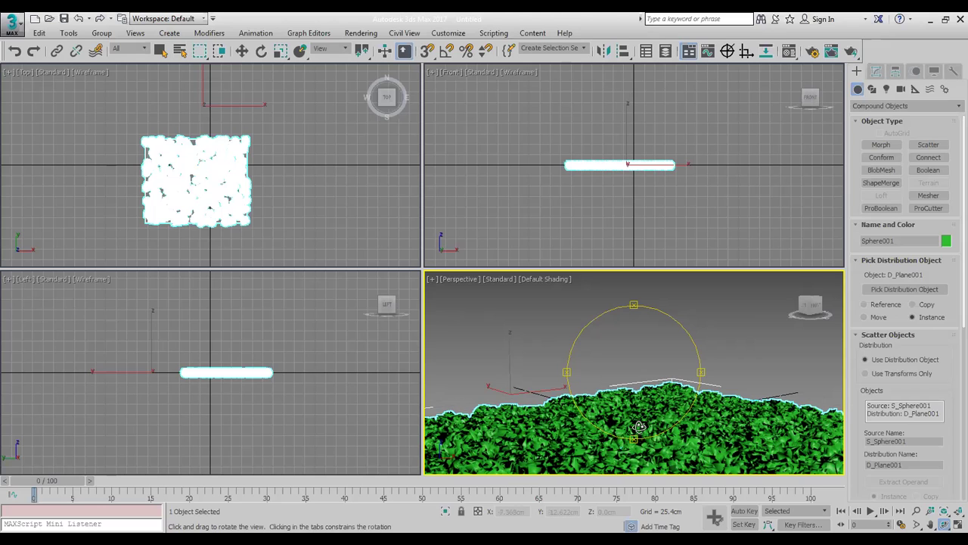
{"action": "mouse_move", "coordinate": [590, 402]}
{"action": "left_mouse_down"}
{"action": "mouse_move", "coordinate": [547, 389]}
{"action": "mouse_move", "coordinate": [607, 399]}
{"action": "left_mouse_up"}
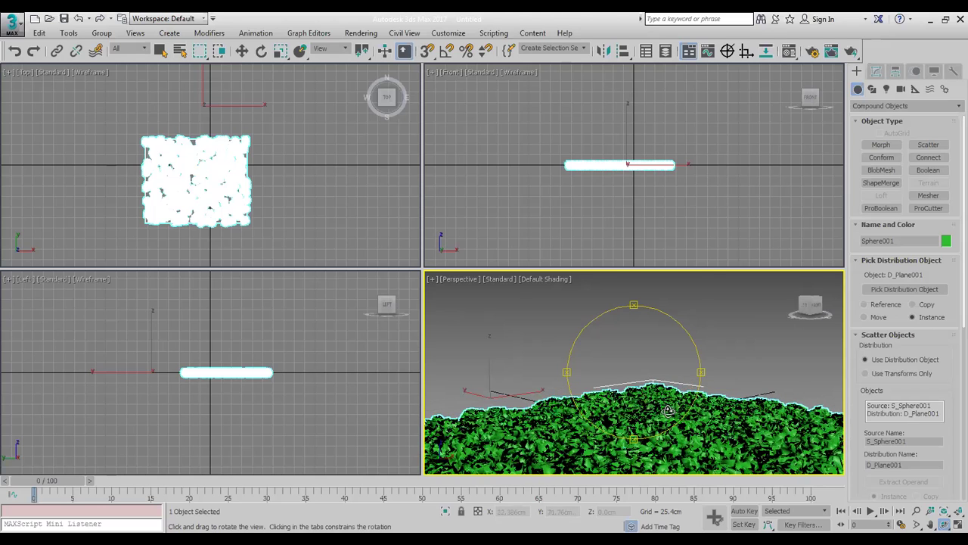
{"action": "left_click_drag", "start_coordinate": [669, 409], "coordinate": [656, 396]}
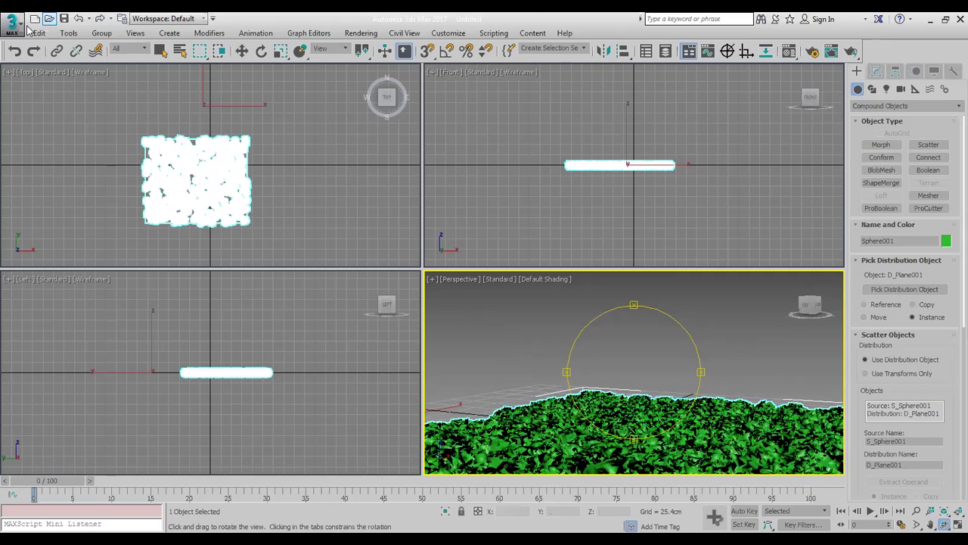
Reset the scene without saving the green sphere scatter on the plane.
{"action": "key", "text": "alt+f"}
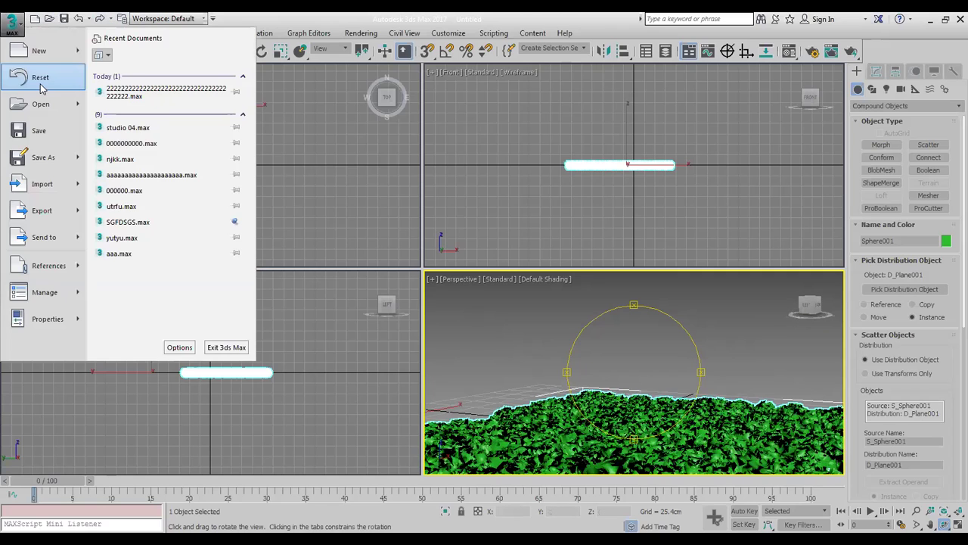
{"action": "left_click", "coordinate": [41, 83]}
{"action": "left_click", "coordinate": [465, 302]}
{"action": "left_click", "coordinate": [460, 300]}
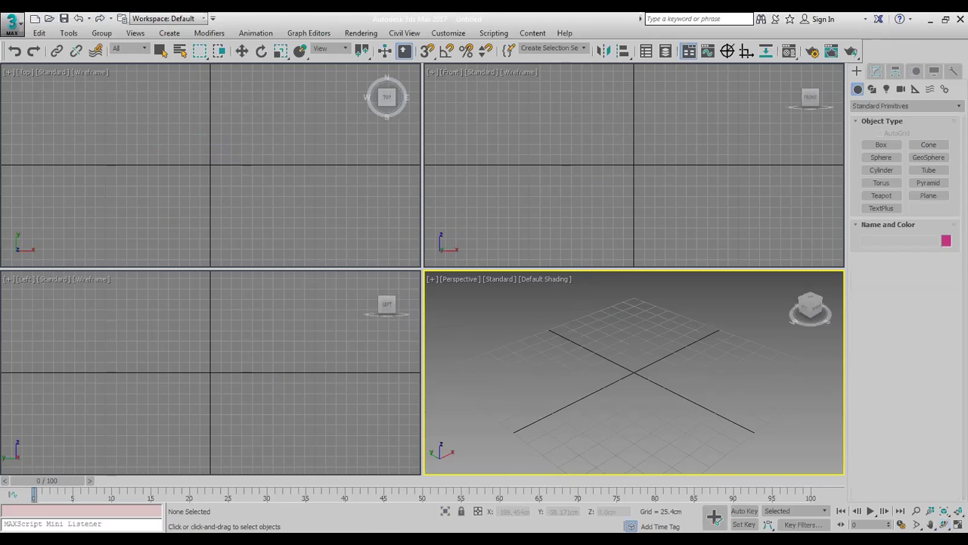